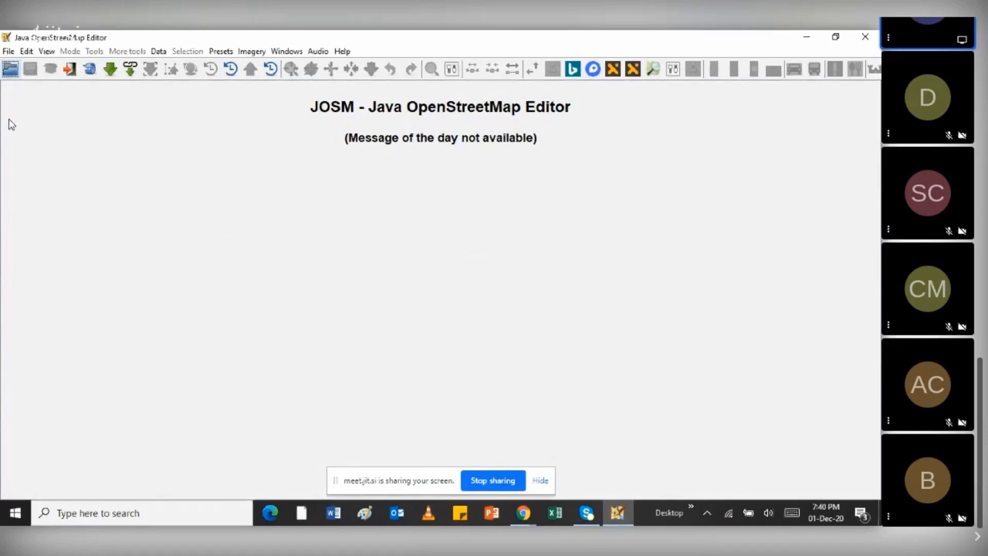
Step: Add a new, empty Data Layer 1 from the File menu
left_click(7, 53)
left_click(37, 67)
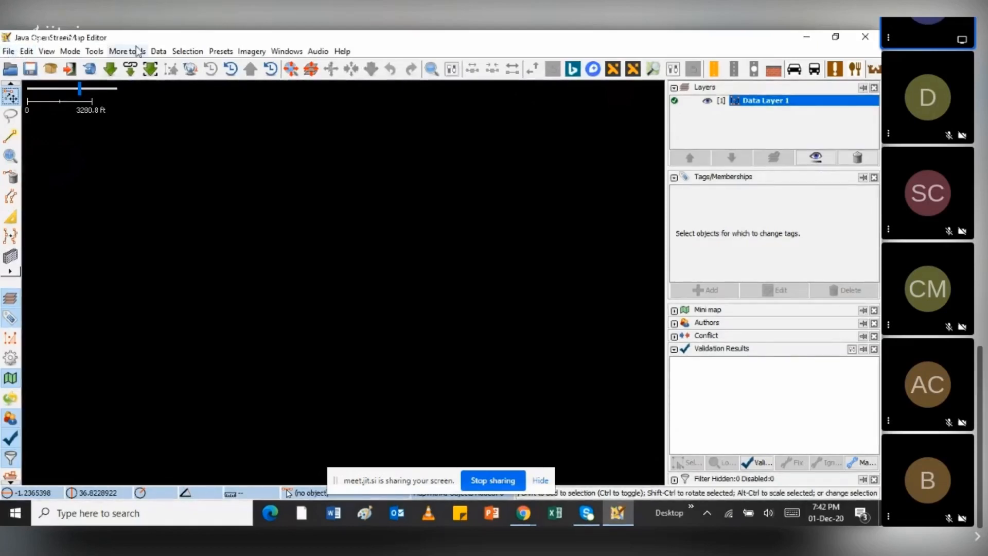
left_click(8, 52)
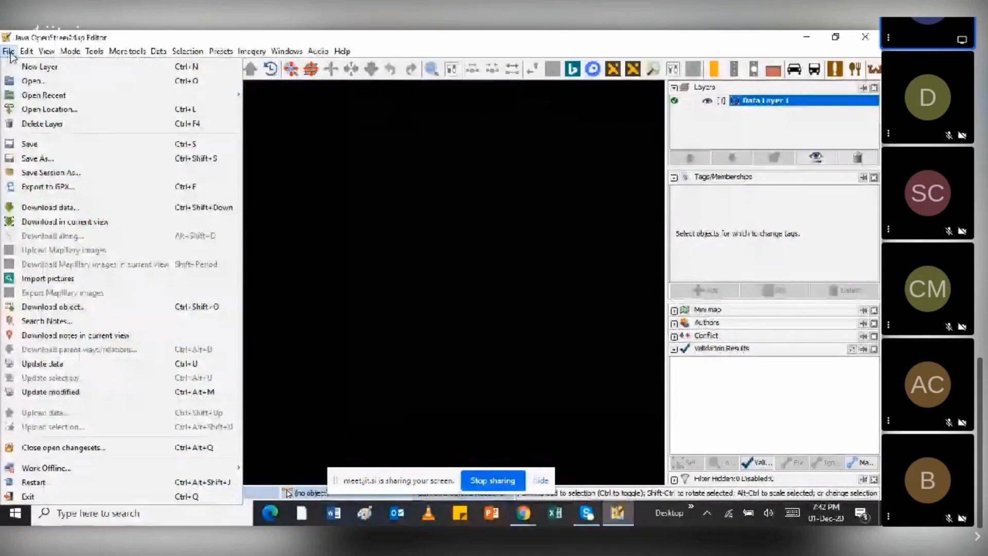
left_click(8, 51)
left_click(9, 52)
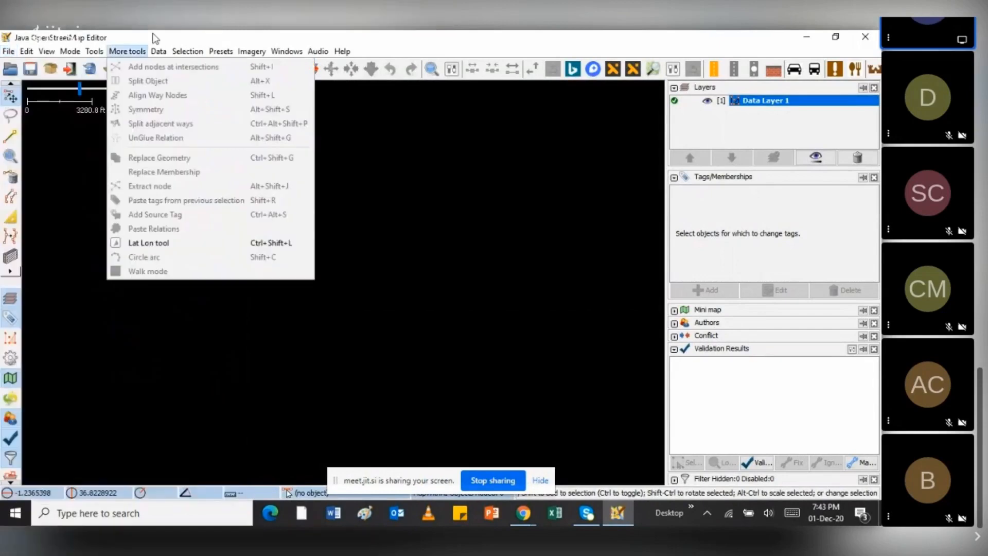
left_click(153, 35)
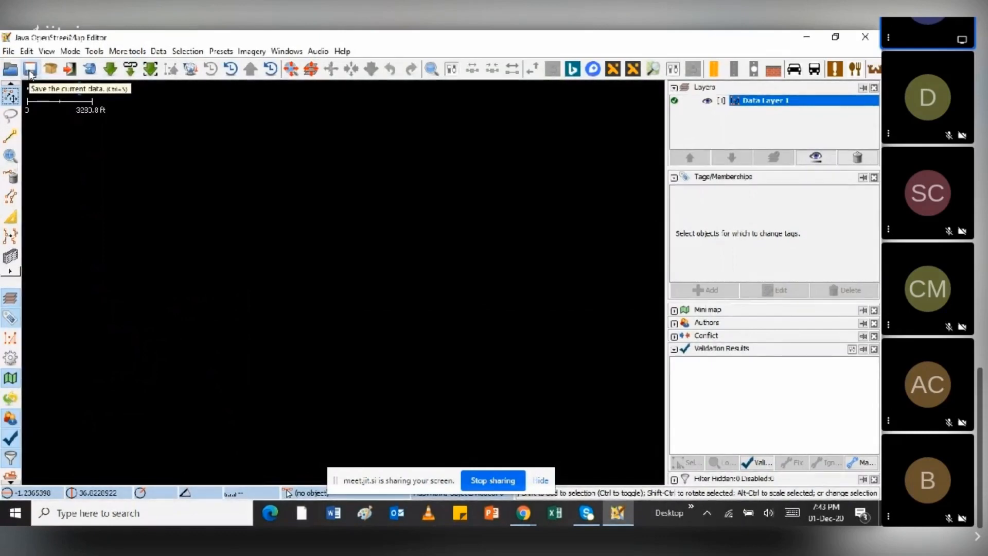
left_click(9, 51)
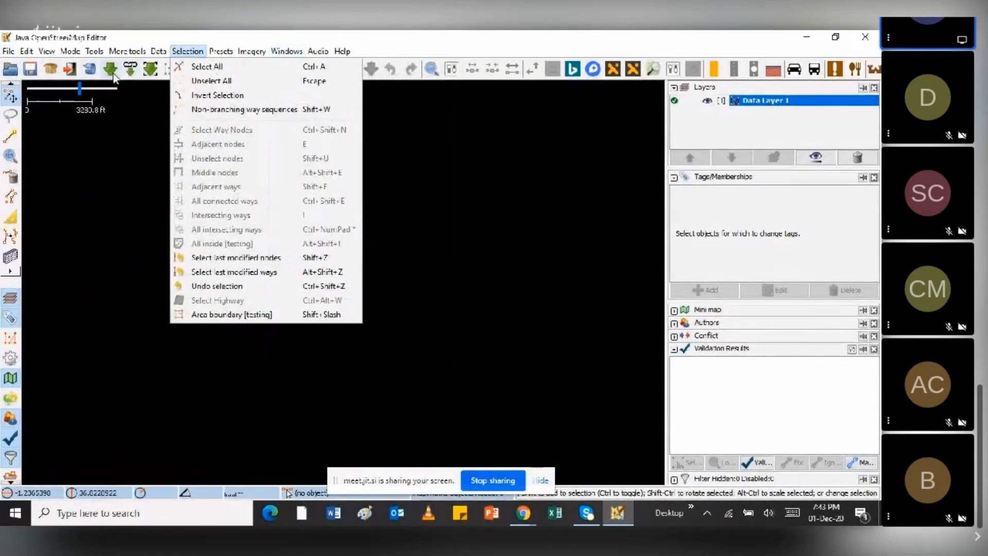
left_click(408, 41)
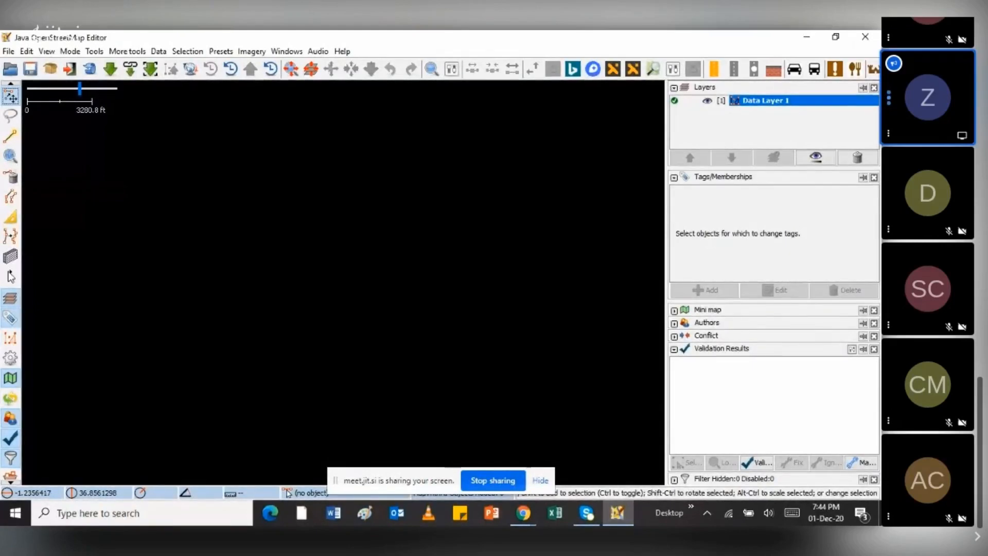
left_click(9, 271)
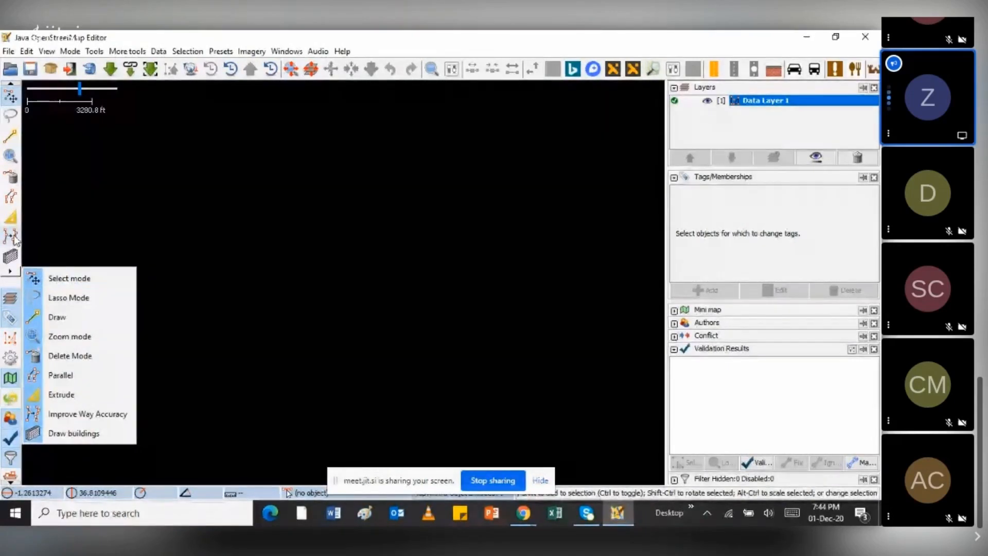
left_click(12, 287)
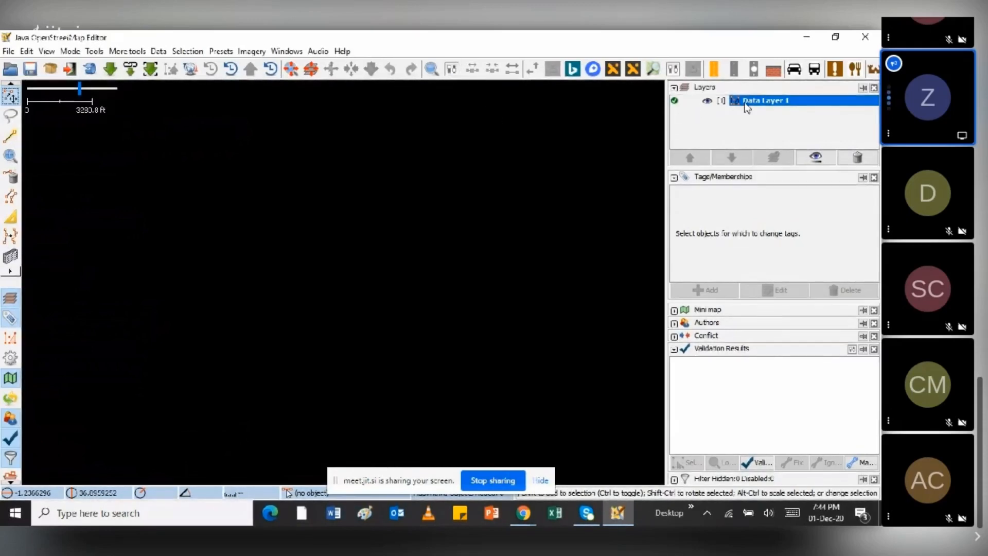
mouse_move(747, 106)
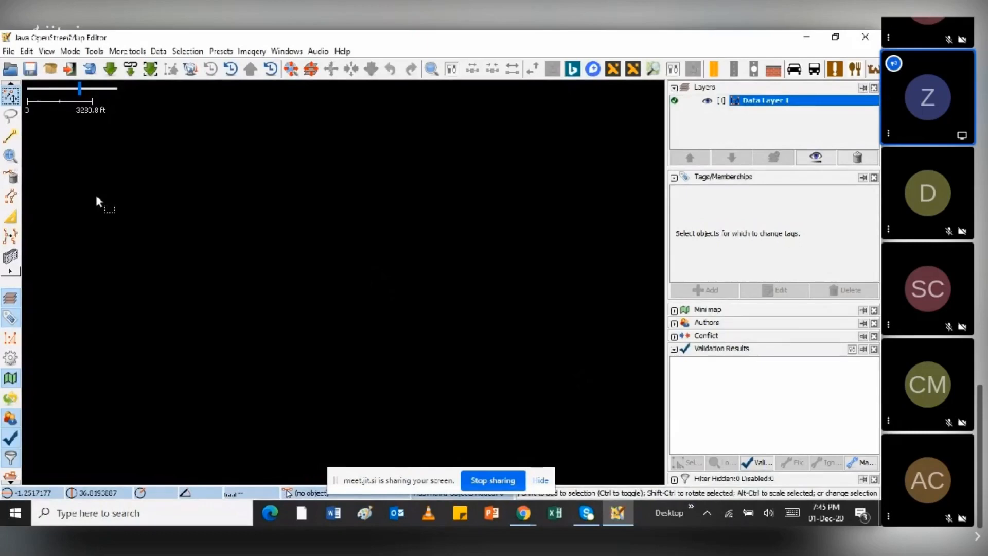
Step: Switch to the Draw nodes tool and place a node in the upper-left of the map
left_click(9, 138)
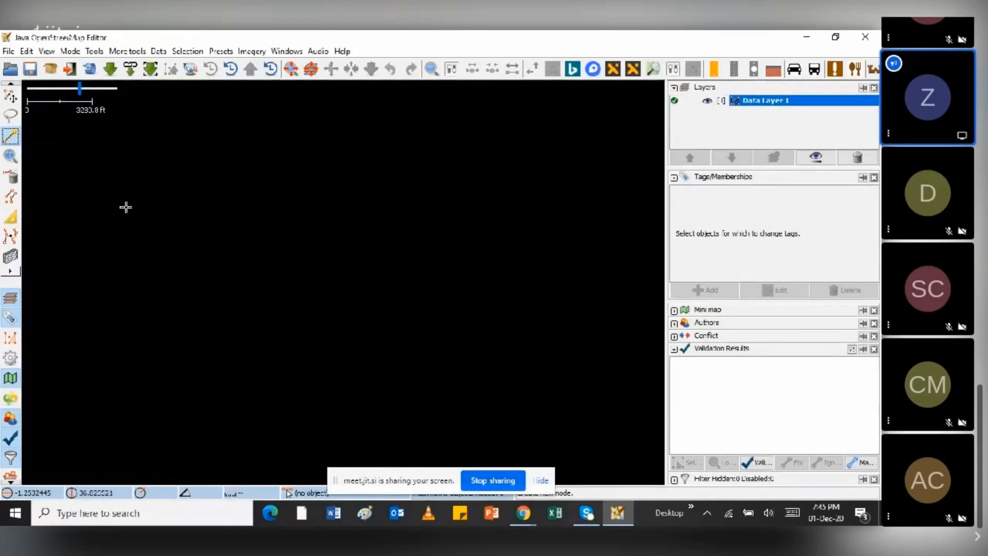
left_click(135, 183)
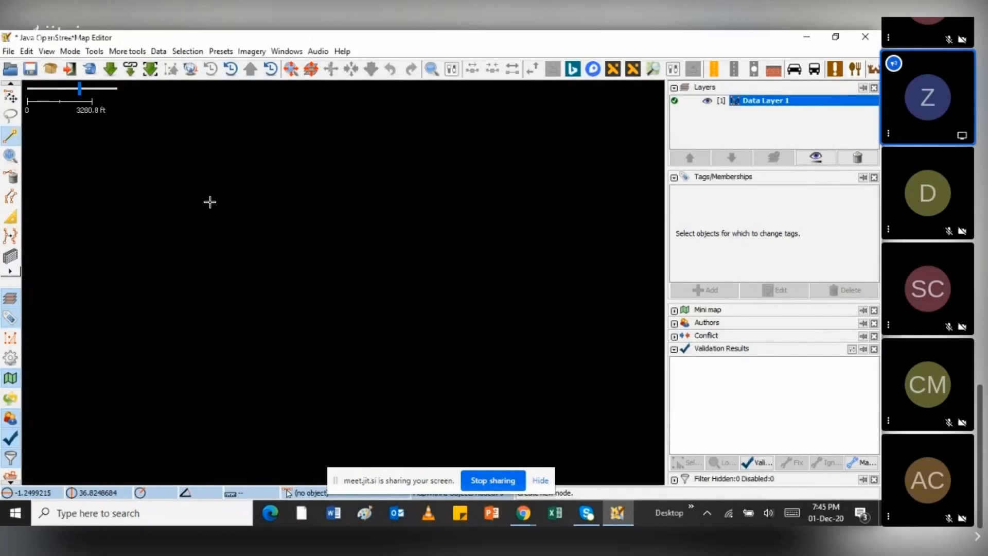
left_click(136, 184)
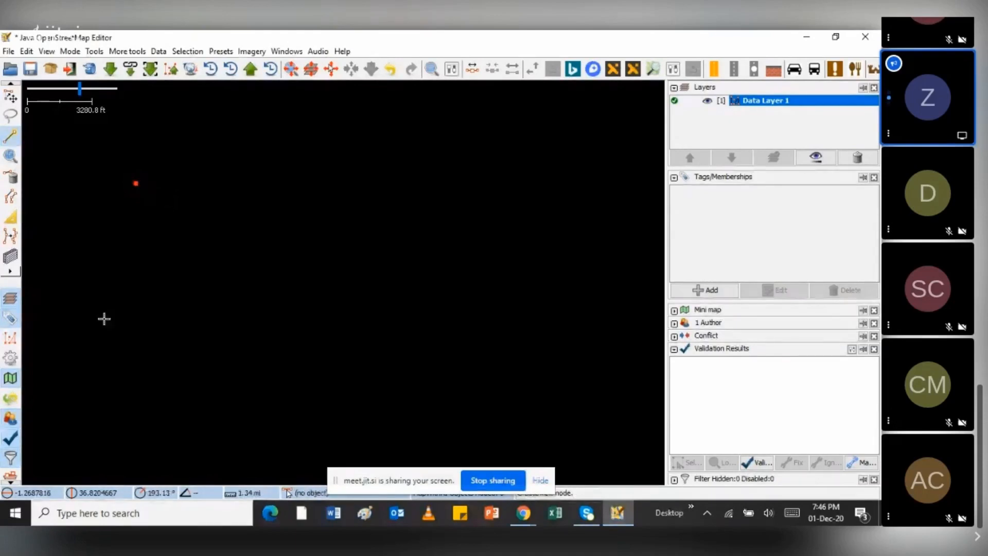
Step: Draw a six-node way diagonally up from the lower left, then start a new way to its right
left_click(90, 342)
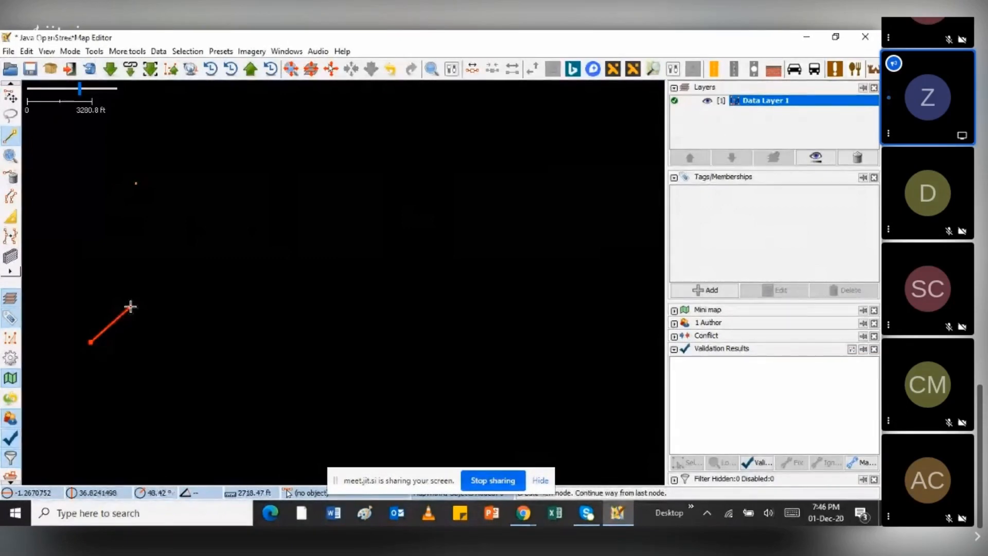
left_click(130, 307)
left_click(171, 273)
left_click(210, 227)
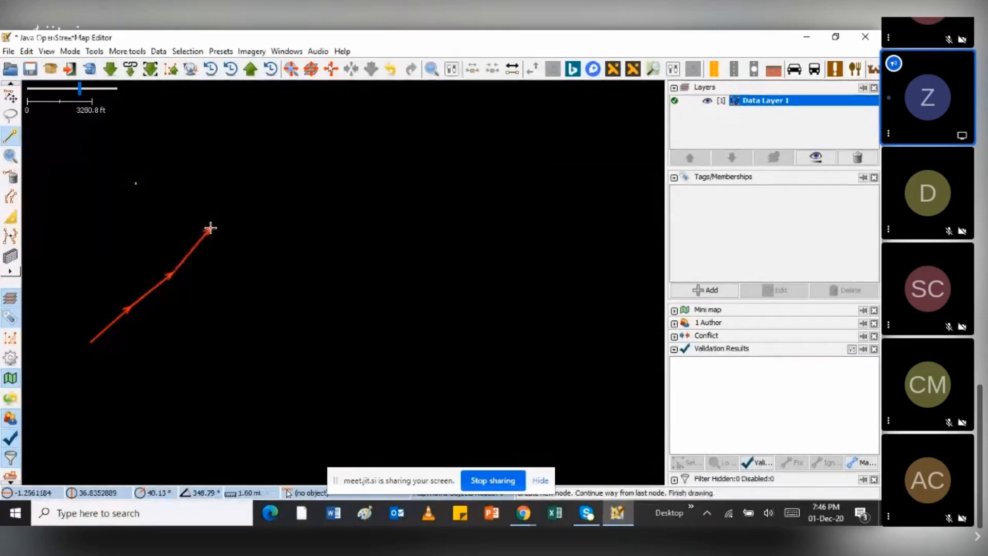
left_click(237, 194)
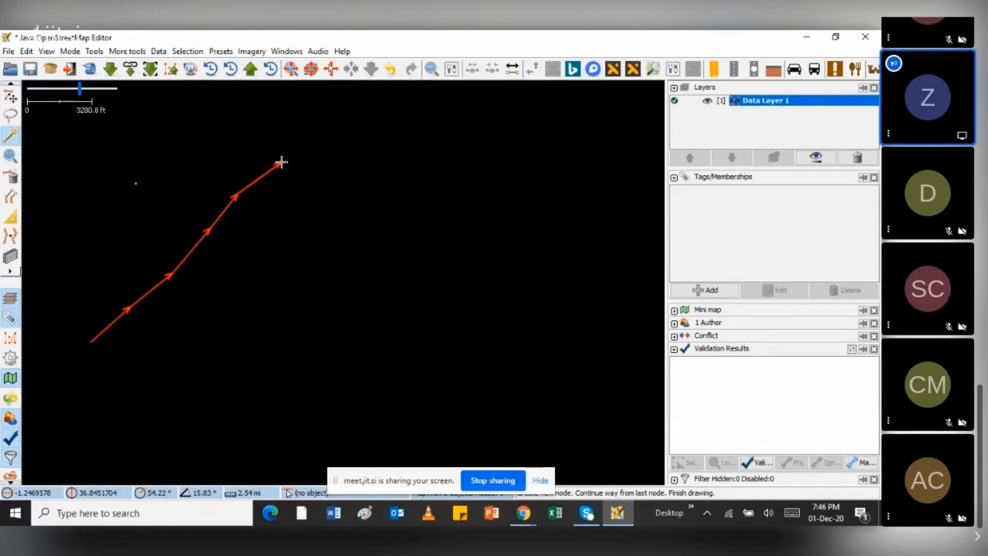
left_click(281, 162)
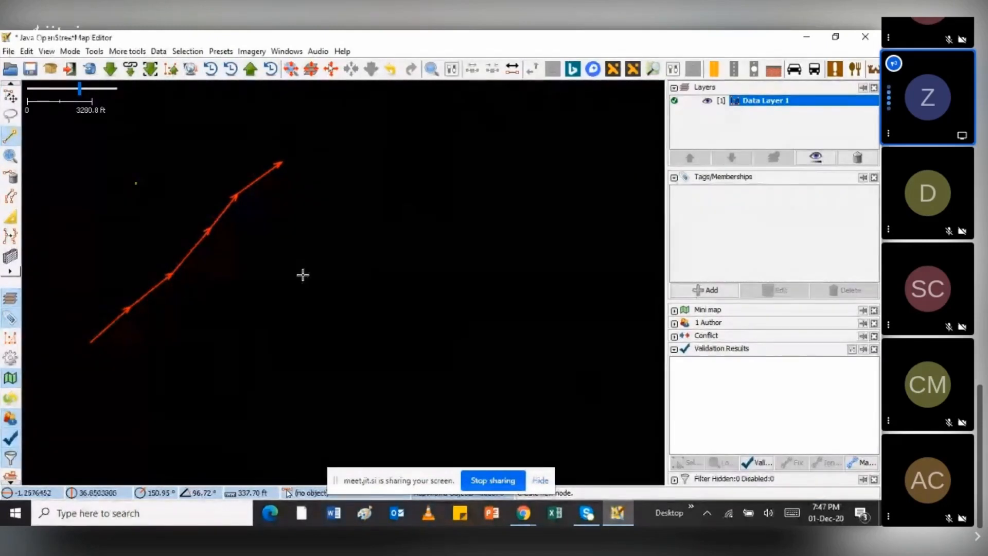
left_click(328, 191)
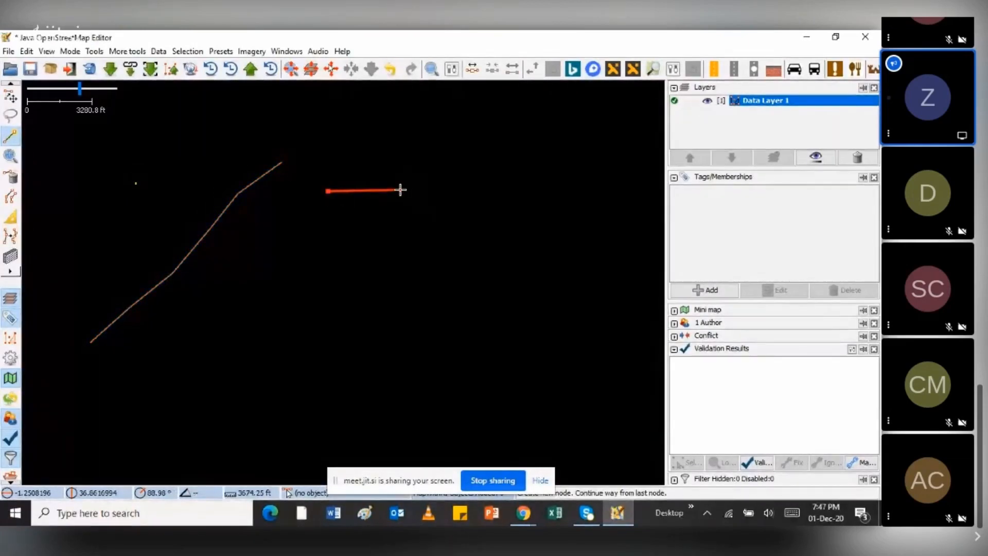
Step: Place the square's top-right, bottom-right and bottom-left corners, then close it on the first node
left_click(400, 190)
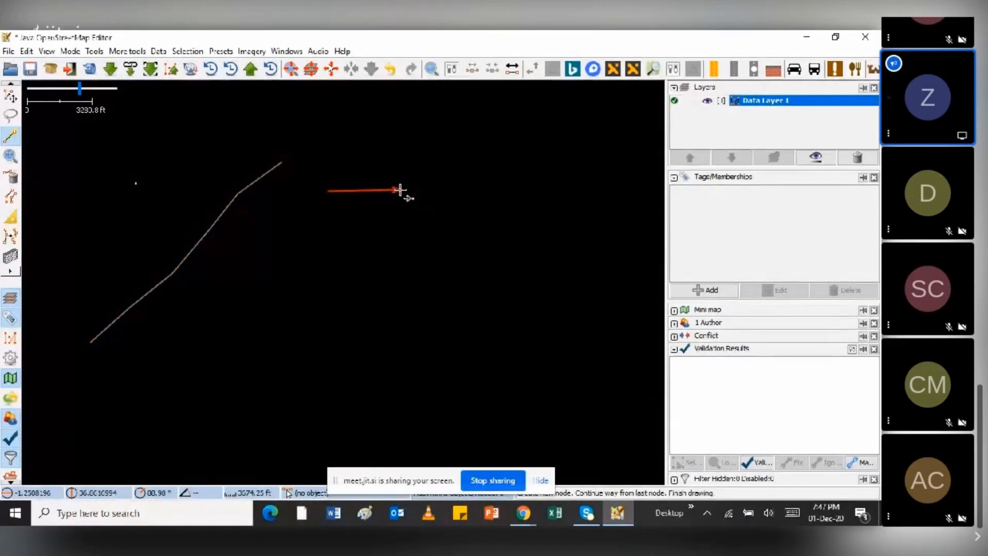
left_click(400, 252)
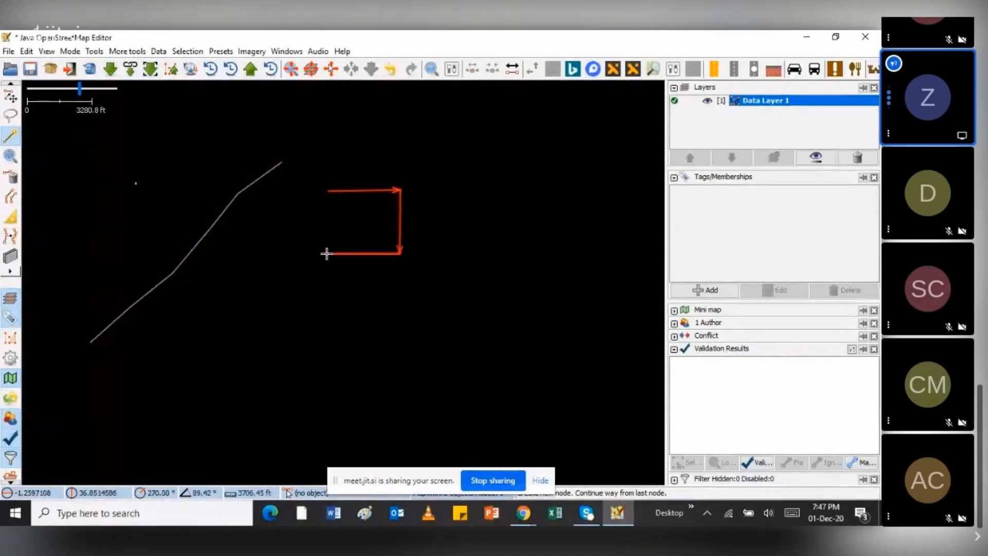
left_click(327, 254)
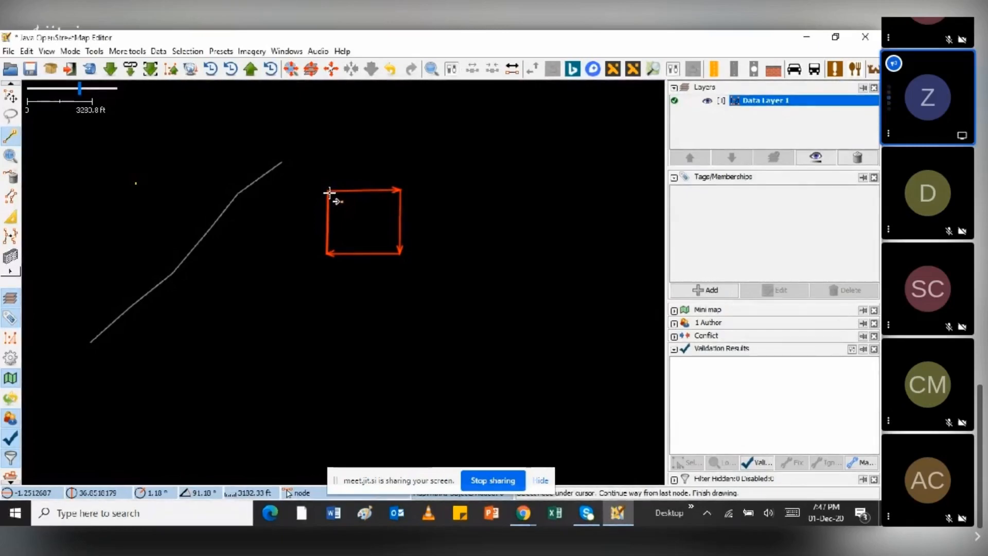
left_click(329, 193)
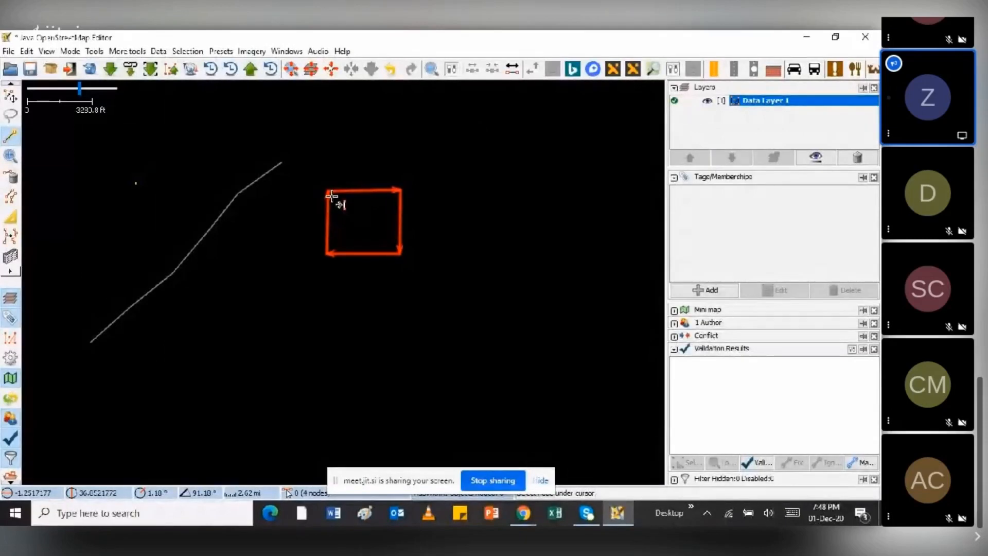
key("Escape")
key("s")
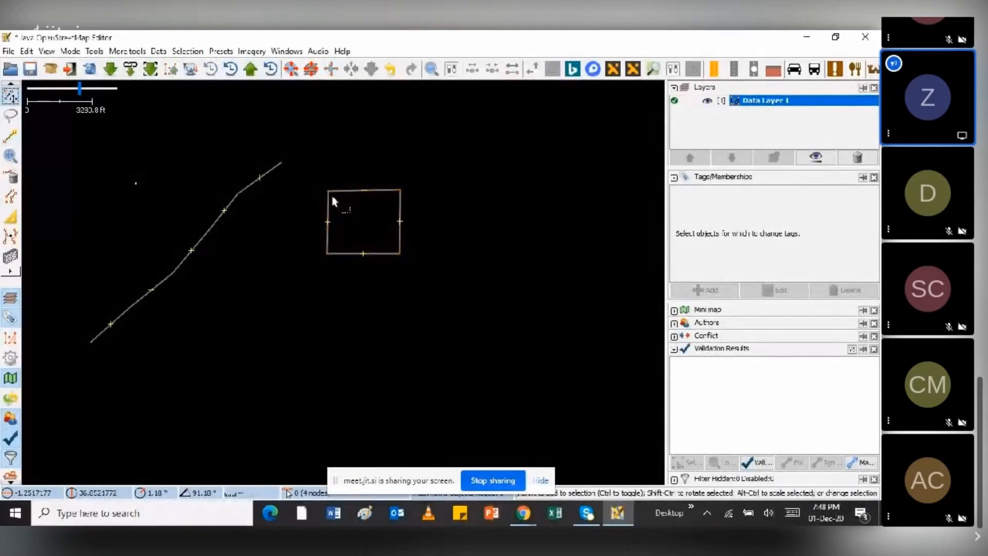
left_click(330, 197)
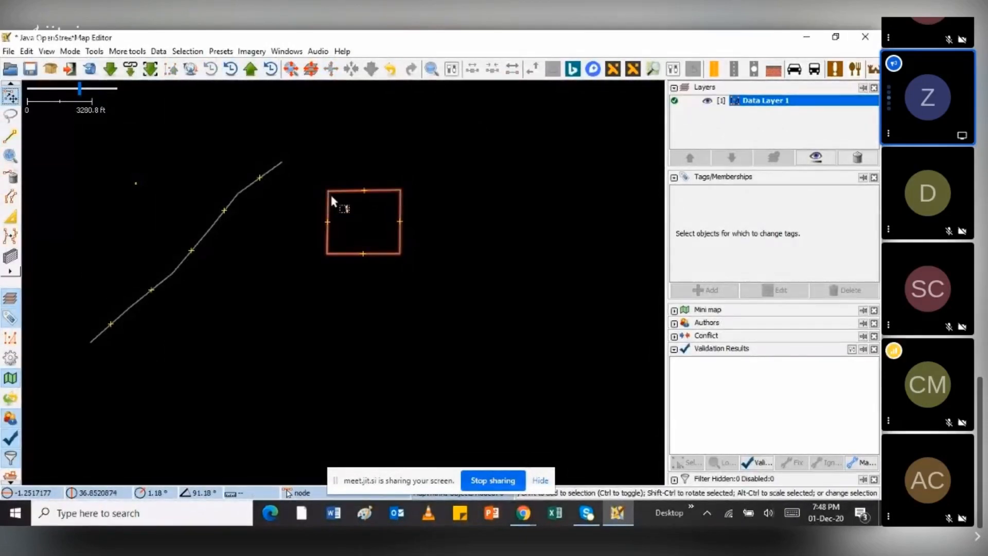
left_click(135, 184)
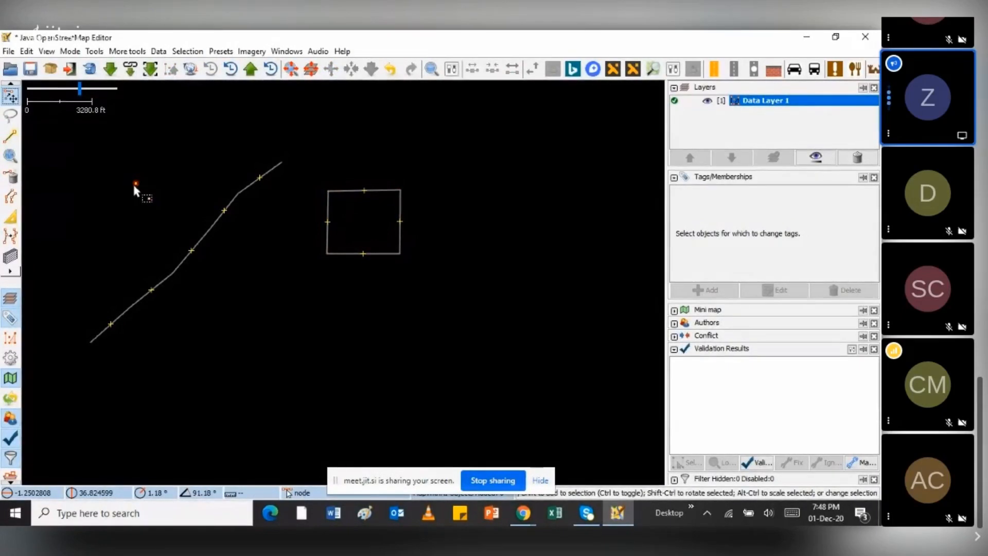
left_click(210, 230)
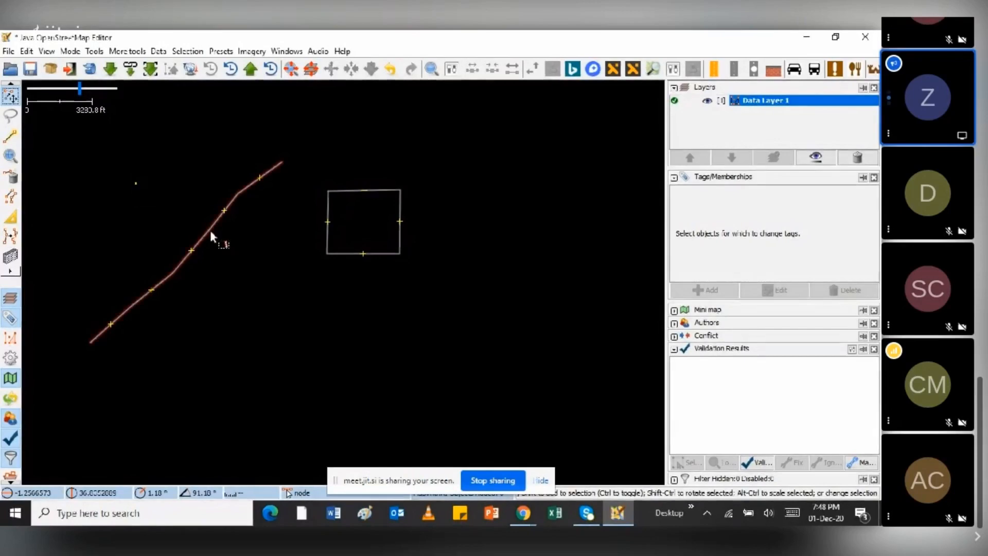
left_click(338, 191)
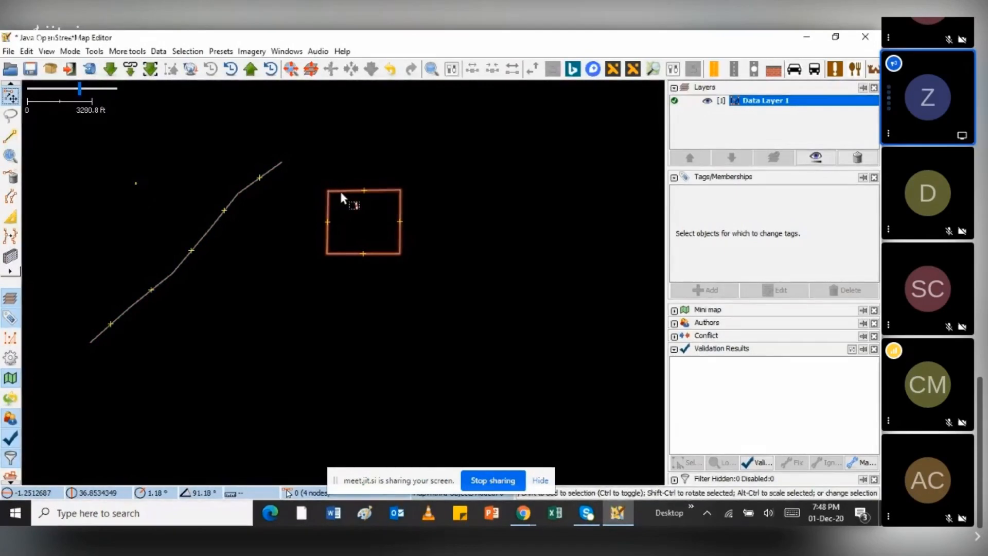
left_click(226, 210)
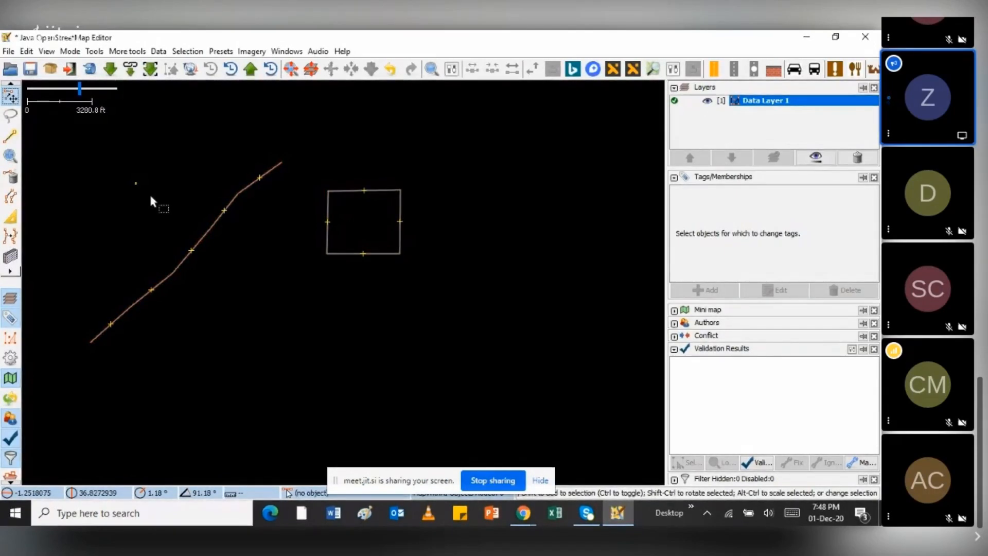
left_click(135, 184)
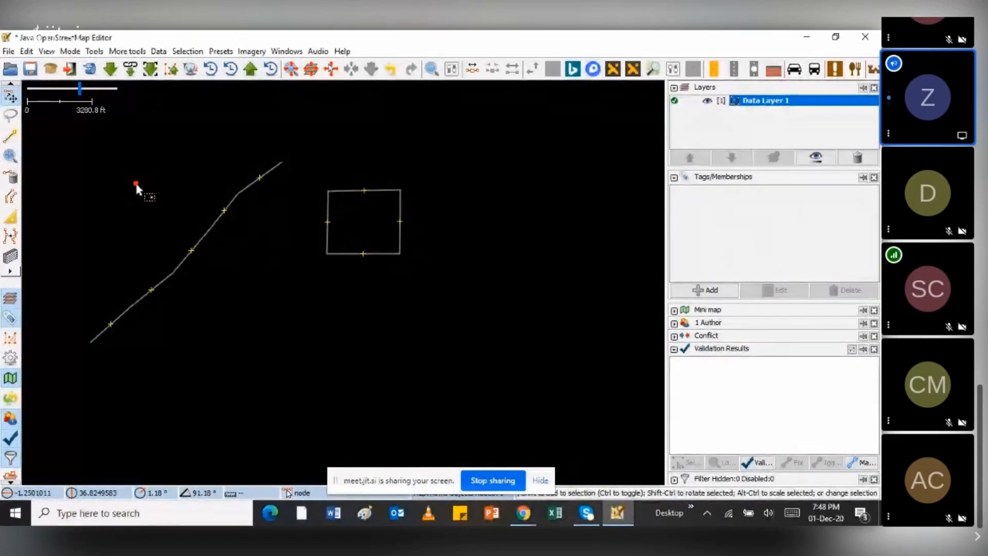
left_click(213, 235)
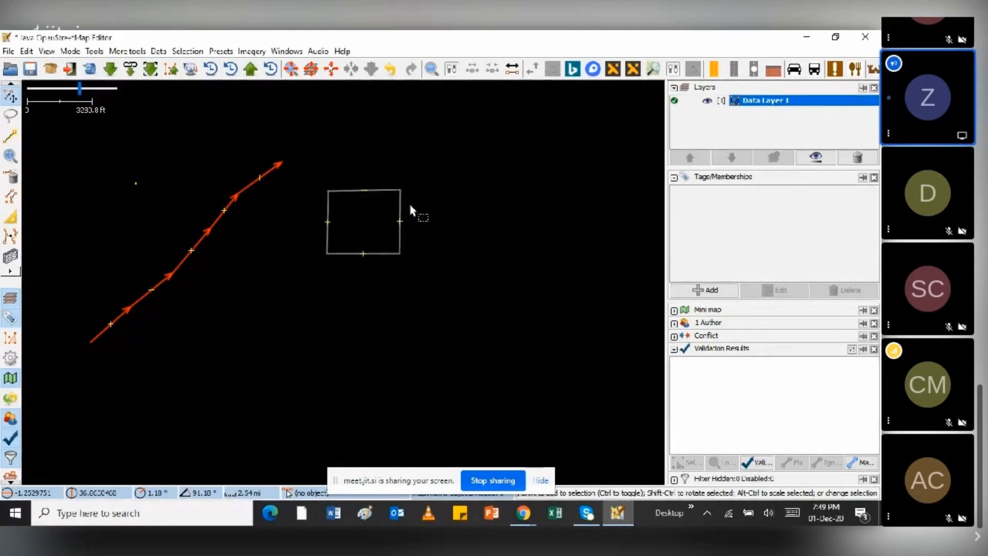
left_click(380, 195)
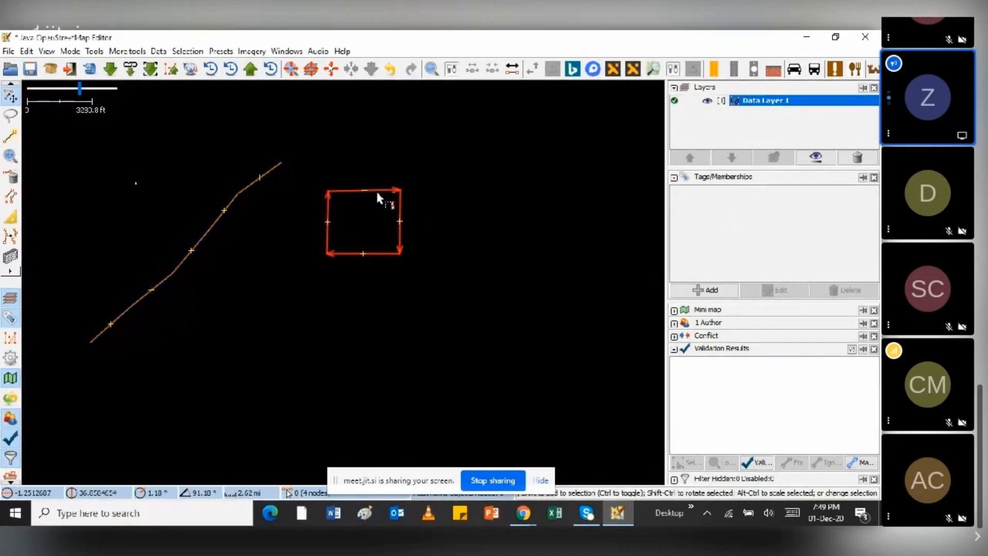
left_click(472, 250)
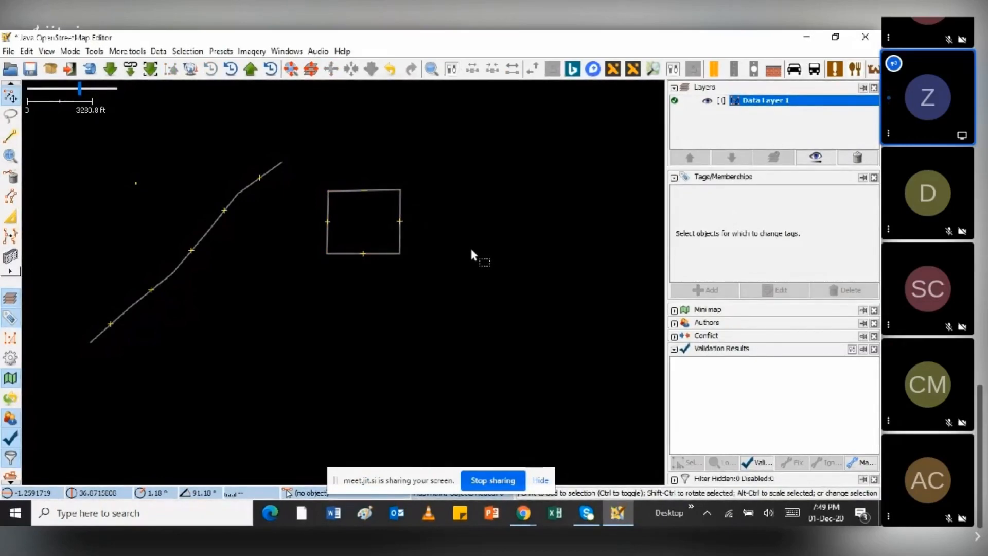
Step: Select the lone node in the upper-left of the map
left_click(136, 184)
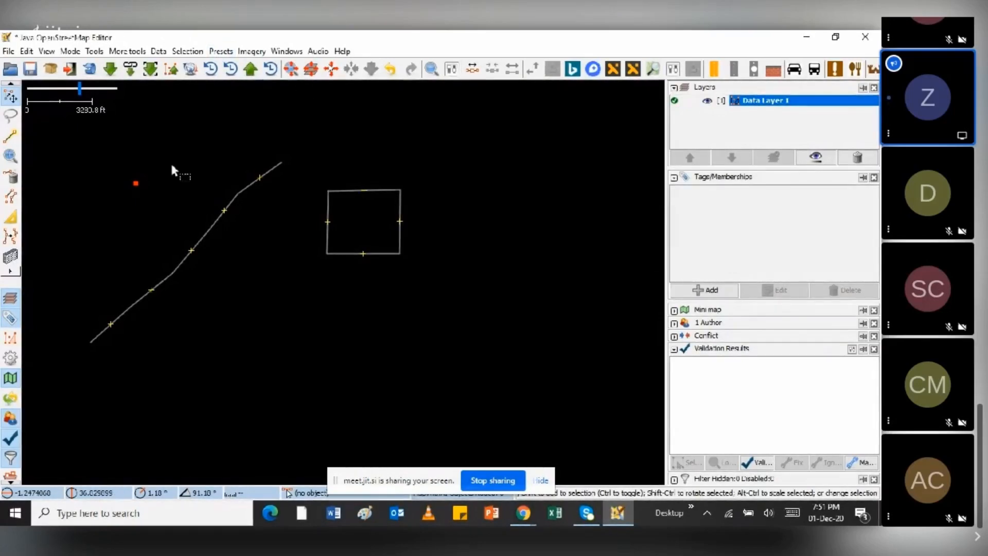
Step: Browse the Presets menu through Water, Transport and Facilities to reach Facilities > Education
left_click(221, 51)
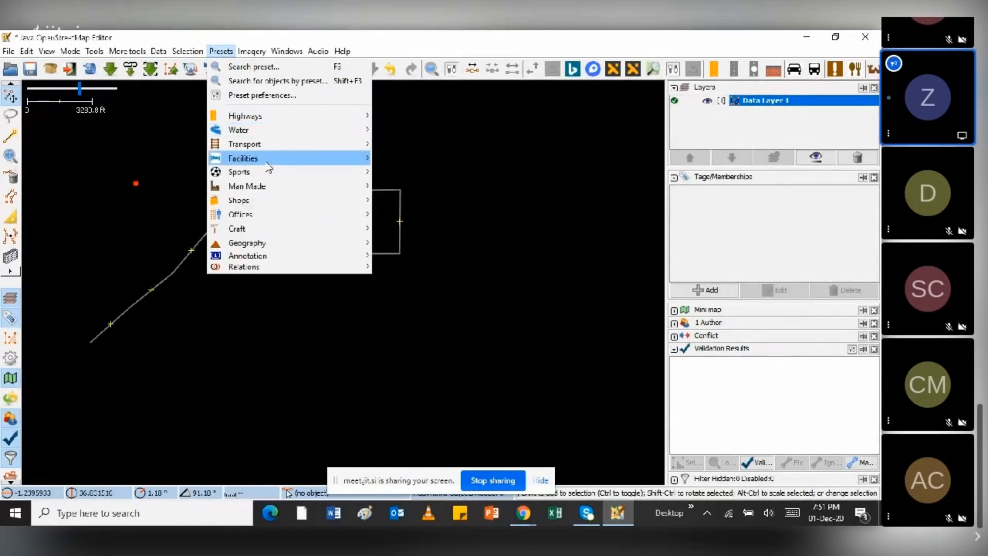
mouse_move(266, 170)
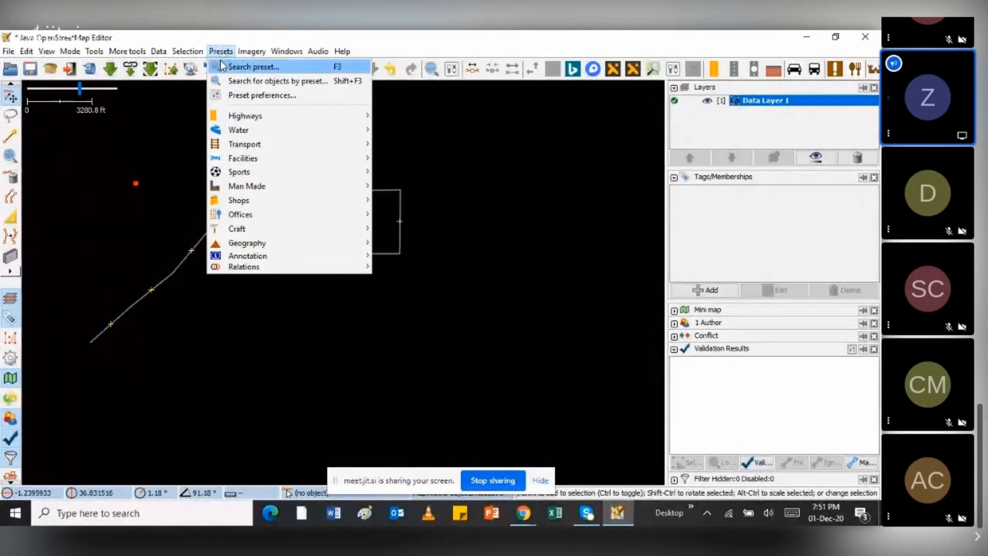
mouse_move(236, 119)
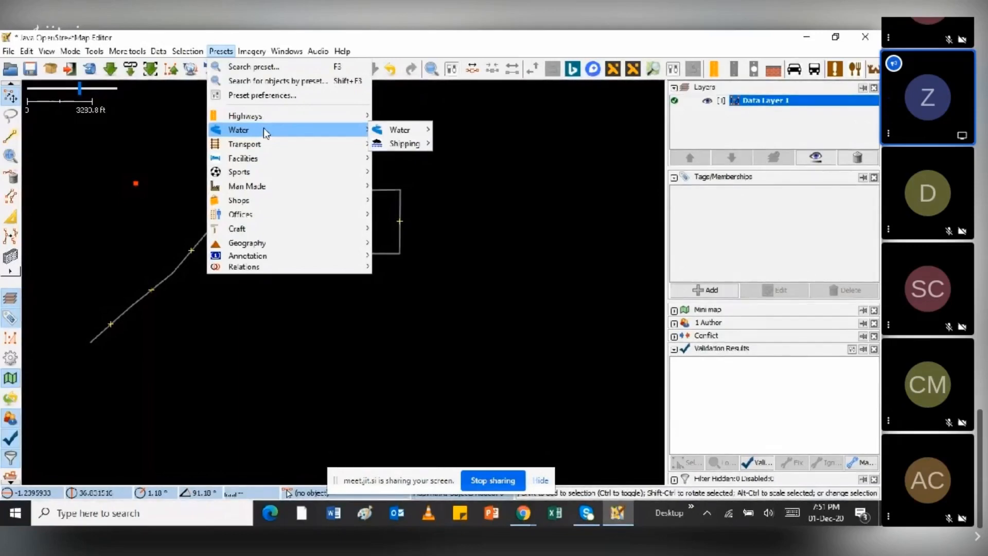
mouse_move(265, 144)
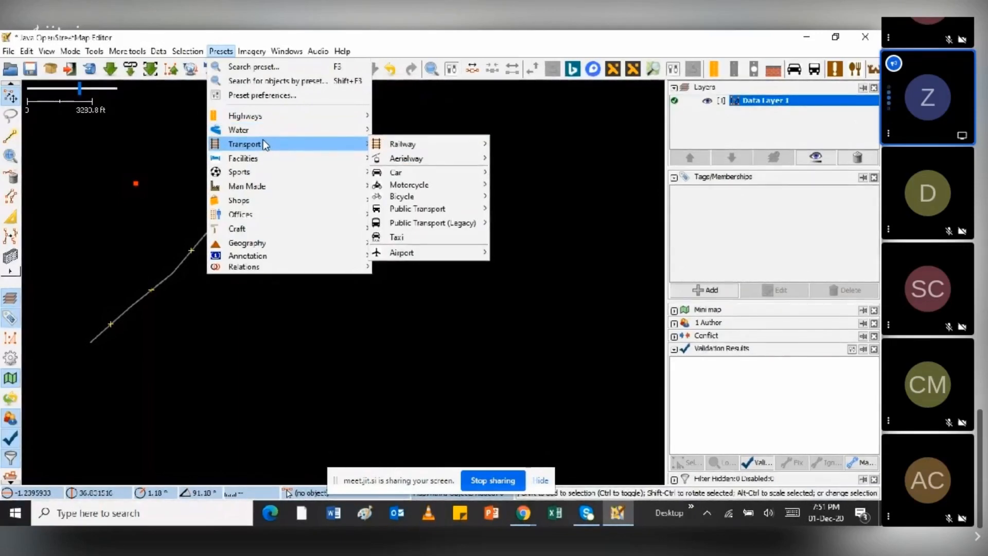
mouse_move(399, 145)
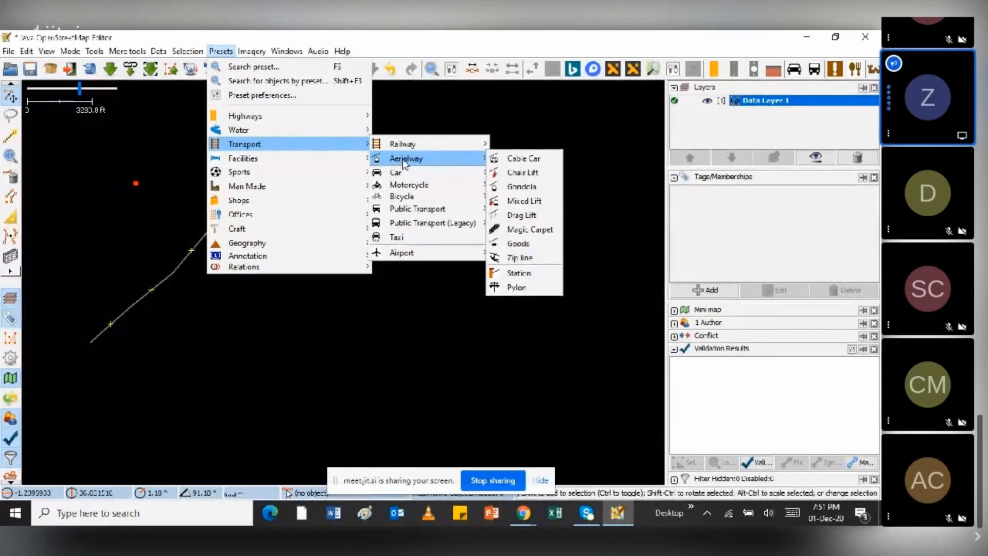
mouse_move(406, 176)
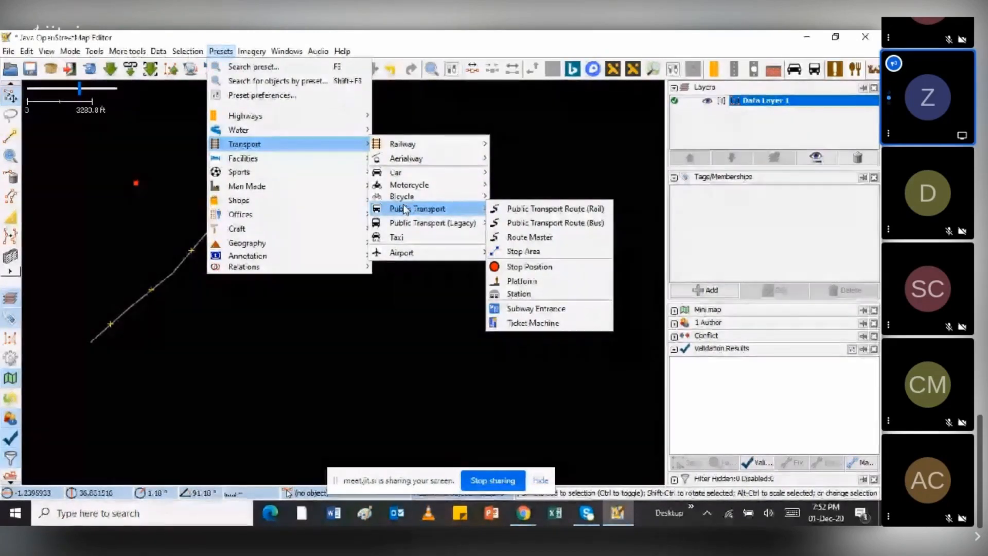
mouse_move(293, 159)
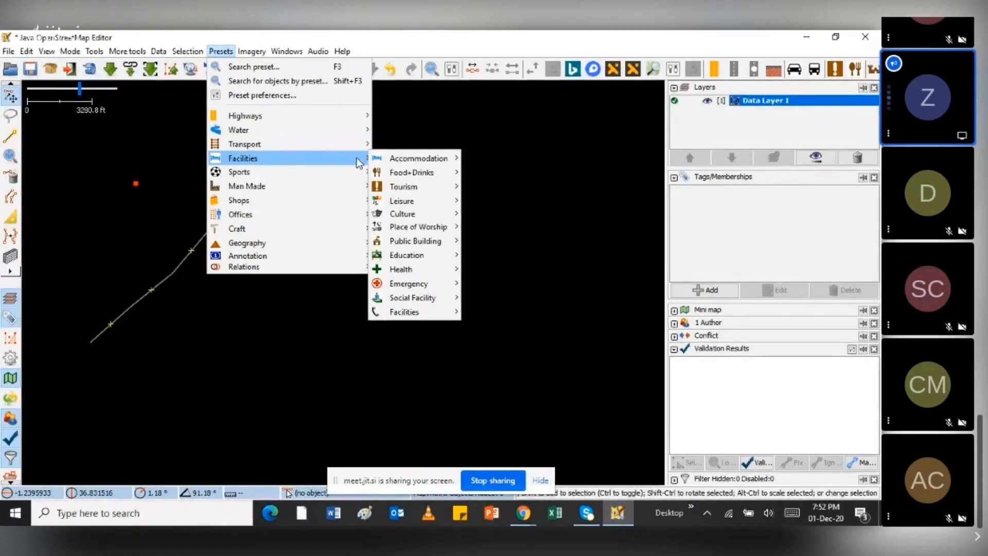
mouse_move(420, 248)
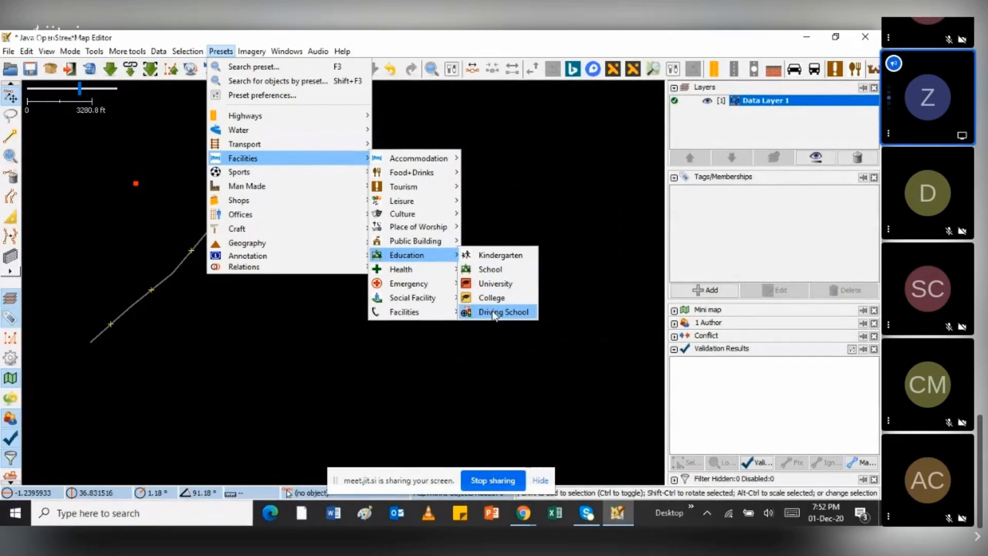
Step: Apply the School preset with name 'Olympic Primary' and opening hours Mo-Fr 09:00-17:00
left_click(490, 272)
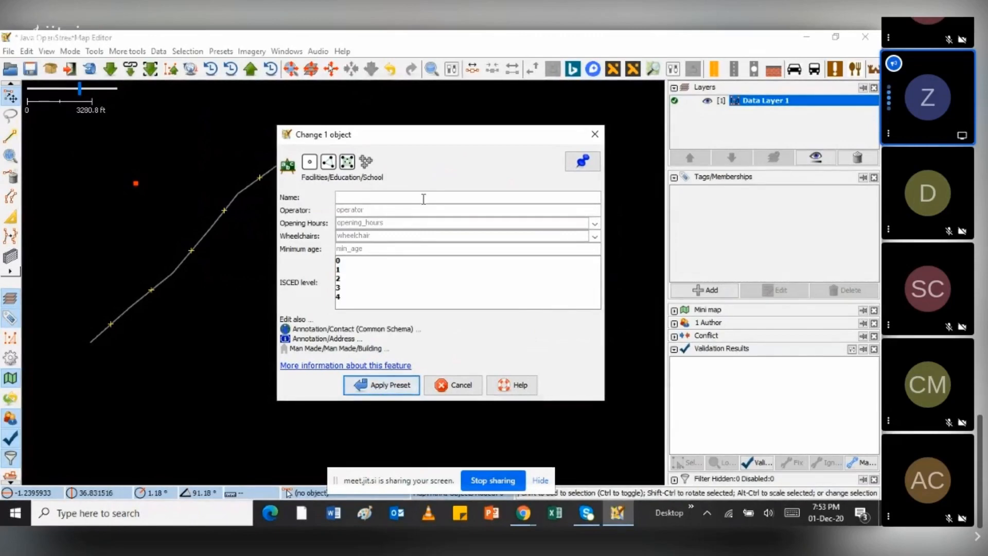
type("Olympi")
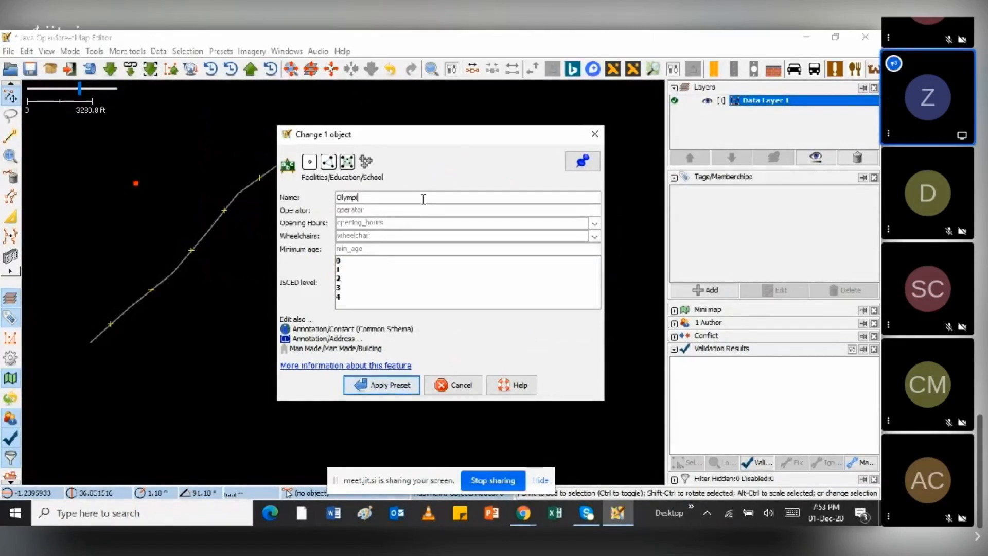
type("c Primary")
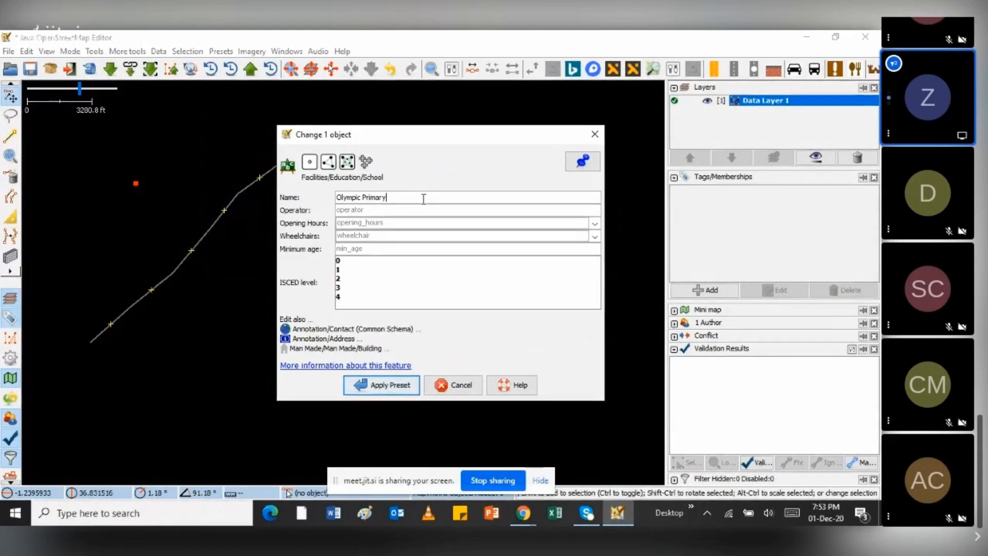
left_click(391, 212)
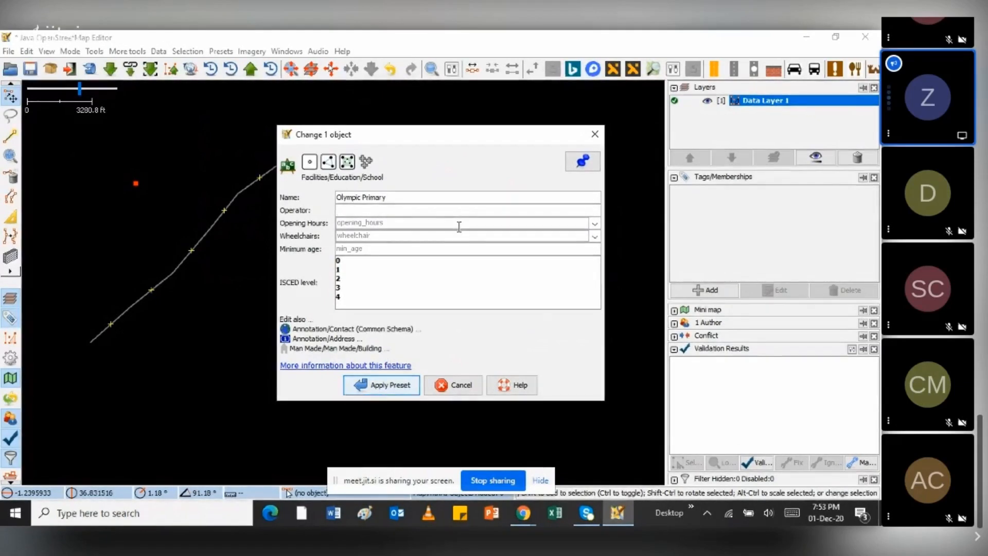
left_click(594, 223)
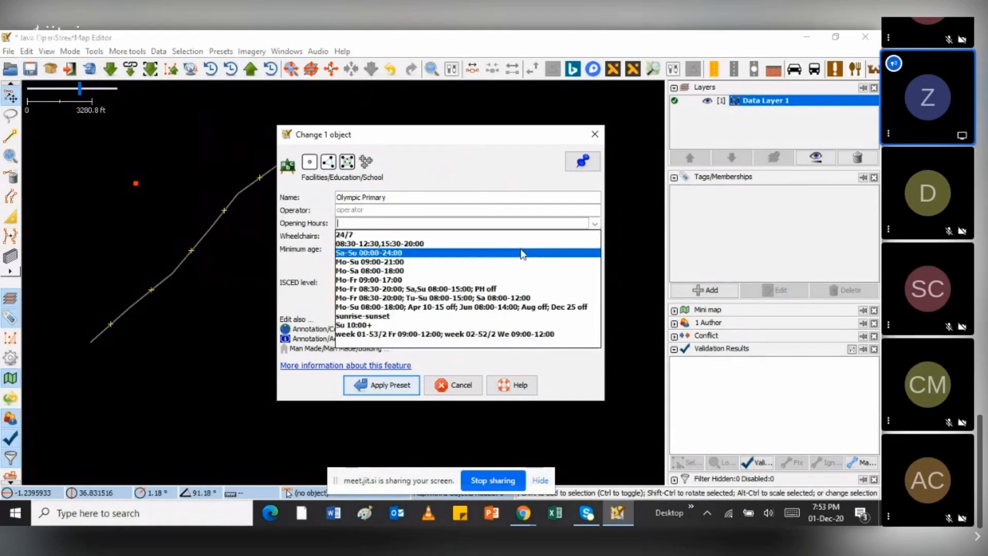
left_click(425, 281)
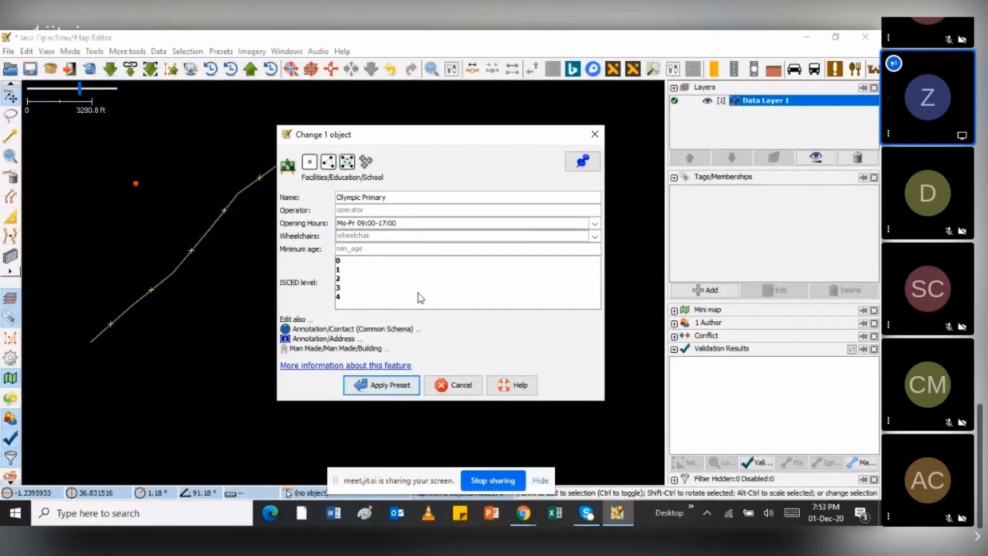
left_click(382, 391)
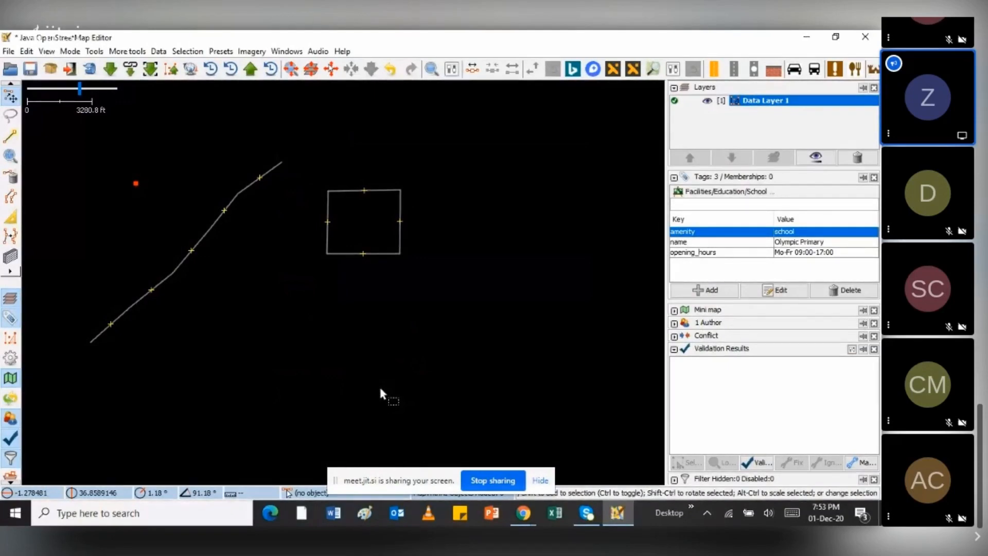
Step: Reselect the school node to check its tags, then zoom in on it and back out
left_click(459, 309)
left_click(136, 184)
left_click(10, 156)
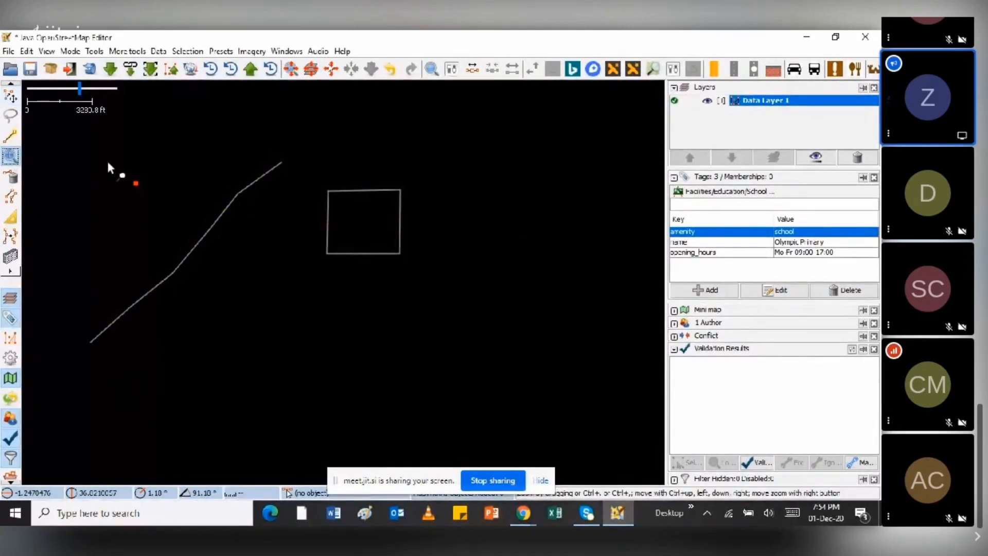
left_click_drag(107, 160, 139, 198)
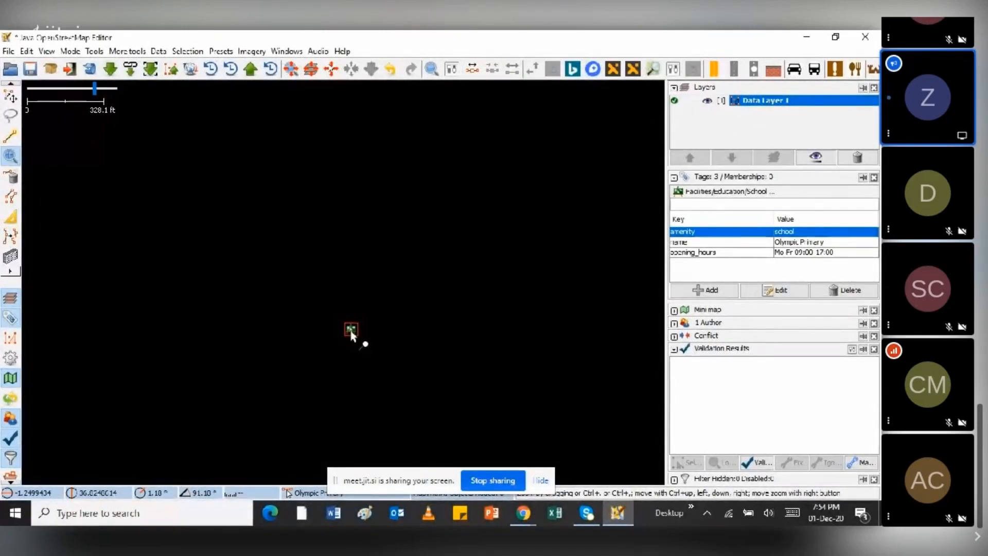
scroll(340, 319, "up", 5)
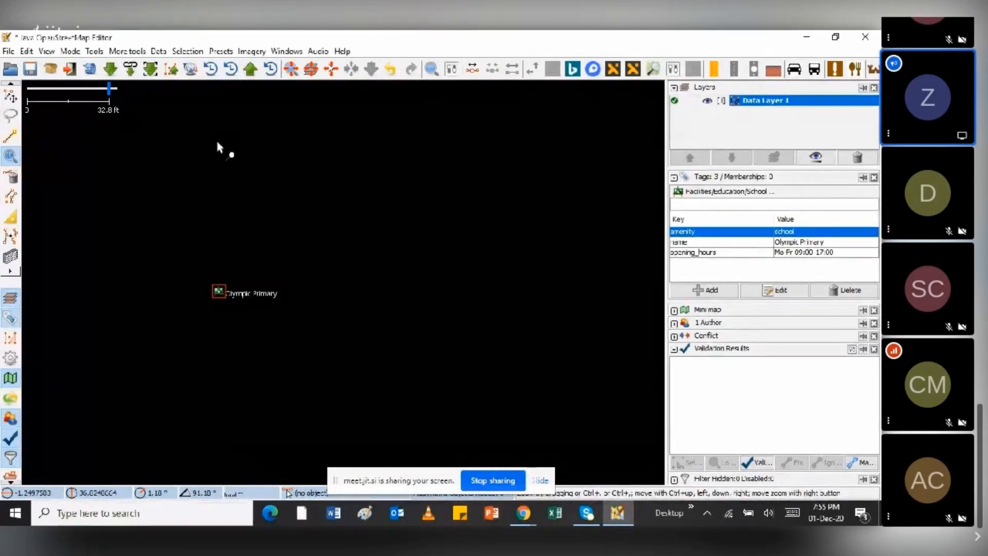
left_click(310, 71)
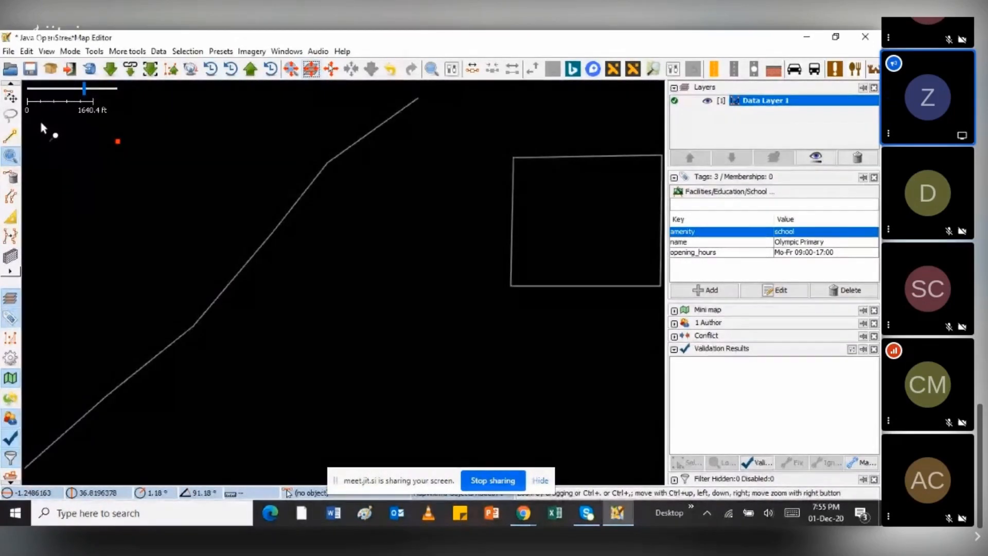
Step: Switch to the Select tool with S and select the long diagonal way
key("s")
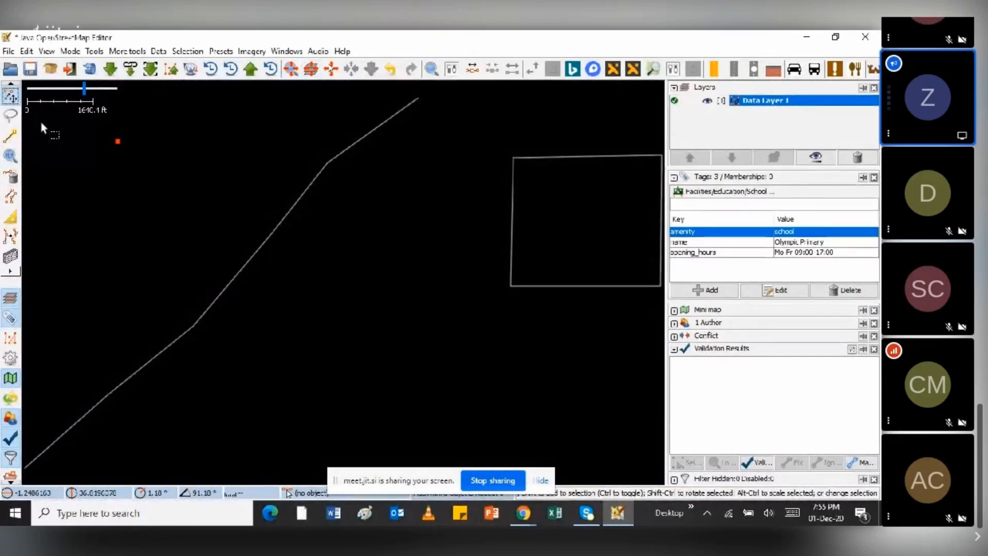
left_click(293, 214)
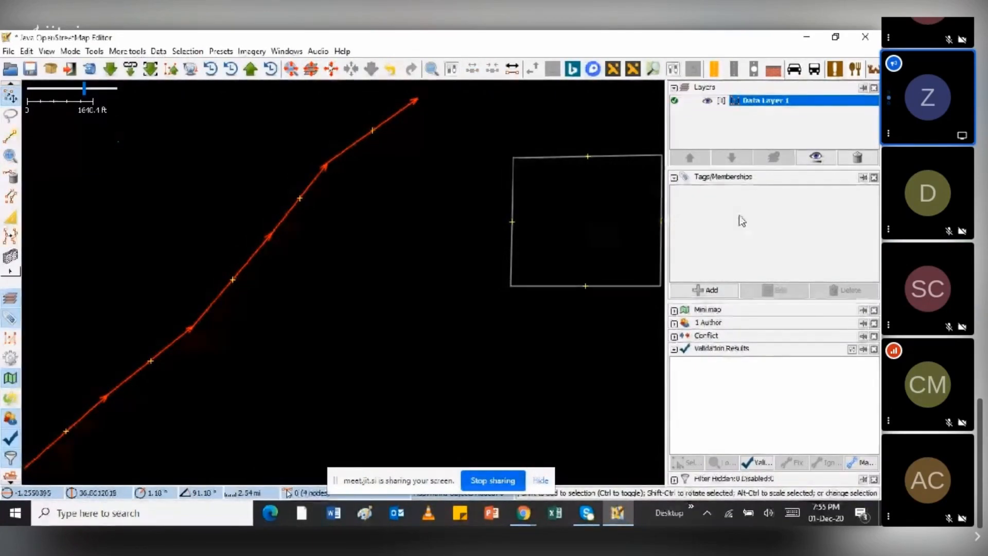
Step: Open the Highways > Ways > Path preset form for the diagonal line
left_click(221, 51)
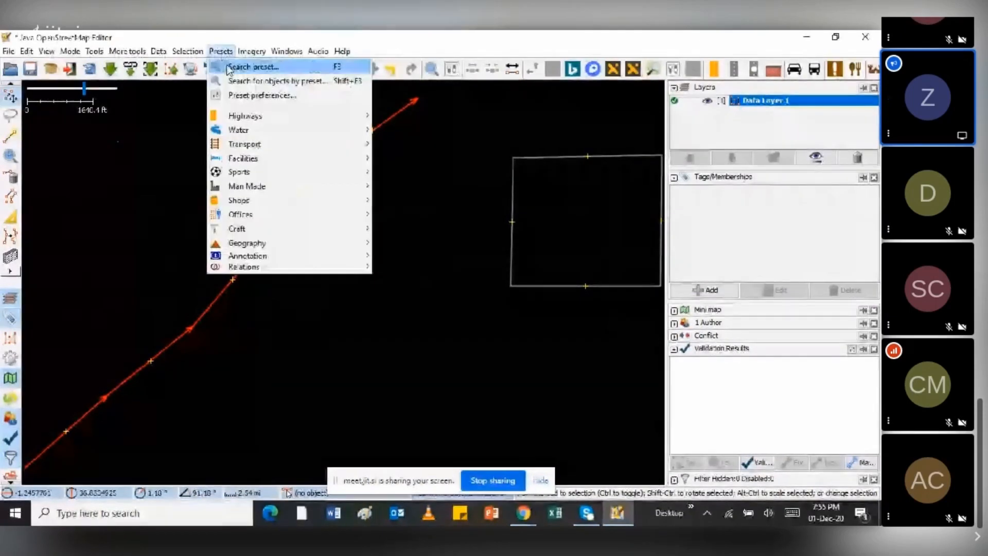
mouse_move(241, 119)
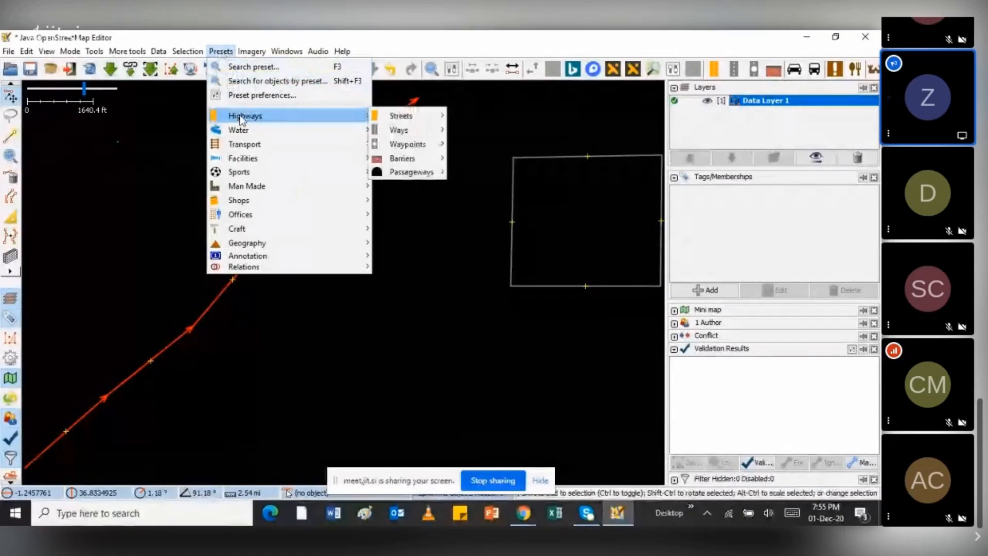
mouse_move(406, 117)
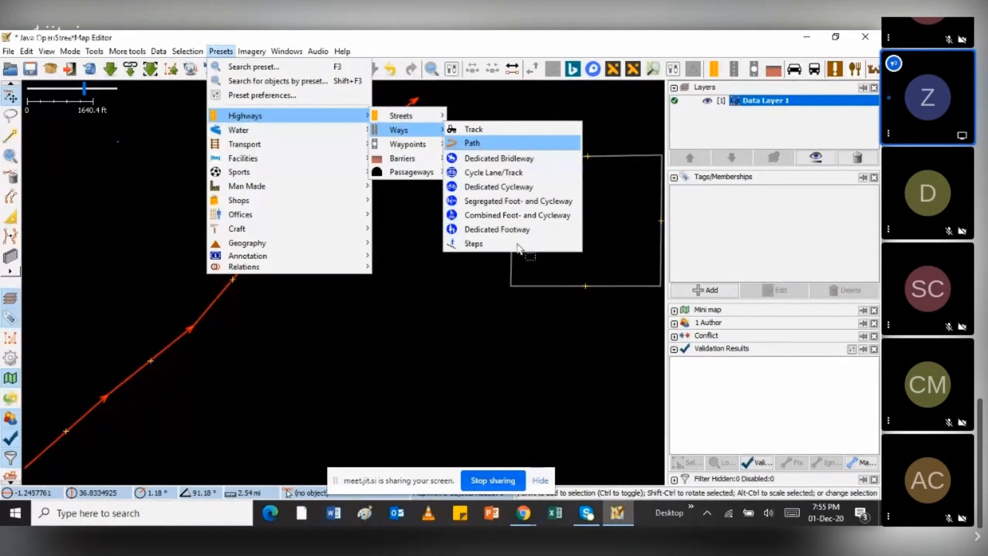
left_click(499, 146)
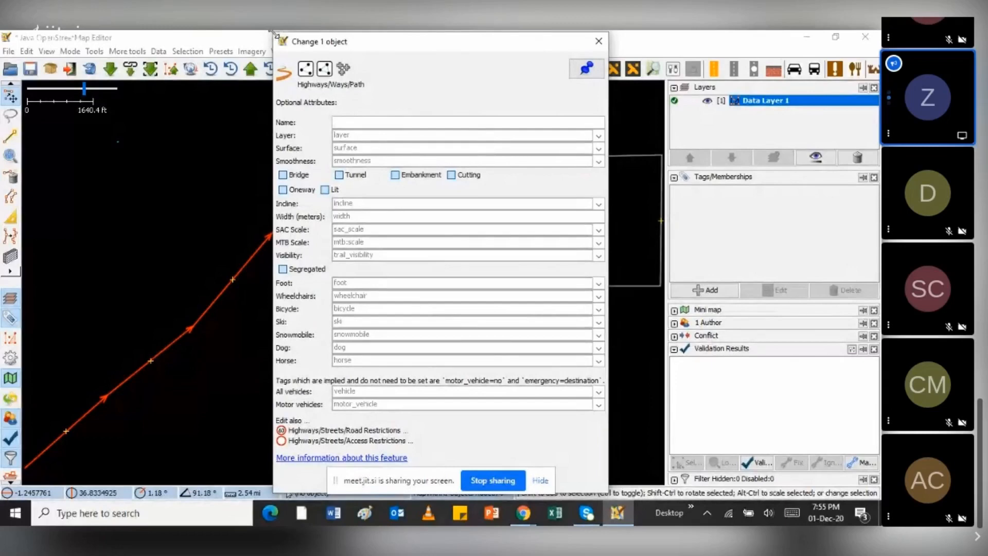
Step: Resize the object dialog and apply the Path preset to the diagonal line, leaving optional attributes blank
left_click_drag(273, 32, 316, 47)
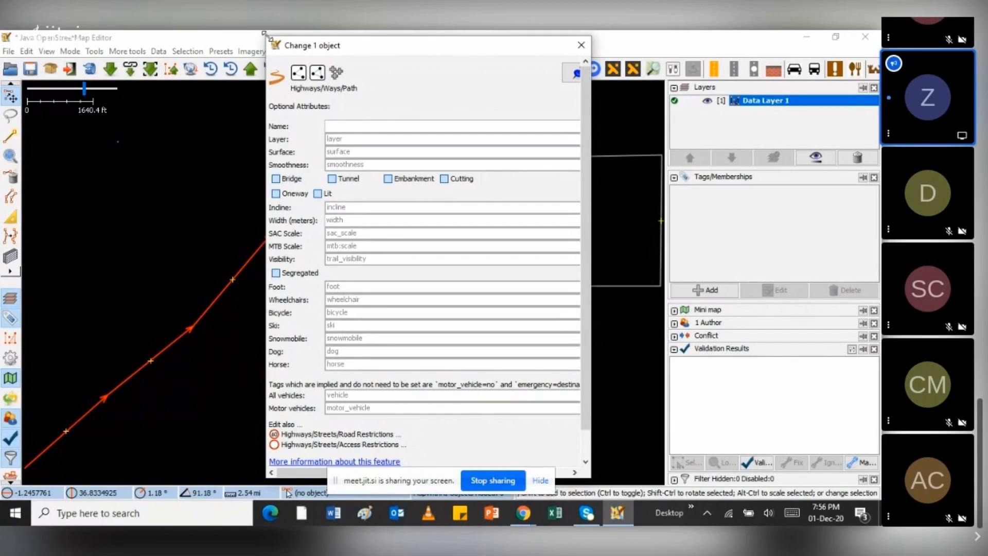
left_click_drag(267, 36, 301, 79)
left_click_drag(422, 87, 376, 51)
left_click_drag(539, 264, 544, 324)
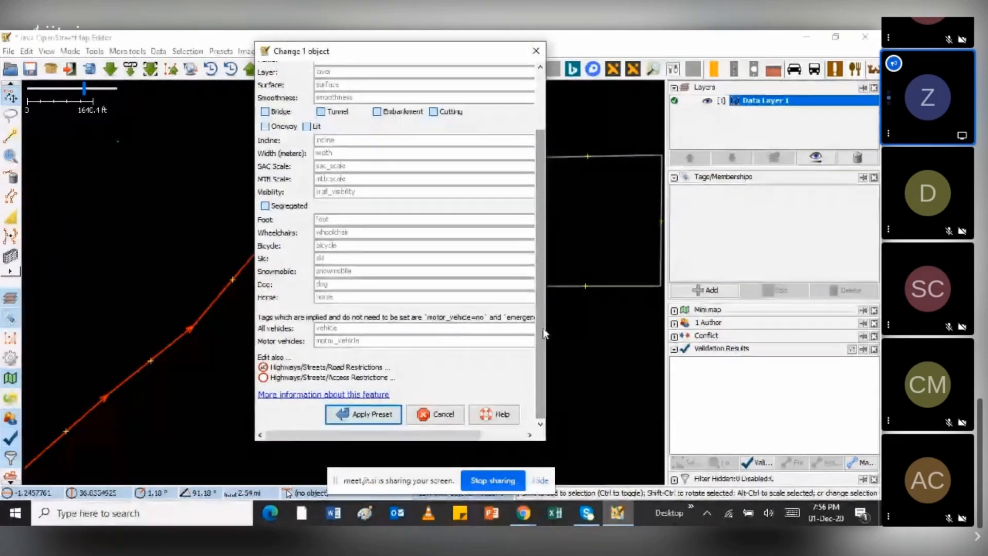
left_click(354, 417)
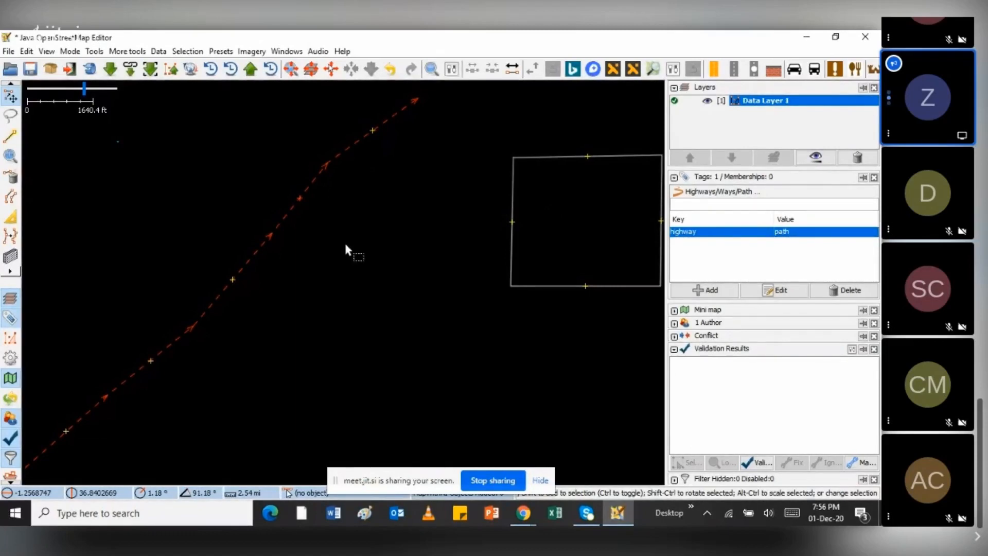
Step: Retag the diagonal line with the Highways > Streets > Primary preset, then deselect it
left_click(220, 51)
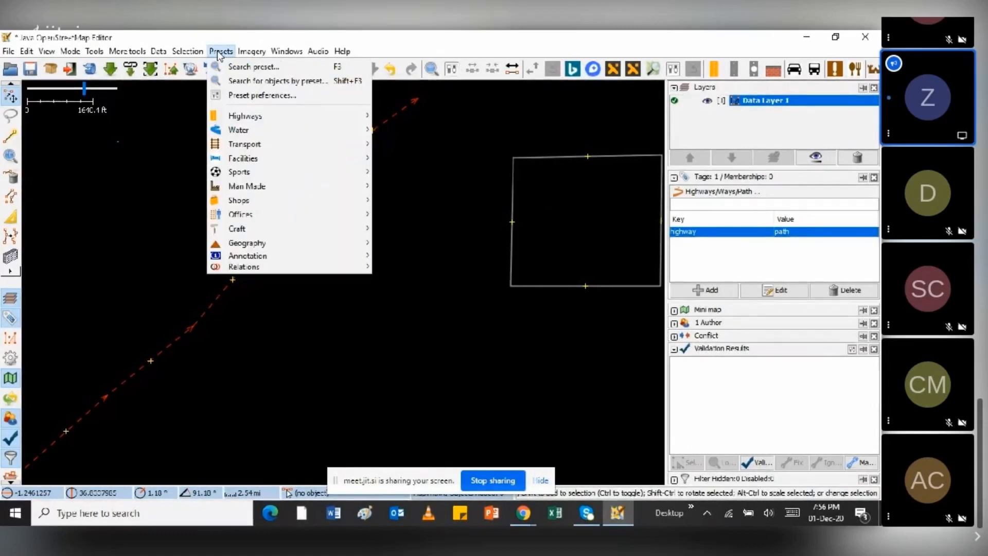
mouse_move(260, 116)
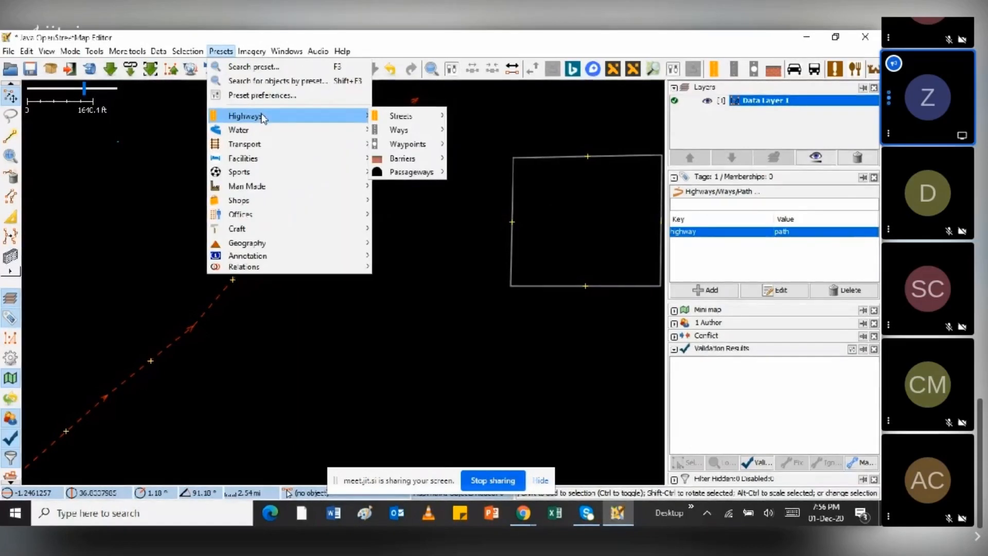
mouse_move(401, 116)
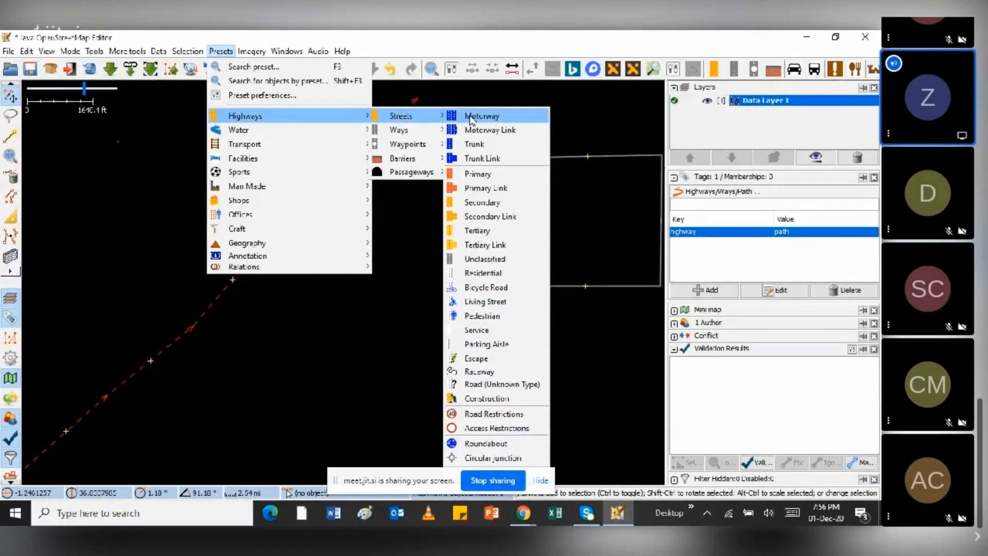
left_click(478, 177)
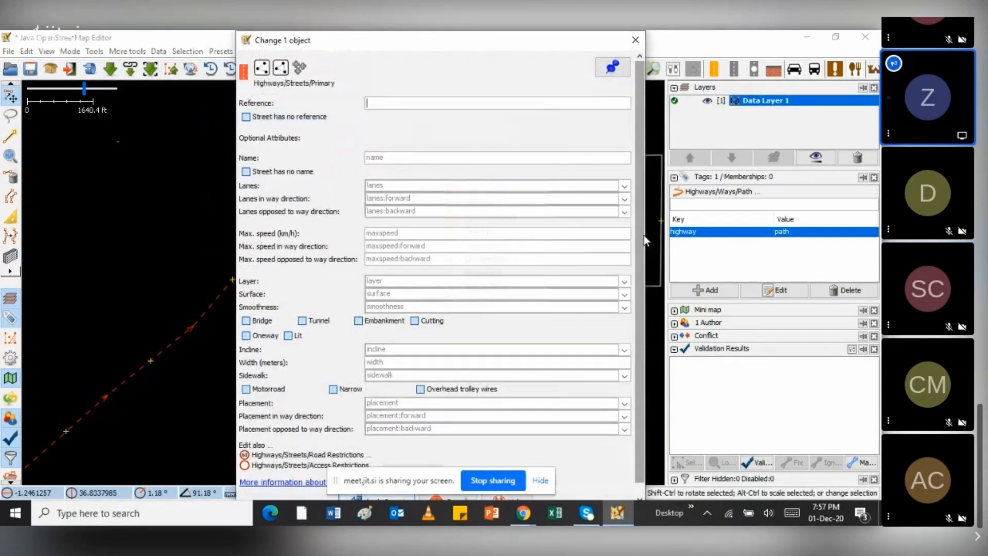
scroll(550, 114, "down", 1)
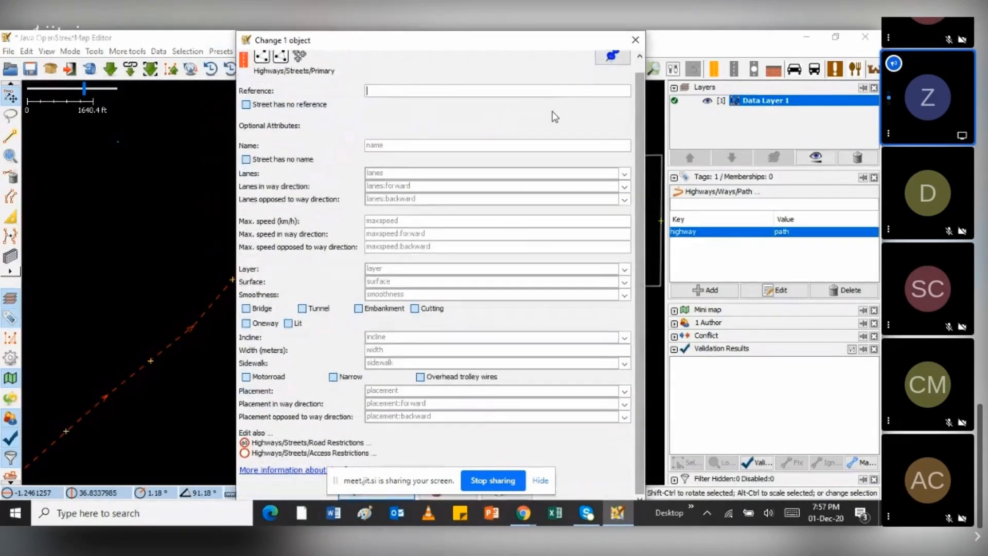
left_click_drag(237, 32, 297, 59)
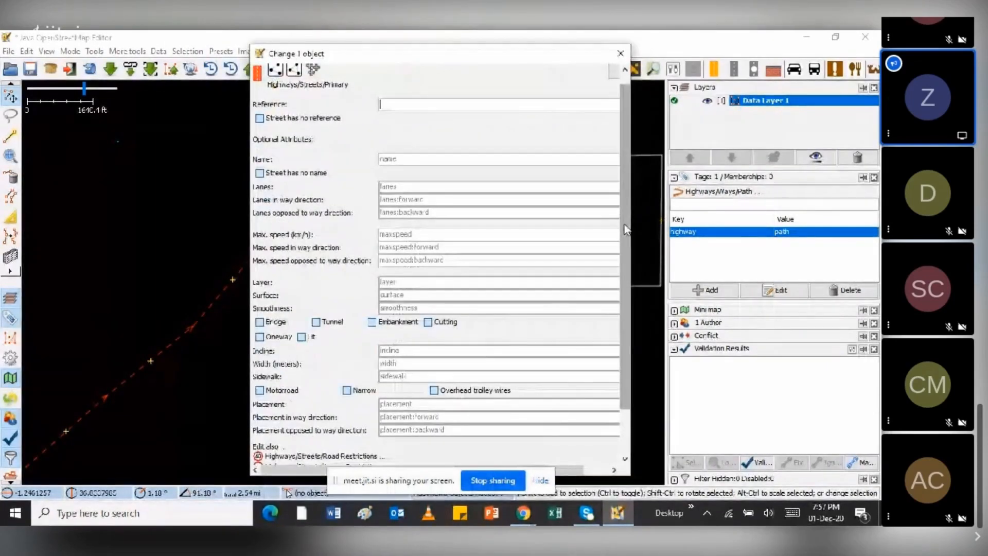
scroll(625, 229, "down", 3)
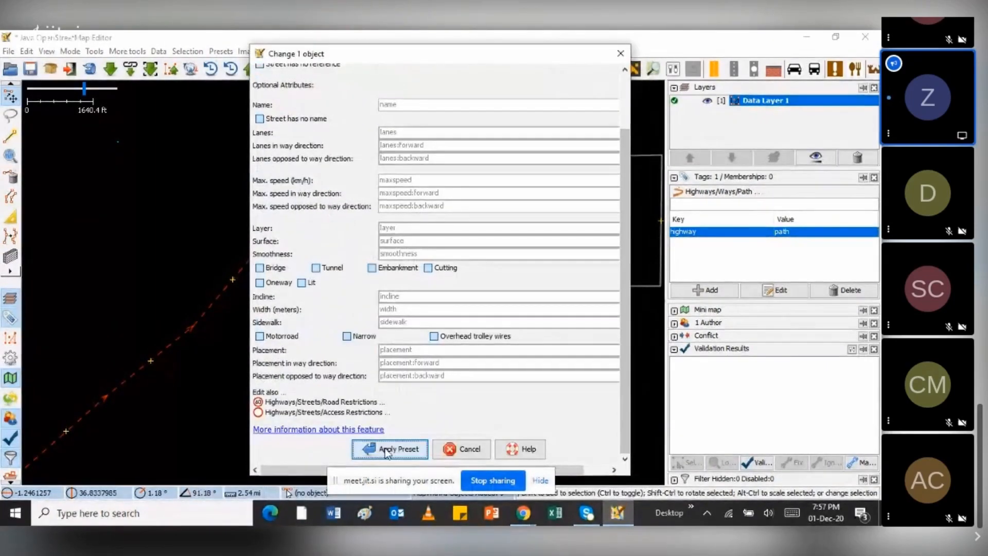
left_click(383, 443)
left_click(333, 292)
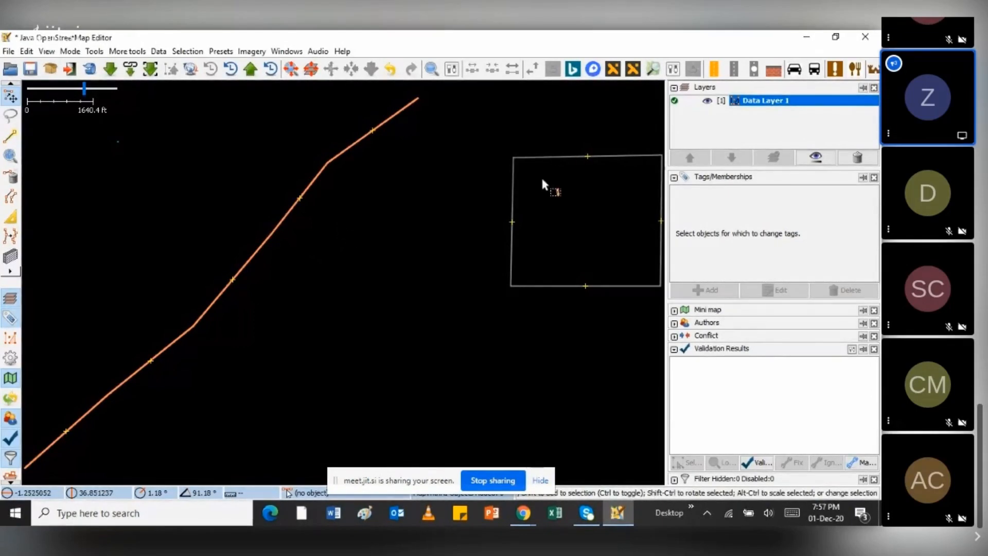
Step: Select the whole outline of the square way to the right of the road
left_click(515, 193)
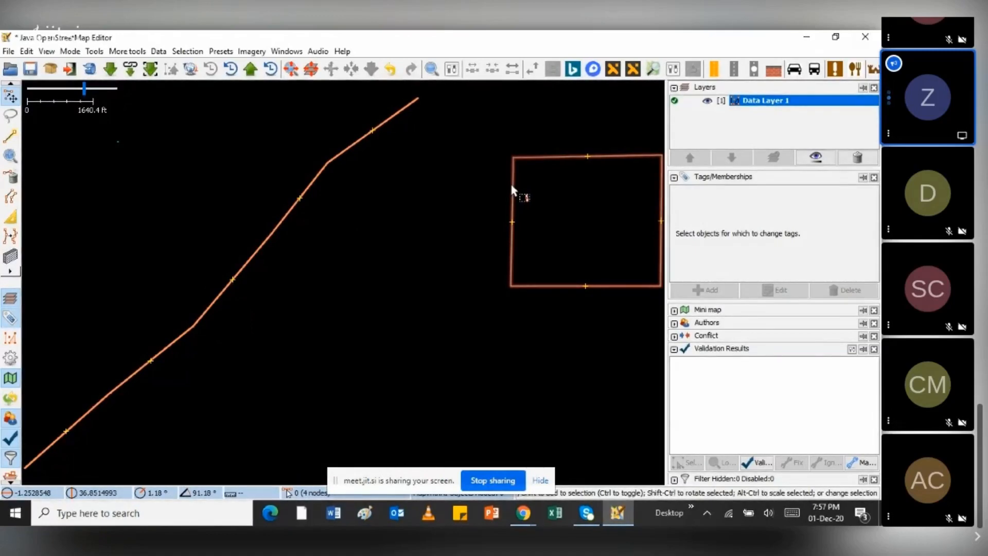
left_click(512, 188)
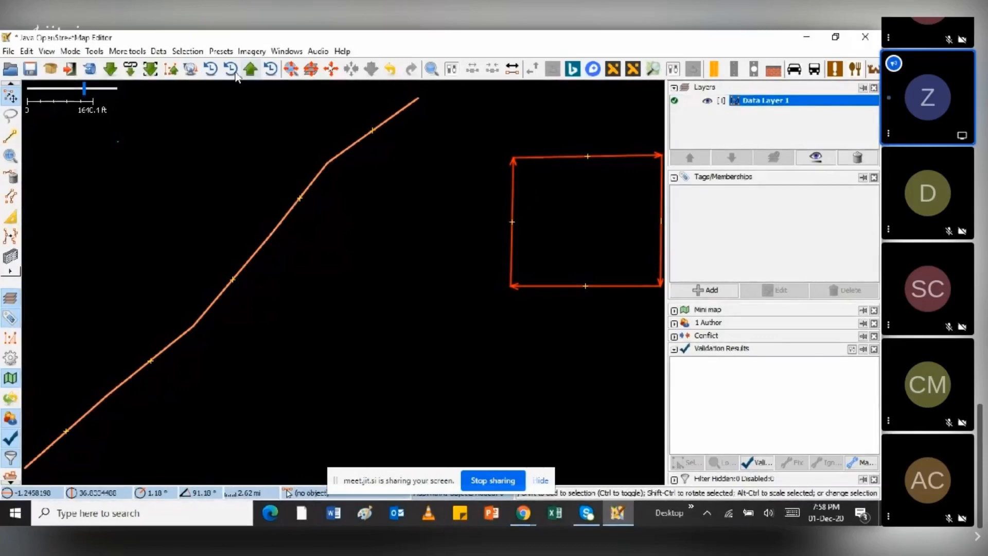
Step: Browse the Presets menu past Highways and Sports to the Man Made building presets
left_click(221, 51)
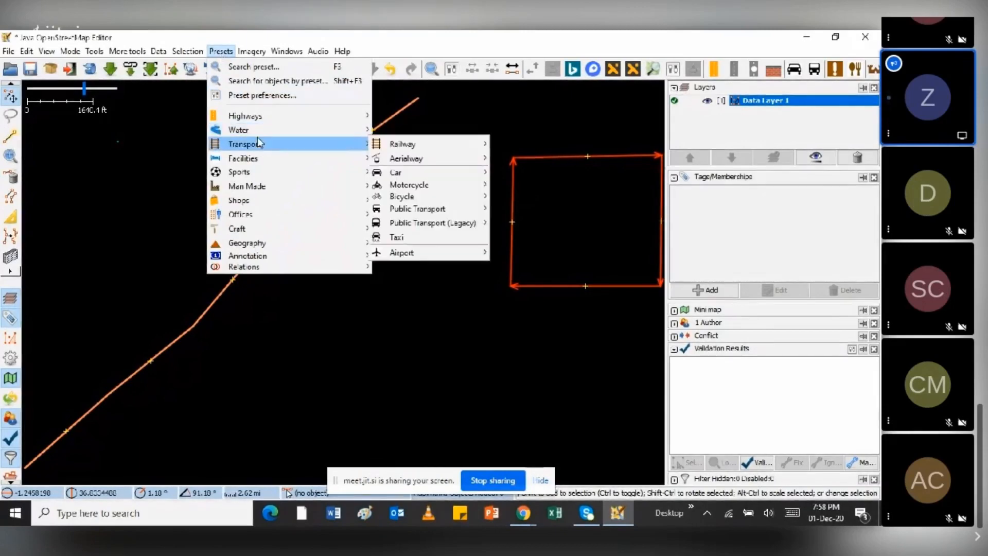
mouse_move(261, 177)
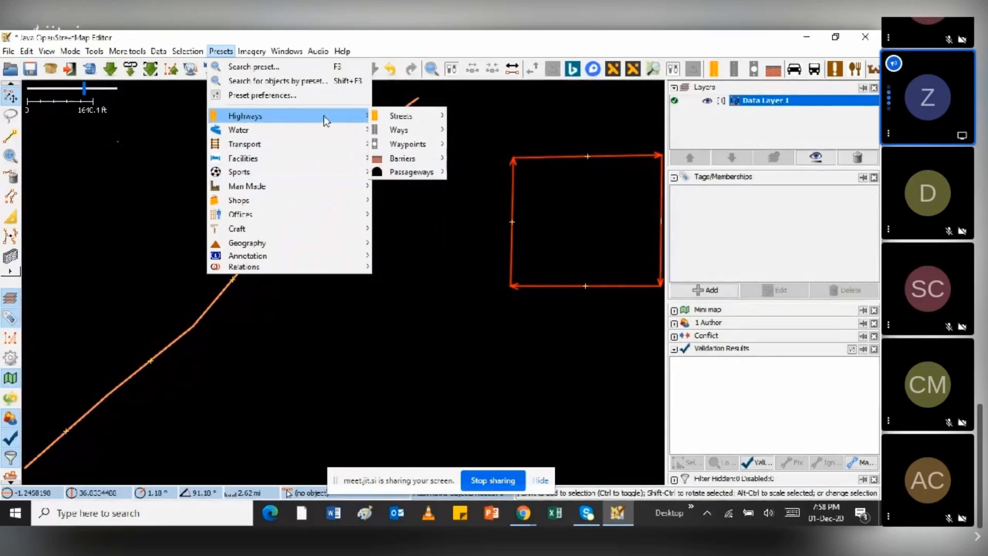
mouse_move(305, 136)
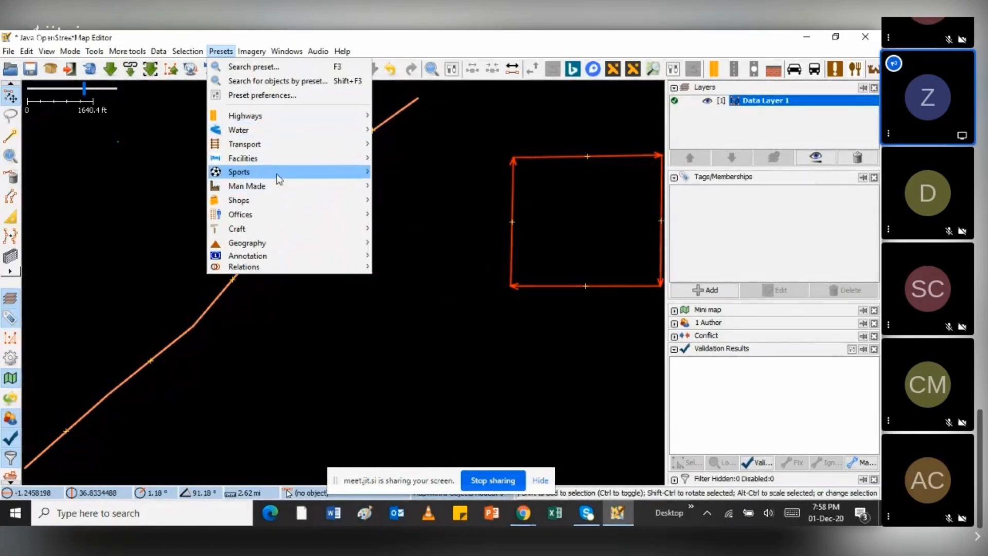
mouse_move(278, 187)
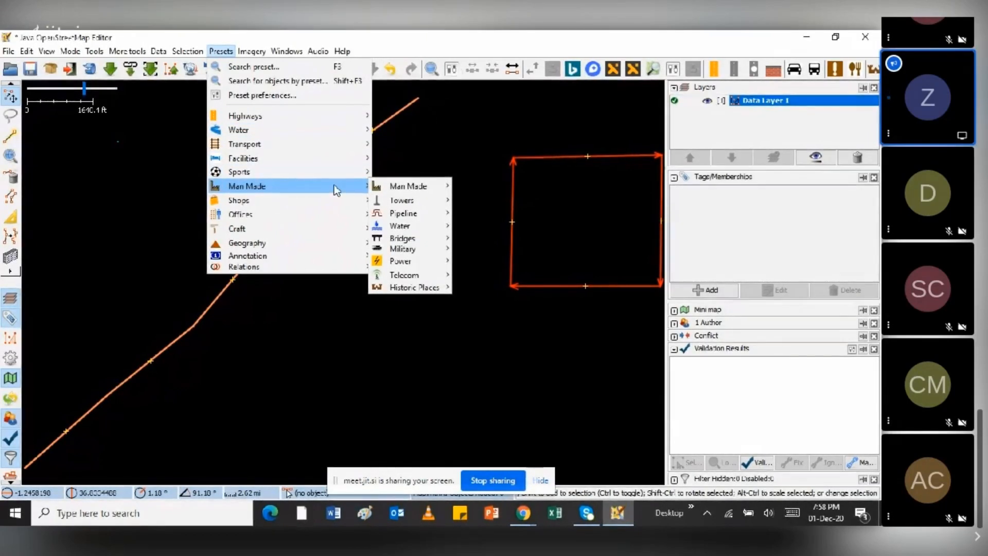
mouse_move(407, 187)
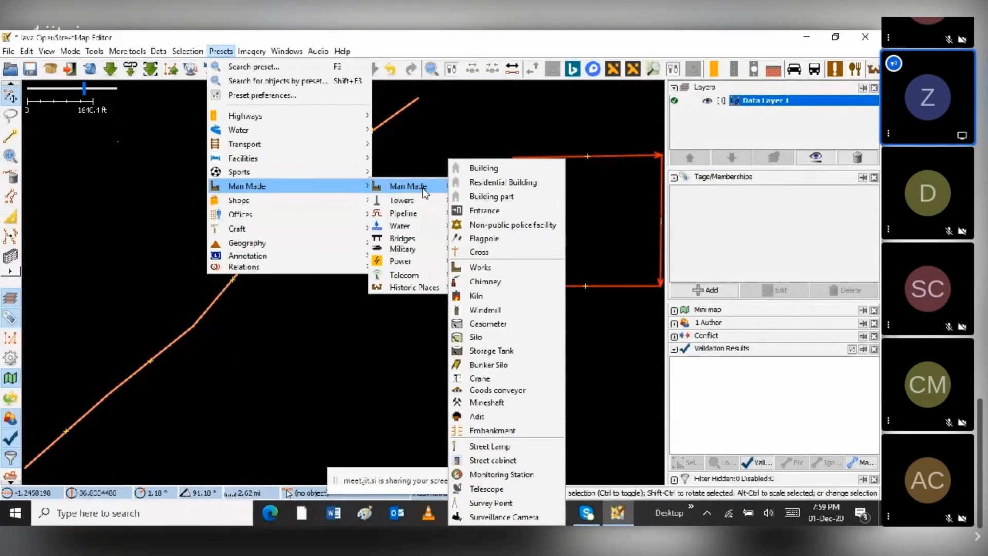
Step: Apply the Building preset to the square, keeping the building type as yes
left_click(483, 170)
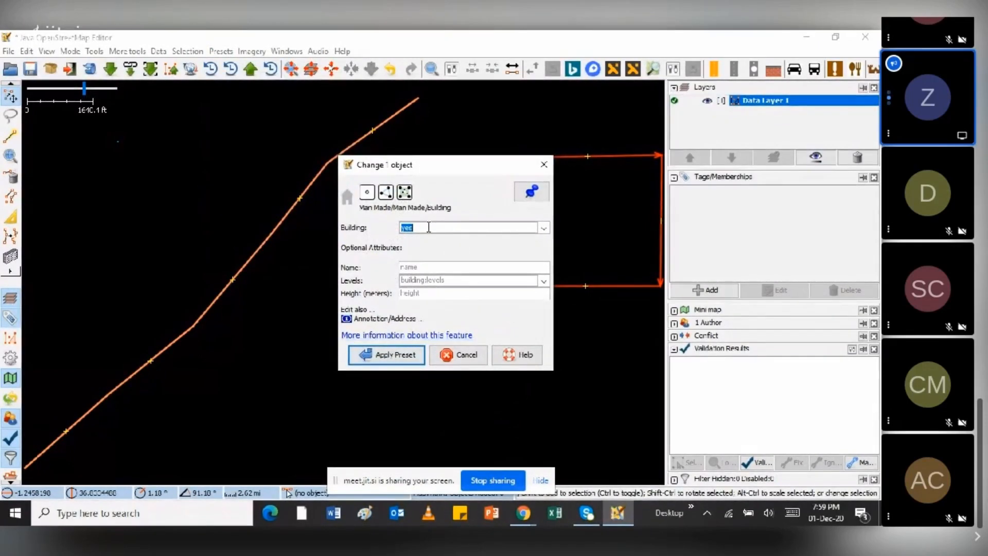
left_click(543, 228)
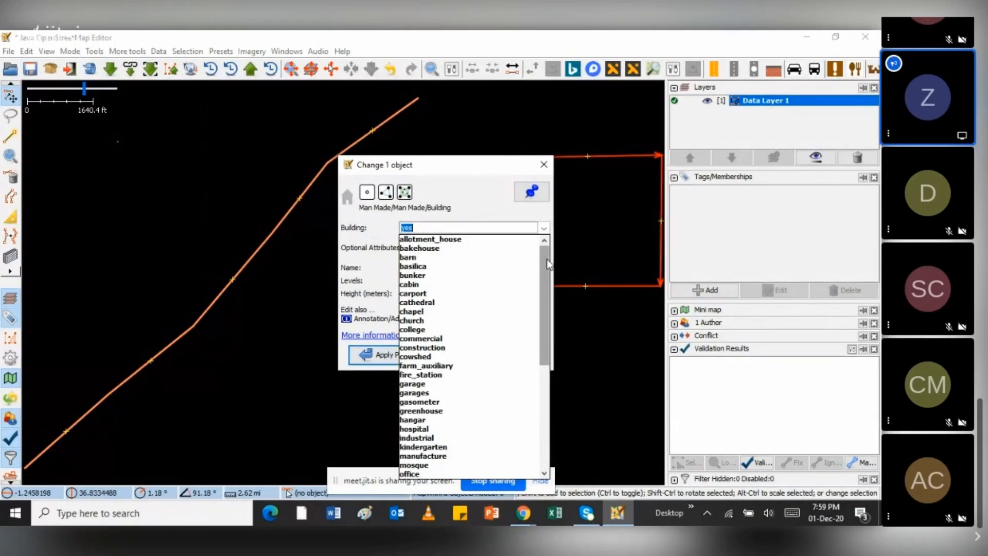
left_click_drag(547, 263, 546, 293)
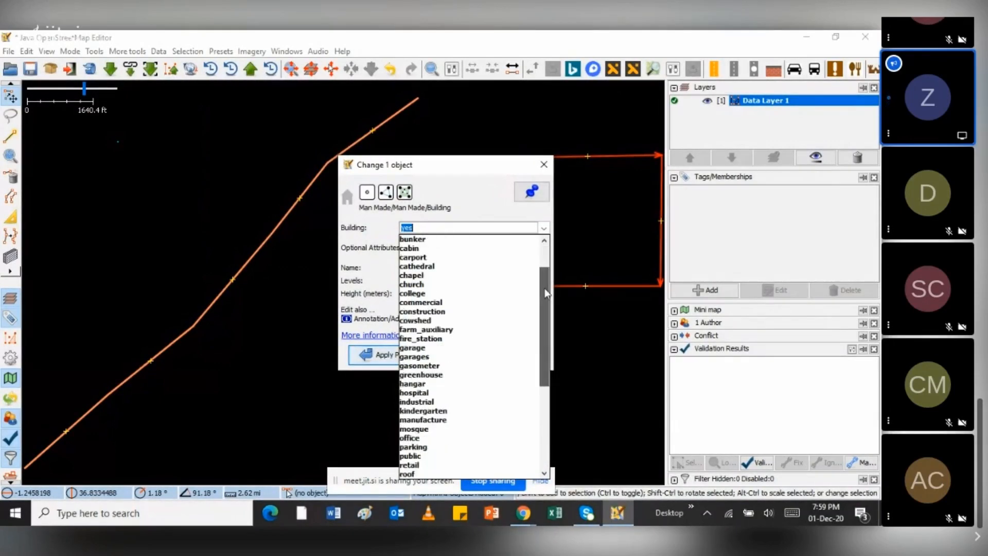
left_click(479, 216)
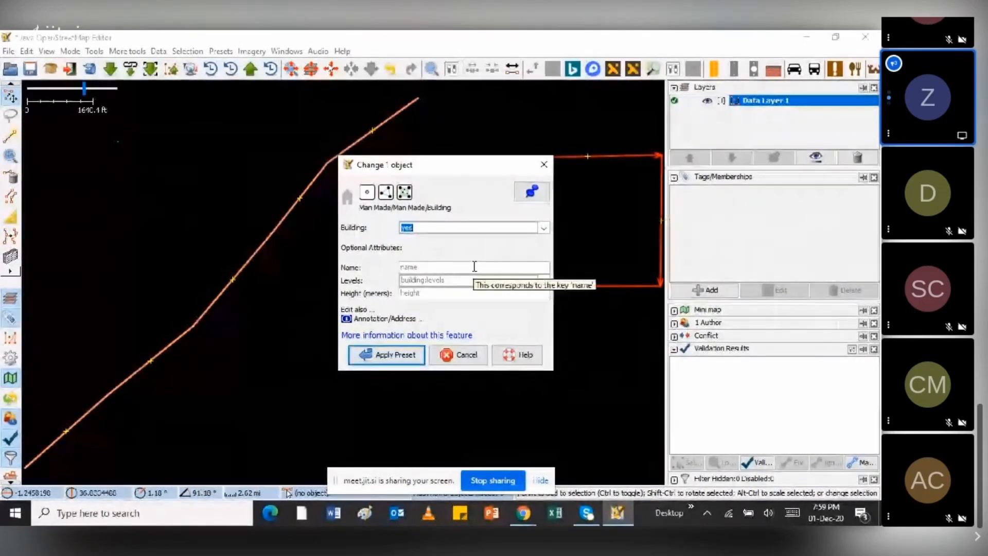
left_click(388, 362)
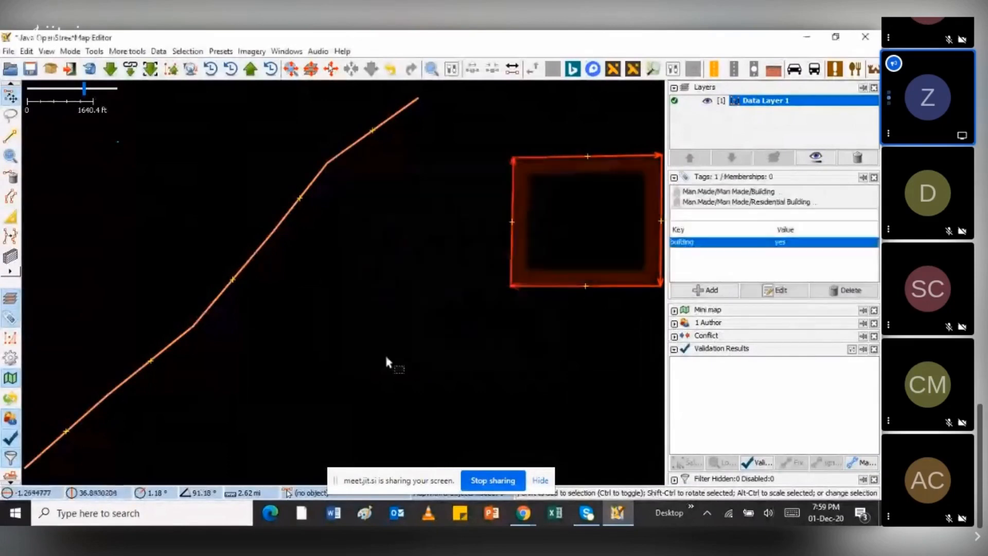
Step: Clear the selection by clicking empty map space beside the building
left_click(586, 236)
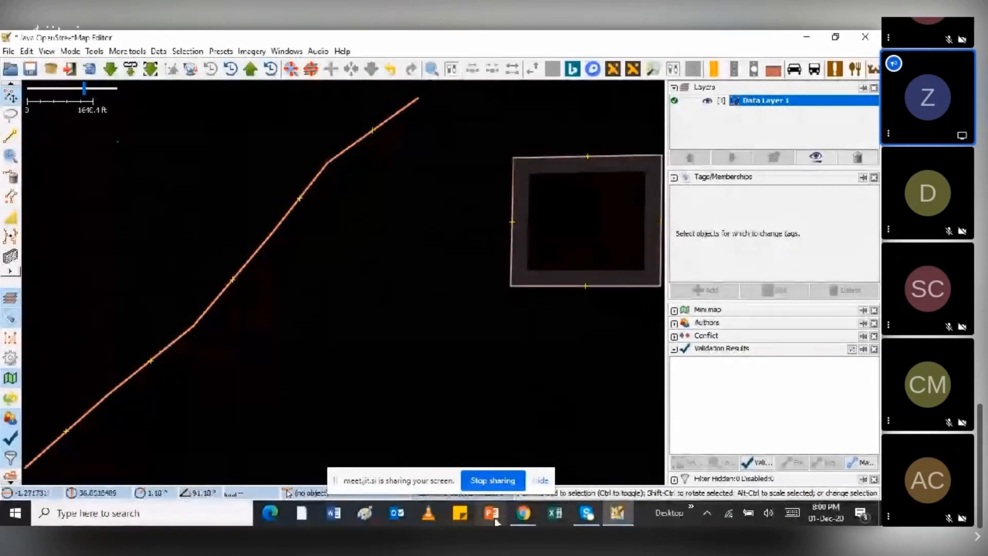
Step: Check the Jitsi meeting in the browser, then bring the JOSM editor back to the front
left_click(521, 522)
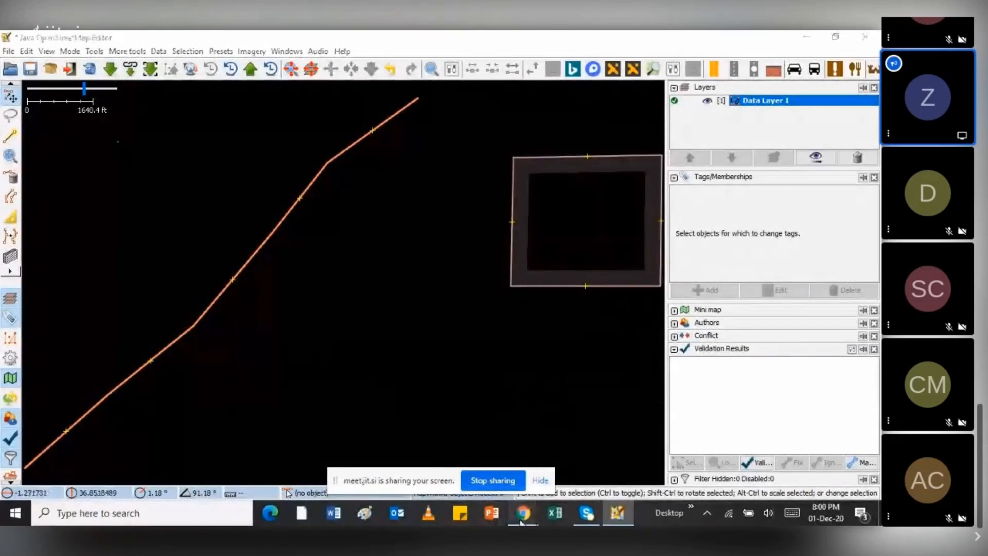
left_click(489, 437)
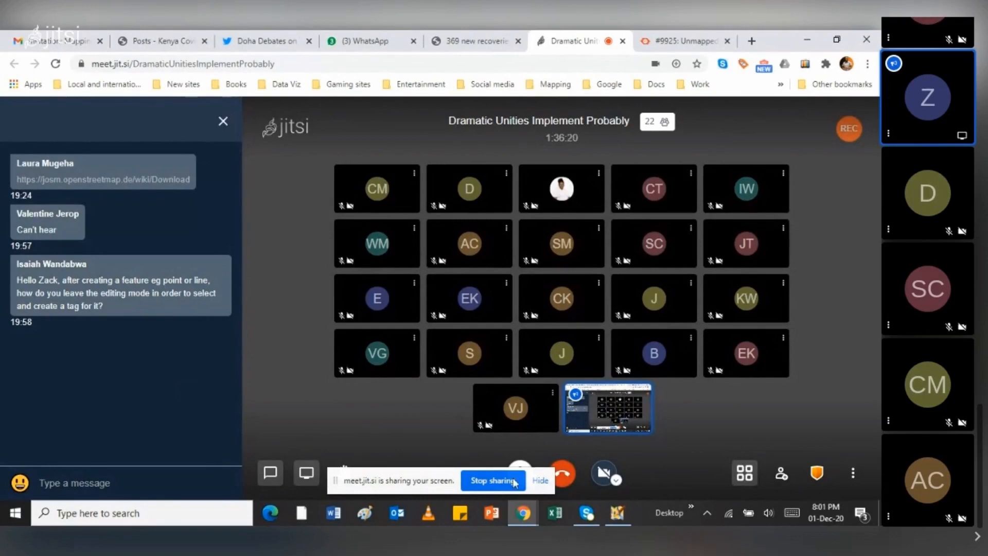
mouse_move(618, 517)
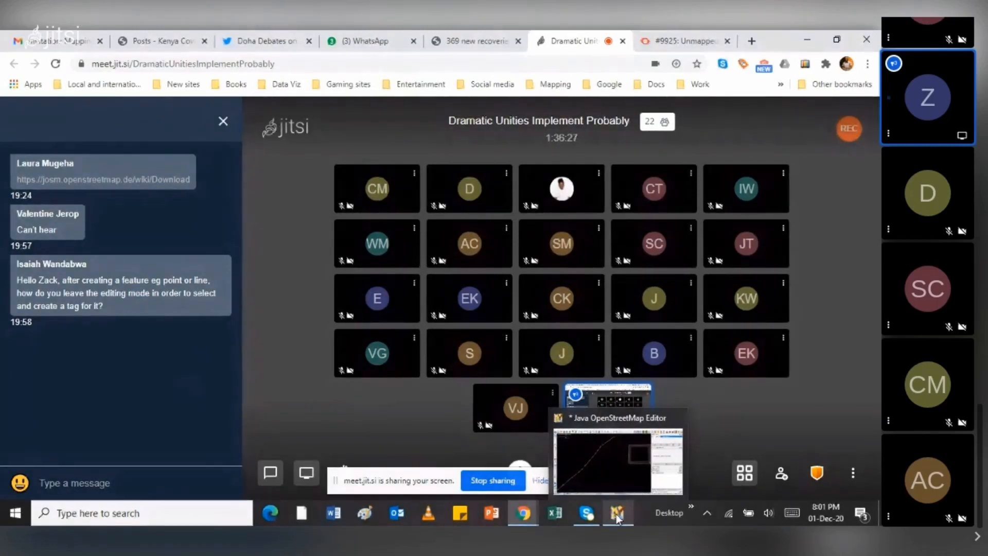
left_click(617, 517)
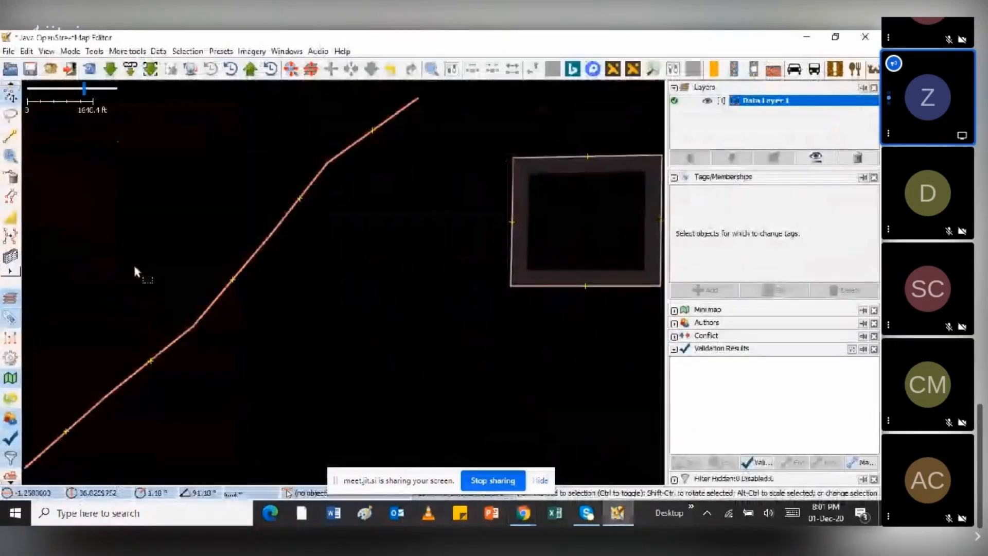
Step: Draw a closed four-corner square way below the building and deselect it with Esc
left_click(9, 138)
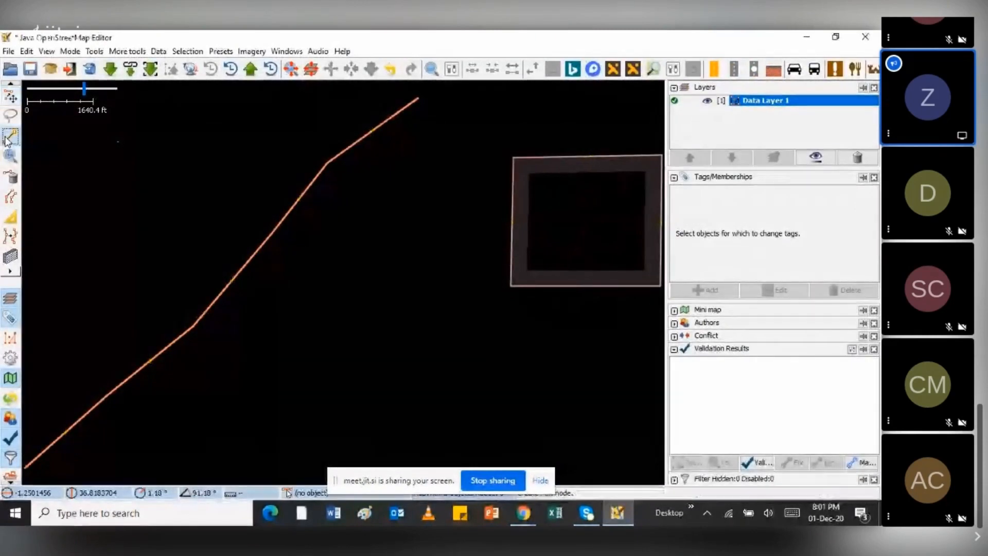
left_click(275, 310)
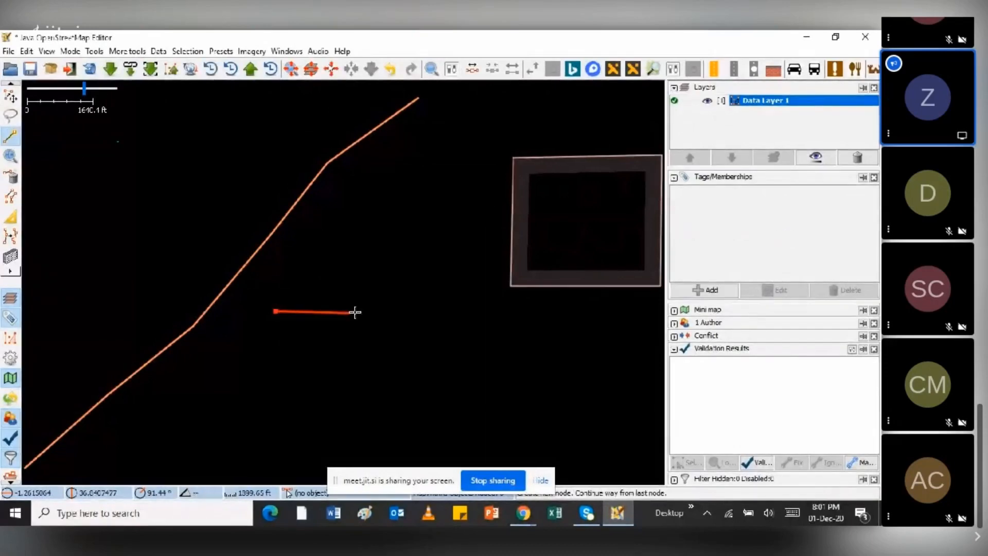
left_click(363, 309)
left_click(362, 386)
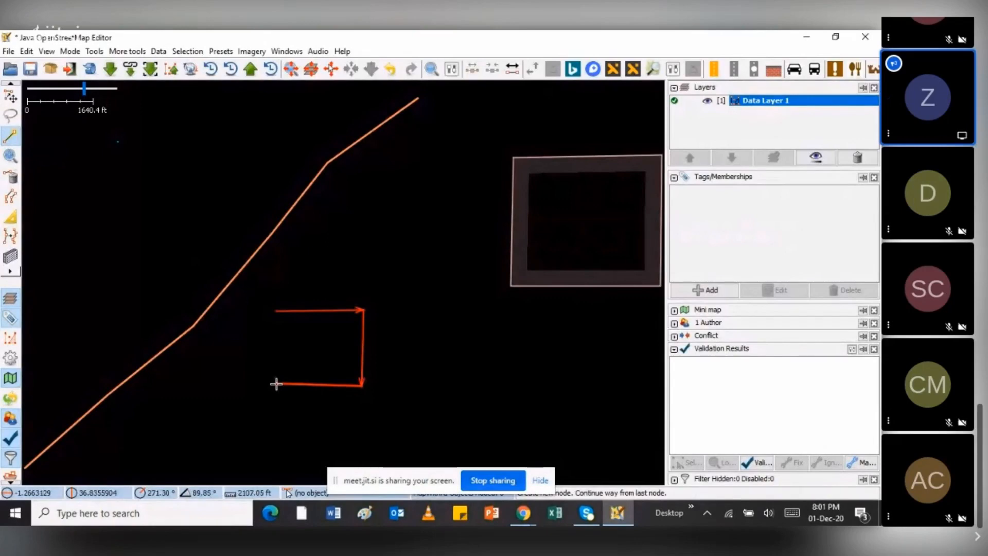
left_click(276, 383)
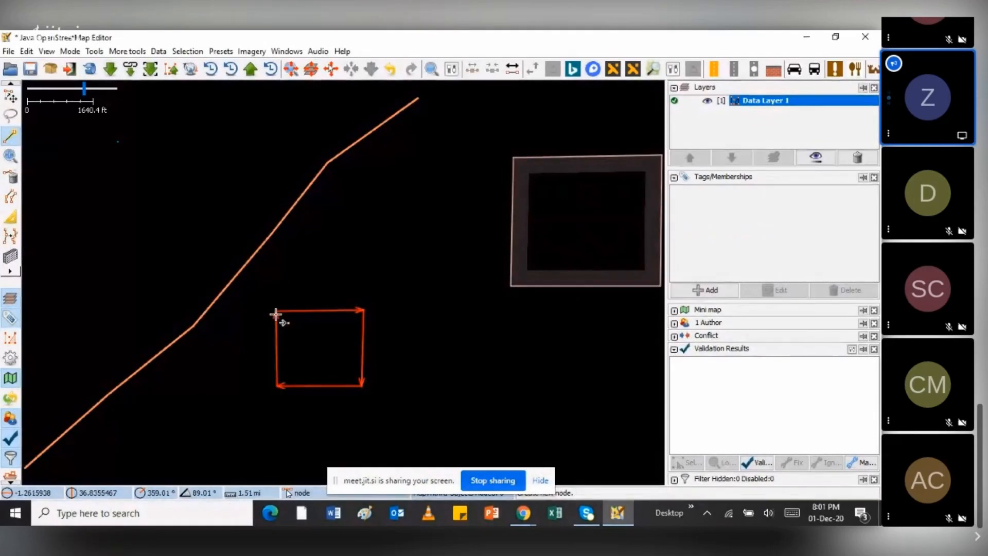
left_click(276, 314)
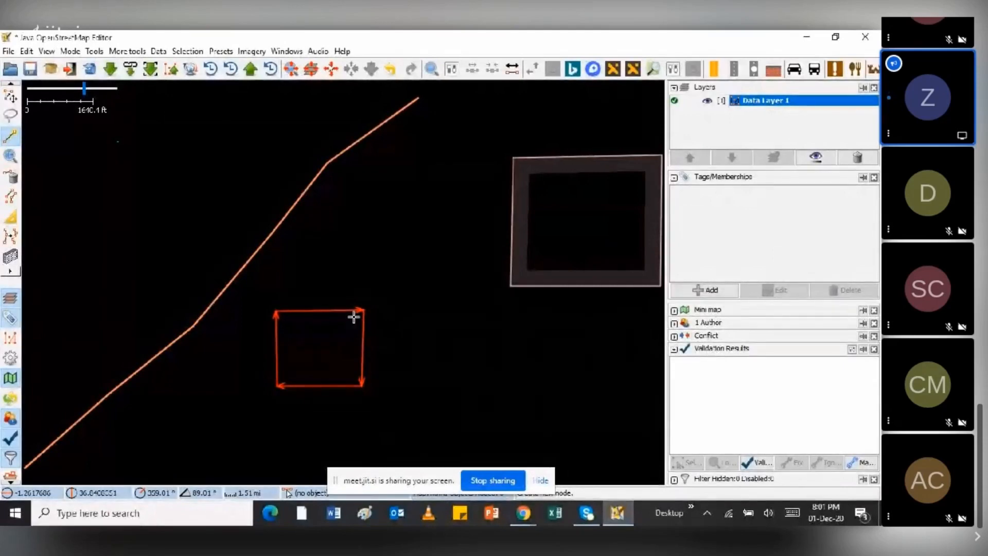
key("Escape")
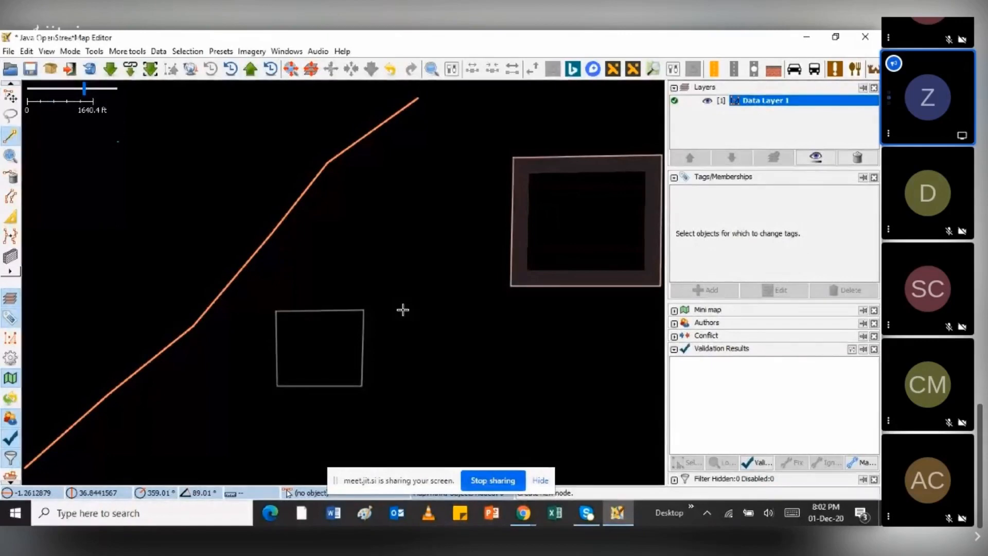
left_click(9, 98)
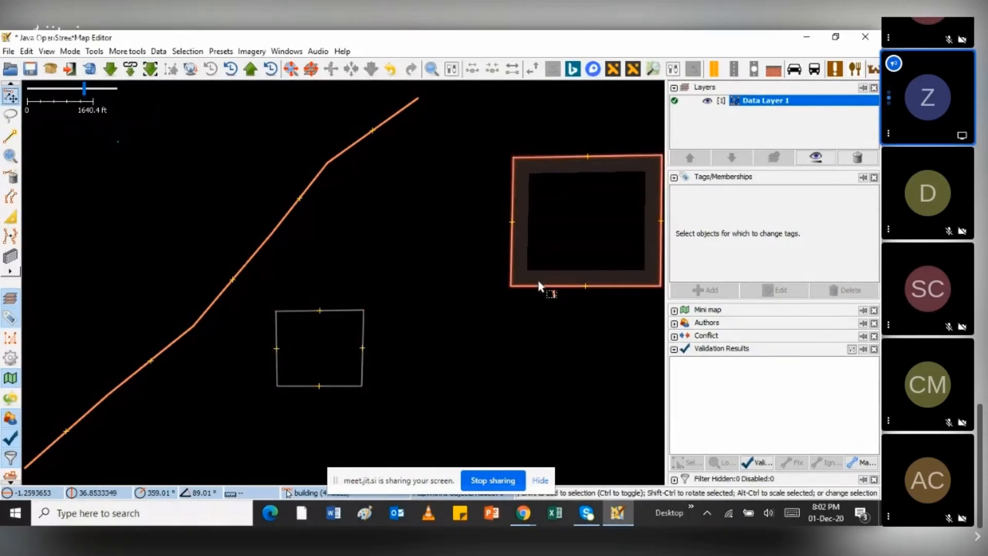
left_click(511, 270)
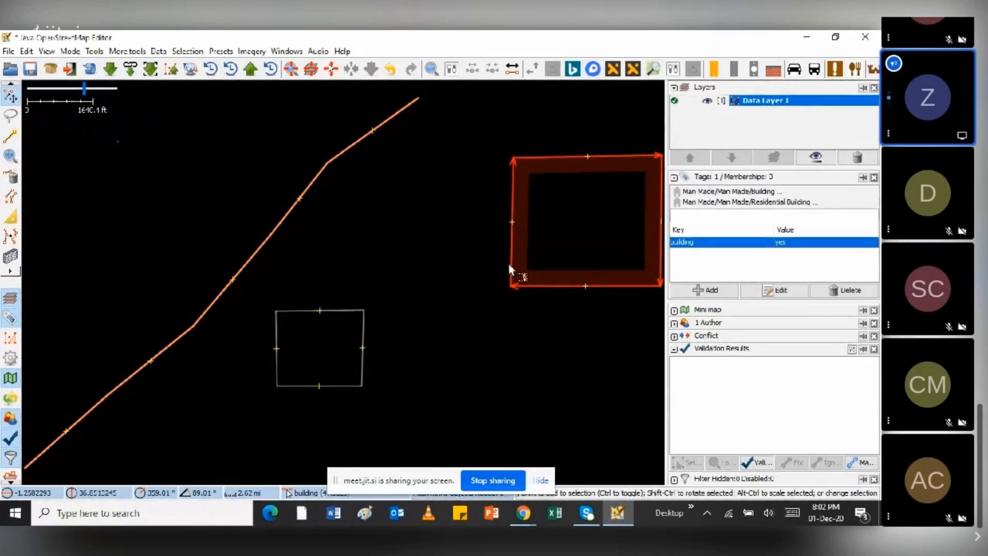
left_click(341, 312)
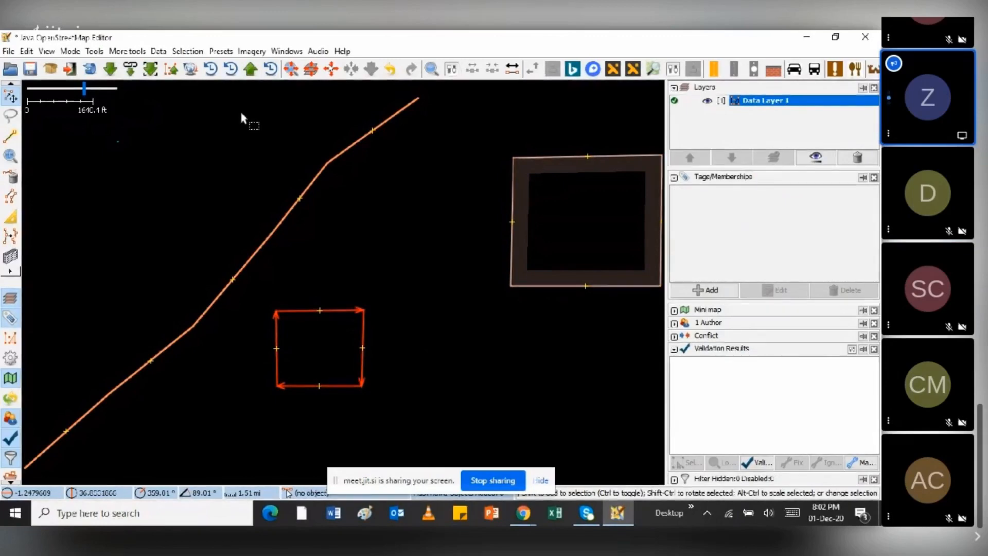
left_click(221, 52)
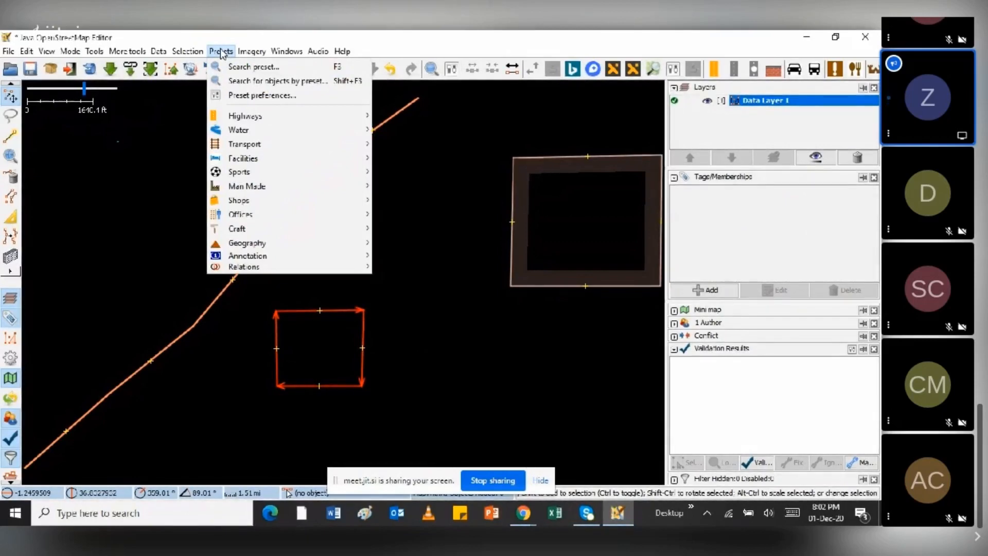
mouse_move(308, 242)
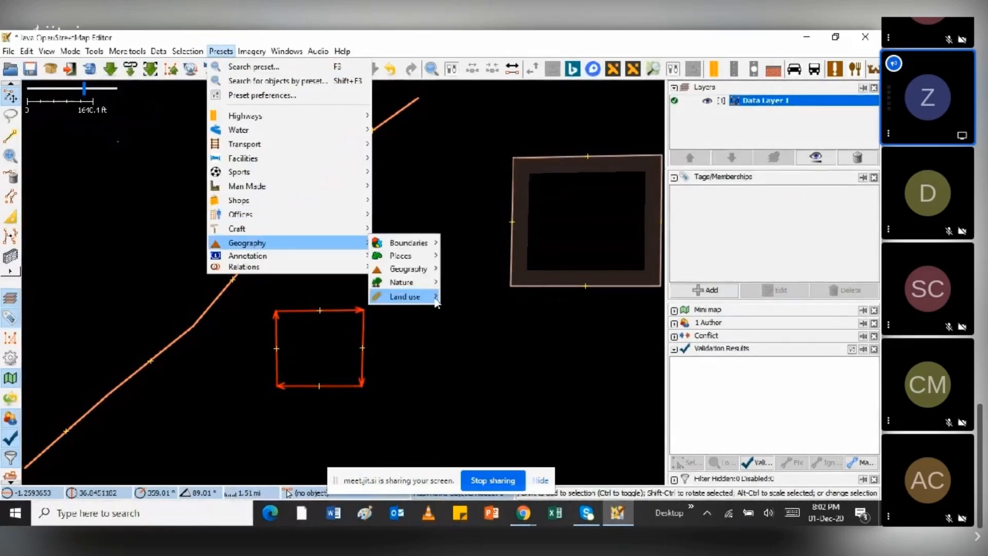
mouse_move(405, 296)
left_click(249, 295)
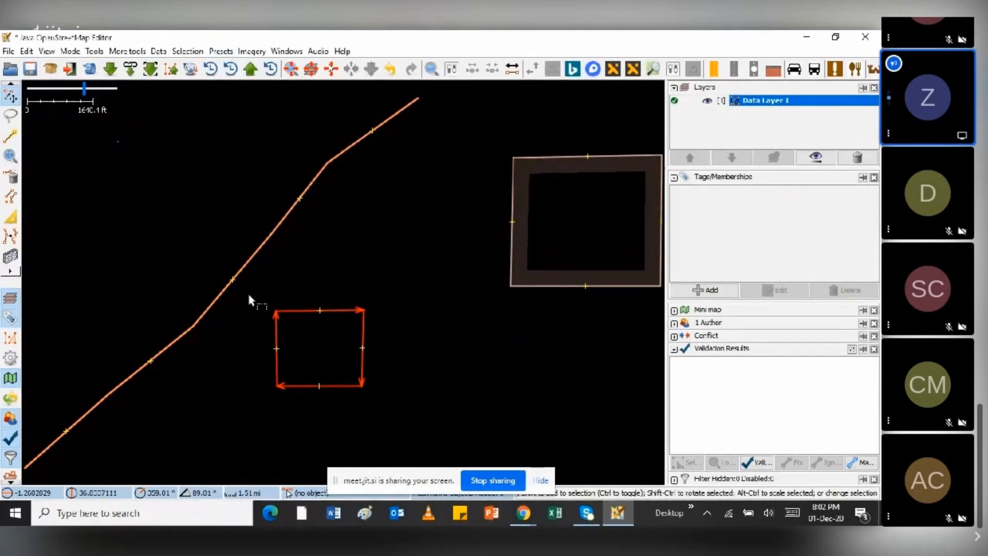
left_click(249, 295)
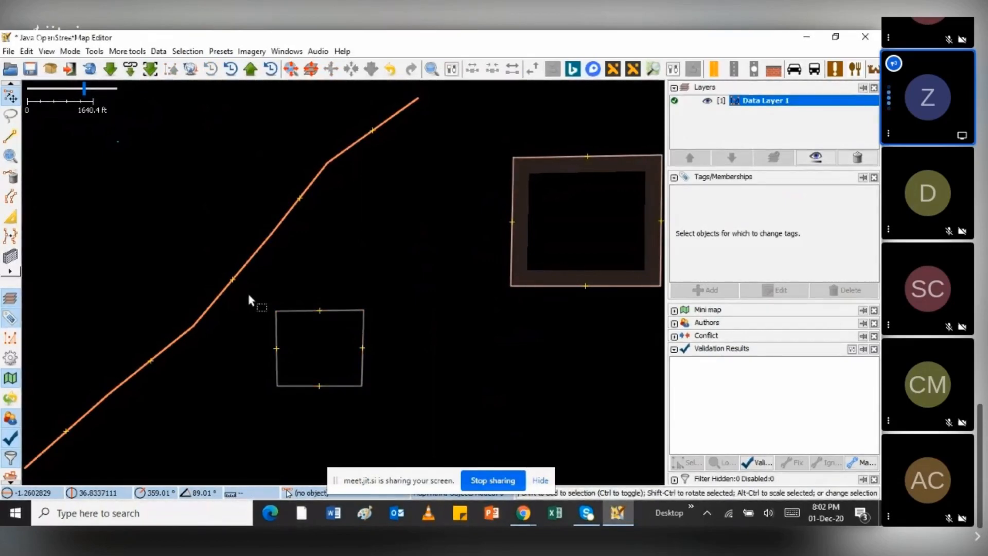
Step: Toggle between the Draw and Select tools, then switch to the Jitsi meeting in Chrome
left_click(9, 137)
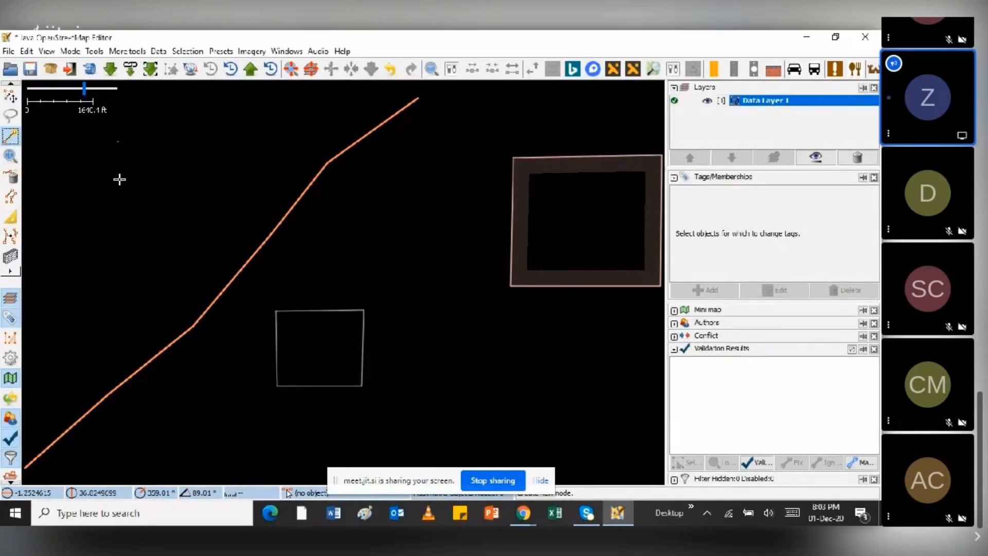
key("s")
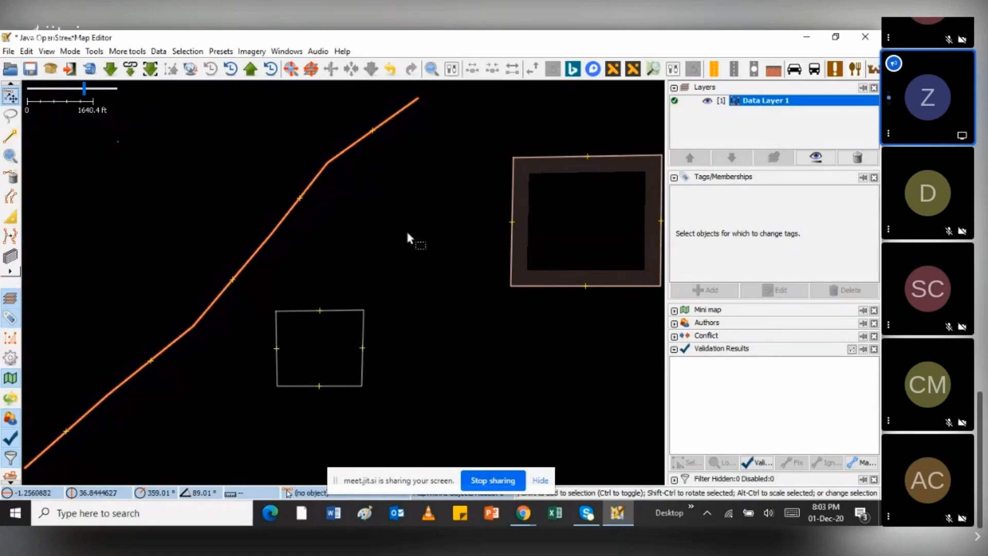
left_click(9, 135)
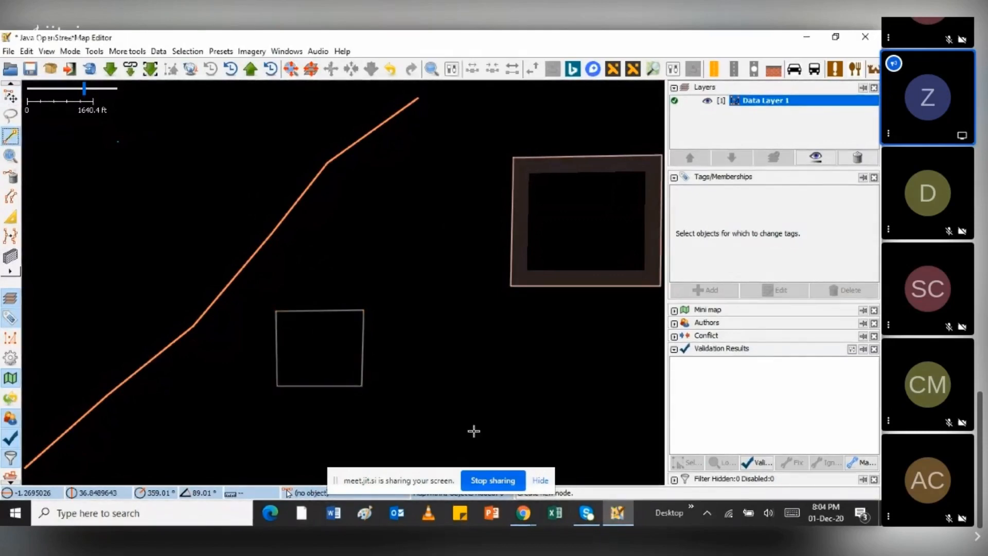
left_click(523, 514)
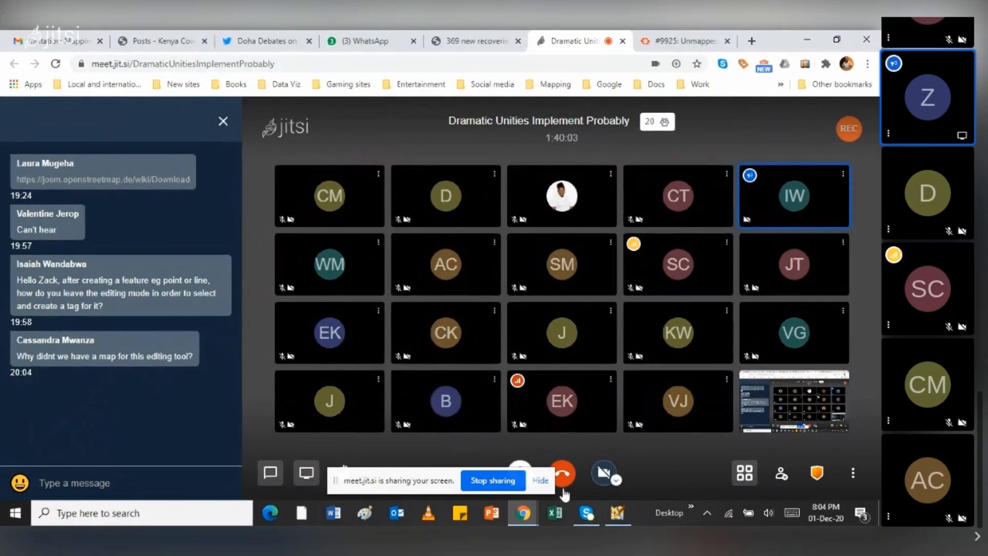
Step: Bring the JOSM editor window back in front of the Jitsi call
left_click(618, 513)
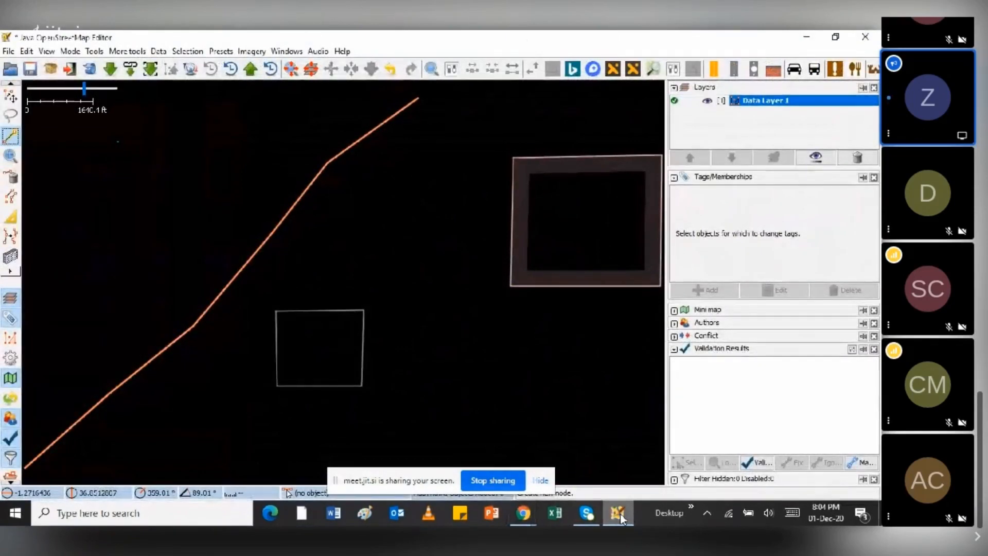
Step: Draw a second closed square way just above the first square, between the orange road and the building
left_click(349, 192)
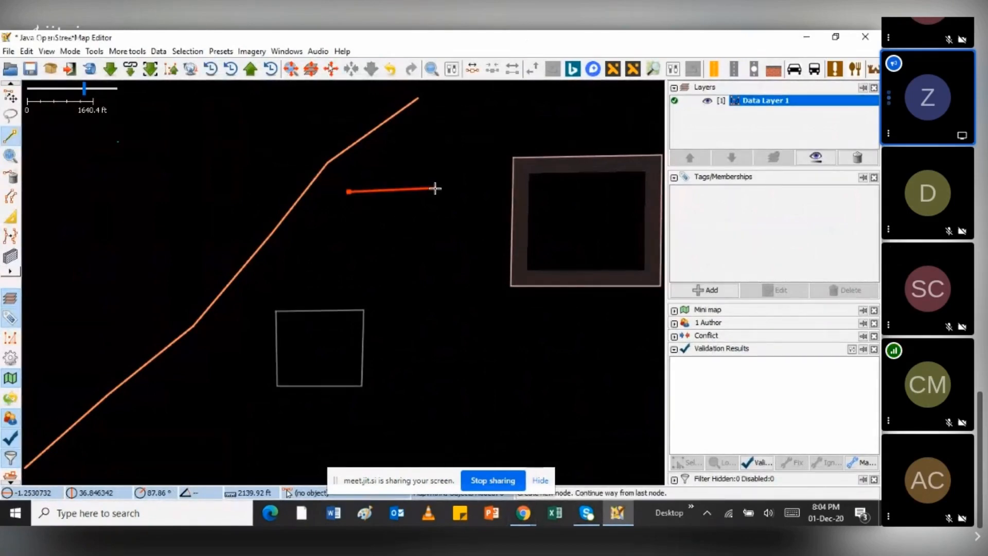
left_click(347, 192)
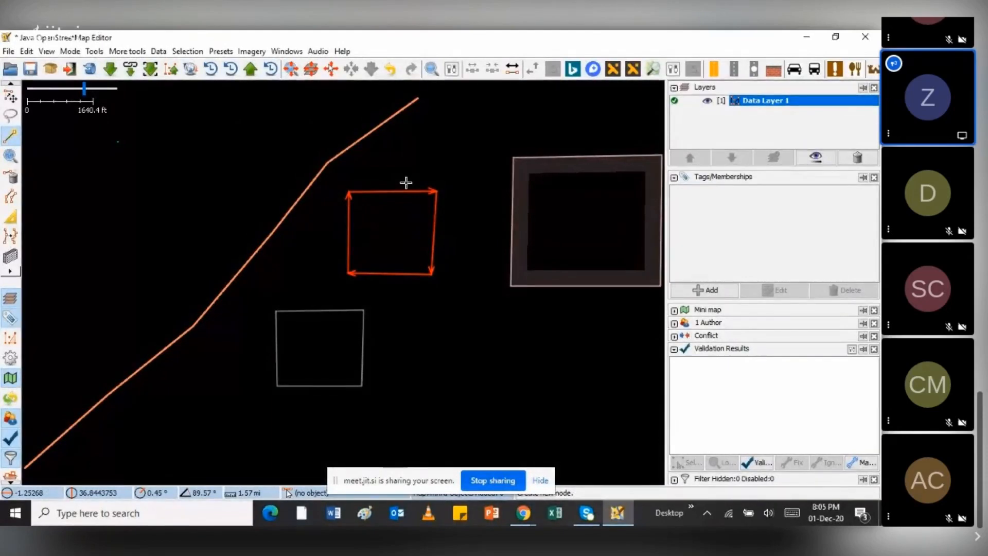
left_click(530, 515)
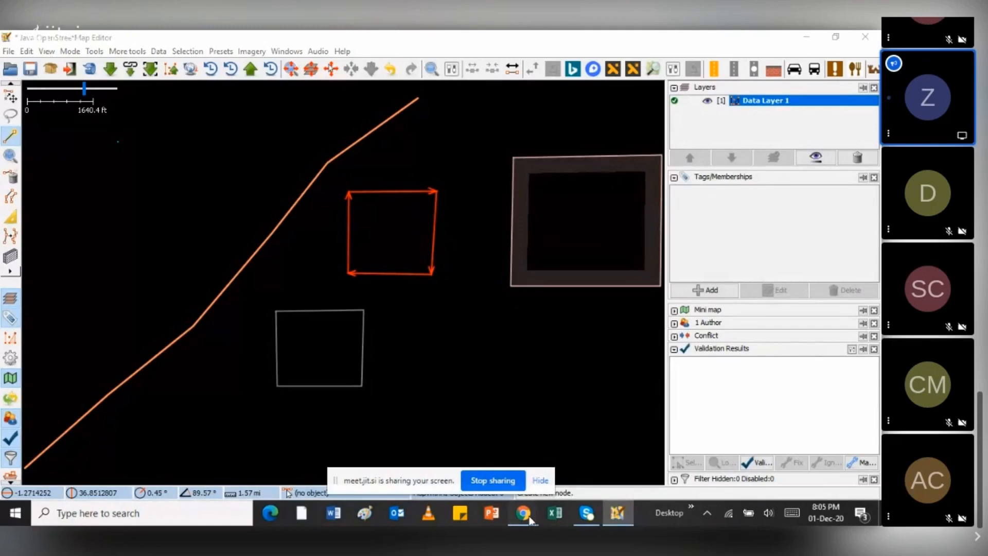
Step: Bring the Jitsi Meet call in Chrome to the front to read the chat questions
left_click(463, 418)
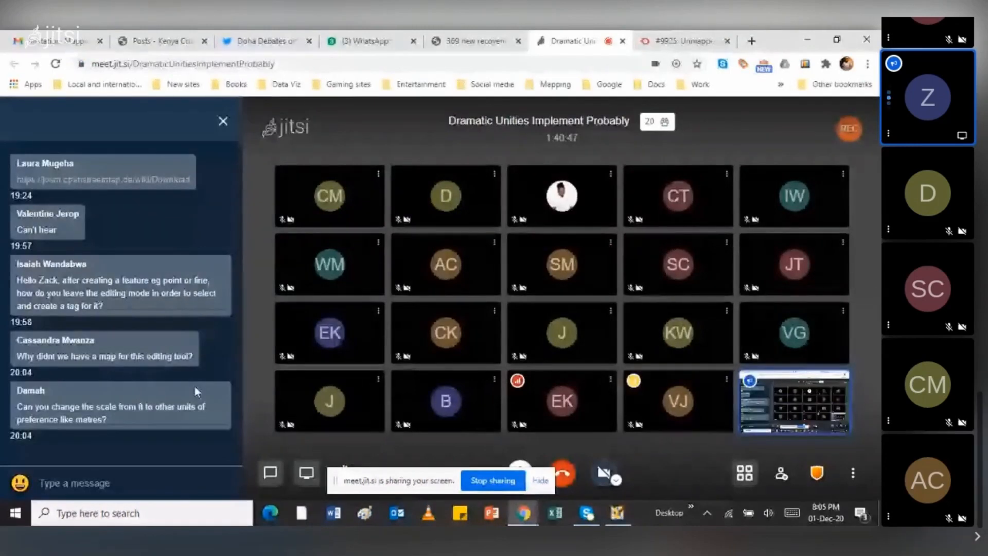
Step: Return to the JOSM editor and show its File menu commands
left_click(617, 515)
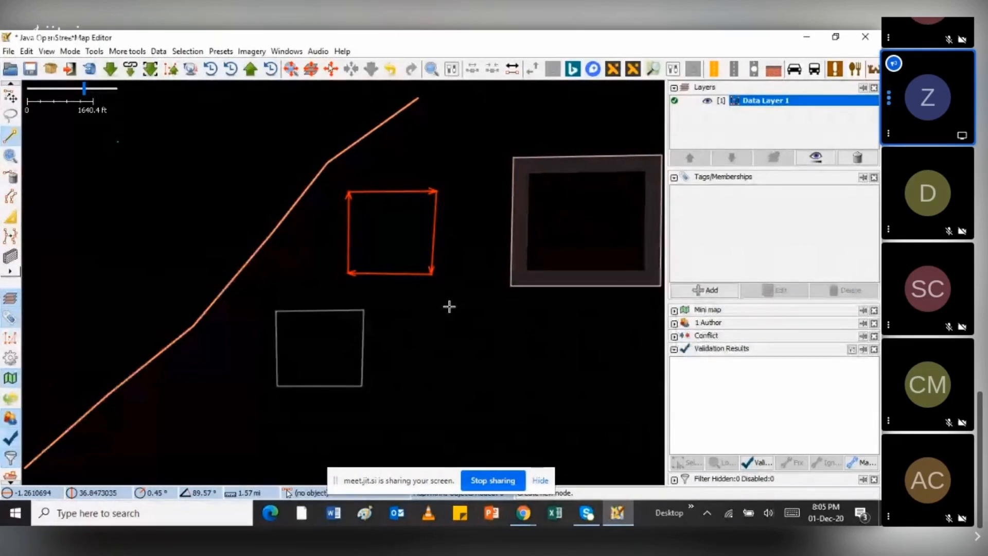
left_click(8, 51)
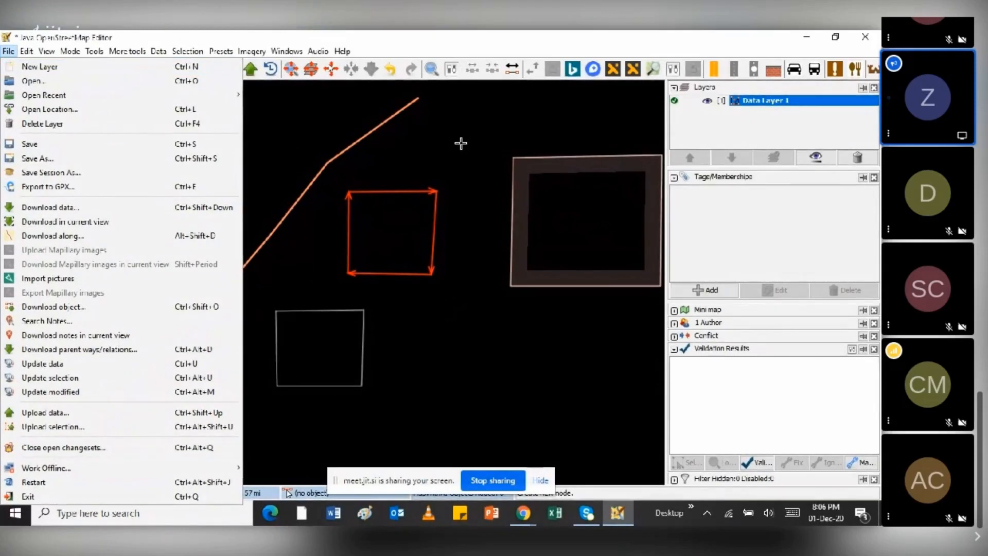
Step: Dismiss JOSM's File menu and bring the Jitsi meeting window in Chrome forward
left_click(441, 39)
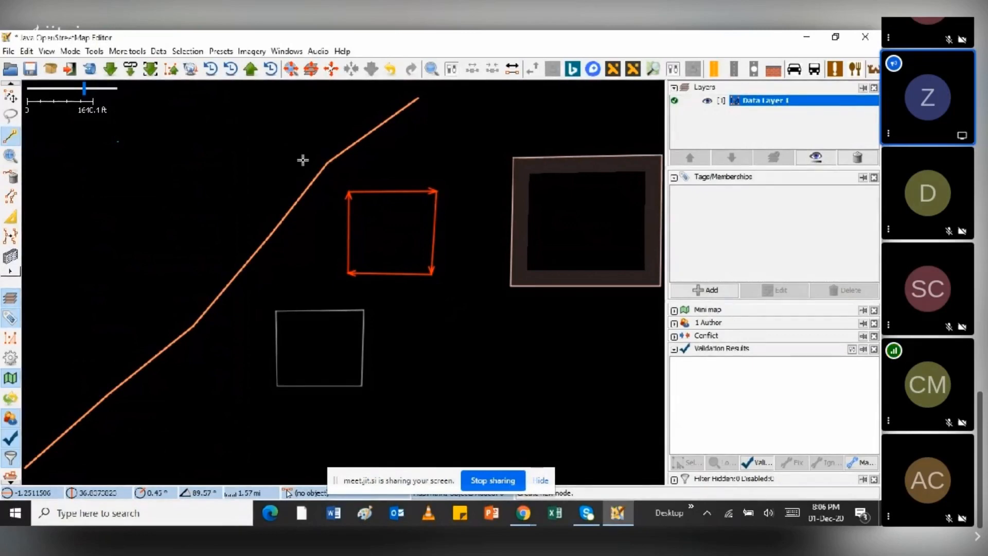
left_click(527, 514)
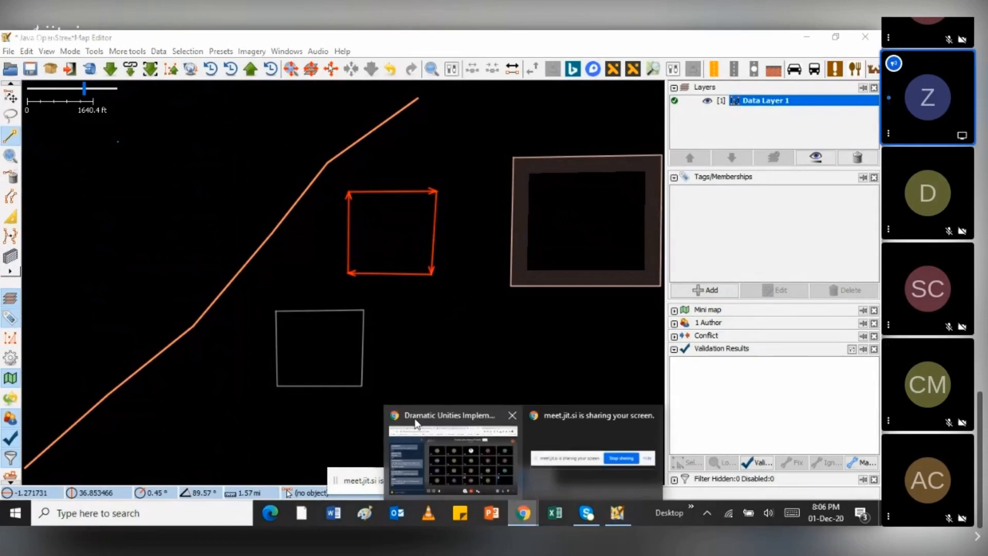
left_click(416, 424)
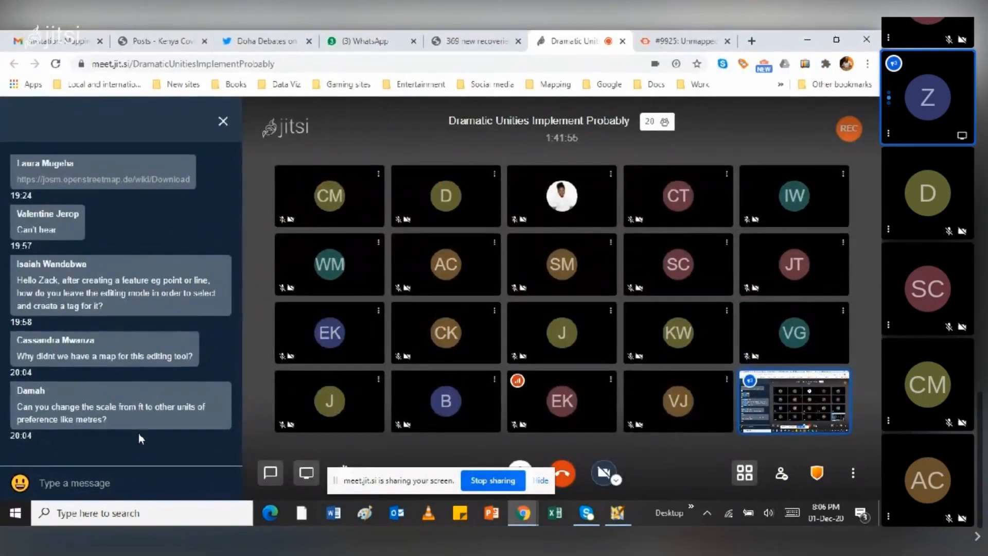
Step: Switch from the Jitsi meeting back to JOSM showing the road, building and both squares
left_click(617, 514)
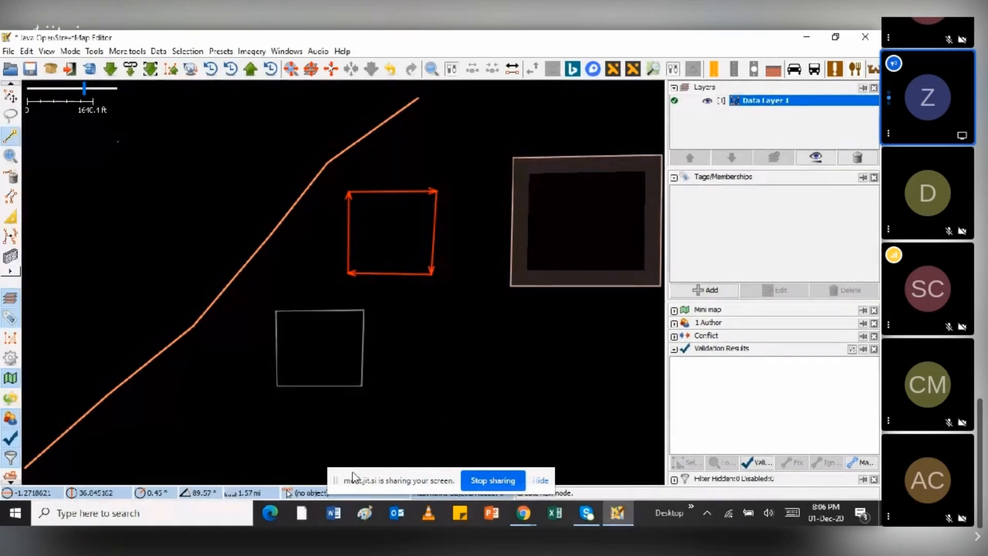
Step: Move the screen-sharing notice aside, then switch between the meeting chat and JOSM, ending on JOSM's Upload dialog
left_click_drag(355, 470, 502, 465)
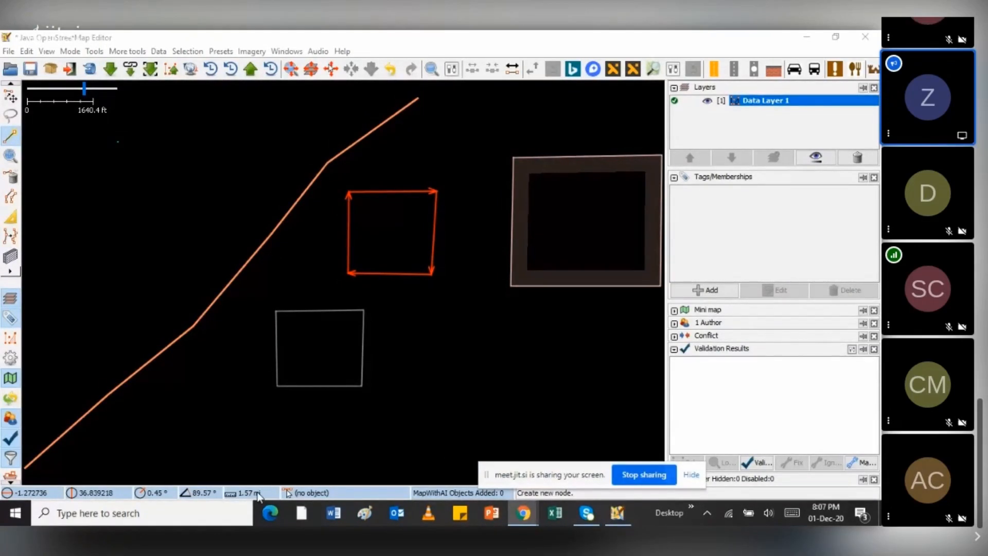
left_click(523, 513)
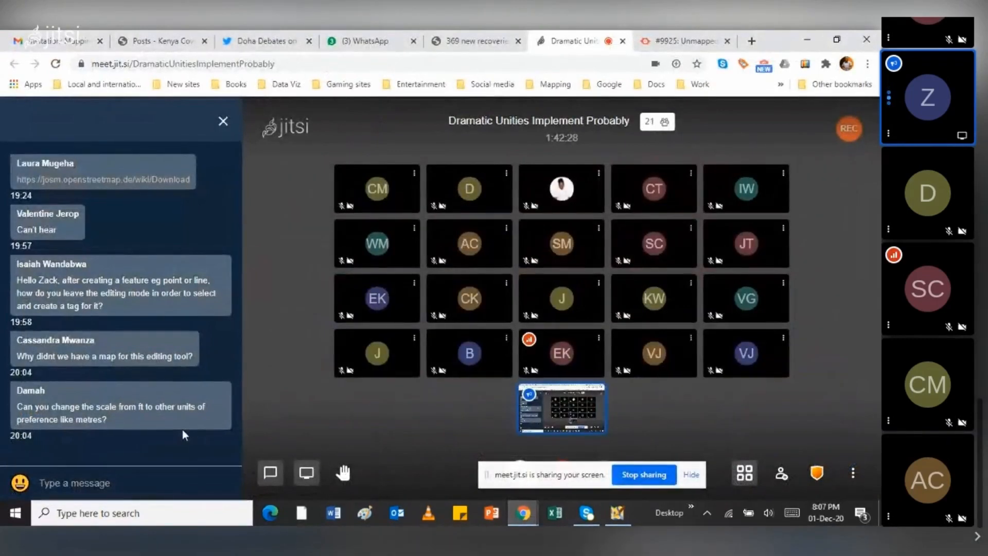
mouse_move(617, 512)
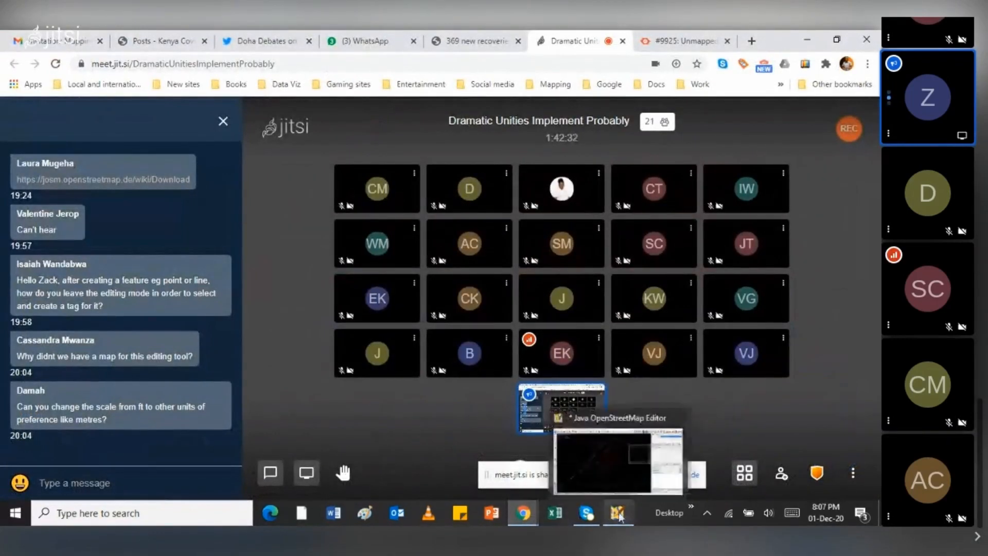
left_click(606, 472)
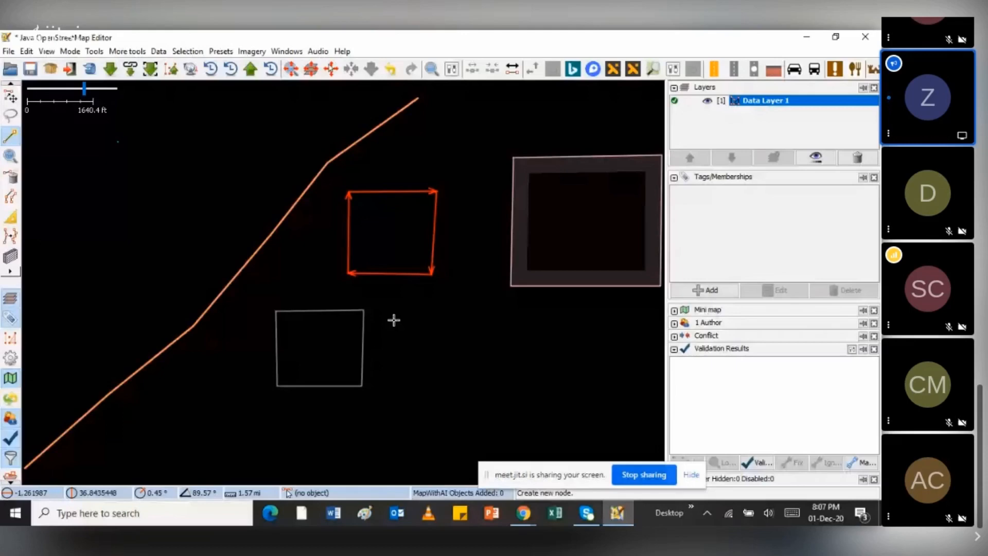
left_click(523, 513)
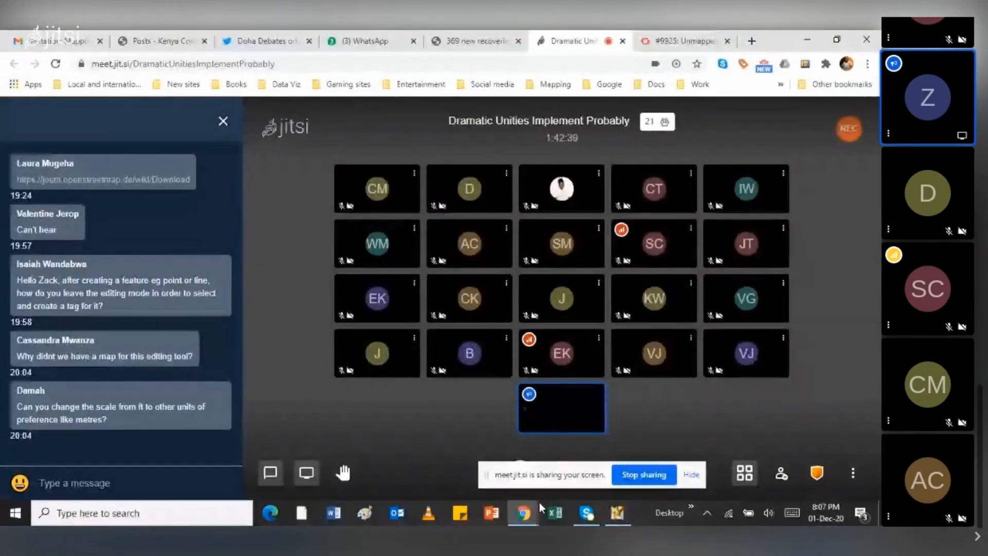
left_click(617, 513)
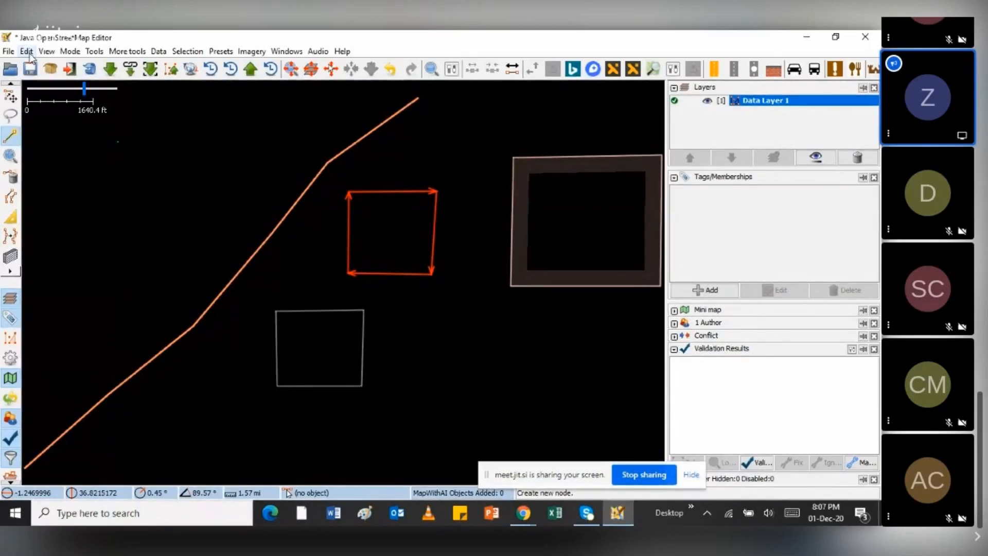
left_click(620, 520)
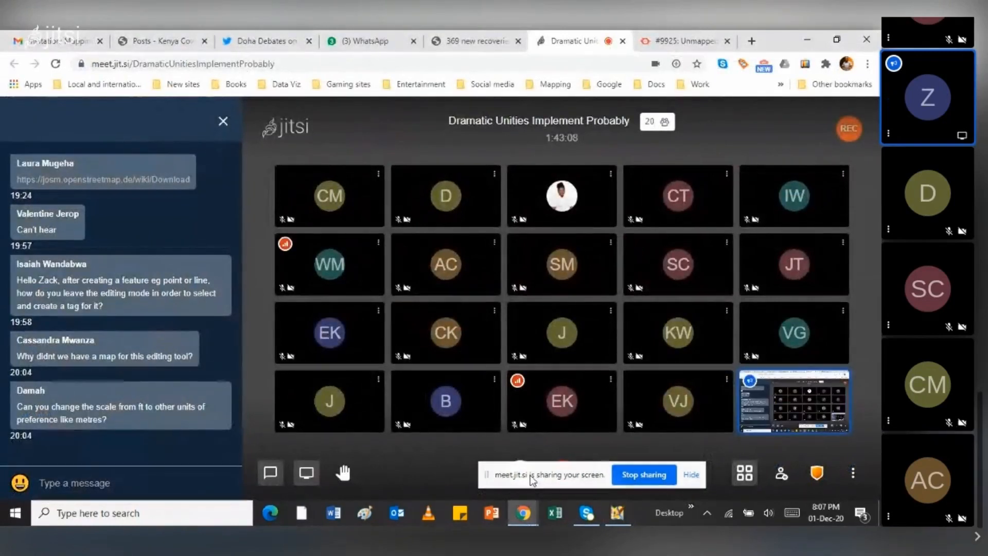
mouse_move(613, 518)
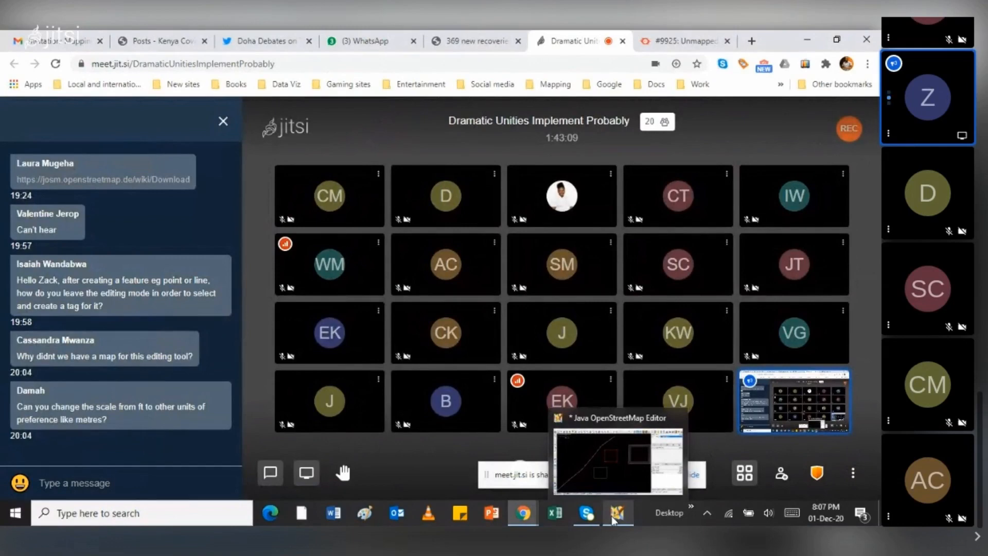
left_click(581, 421)
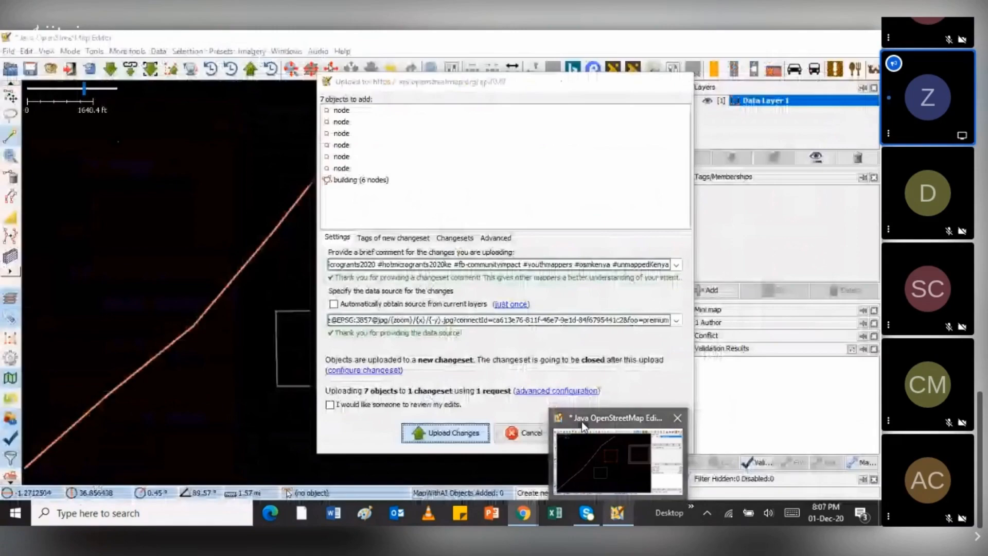
Step: Cancel the Upload dialog without sending, deselect, and switch from Draw to Select mode
left_click(581, 422)
key("Escape")
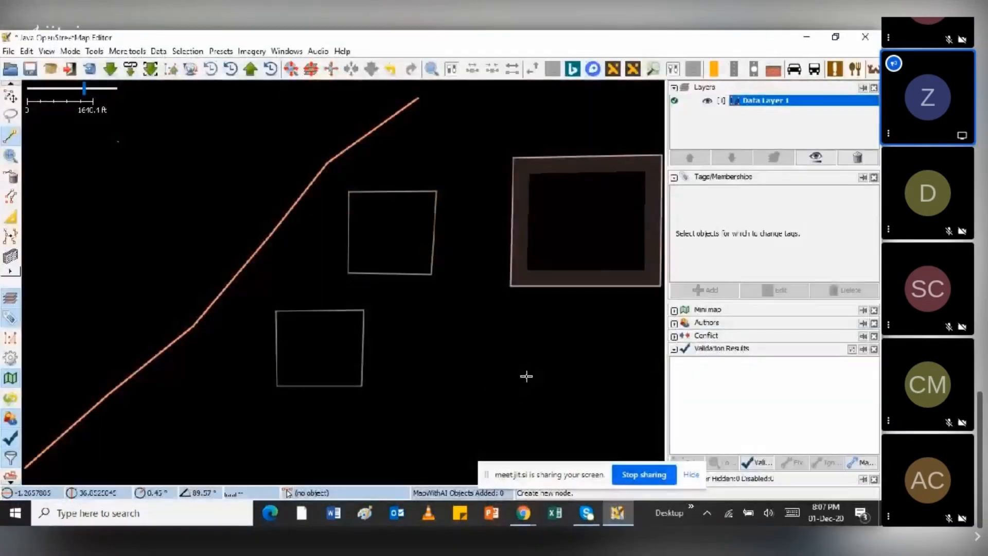
key("s")
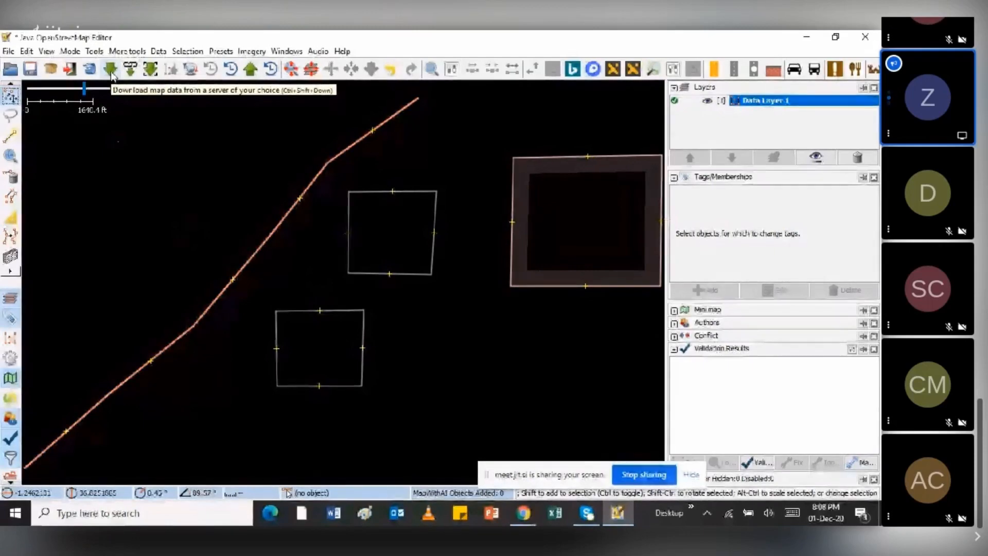
Step: Delete Data Layer 1 from the Layers panel, discarding its unsaved edits without uploading
left_click(857, 157)
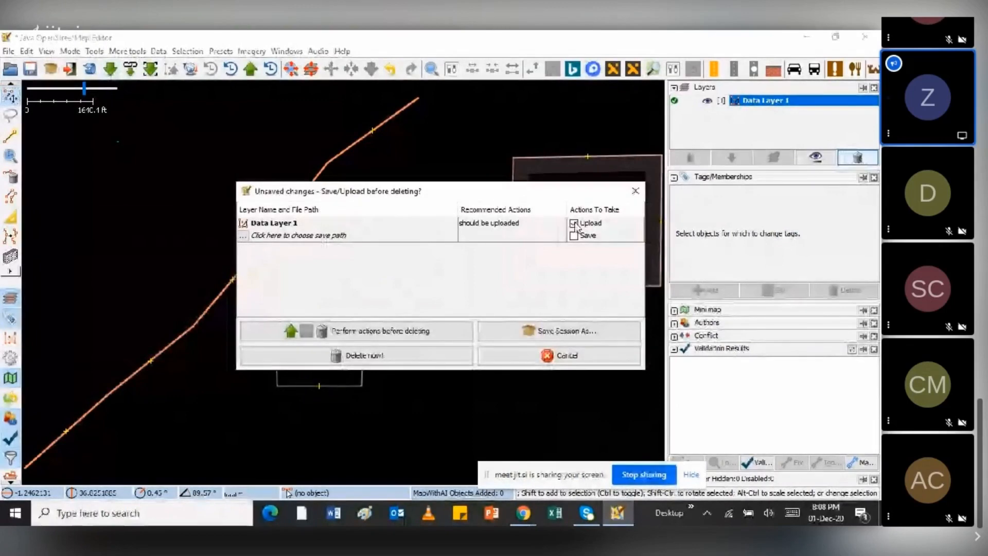
left_click(360, 355)
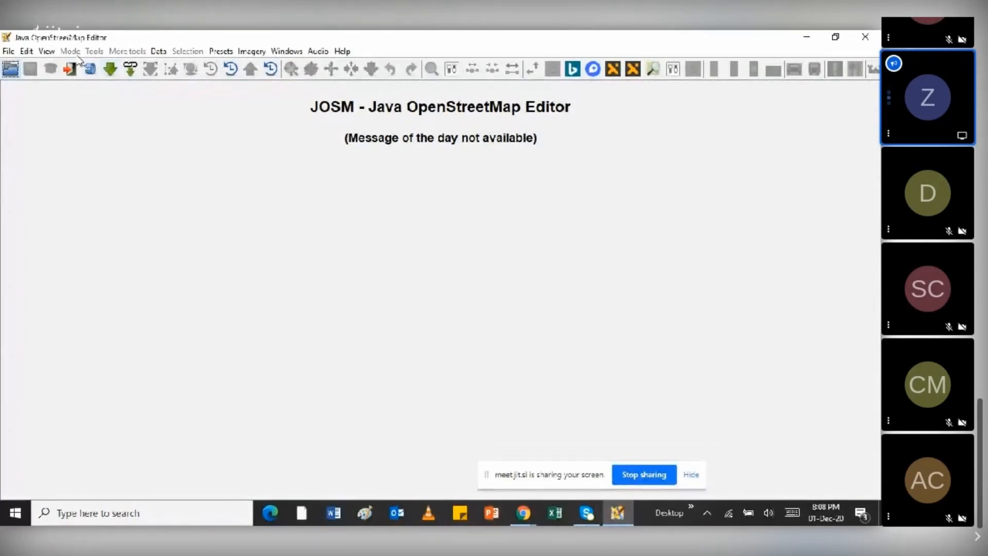
Step: Open the Download data dialog from the File menu, its slippy map showing Nairobi
left_click(7, 52)
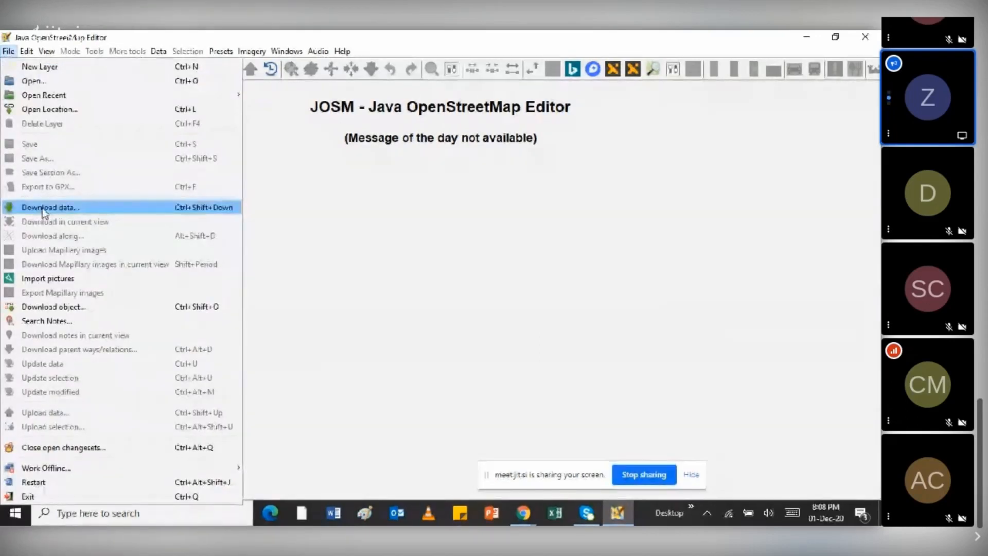
left_click(42, 209)
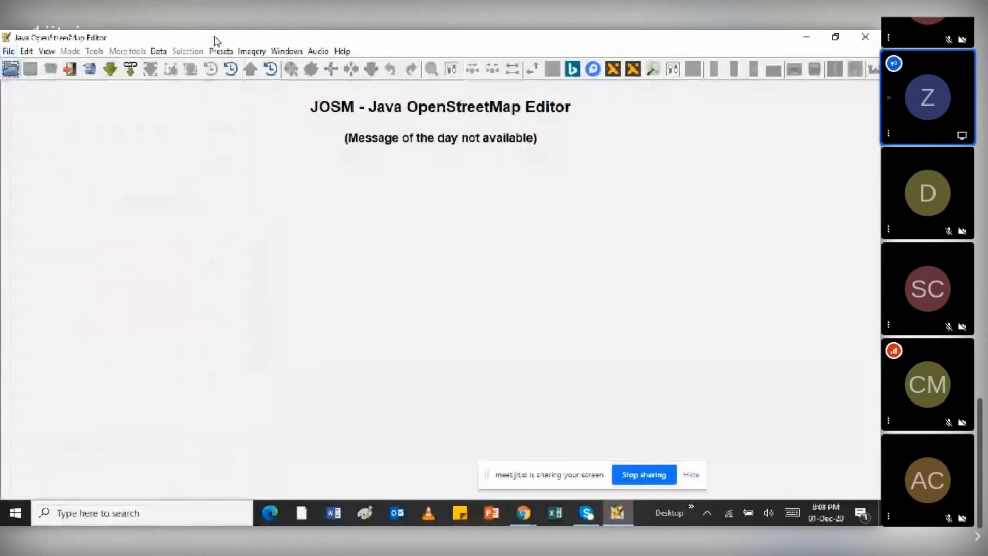
left_click(110, 69)
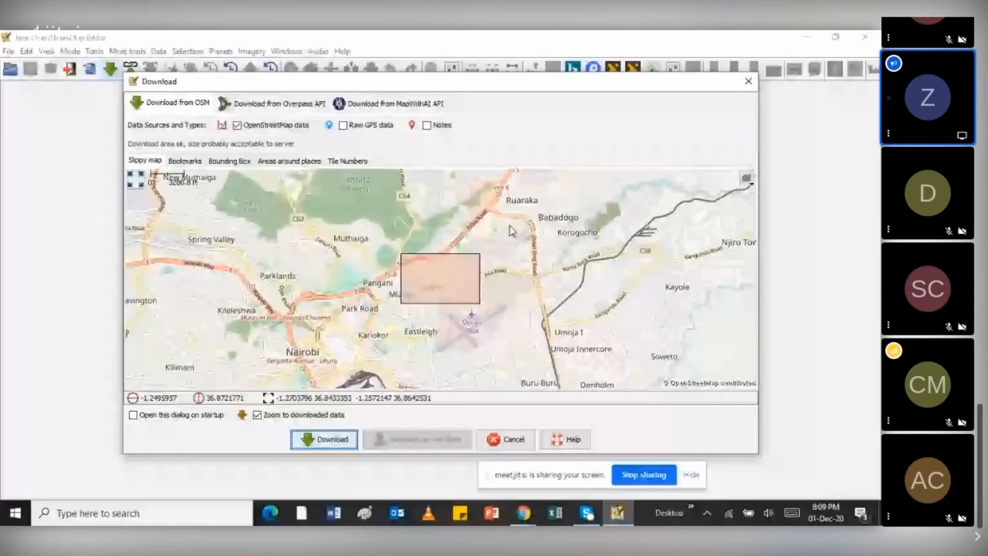
Step: Pan the slippy map north past Githurai and Ruiru to Juja, zoom in, and draw a download box there
left_click_drag(509, 229, 348, 423)
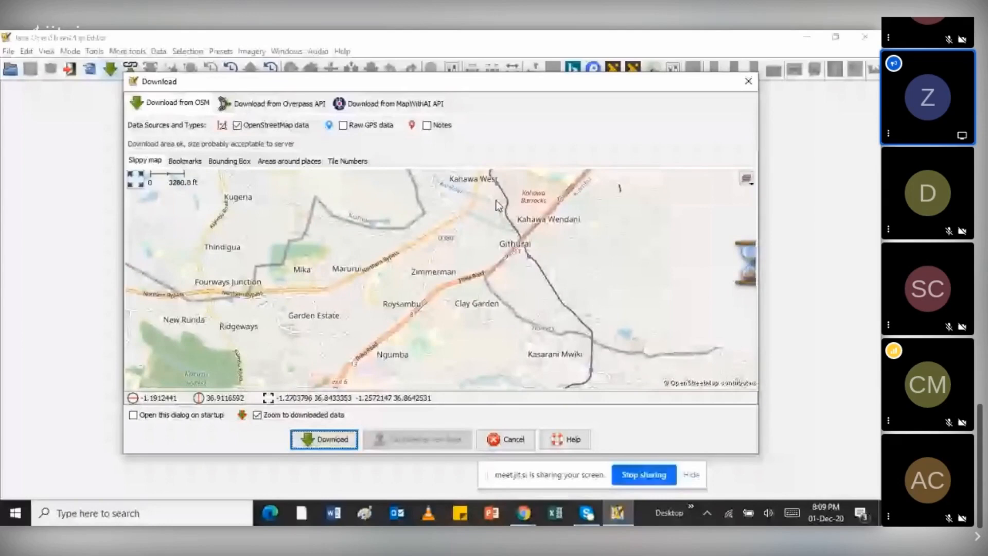
left_click_drag(497, 205, 442, 284)
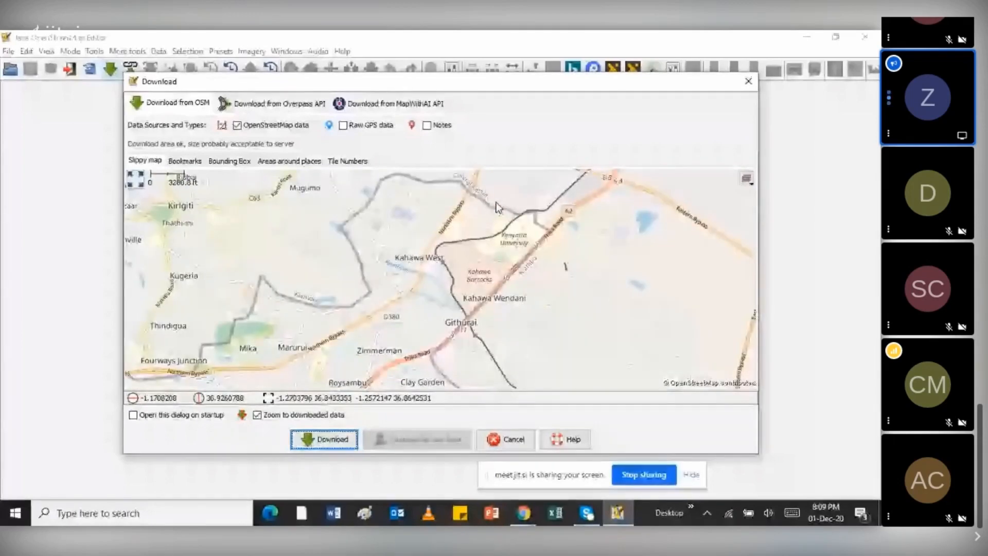
left_click_drag(496, 206, 458, 320)
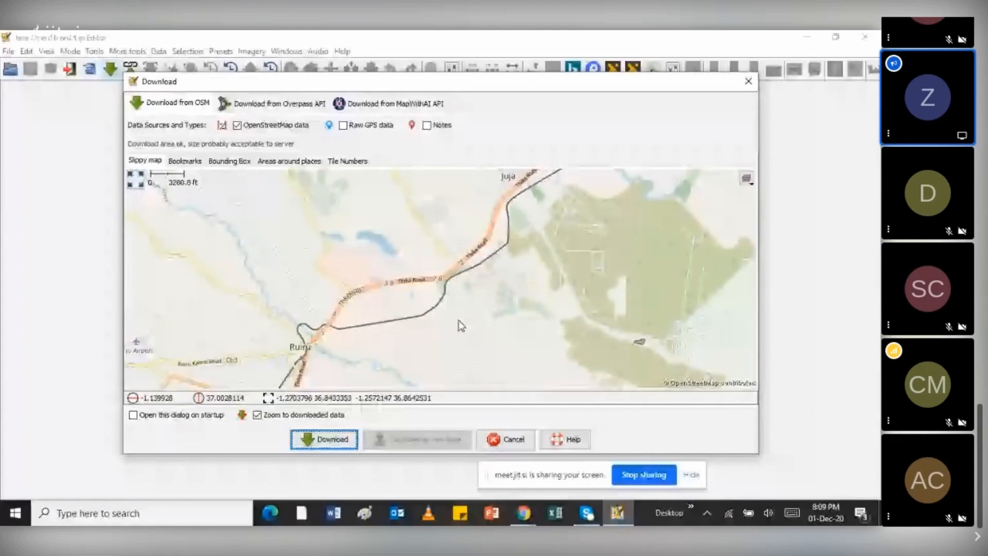
left_click_drag(481, 173, 423, 309)
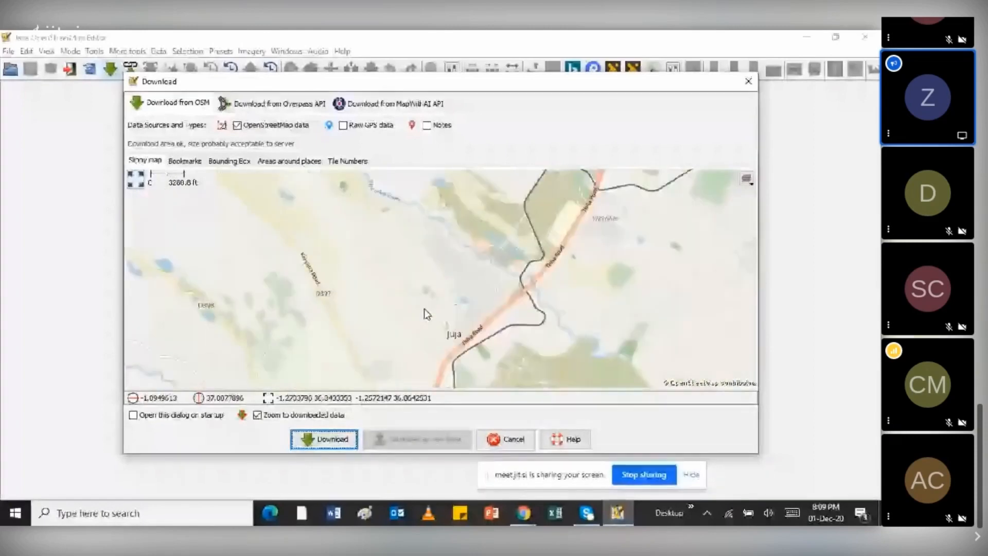
scroll(436, 313, "up", 1)
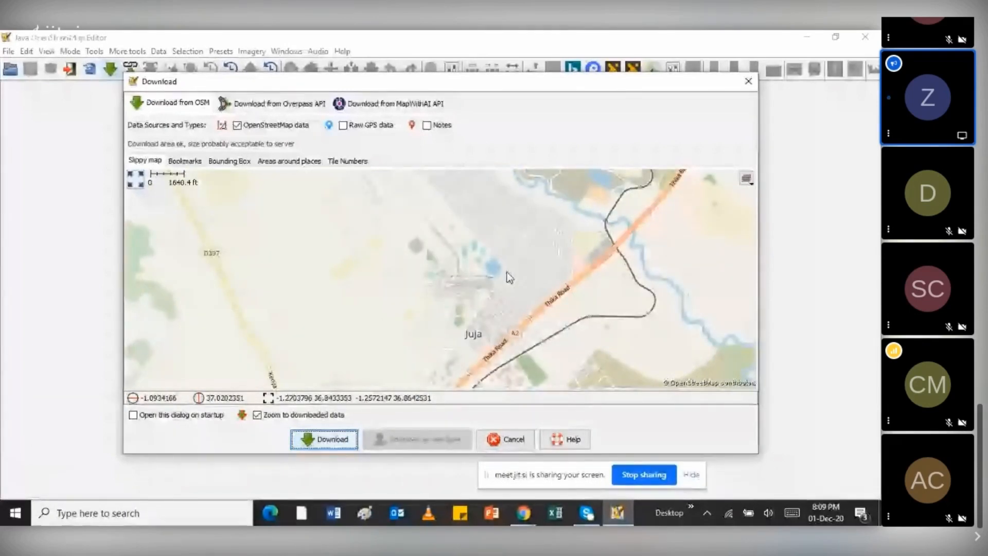
left_click_drag(509, 277, 367, 281)
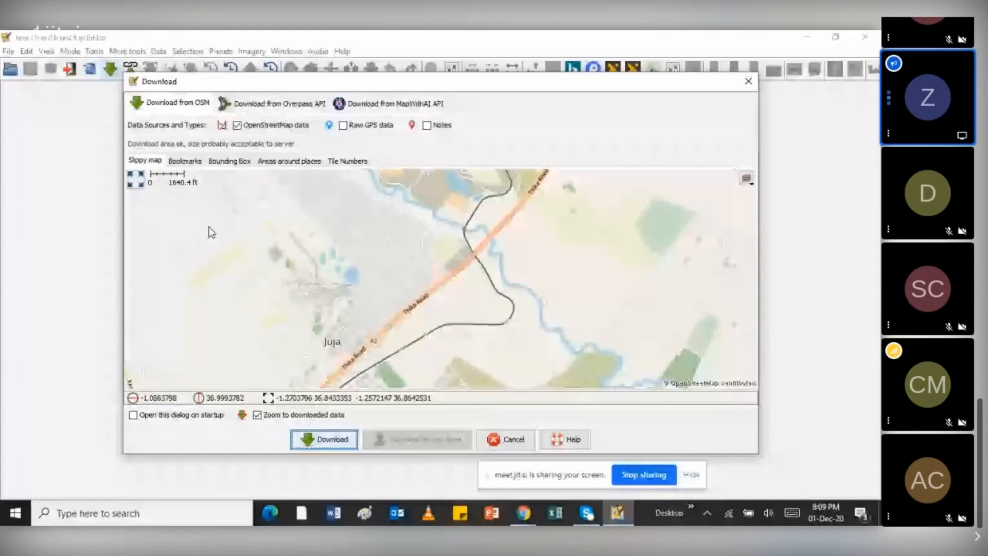
mouse_move(209, 228)
left_mouse_down()
mouse_move(404, 332)
mouse_move(397, 338)
left_mouse_up()
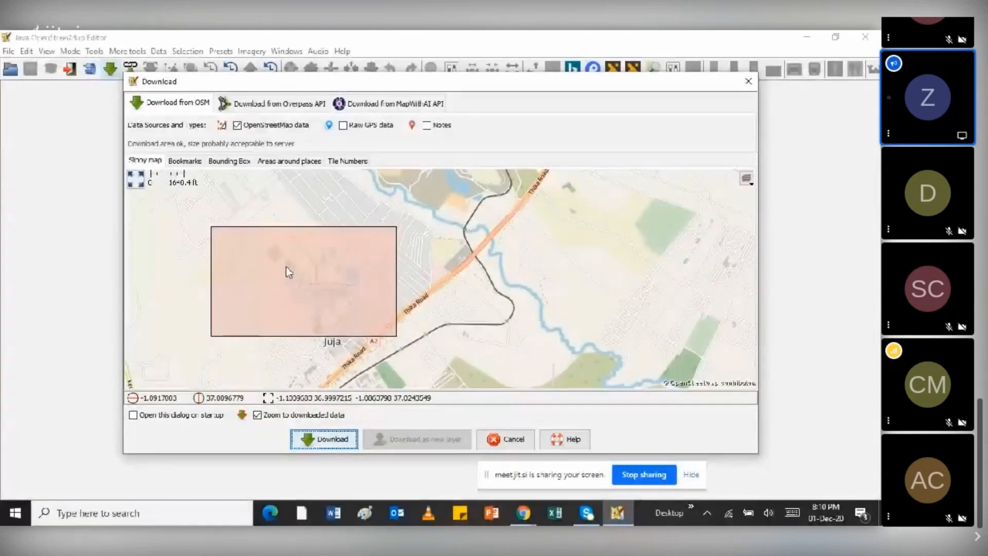
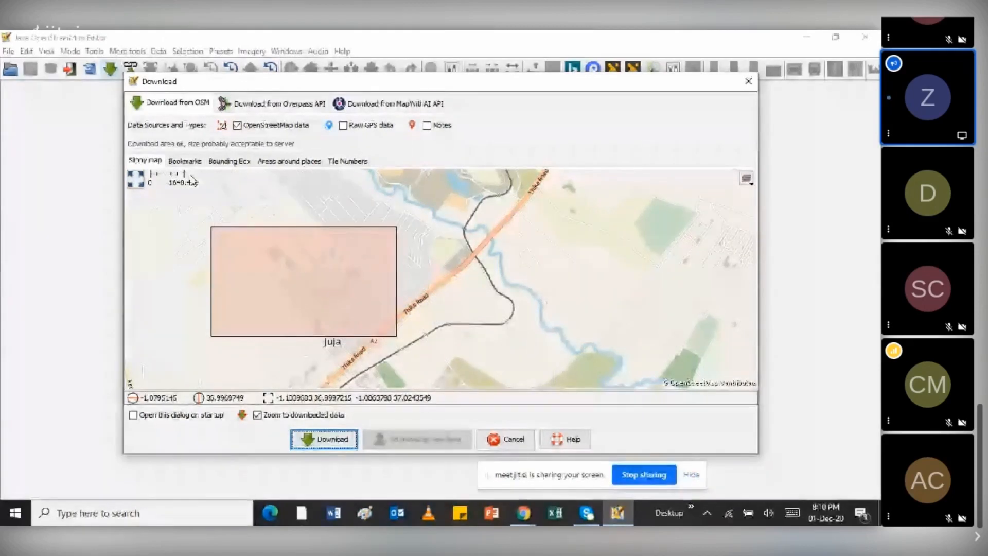
Step: Switch the Download dialog to the Bookmarks list, which shows the Juja area as current
left_click(185, 161)
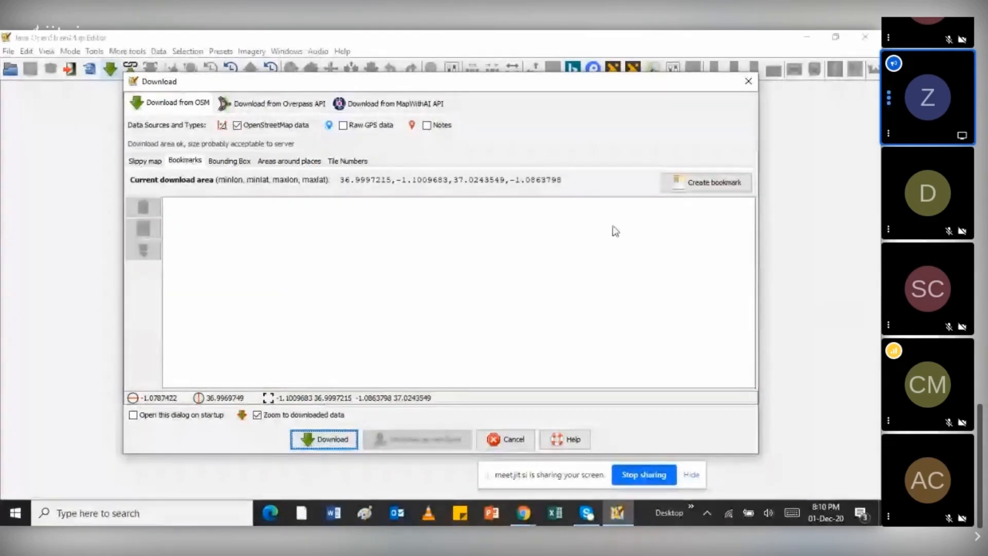
left_click(145, 161)
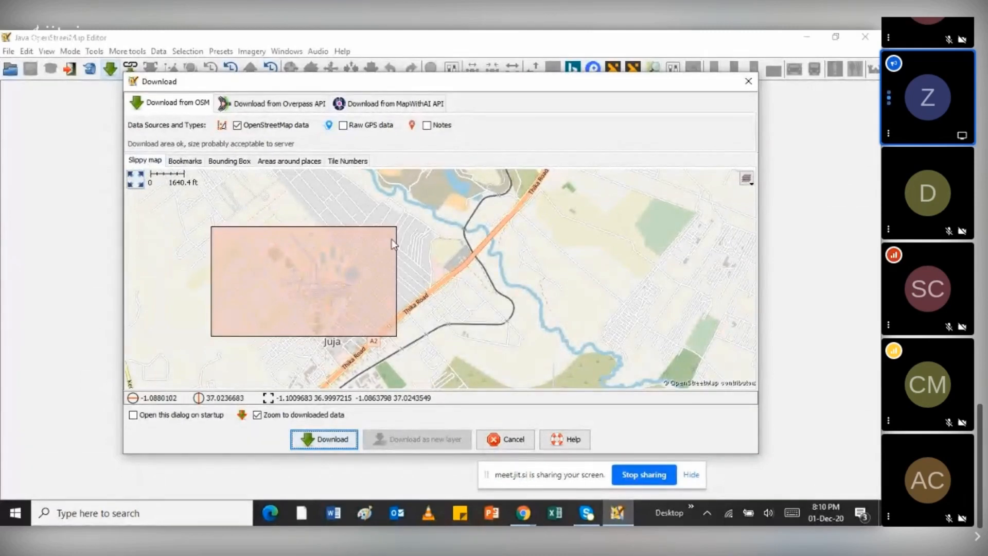
left_click(185, 161)
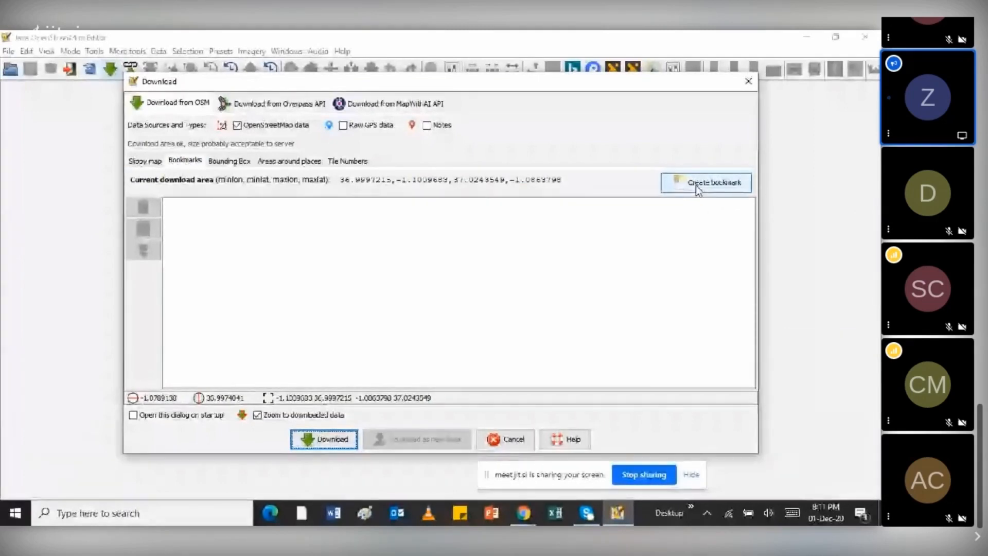
Step: Bookmark the current Juja download area under the name JKUAT
left_click(698, 190)
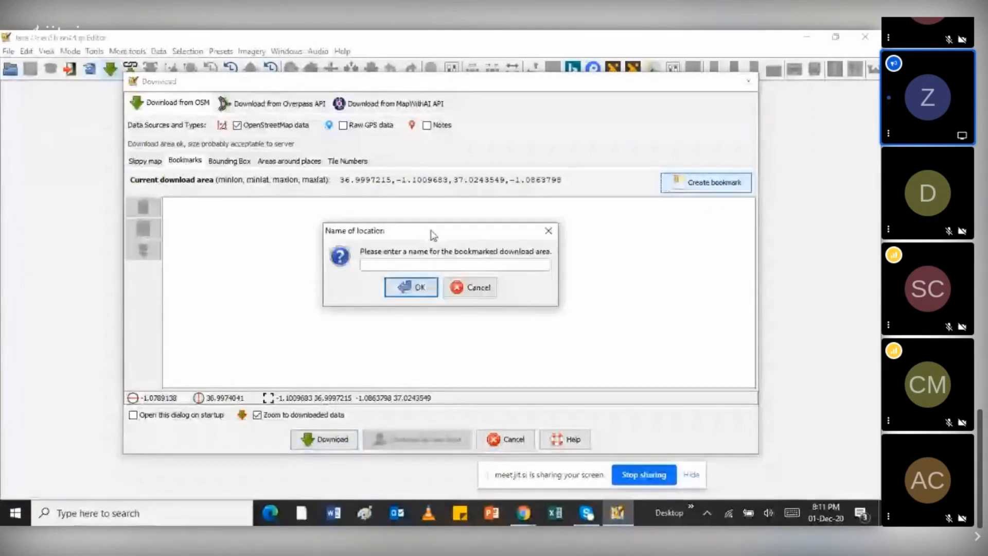
type("JKU")
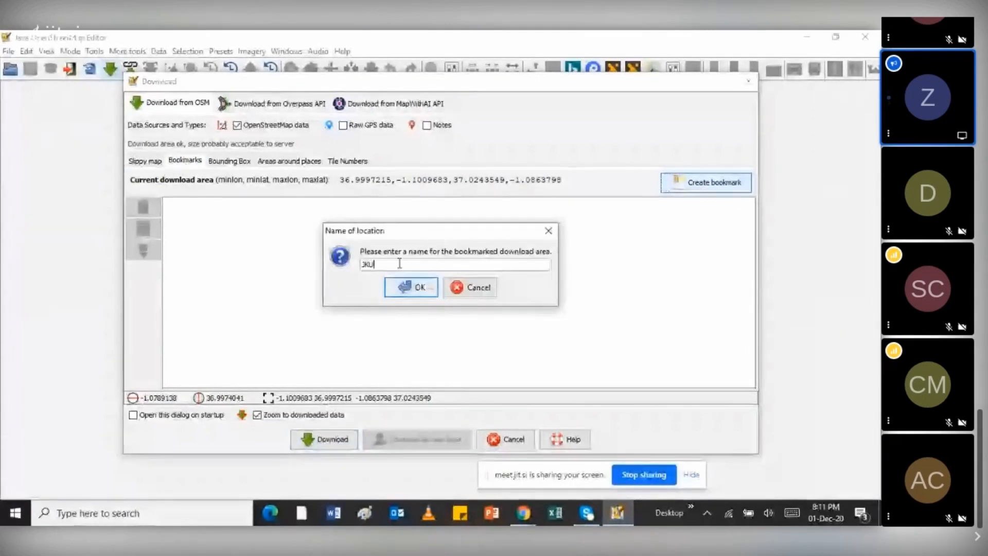
type("AT")
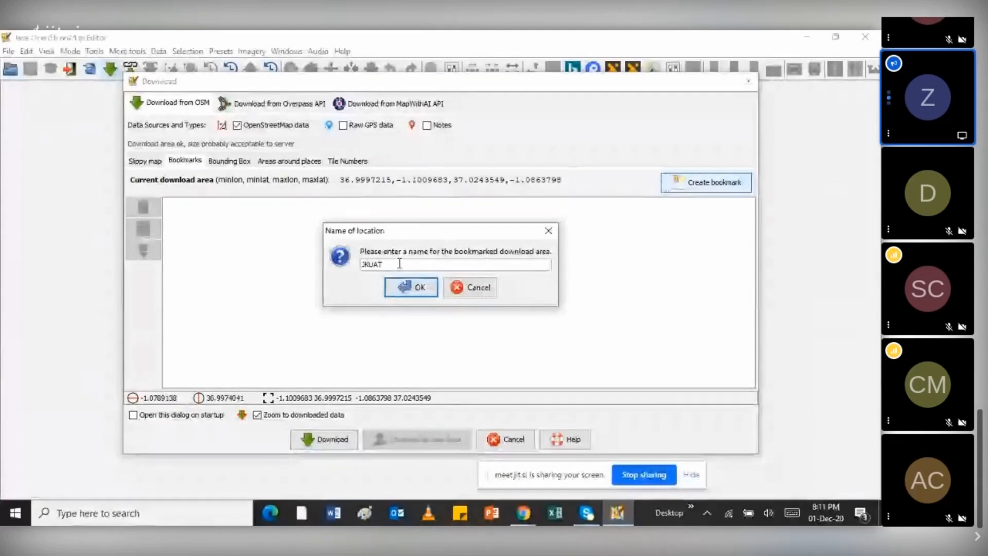
left_click(420, 289)
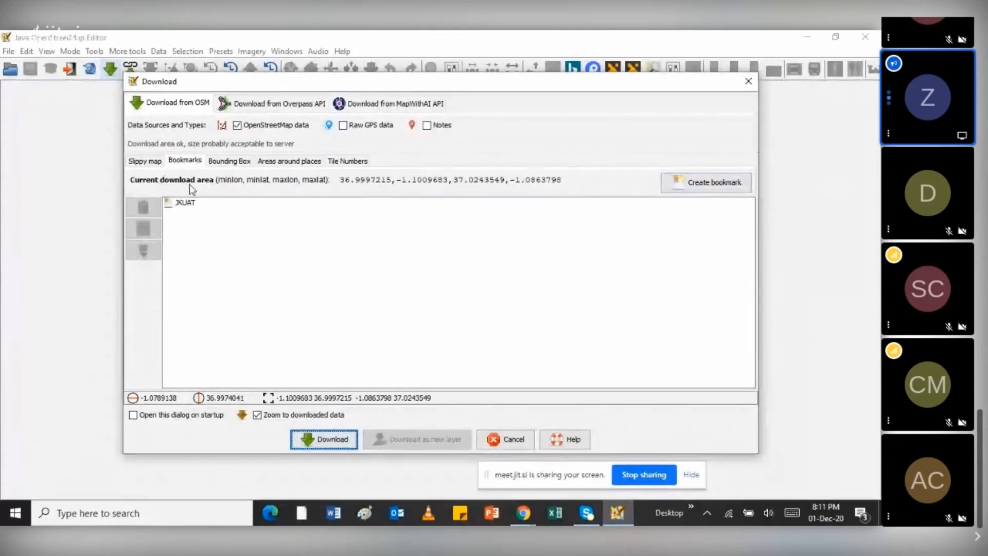
Step: Check that JKUAT appears in the bookmark list, then return to the slippy map
left_click(145, 161)
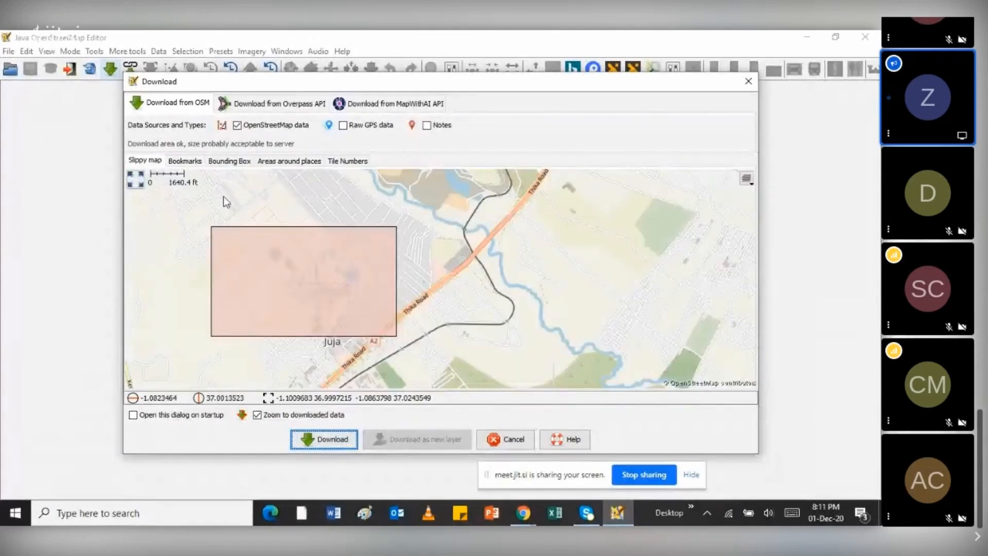
left_click(188, 162)
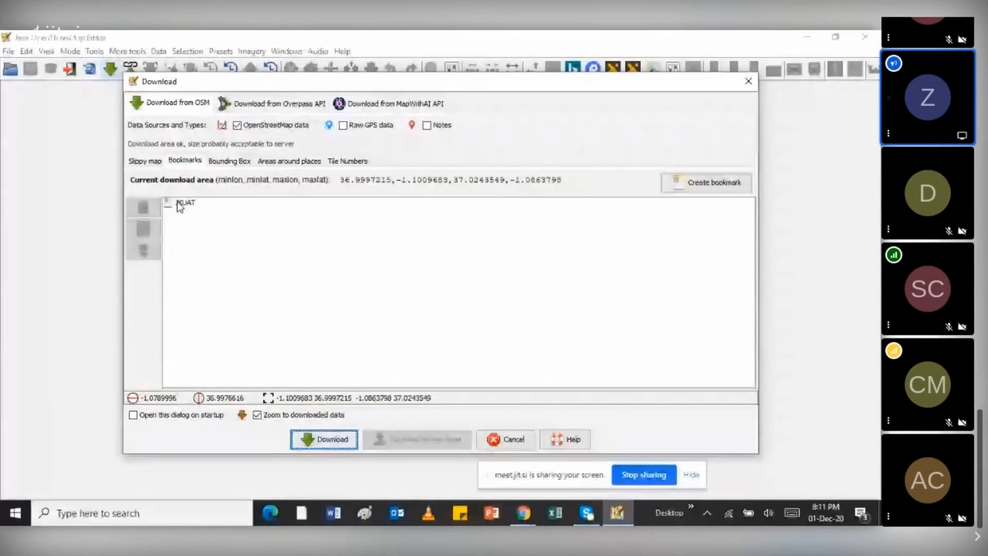
left_click(146, 161)
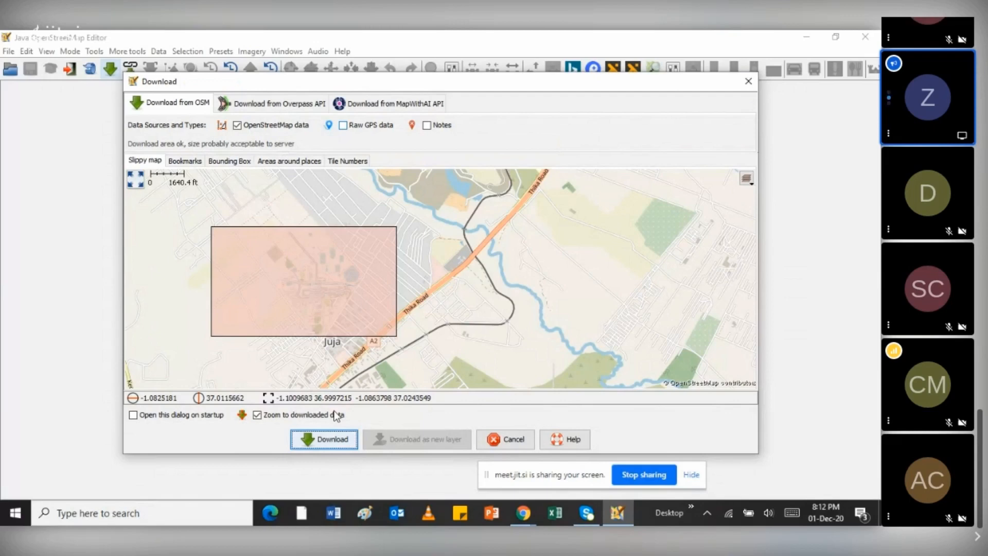
Step: Download OpenStreetMap data for the Juja box (-1.1009683, 36.9997215 to -1.0863798, 37.0243549)
left_click(323, 440)
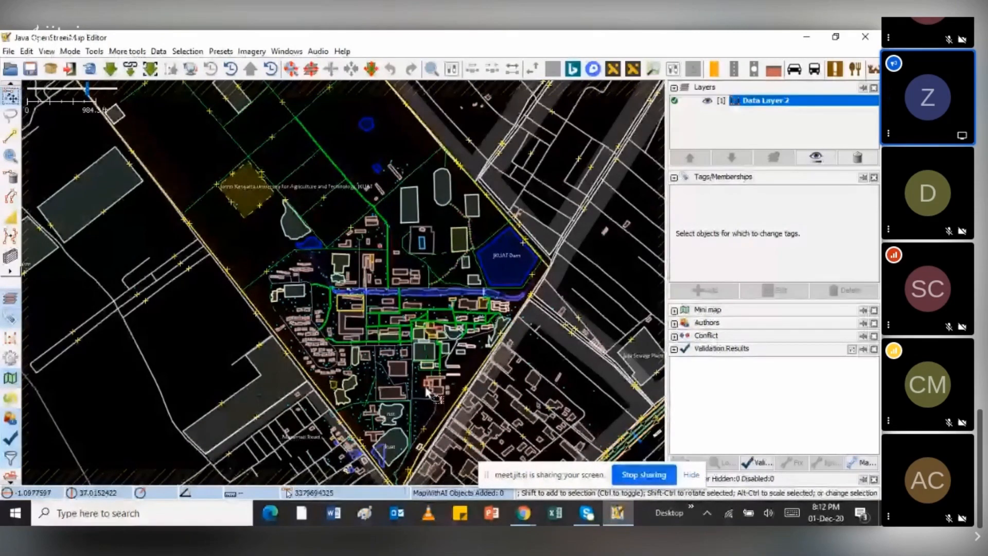
Step: Zoom into Data Layer 2 toward the roadside buildings and open the Imagery menu
scroll(427, 392, "up", 5)
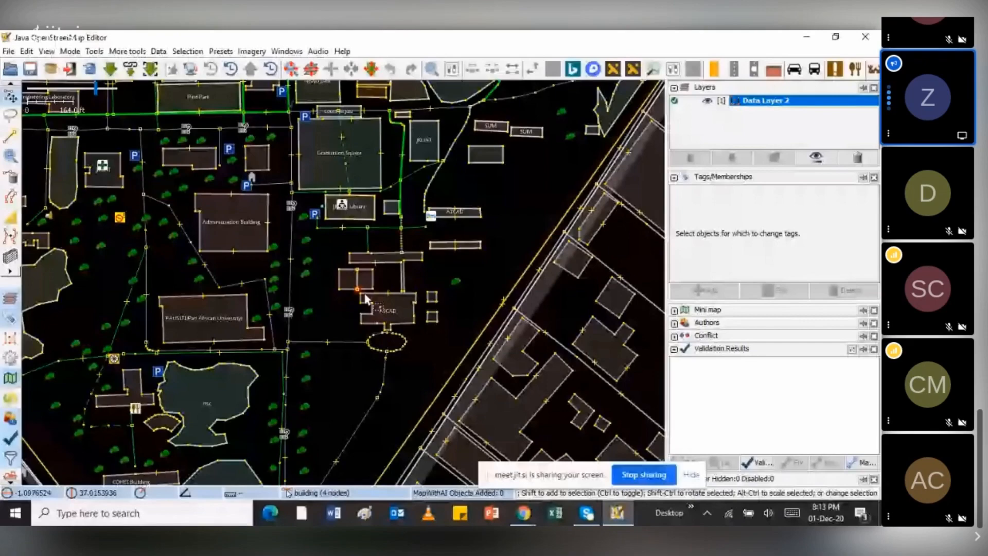
left_click_drag(364, 294, 215, 305)
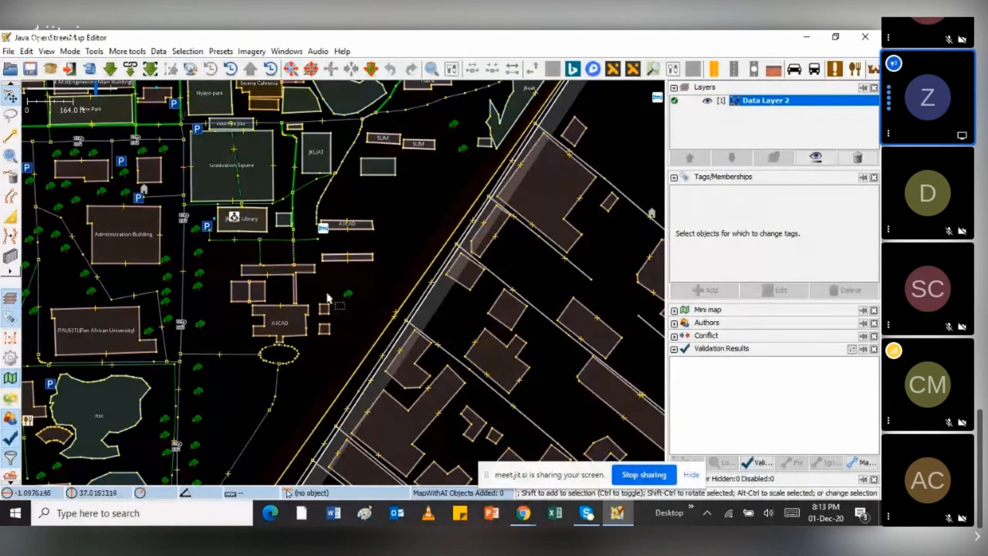
left_click(251, 51)
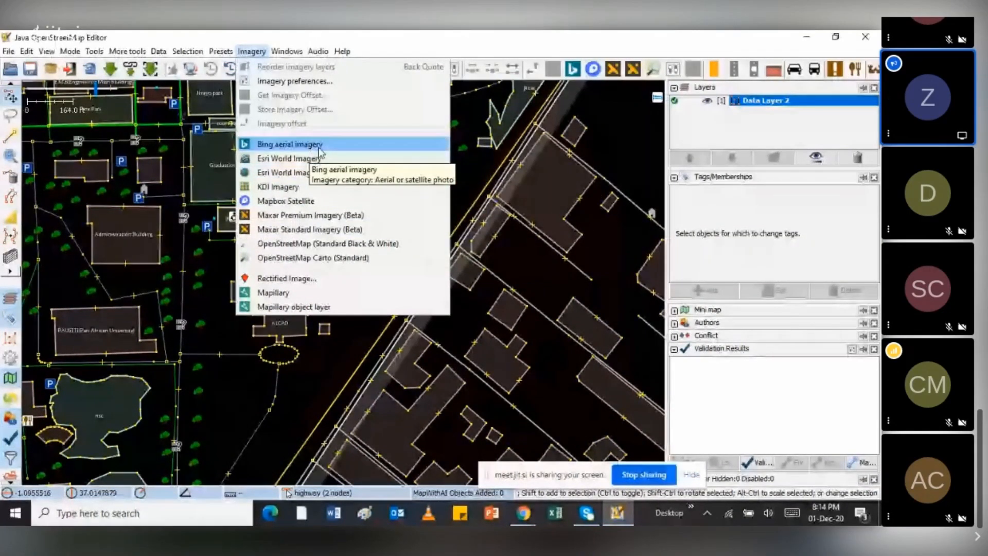
Step: Add Maxar Premium Imagery (Beta) as background and zoom onto the orange-roofed building
left_click(310, 216)
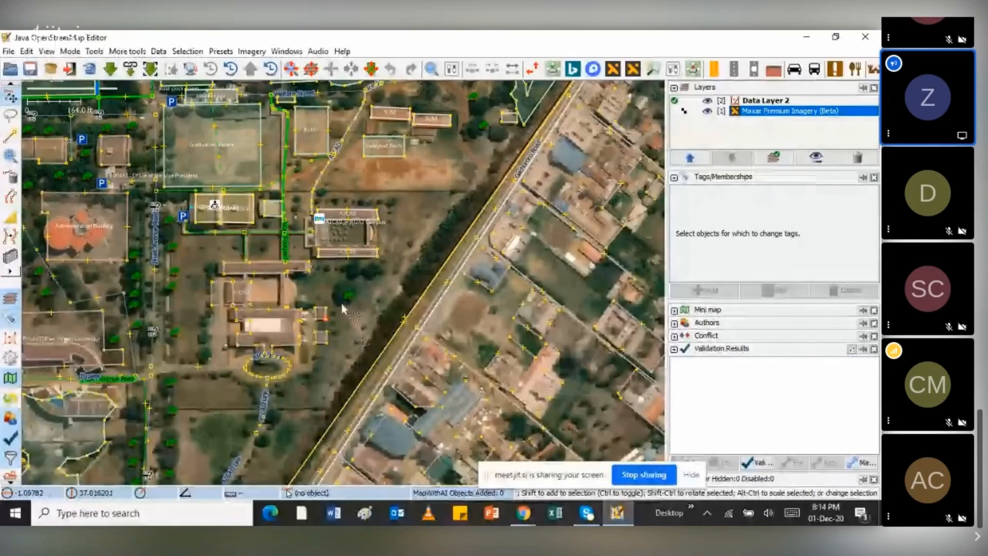
left_click_drag(283, 331, 331, 260)
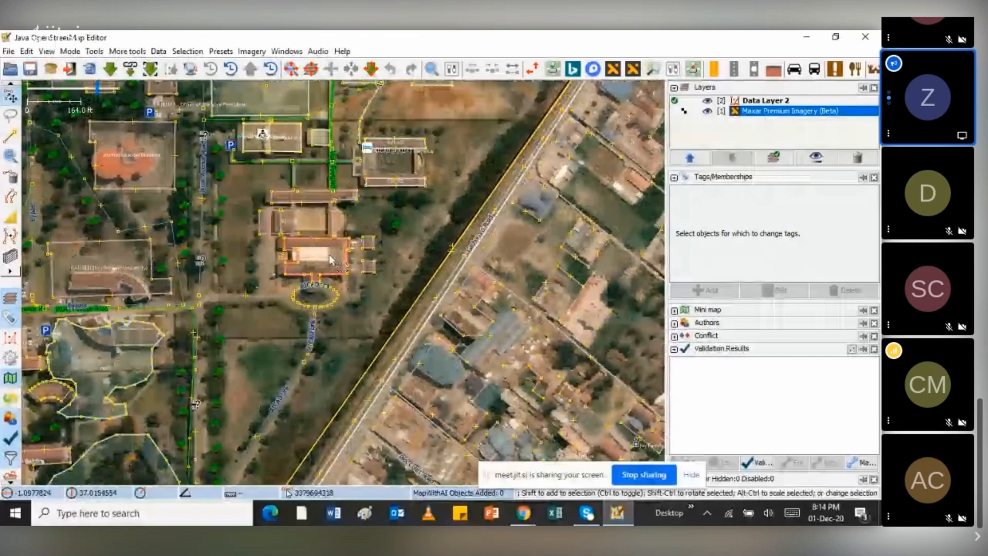
scroll(331, 259, "up", 2)
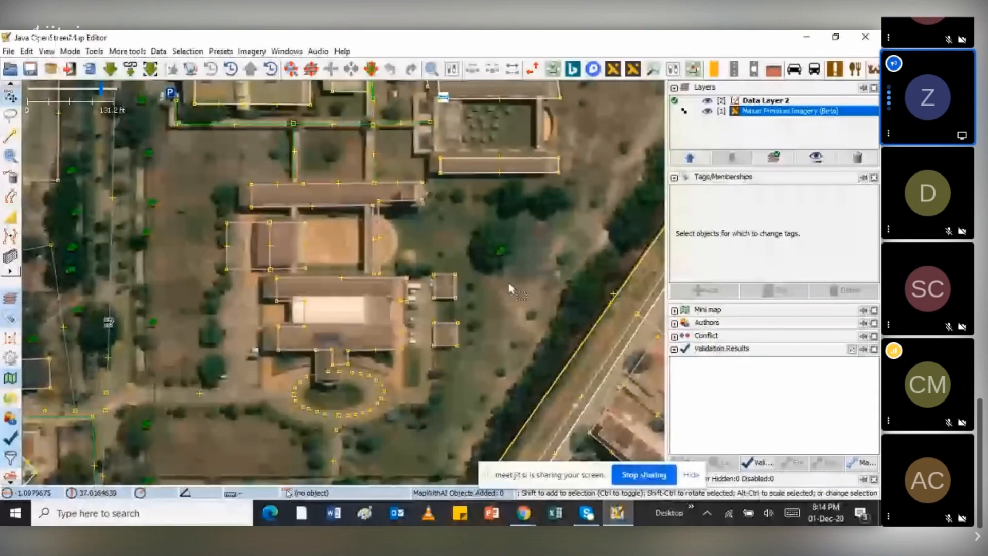
scroll(508, 283, "down", 5)
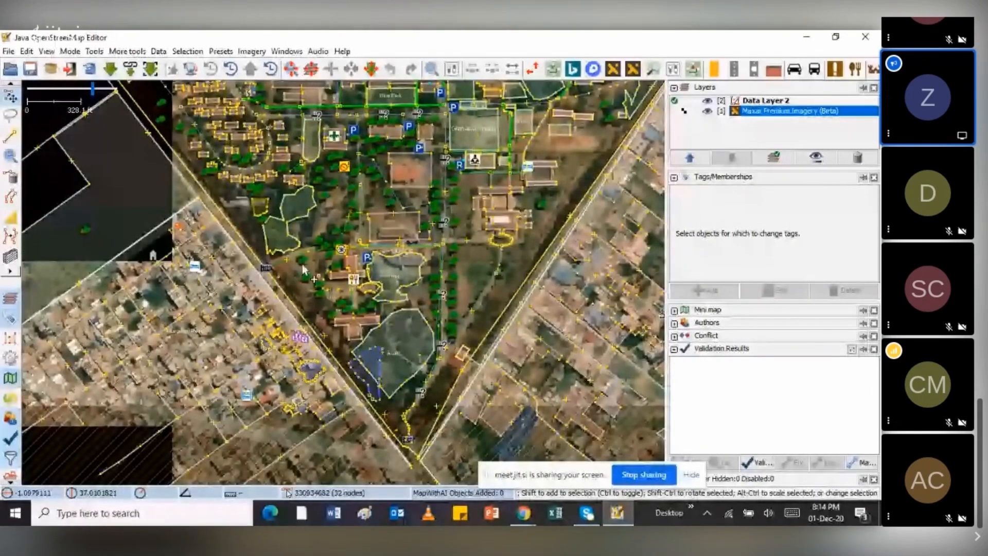
scroll(323, 329, "up", 10)
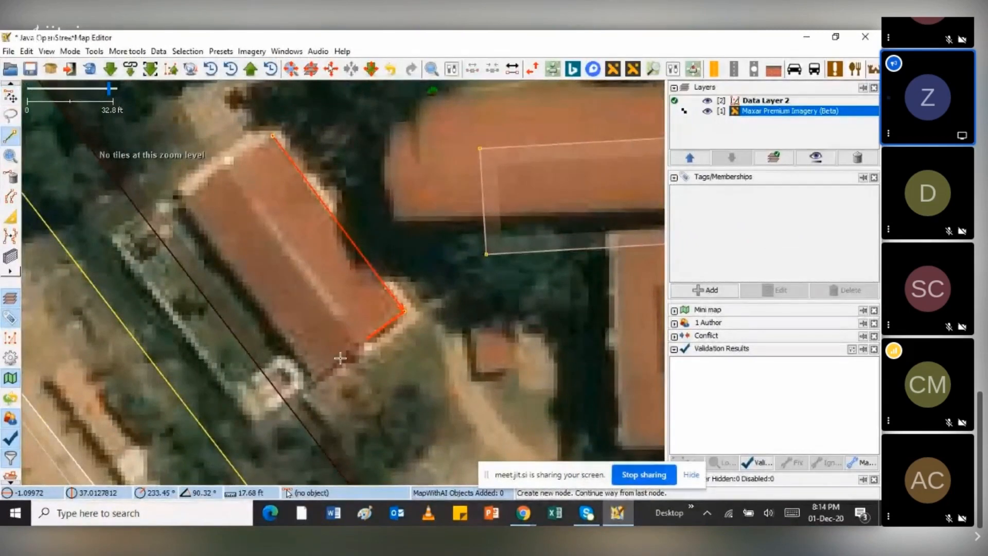
Step: Close the four-node roof outline at its bottom corner, then select it in Select mode
left_click(318, 376)
key("Escape")
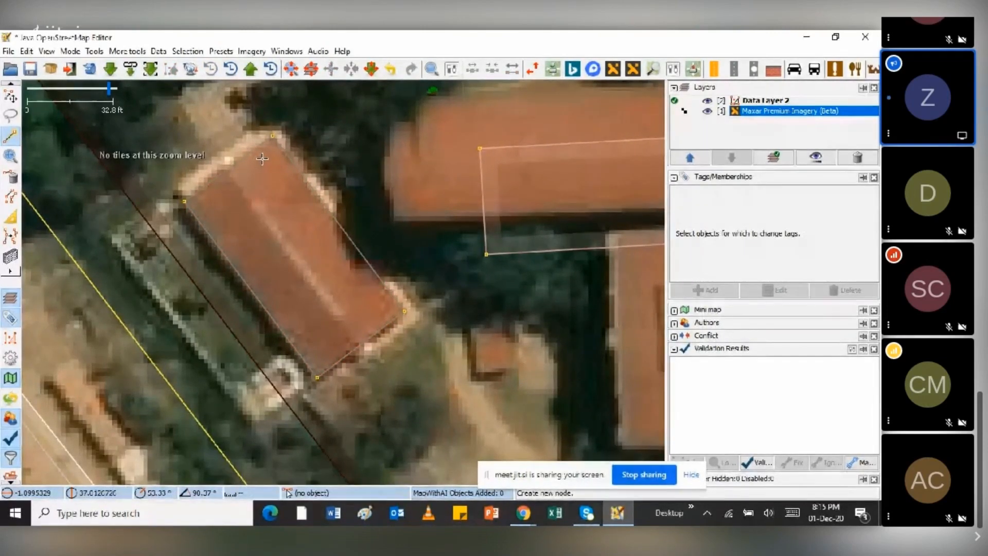
key("s")
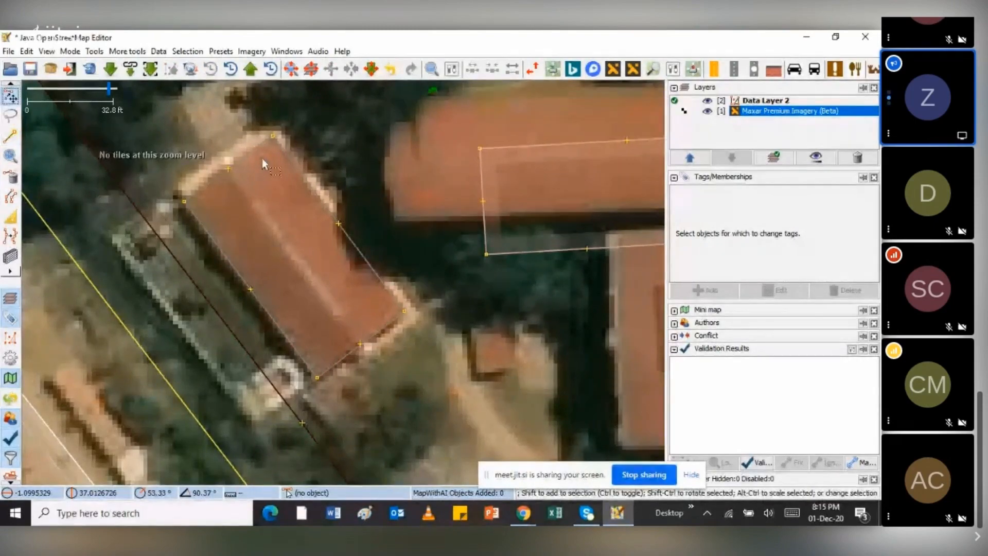
left_click(244, 151)
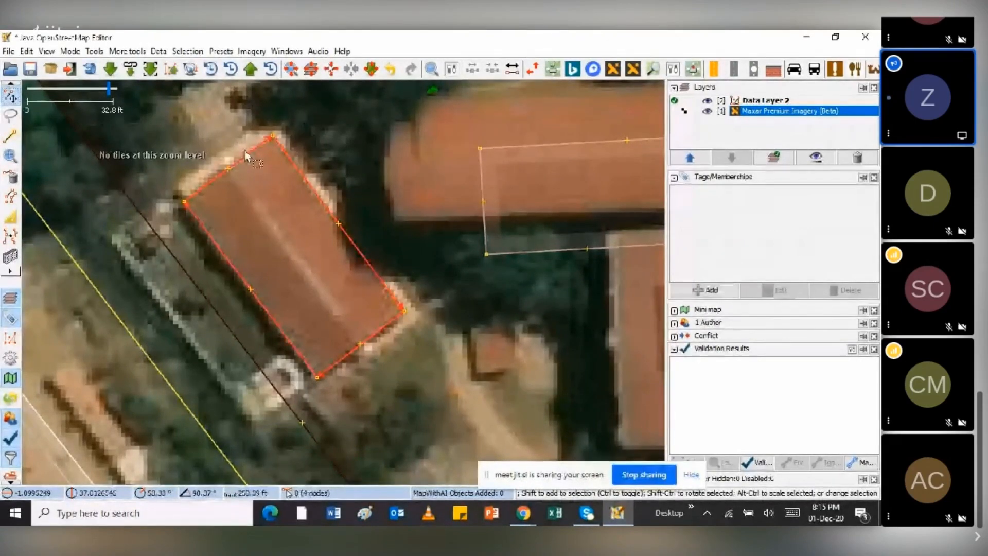
Step: Tag the roof outline building=yes with the Man Made > Building preset
left_click(213, 52)
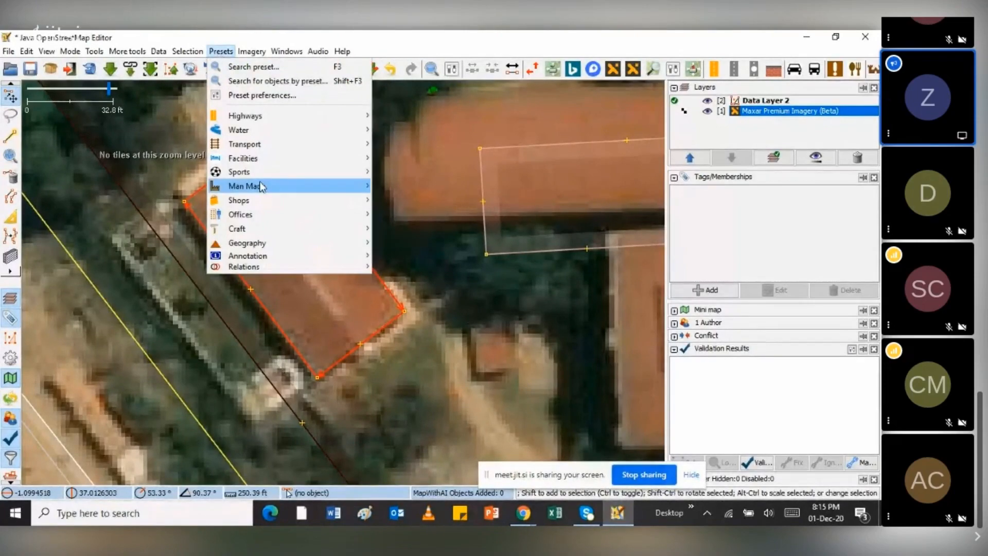
mouse_move(263, 191)
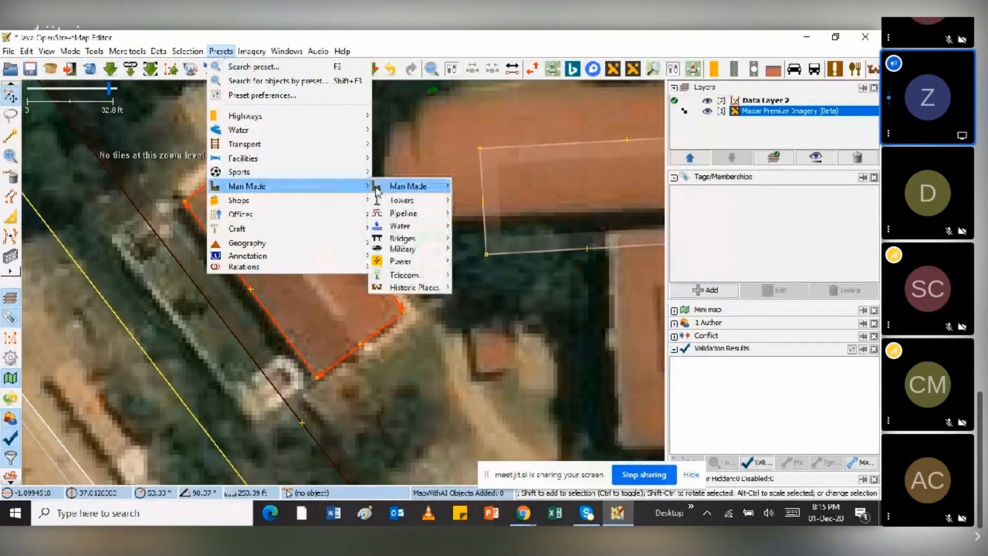
mouse_move(412, 187)
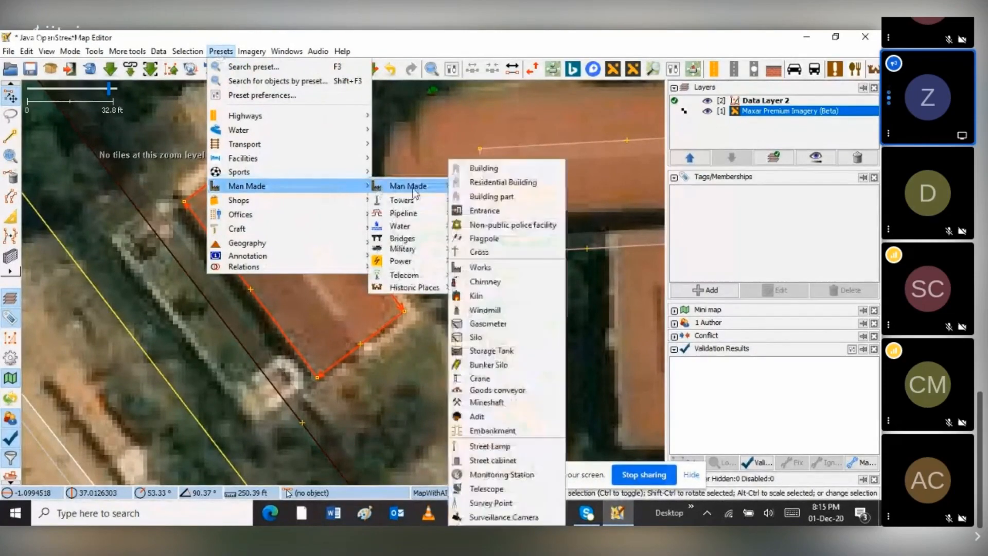
left_click(474, 169)
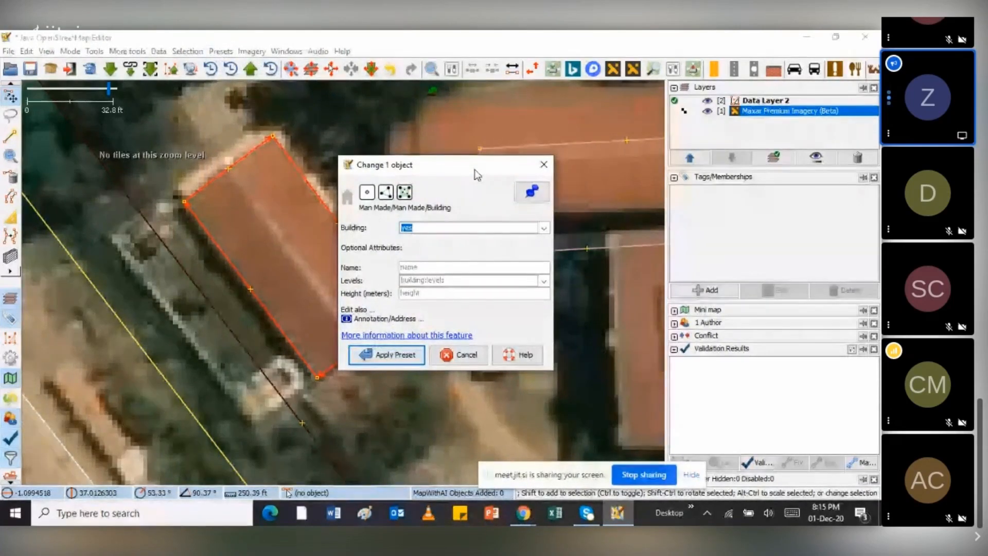
left_click(389, 360)
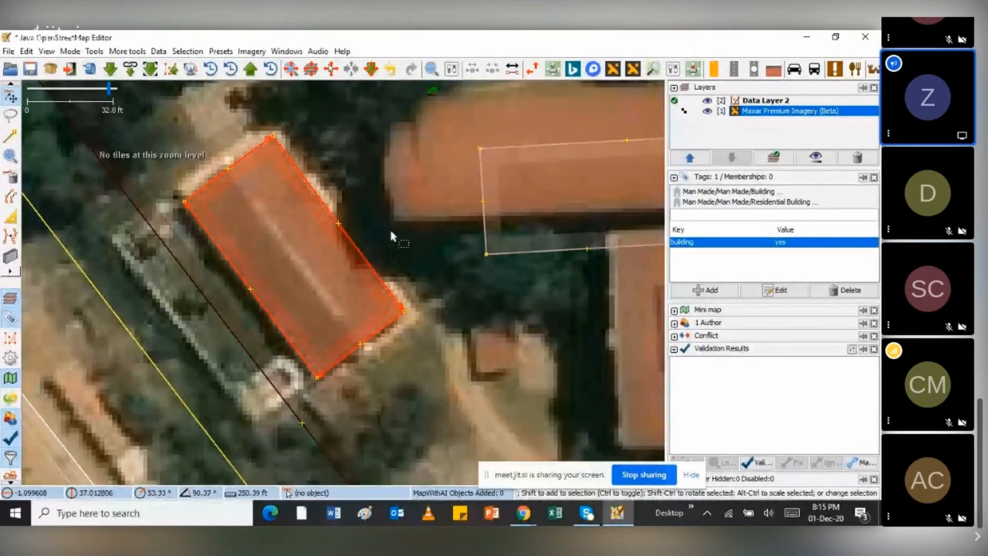
Step: Undo the building tag and toggle selection of the traced roof outline
left_click(391, 72)
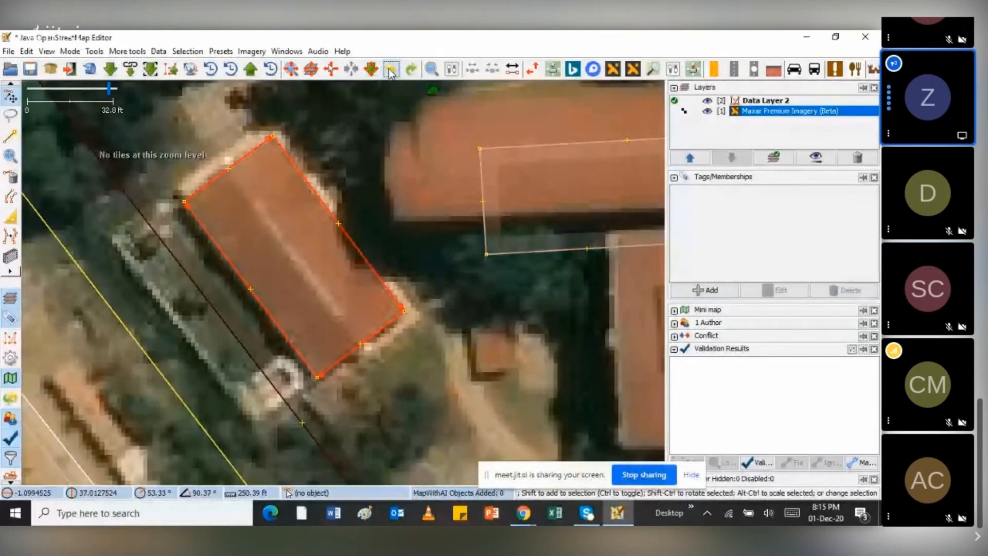
left_click(274, 217)
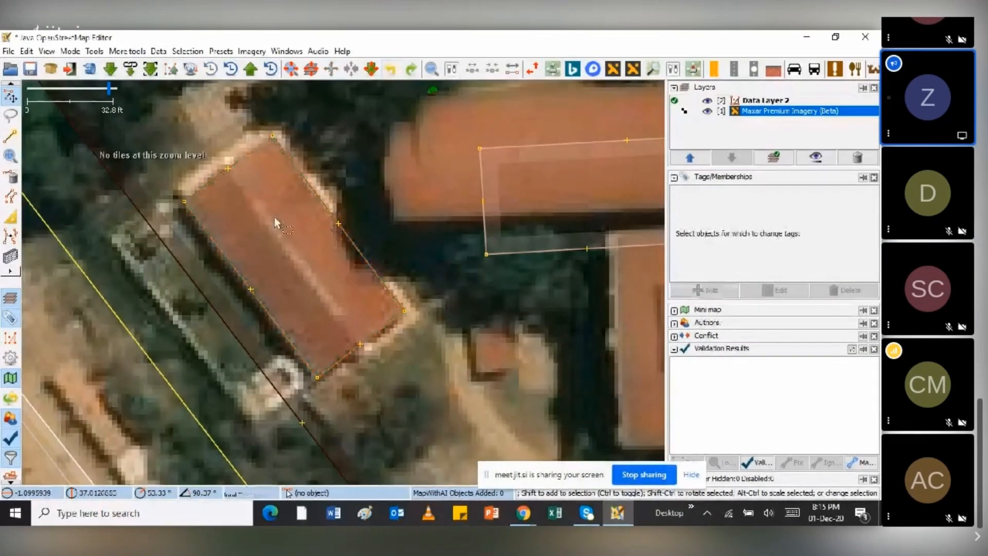
left_click(246, 157)
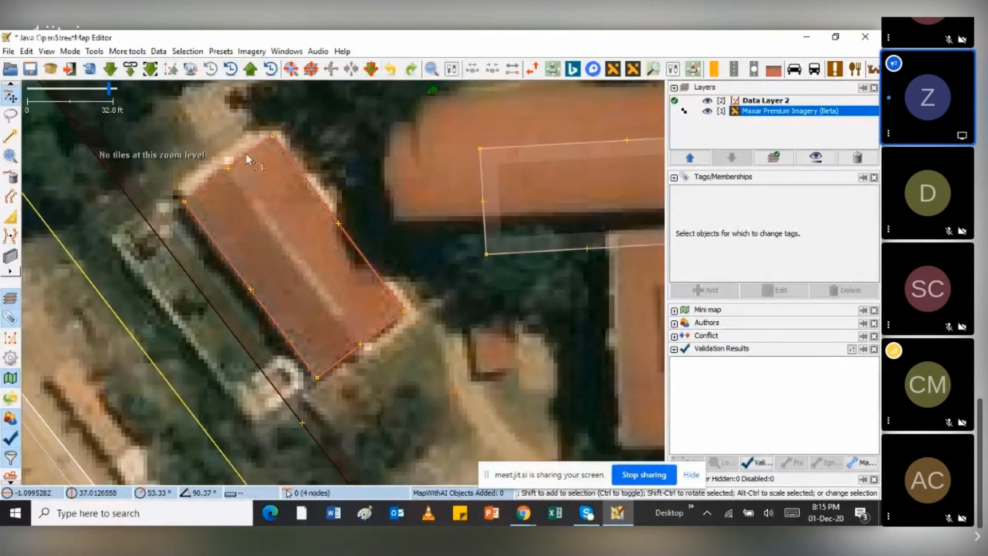
left_click(387, 268)
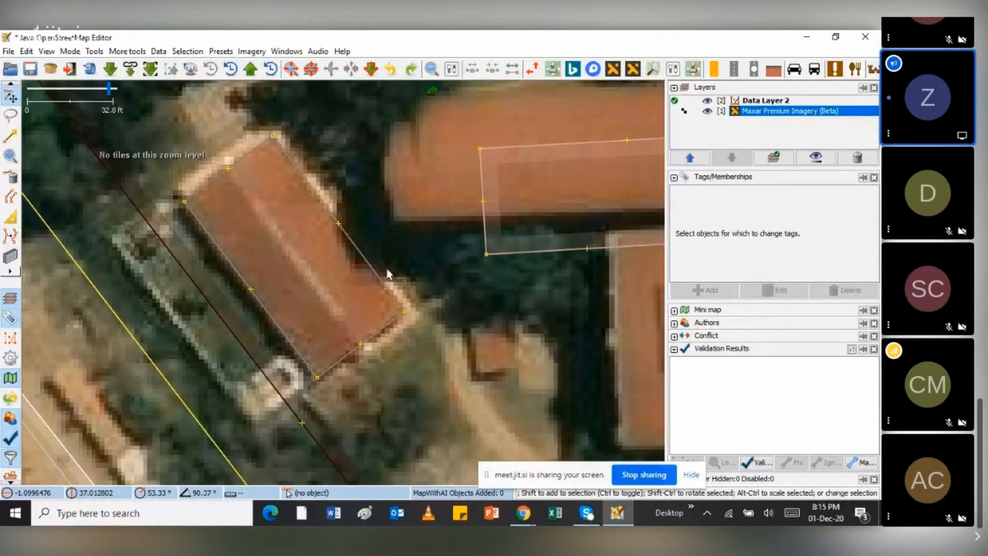
Step: Select the rectangle traced over the red roof and bring up the Man Made presets
left_click(310, 196)
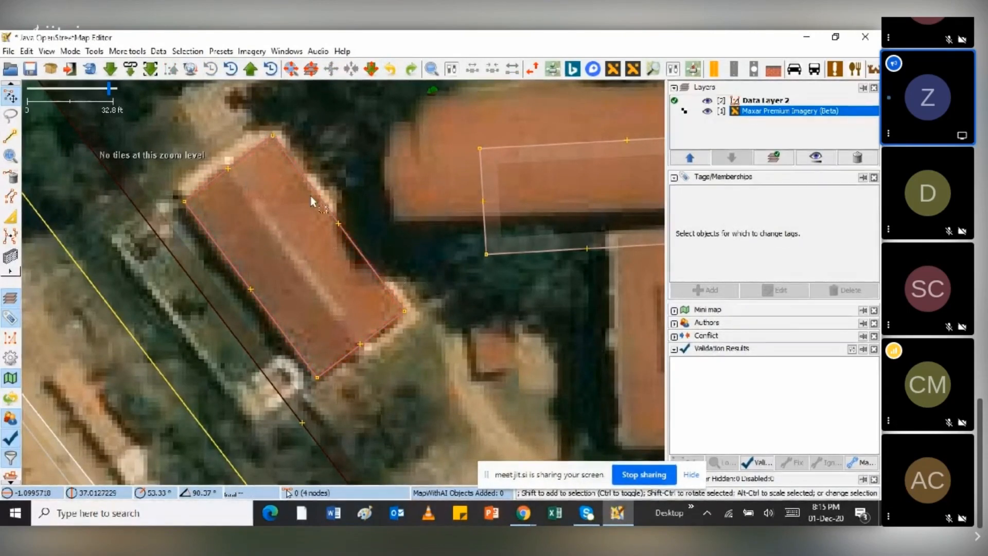
left_click(307, 196)
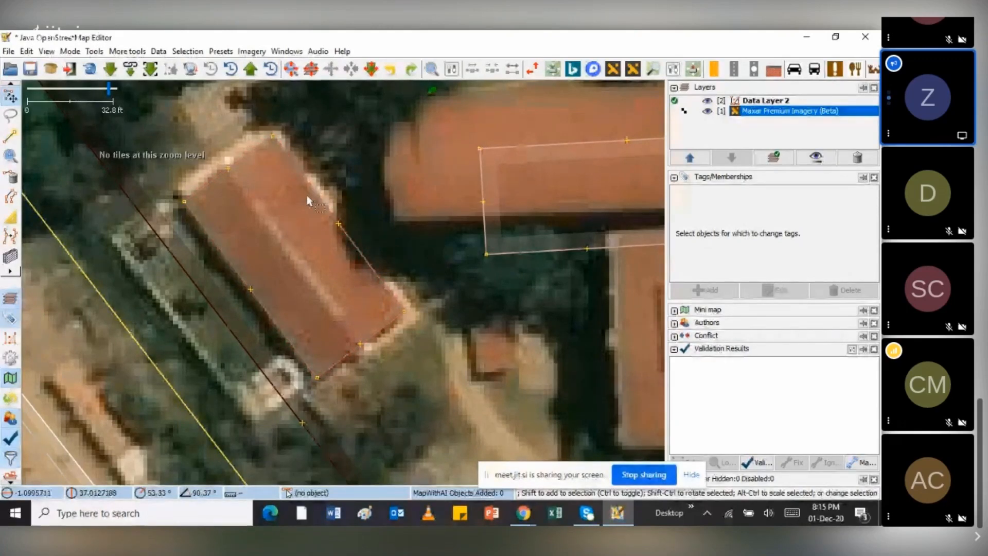
left_click(317, 198)
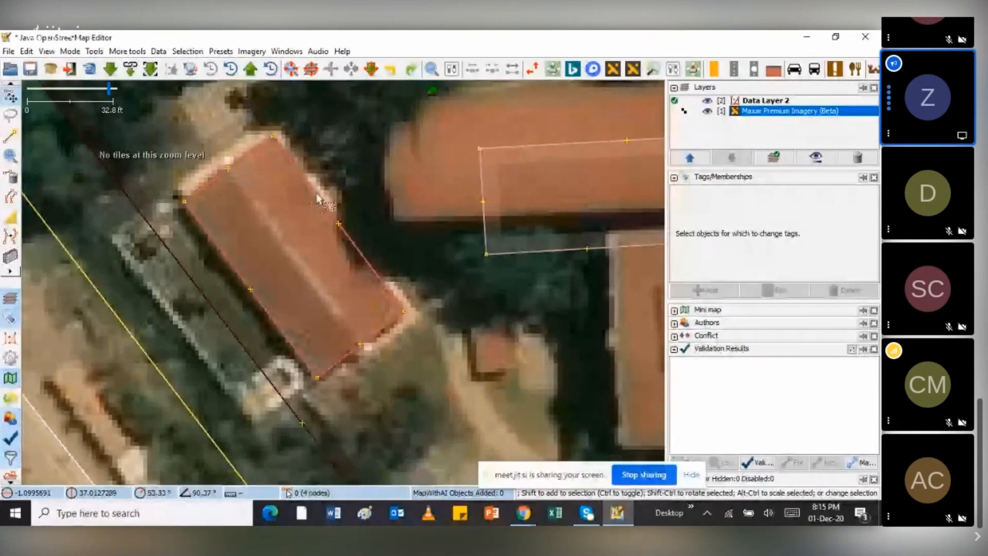
left_click(374, 208)
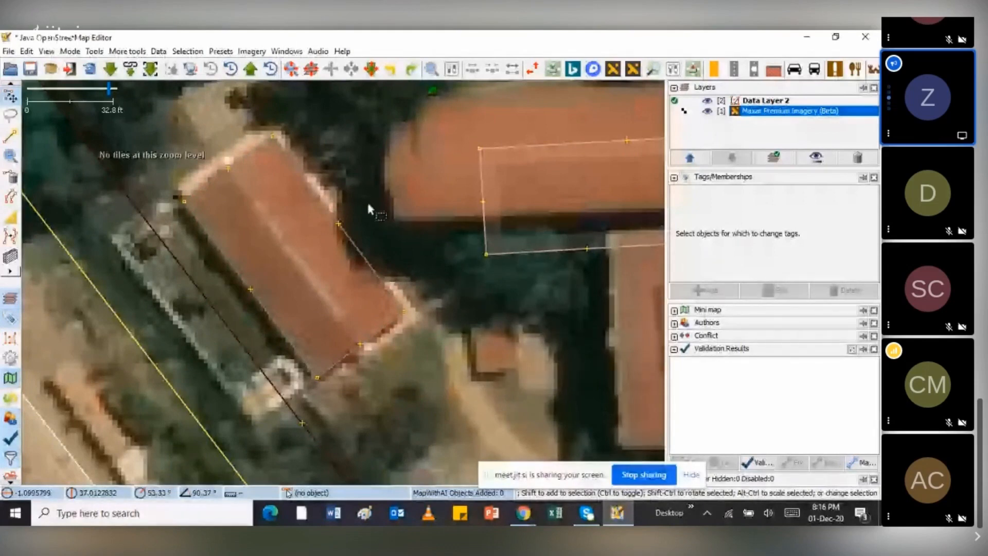
left_click(300, 280)
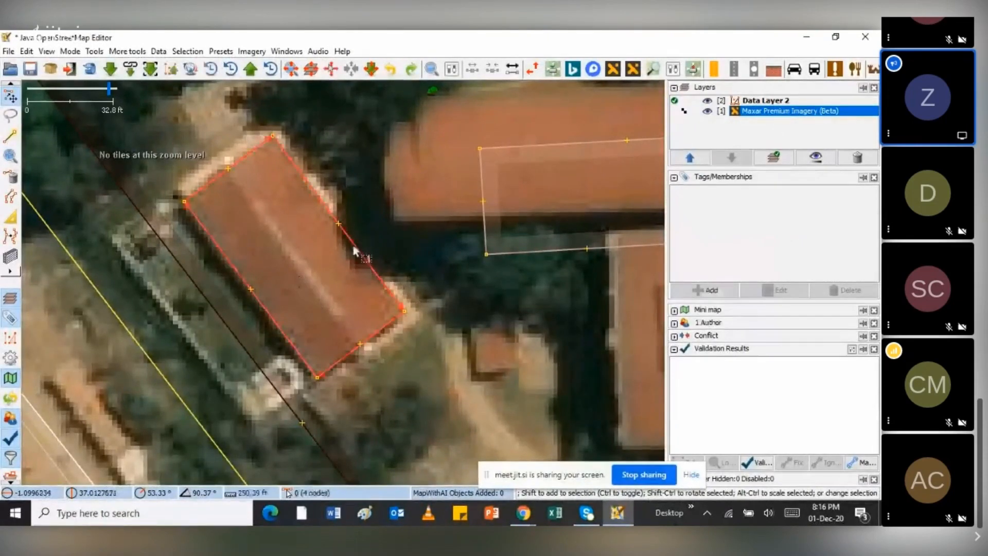
left_click(221, 51)
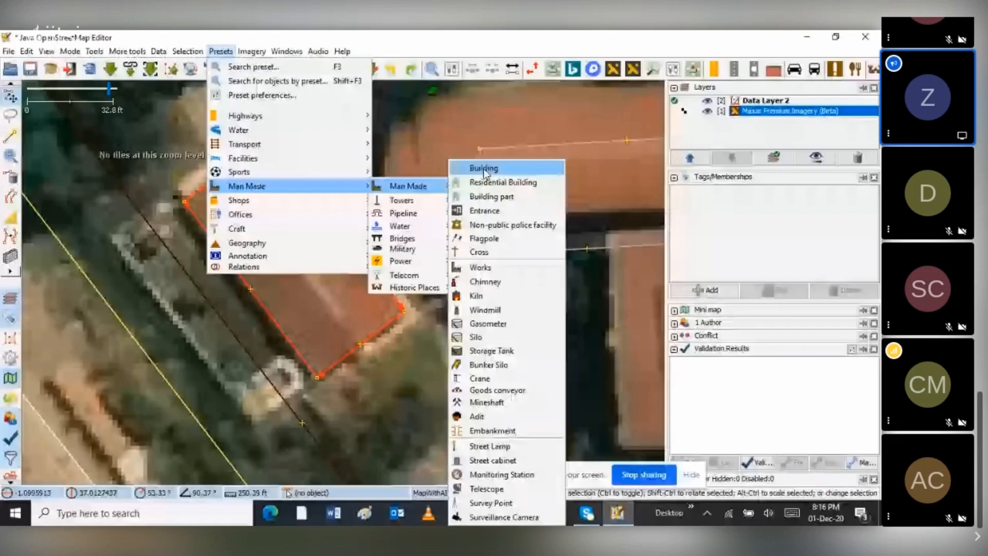
Step: Apply the Building preset to the rectangle, tagging it building=yes, then deselect it
left_click(483, 170)
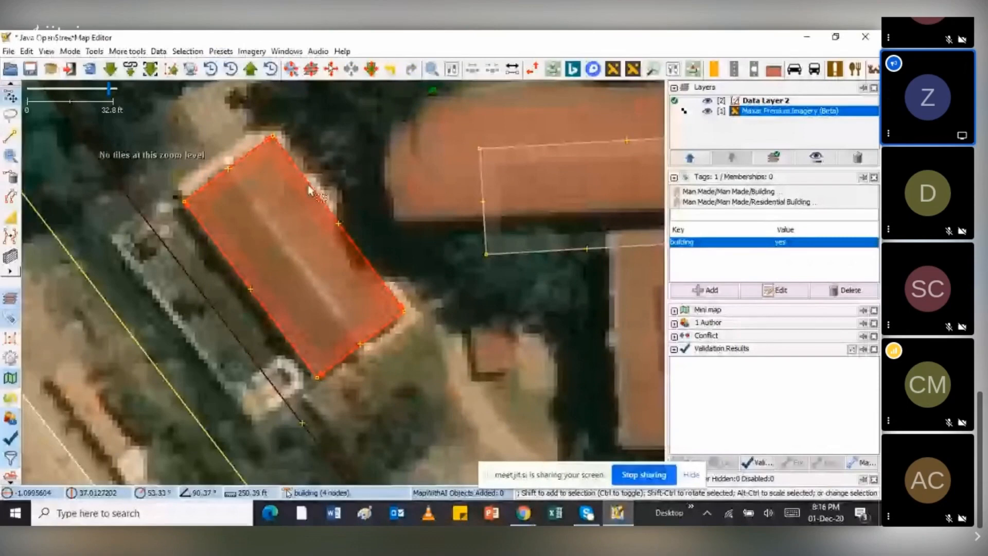
left_click(212, 202)
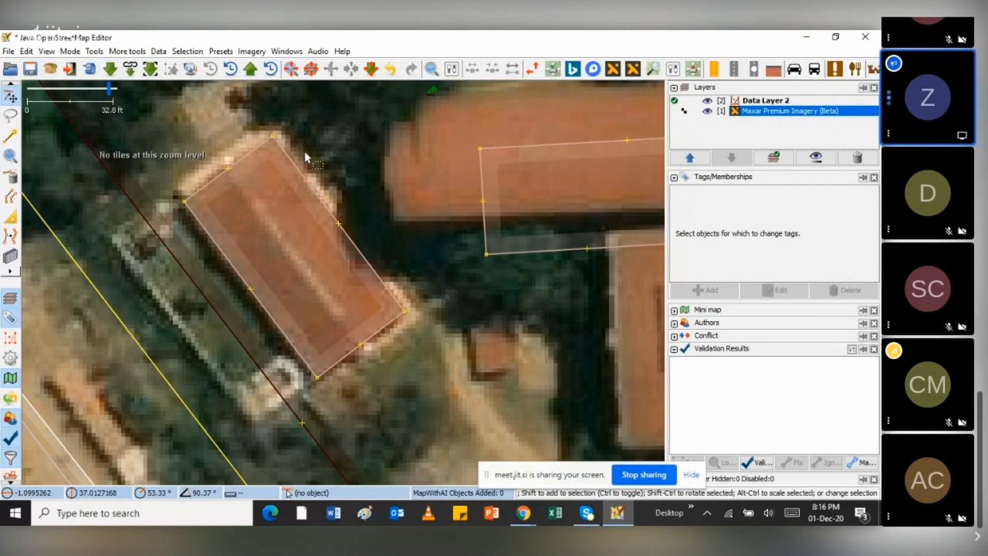
Step: Zoom out and select the new building to inspect its tags among surrounding features
scroll(356, 149, "down", 3)
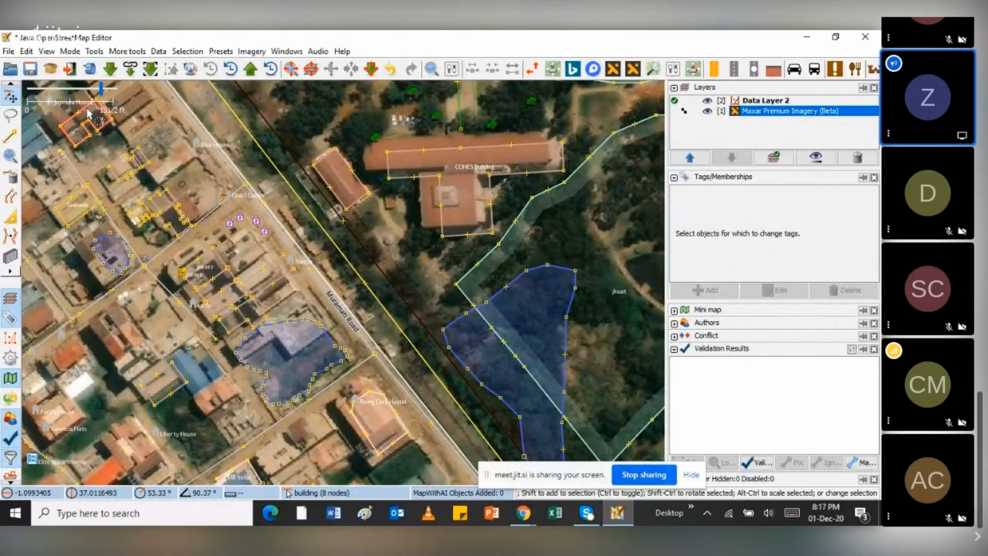
left_click(329, 157)
left_click(348, 133)
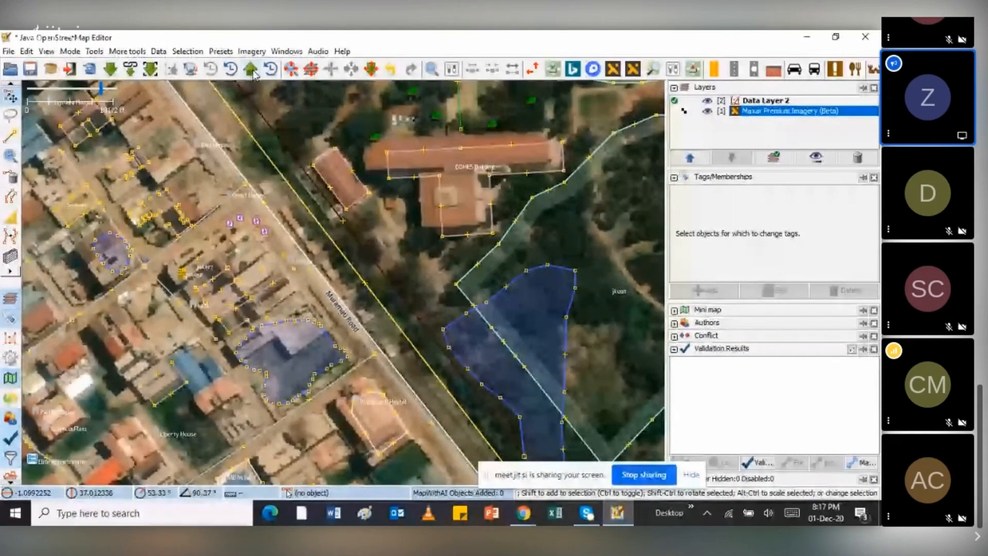
left_click(325, 164)
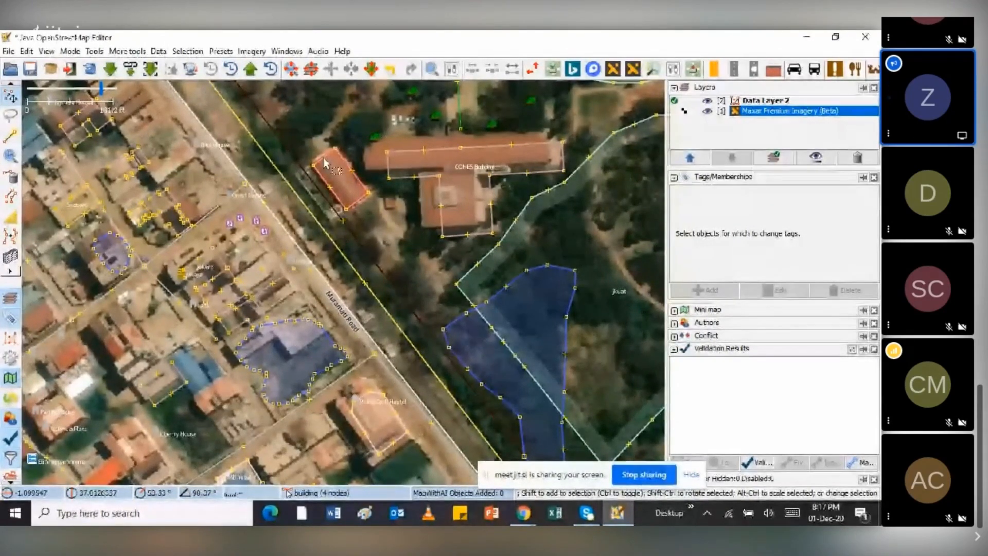
left_click(293, 122)
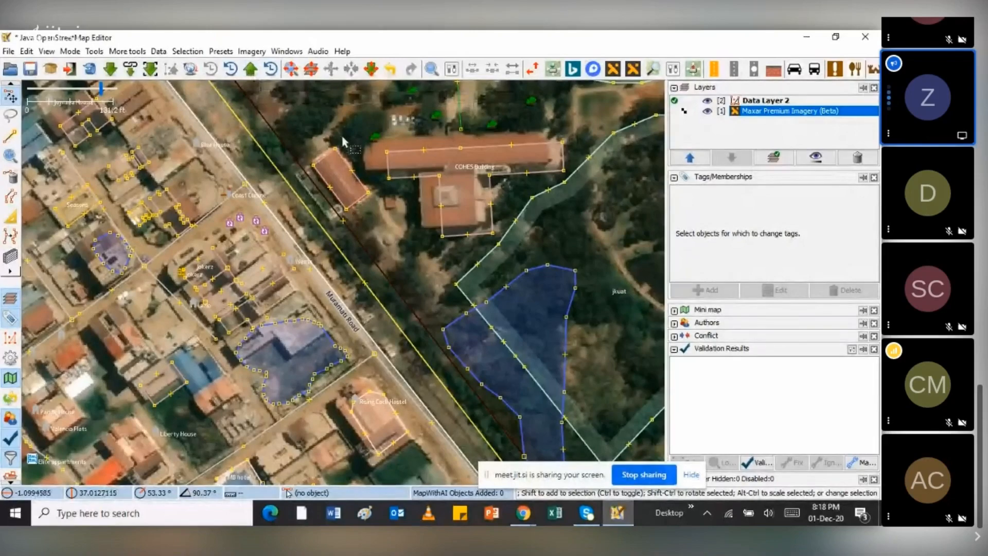
left_click(250, 70)
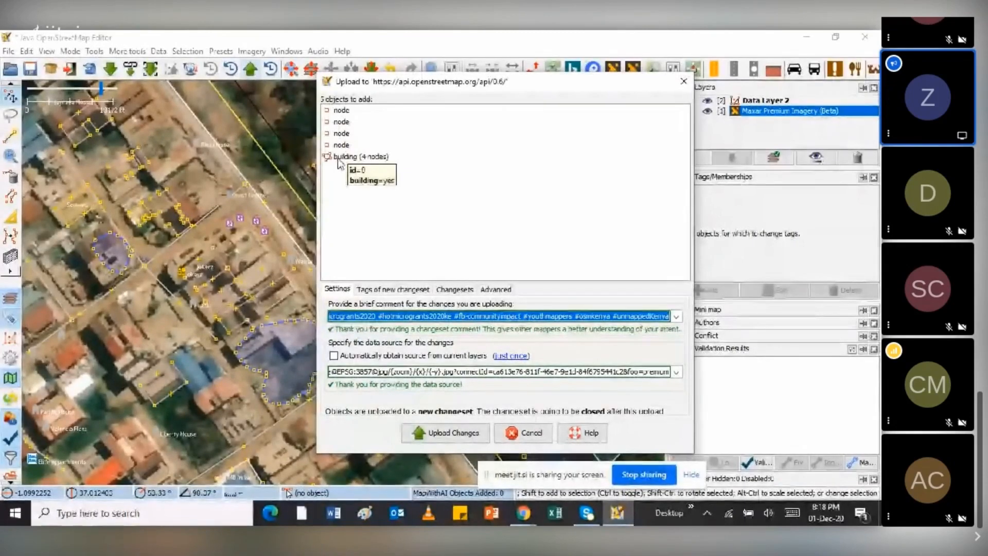
left_click(683, 85)
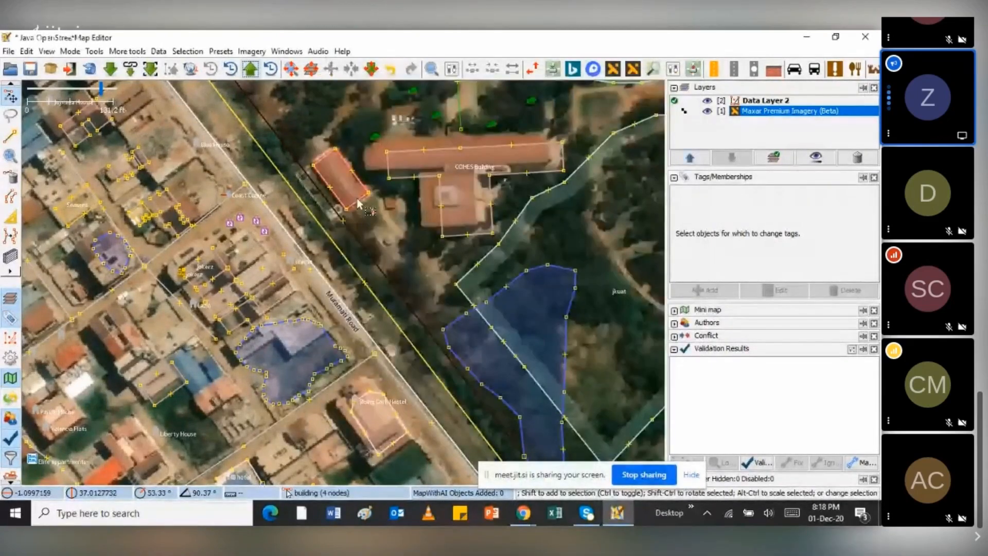
Step: Select the new building beside Muranati Road, then zoom and pan until its outline fills the view over the roof
left_click(347, 172)
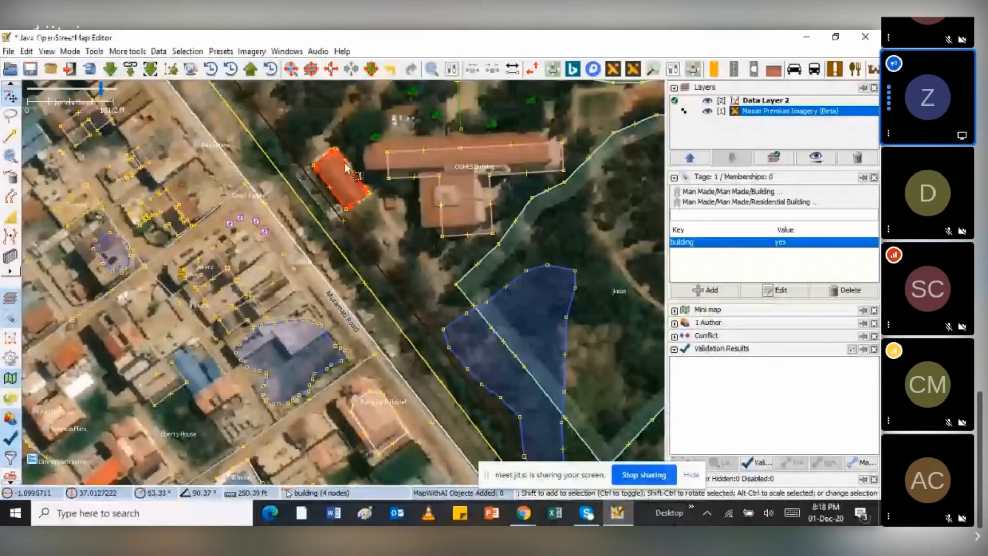
left_click(391, 227)
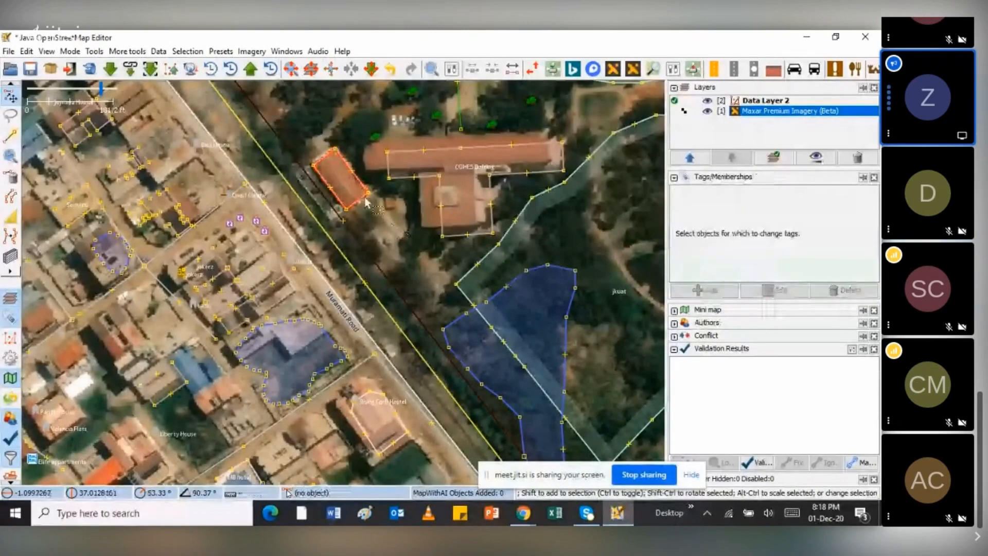
left_click(364, 201)
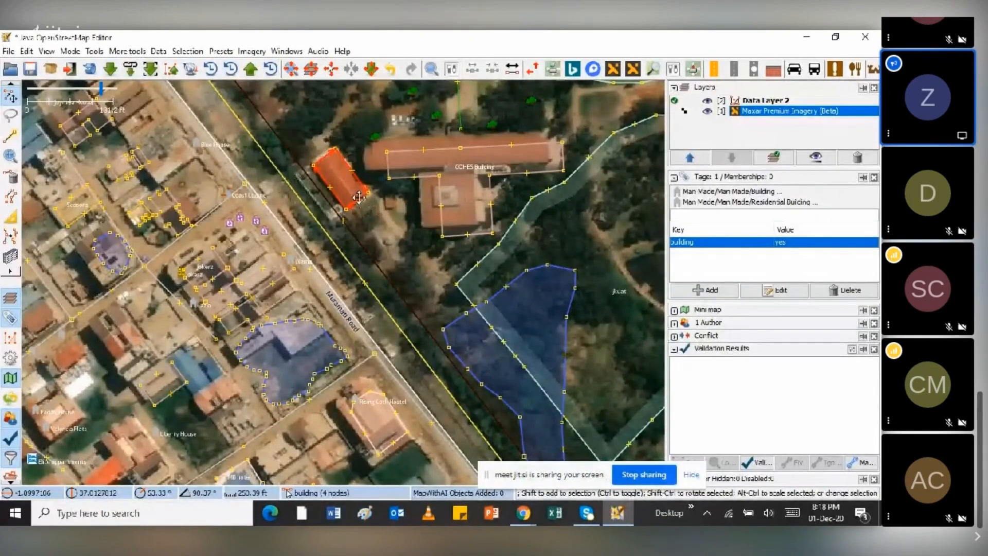
right_click(359, 197)
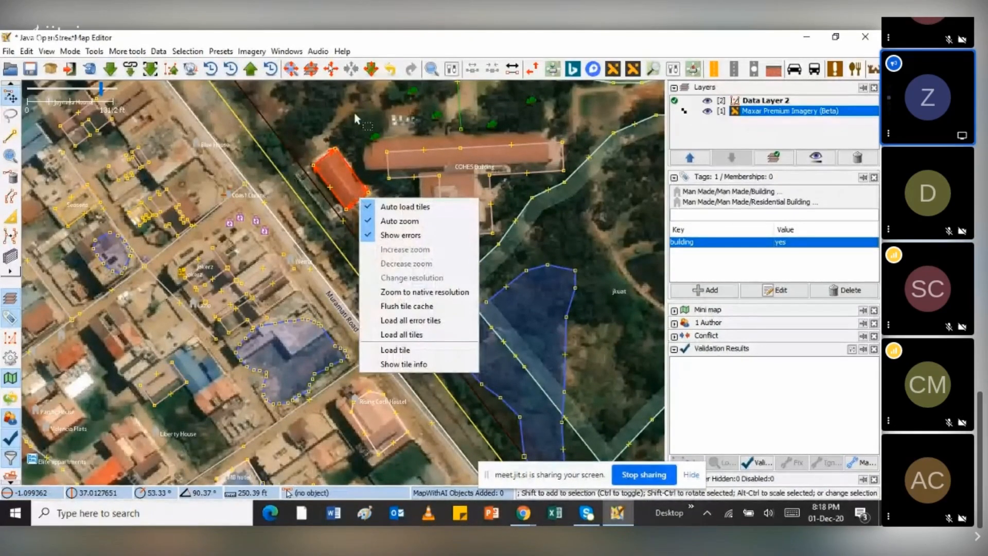
left_click(345, 163)
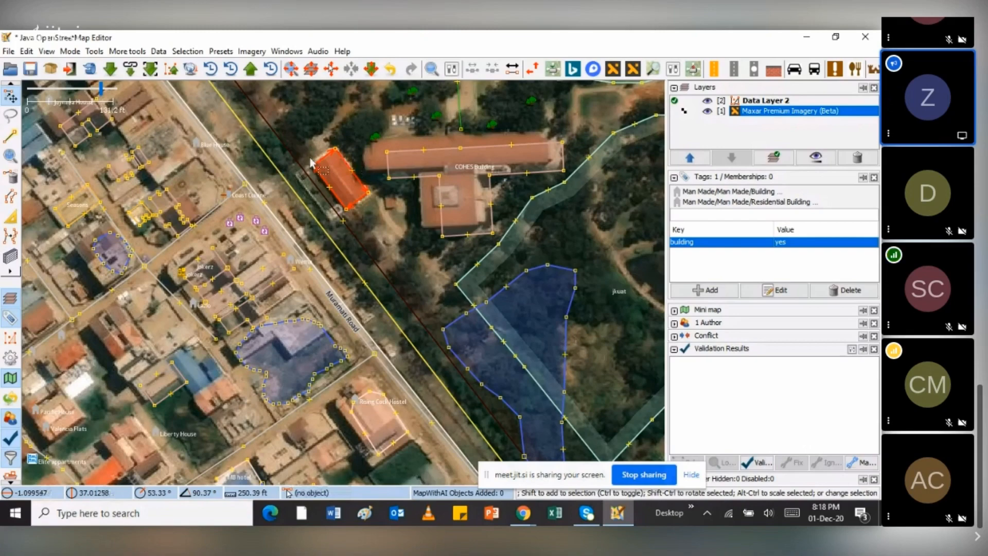
left_click_drag(101, 89, 117, 89)
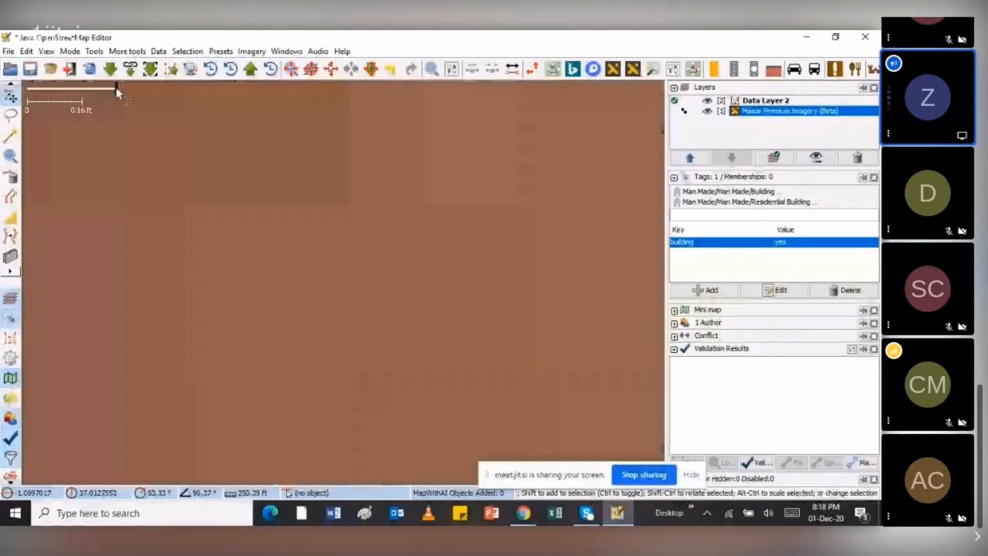
left_click_drag(118, 93, 115, 92)
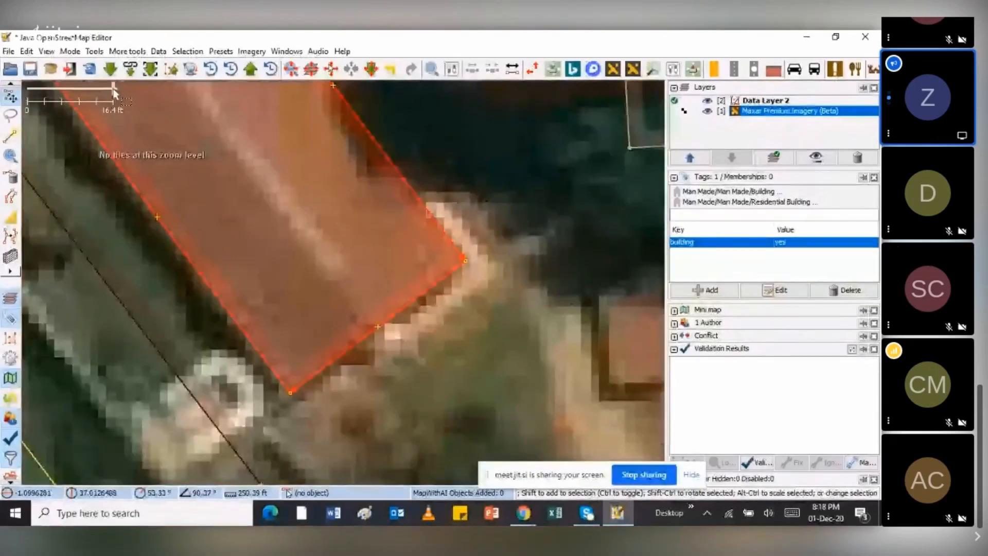
left_click_drag(410, 107, 500, 195)
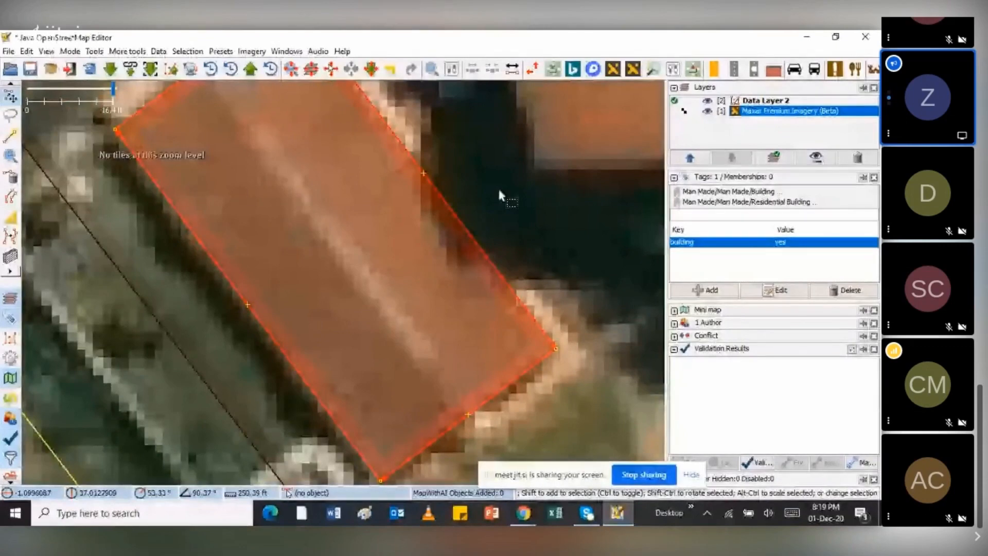
scroll(498, 191, "down", 2)
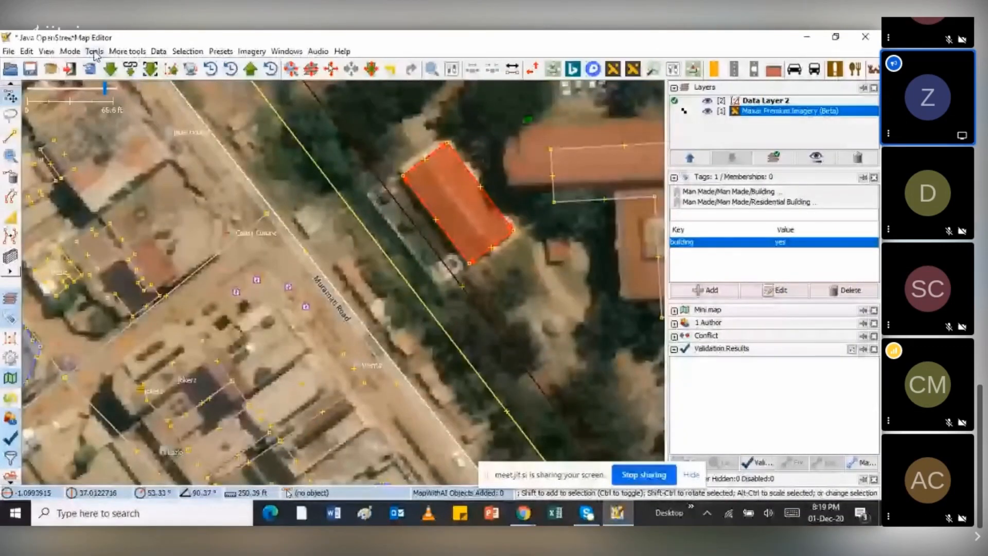
Step: Orthogonalize the building's shape and nudge its top corner node slightly down
left_click(94, 52)
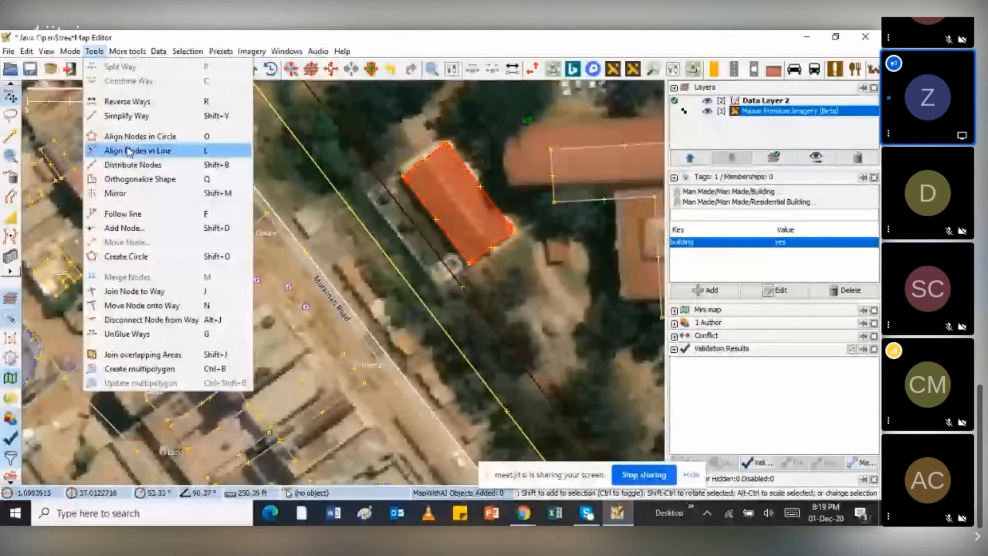
left_click(133, 180)
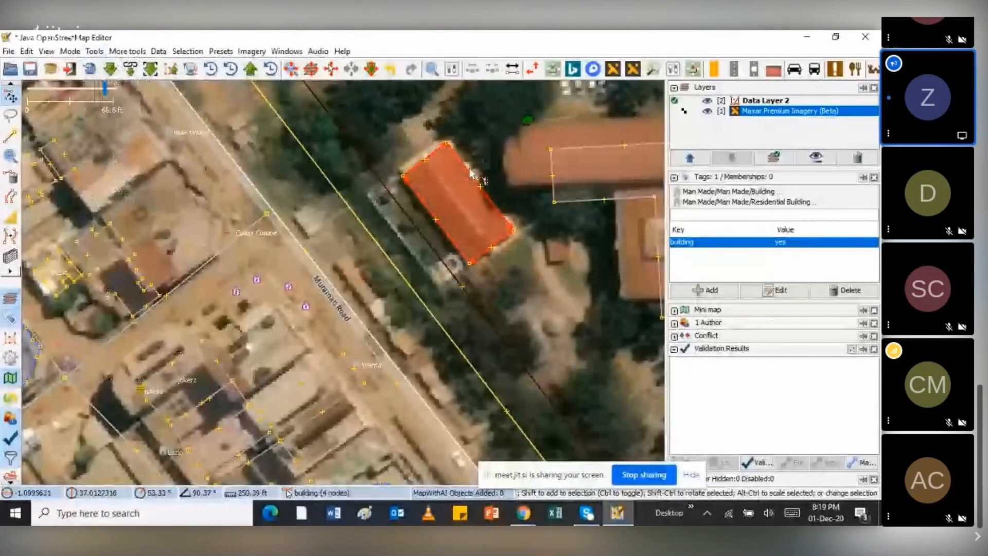
left_click_drag(448, 143, 445, 156)
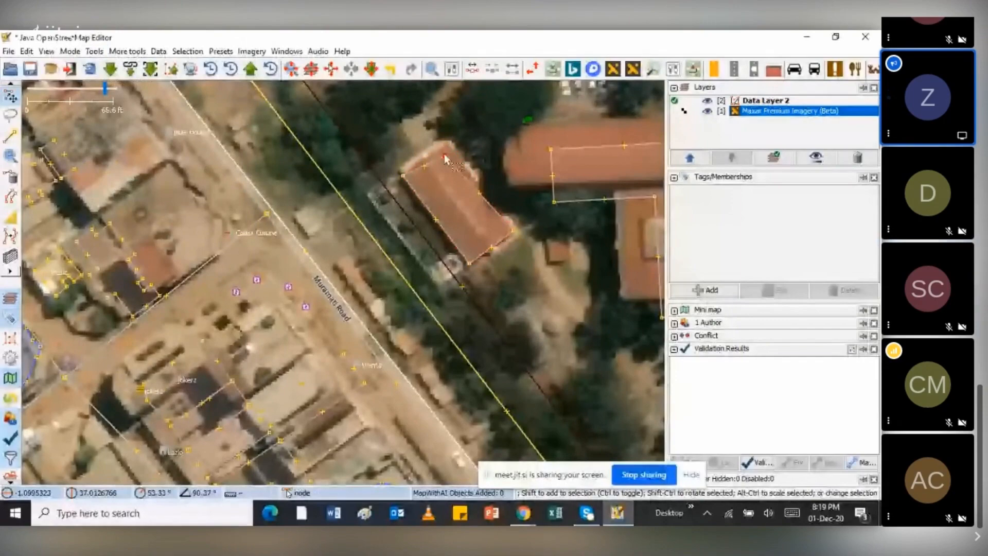
Step: Reselect the building, orthogonalize it again, and reselect the squared outline
left_click(435, 165)
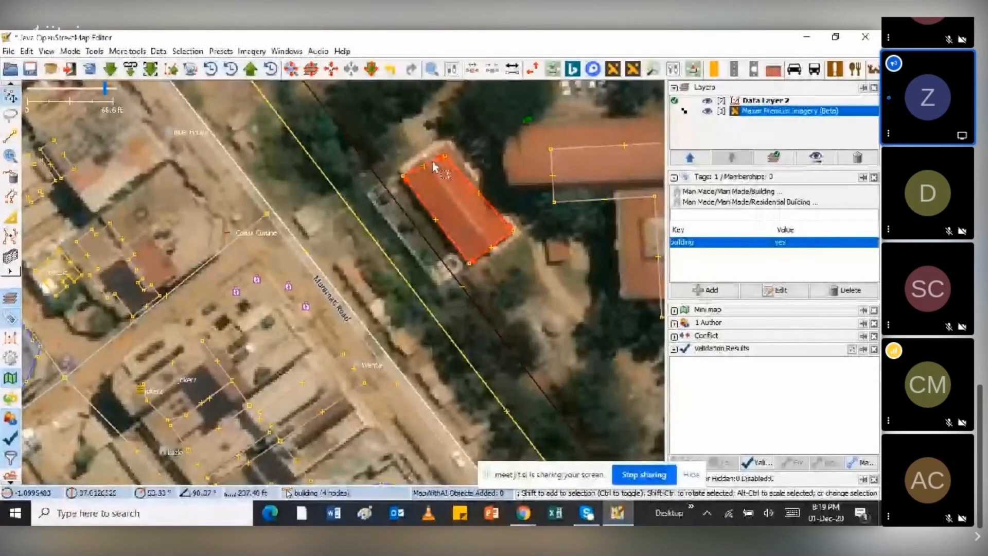
left_click(95, 51)
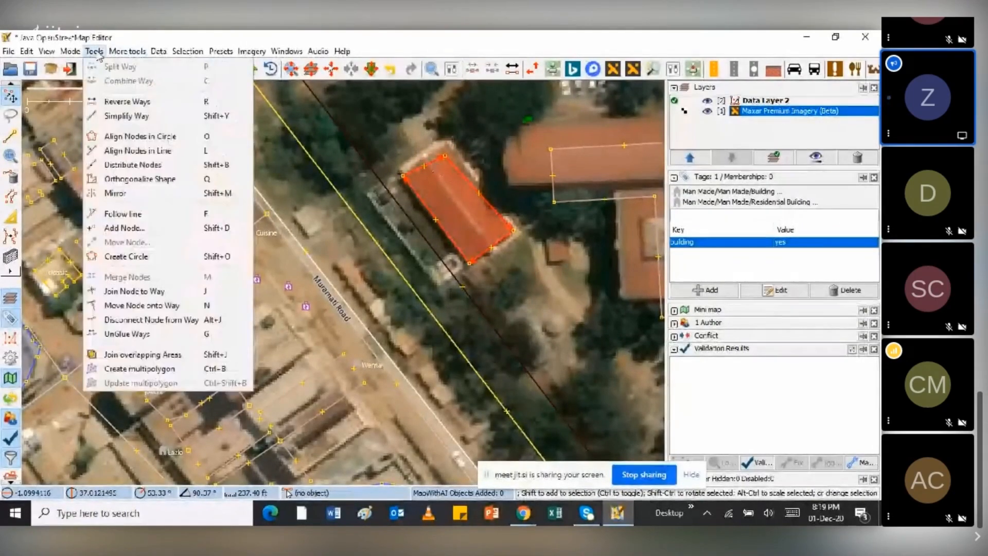
left_click(137, 180)
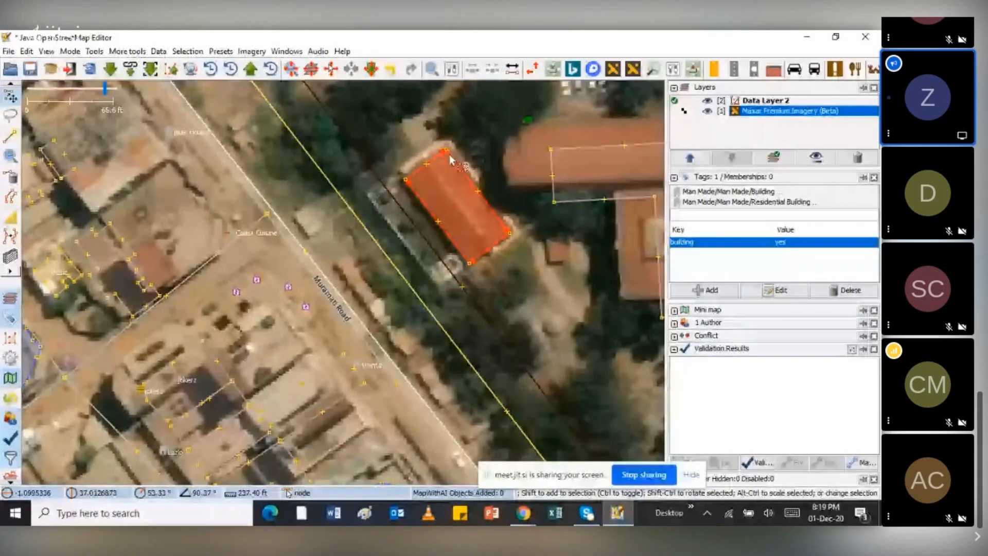
left_click(534, 300)
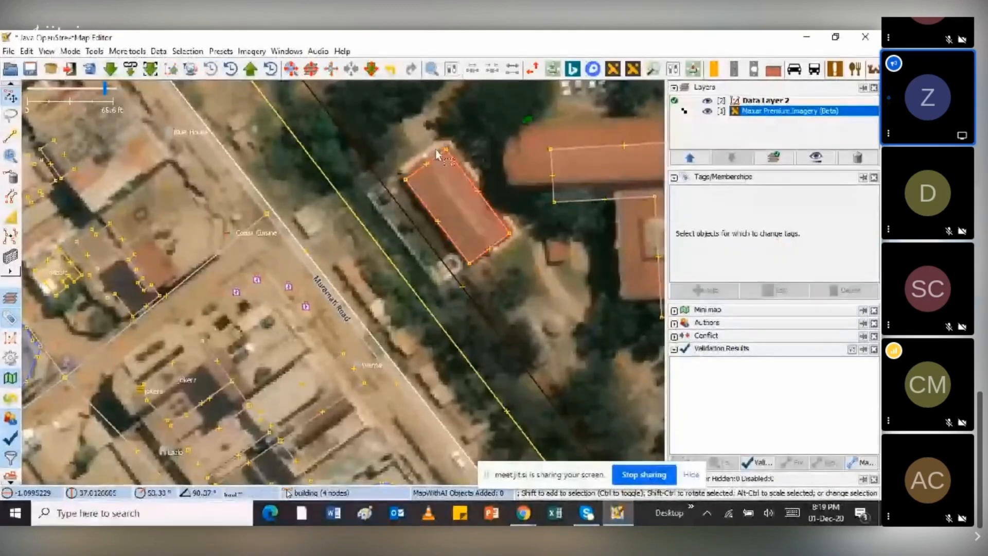
left_click(435, 158)
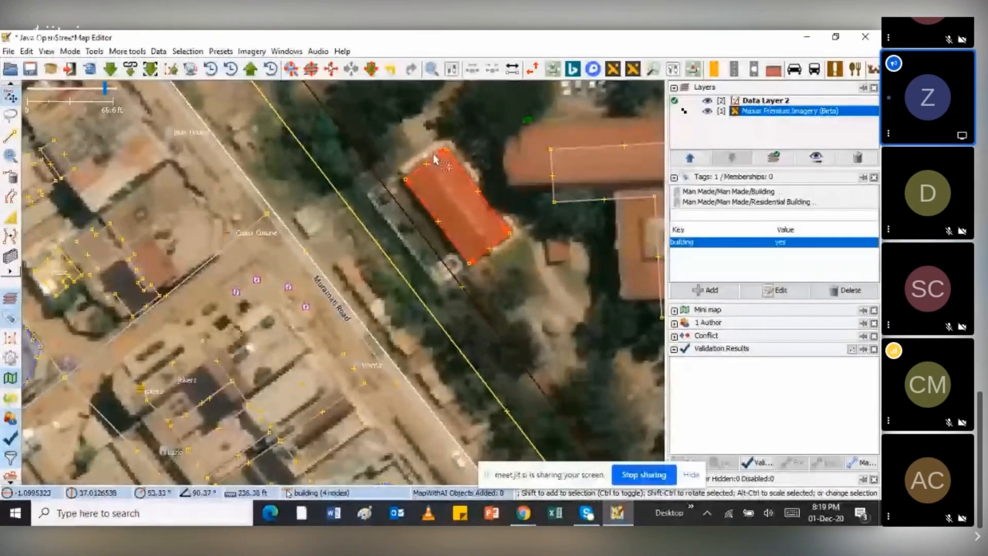
Step: Upload the squared building after enlarging the Upload dialog to review the changeset details
left_click(251, 72)
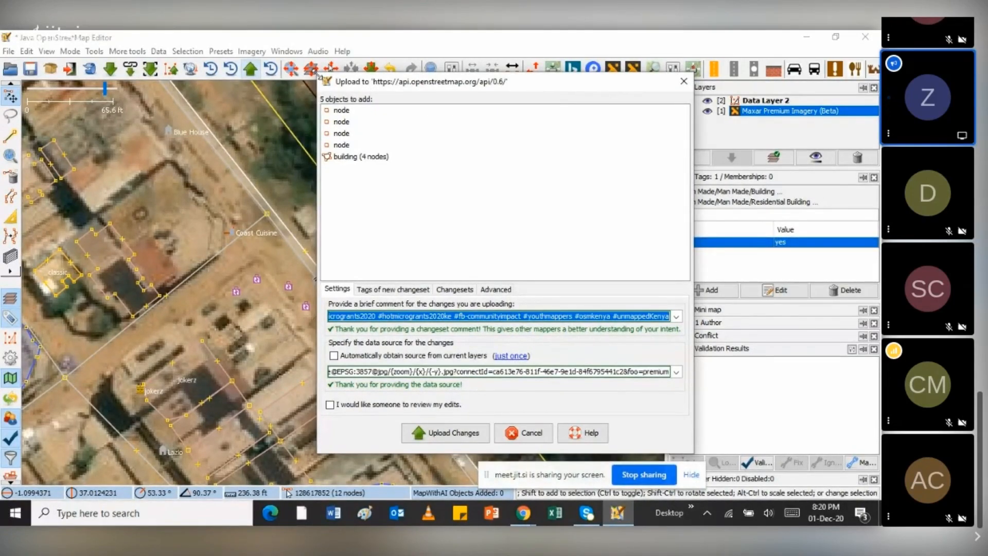
left_click_drag(318, 76, 283, 56)
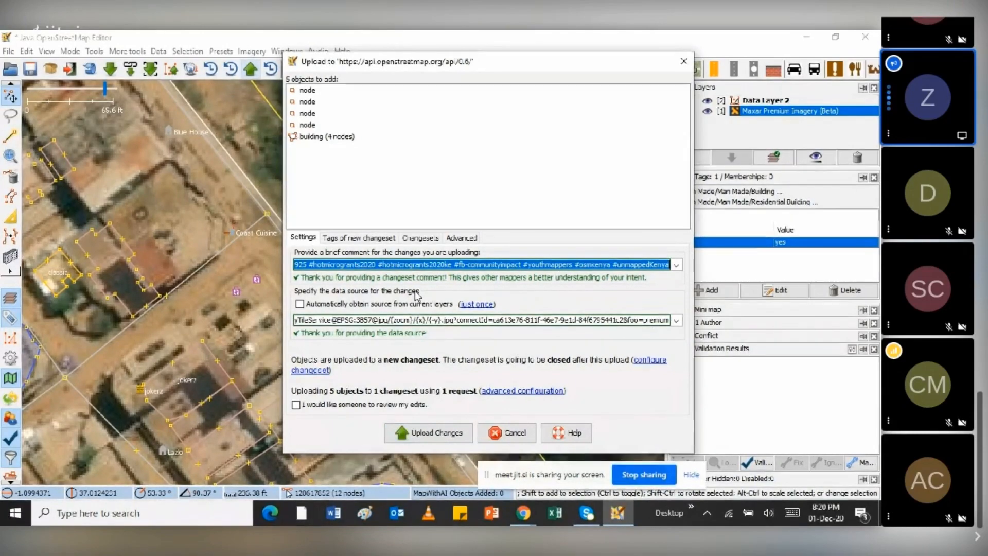
left_click(419, 435)
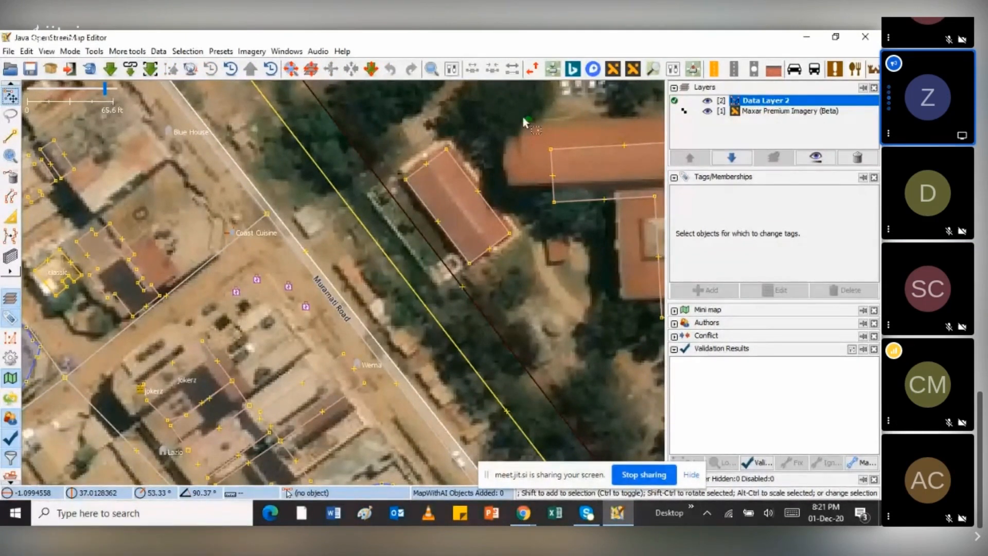
Step: Pan north-east from the uploaded building to frame the long roof west of the Jkuat tree Nursery
left_click(438, 160)
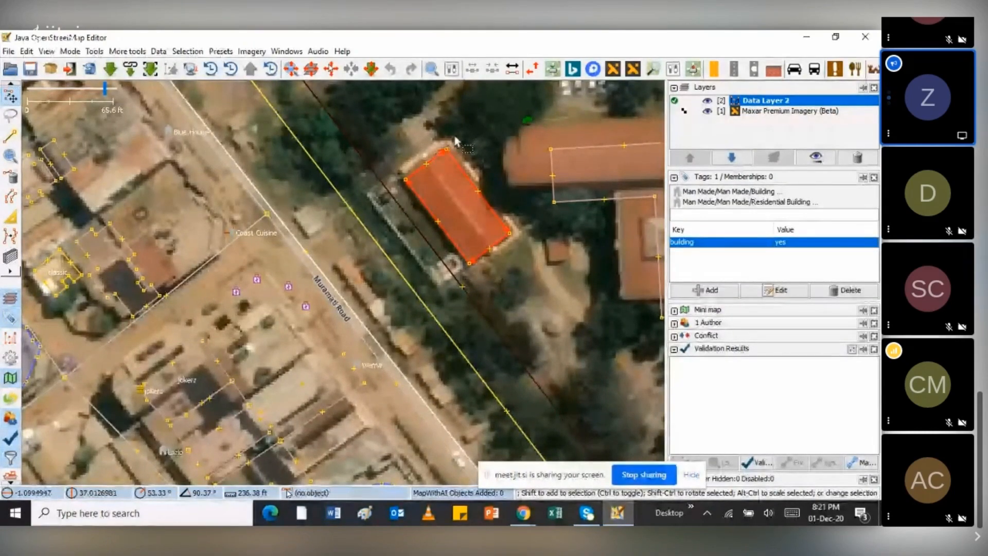
left_click_drag(496, 165, 408, 286)
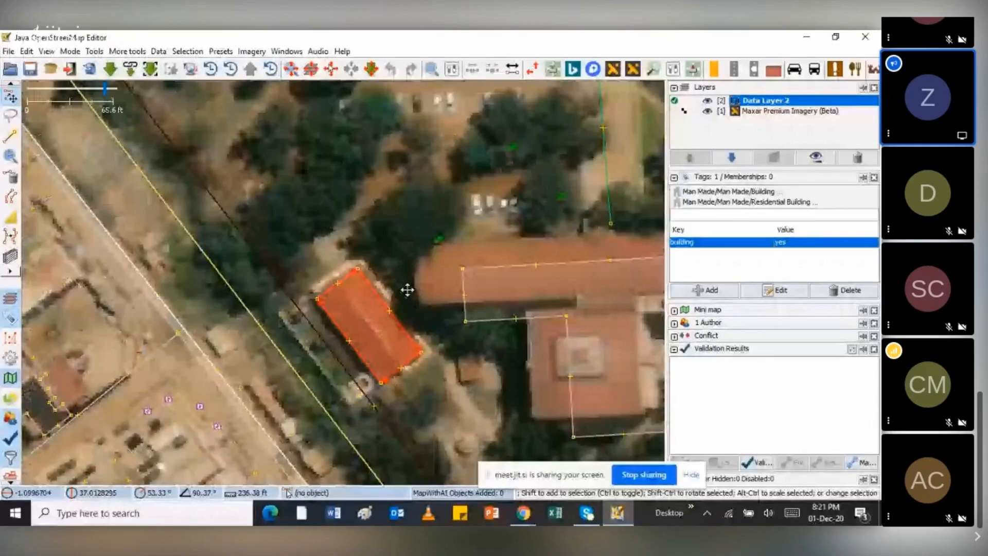
left_click_drag(408, 289, 355, 371)
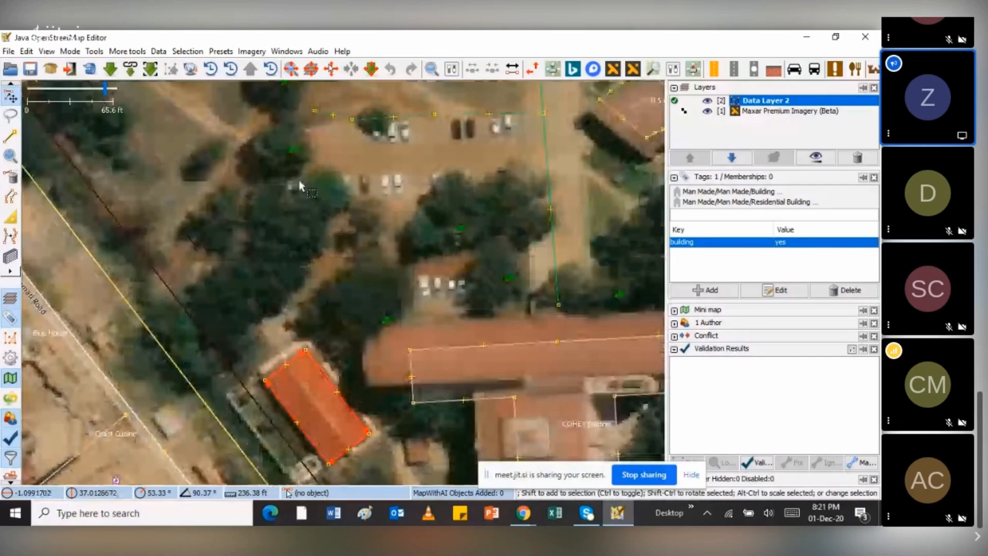
scroll(300, 182, "down", 4)
left_click_drag(518, 231, 387, 294)
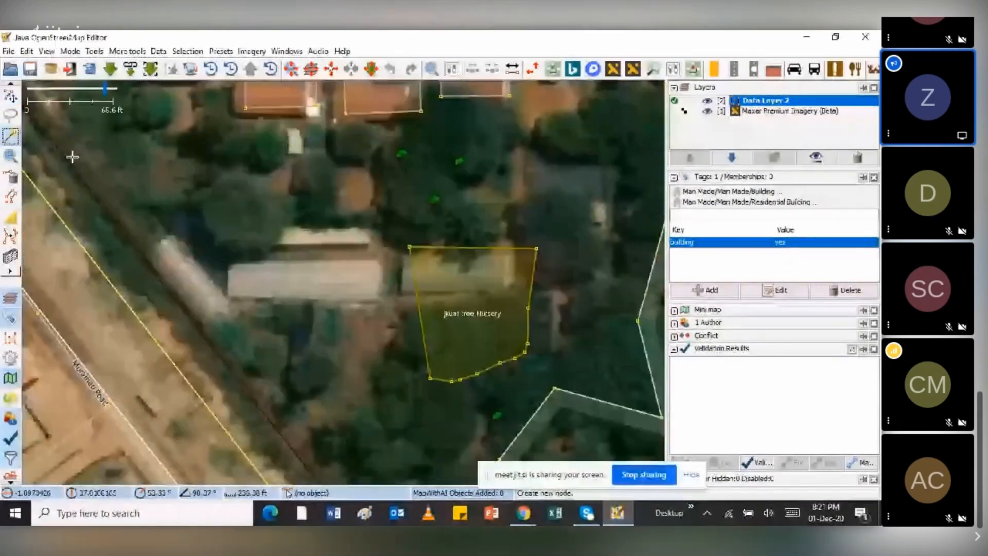
Step: Trace the long roof's four corners and close the outline on the first node
left_click(228, 259)
left_click(382, 261)
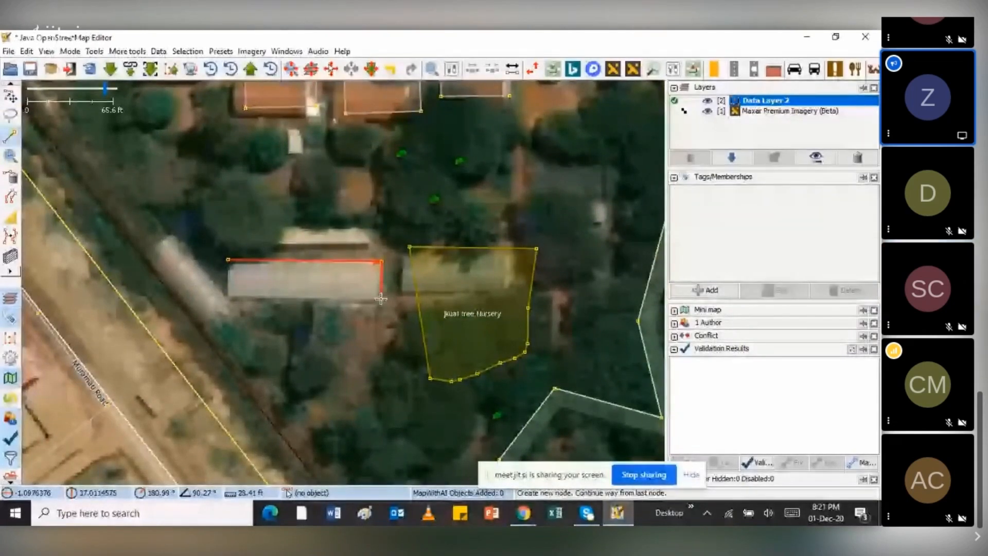
left_click(381, 298)
left_click(230, 297)
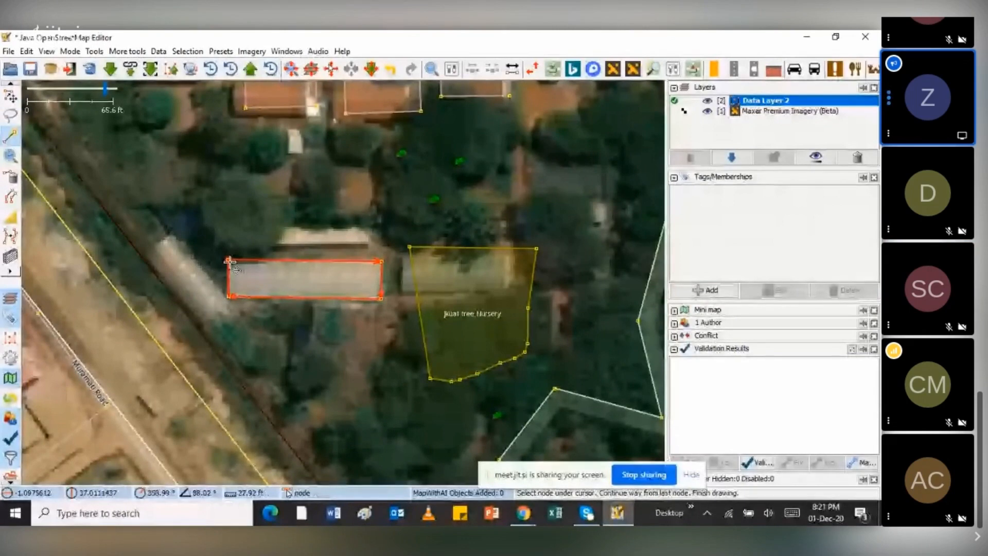
left_click(229, 261)
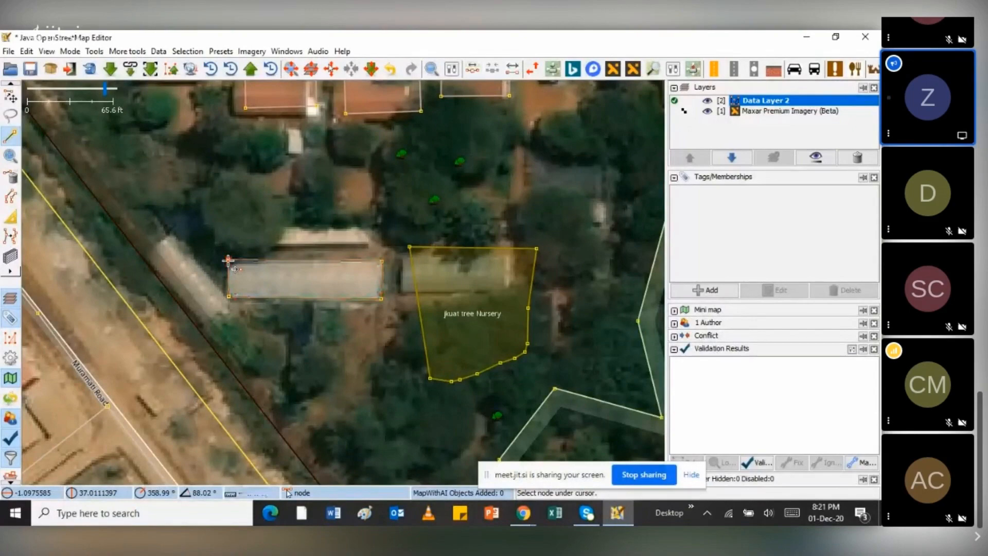
Step: Finish drawing, switch to Select mode (S), and select the new rectangle
key("Escape")
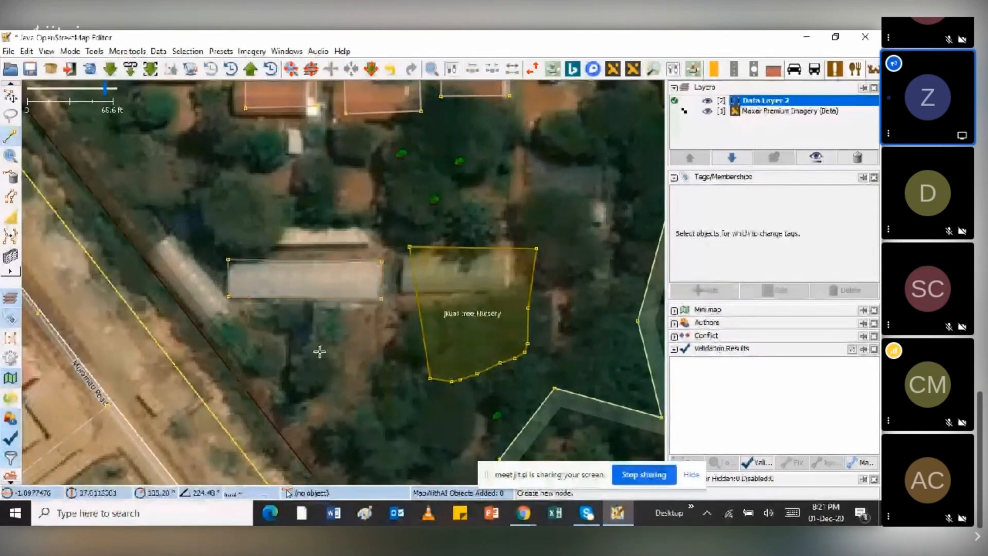
key("s")
left_click(261, 297)
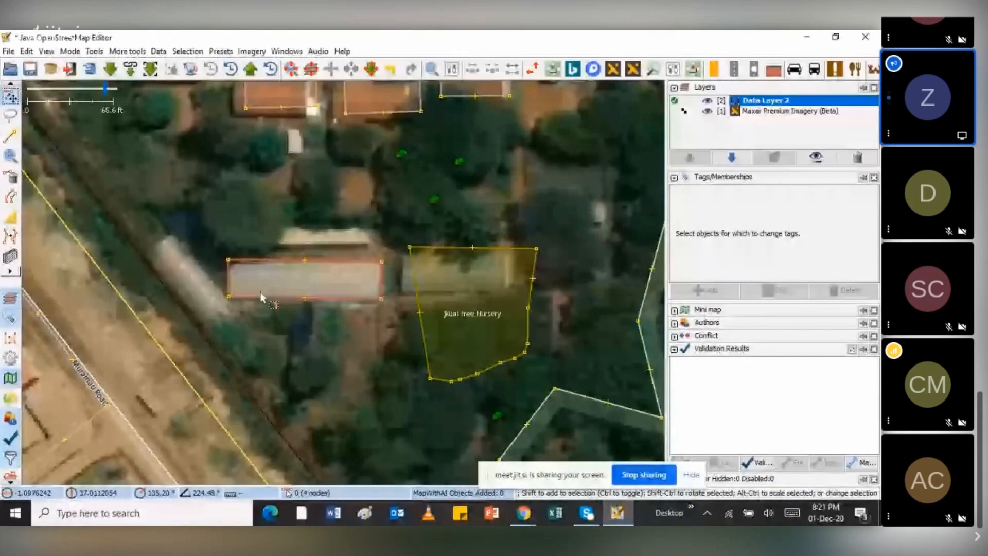
left_click(261, 298)
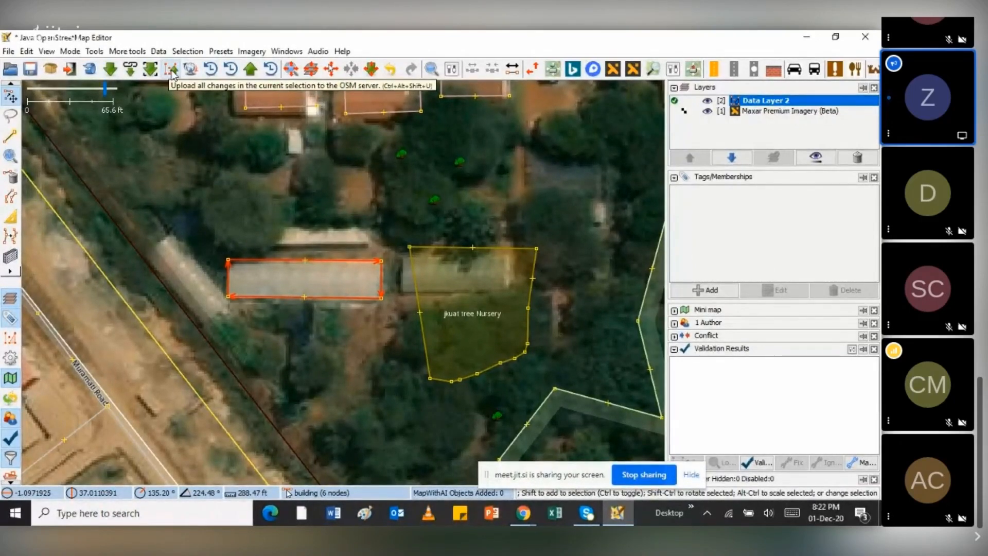
Step: Upload the selected rectangle, cancel at the Suspicious data warning, and expand the untagged-way warning
left_click(171, 70)
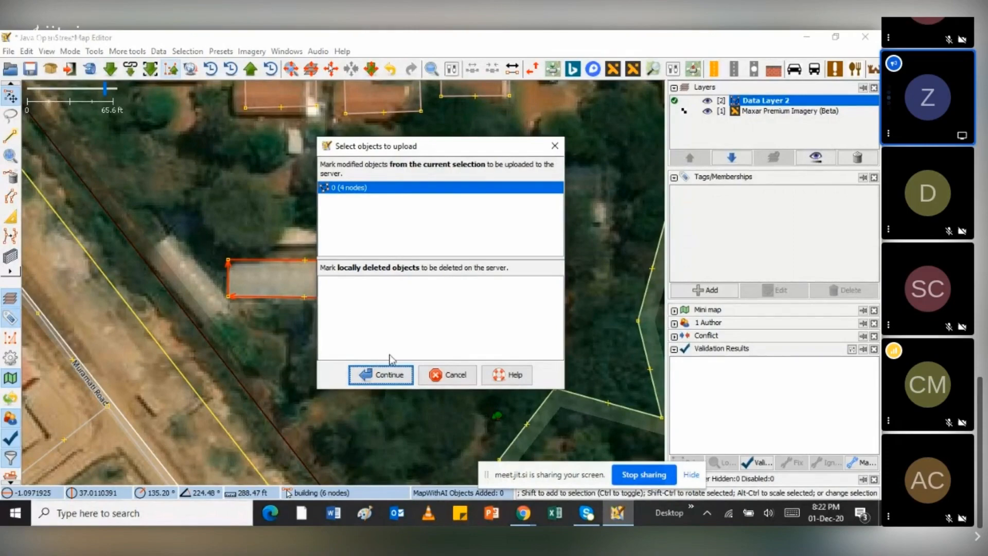
left_click(388, 374)
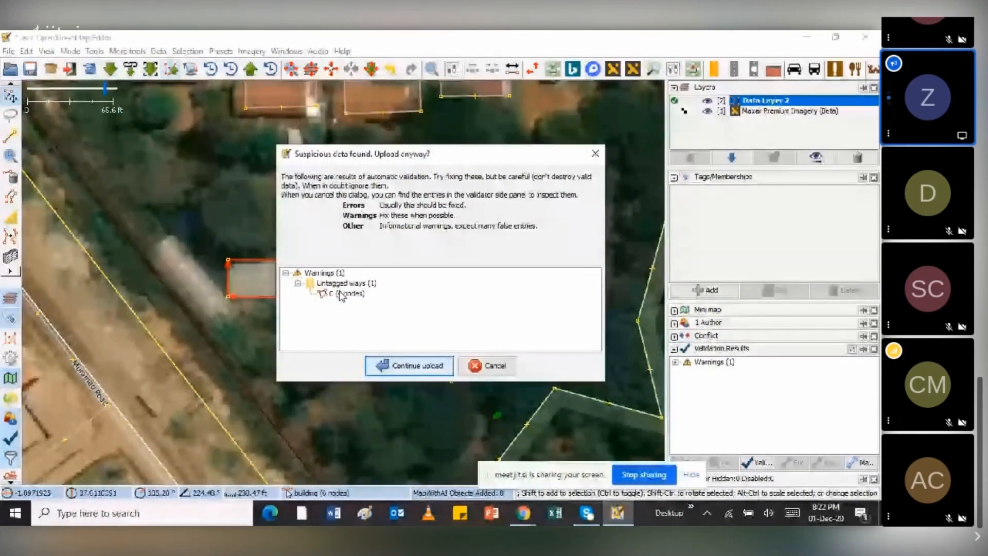
mouse_move(340, 296)
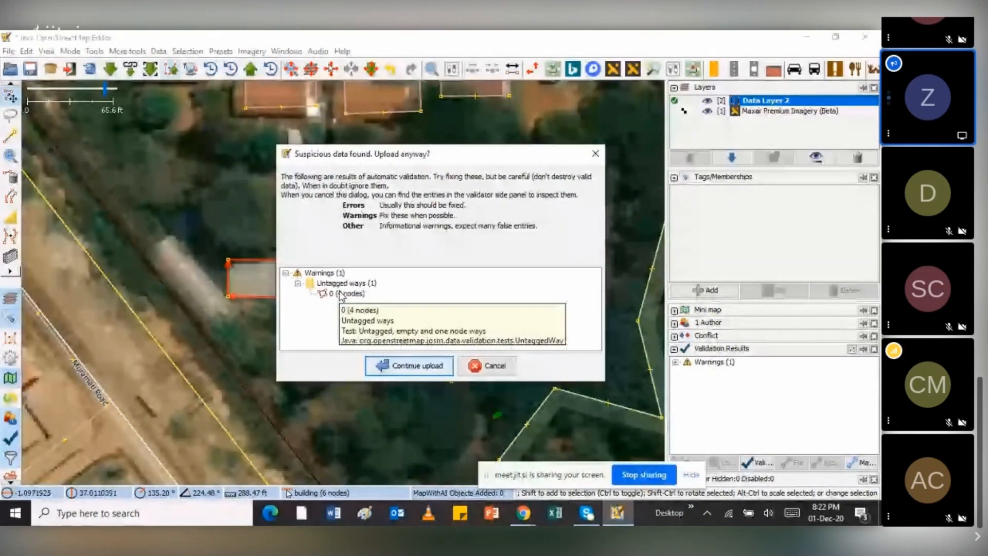
left_click(494, 368)
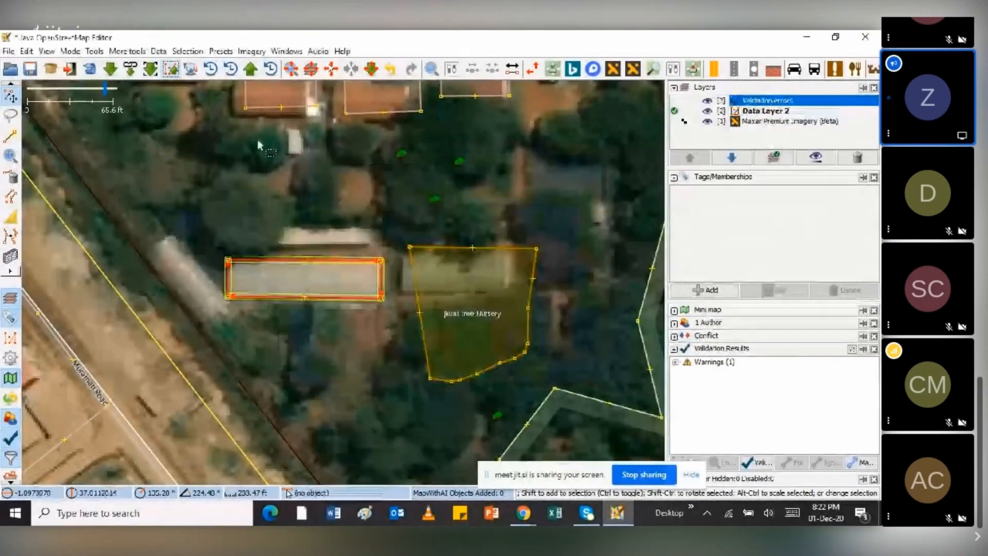
left_click(675, 362)
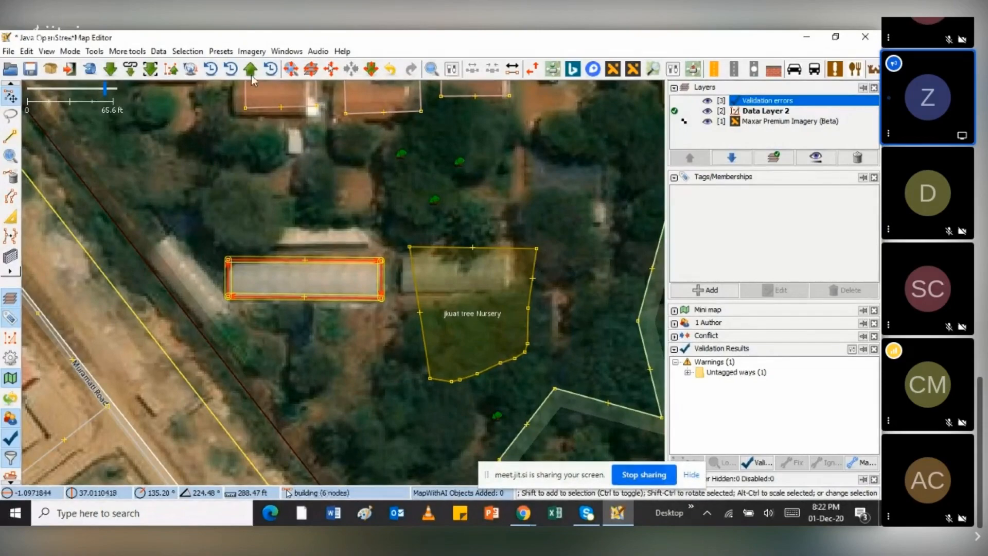
Step: Apply the Man Made > Building preset (building=yes) to the rectangle and re-run validation
left_click(220, 51)
mouse_move(282, 187)
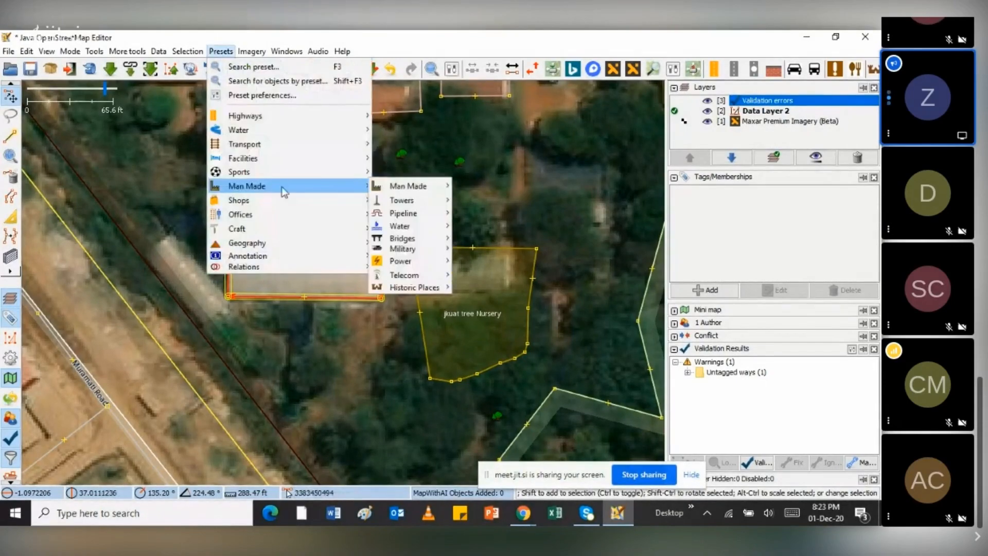
mouse_move(412, 186)
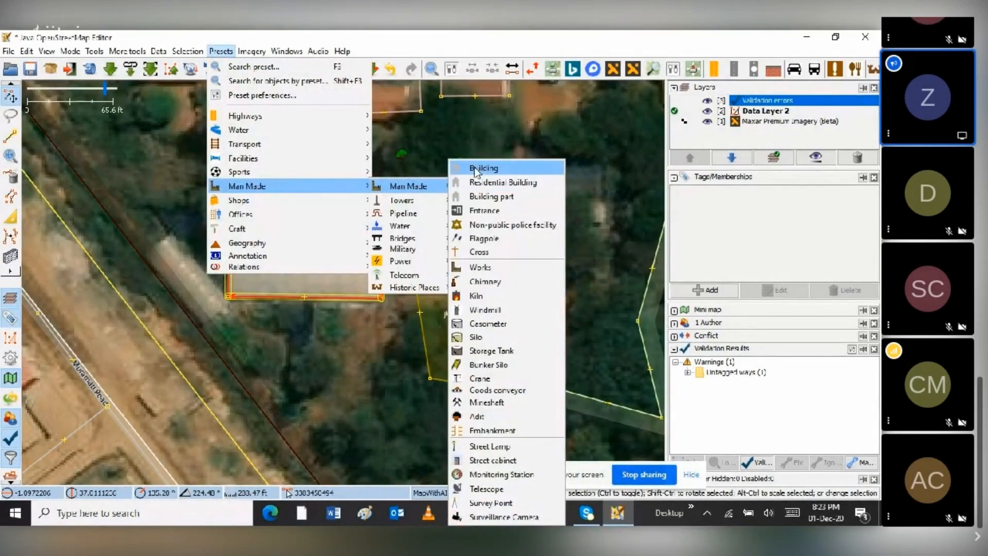
left_click(474, 168)
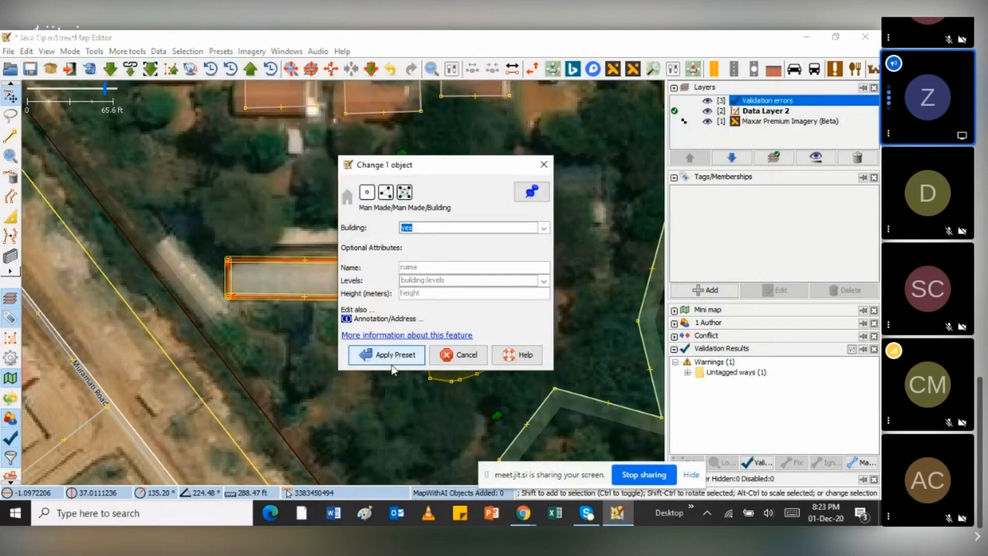
left_click(391, 362)
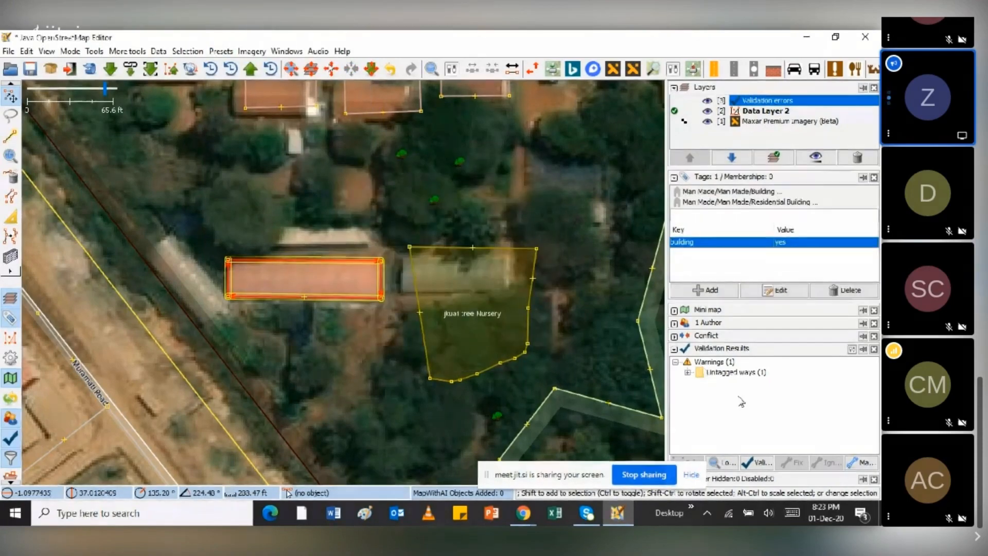
left_click(752, 464)
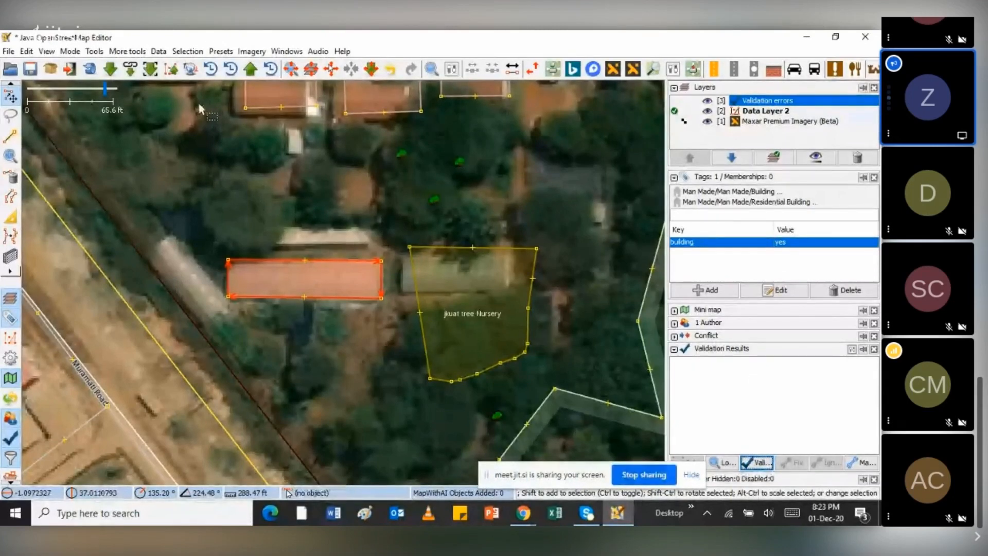
Step: Upload the tagged long-roof building with Ctrl+Shift+Up, then zoom out to the wider campus
key("ctrl+shift+Up")
left_click(385, 375)
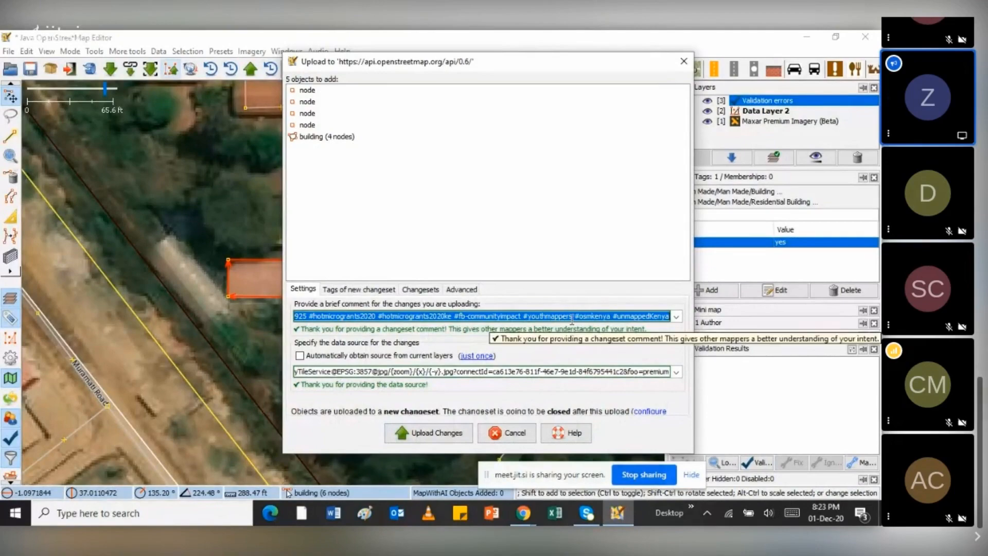
left_click(421, 435)
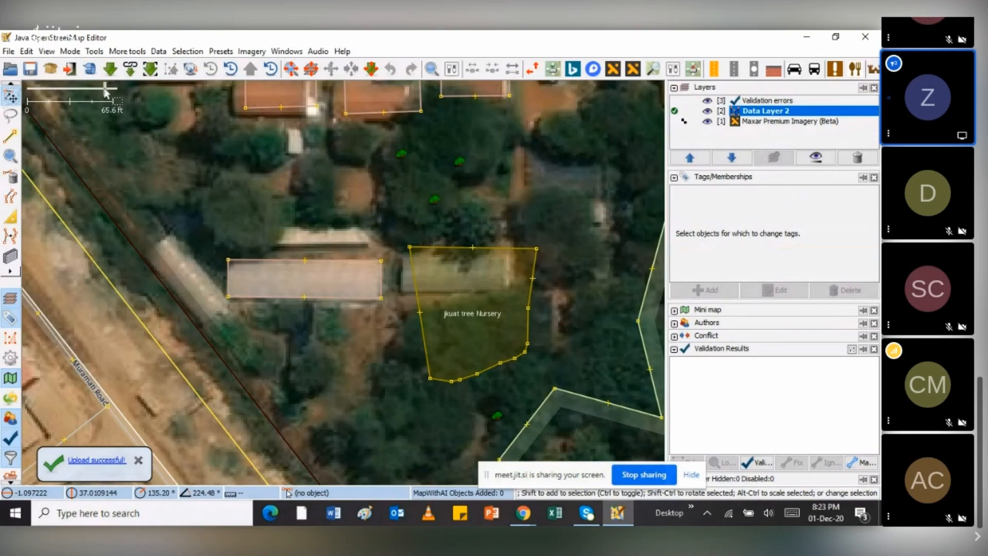
left_click_drag(105, 92, 93, 92)
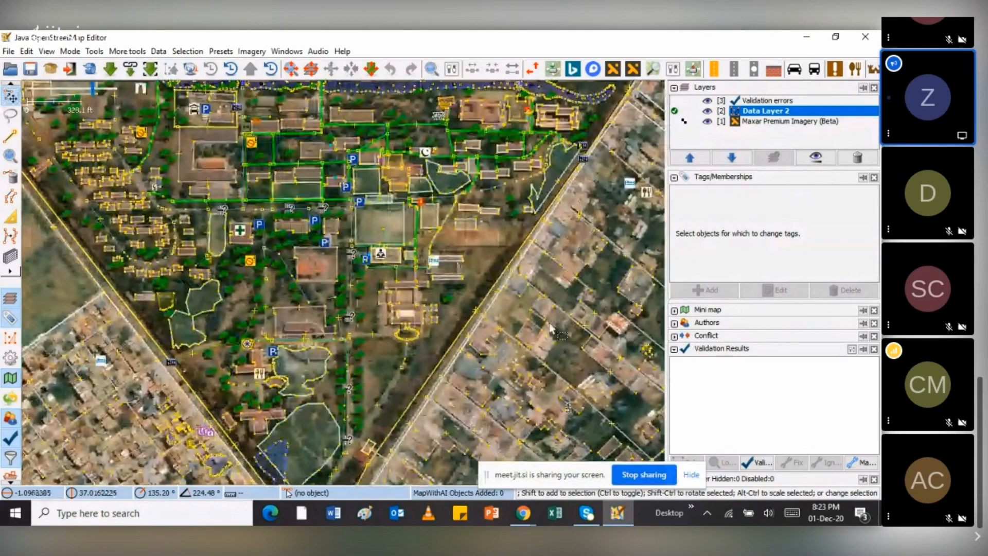
Step: Add a point among the trees west of Pine Park and open the Geography > Nature > Tree preset
scroll(261, 153, "up", 3)
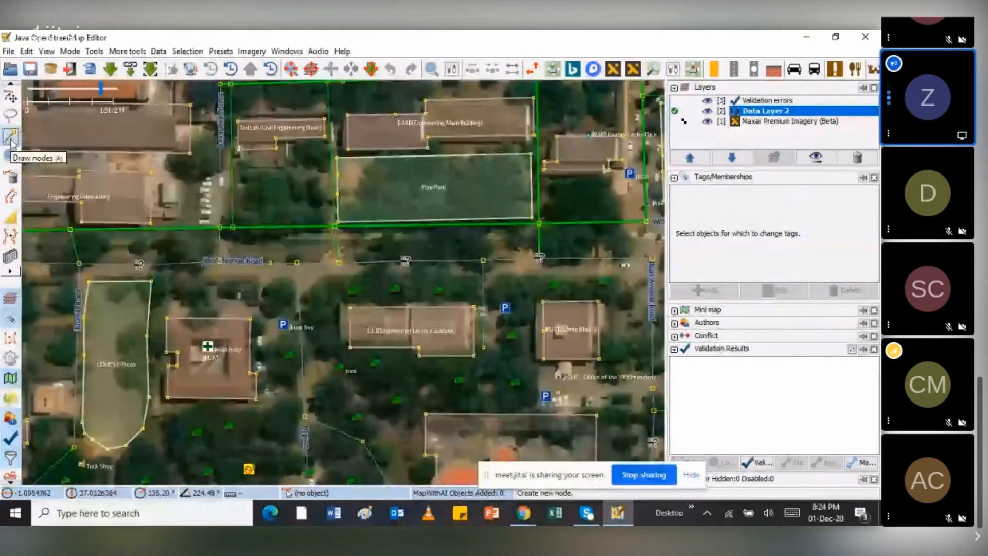
left_click(272, 204)
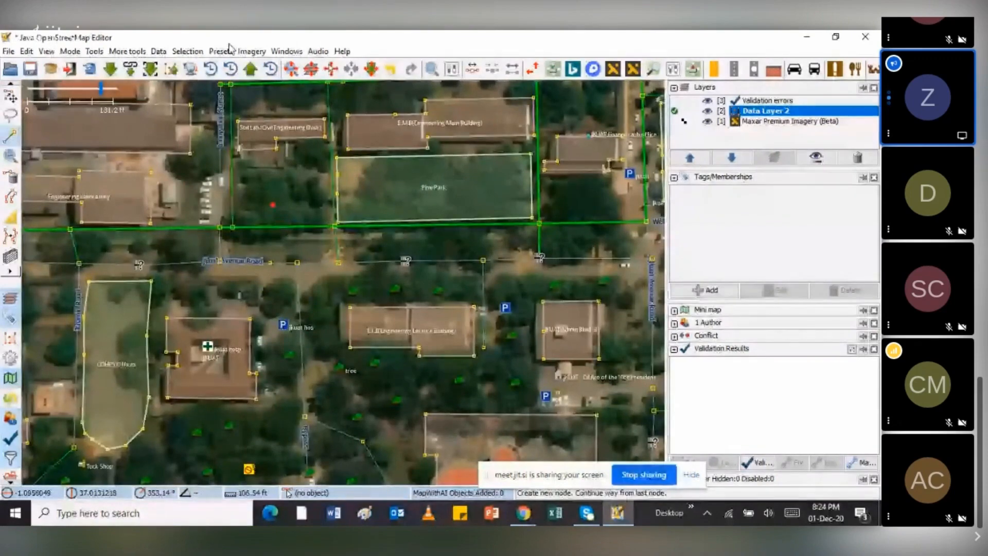
left_click(229, 49)
mouse_move(259, 172)
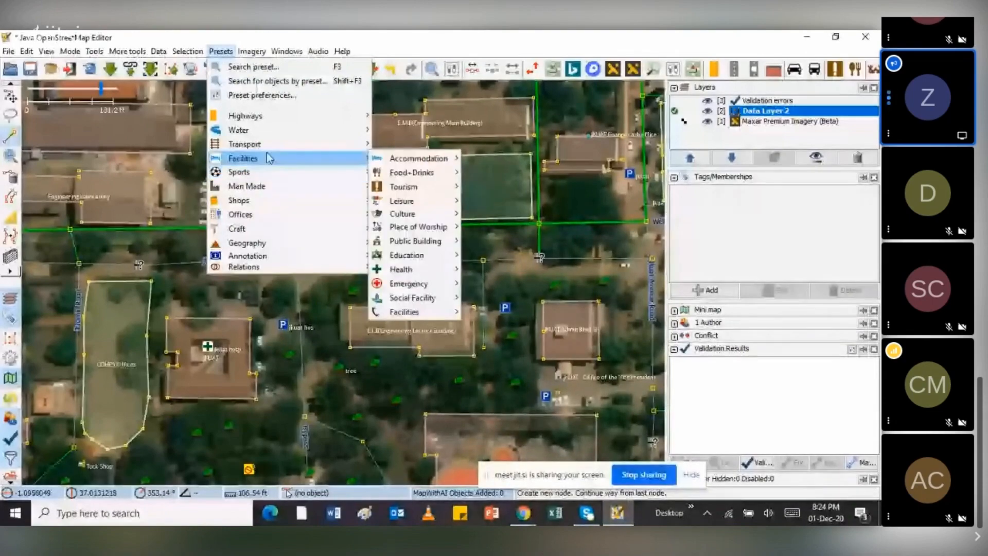
mouse_move(267, 243)
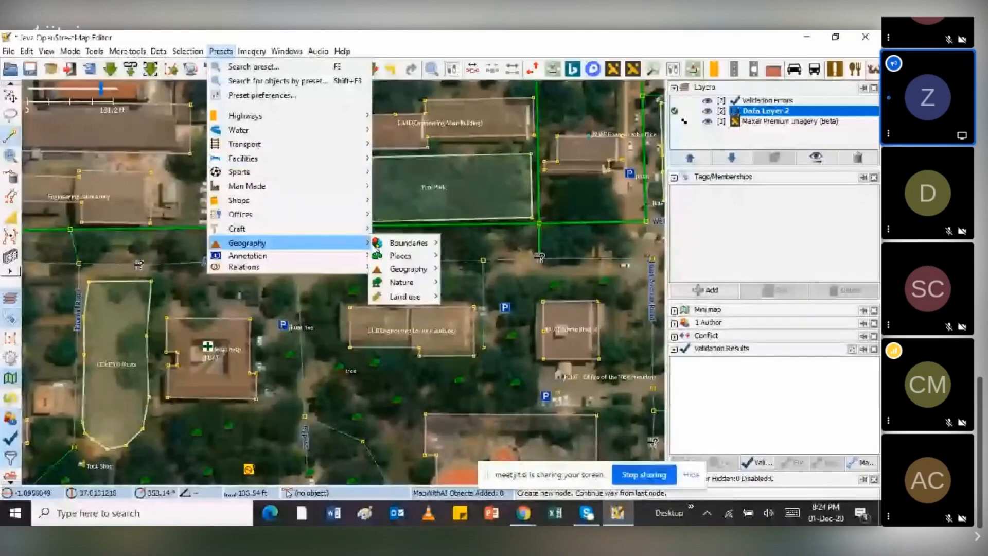
mouse_move(402, 285)
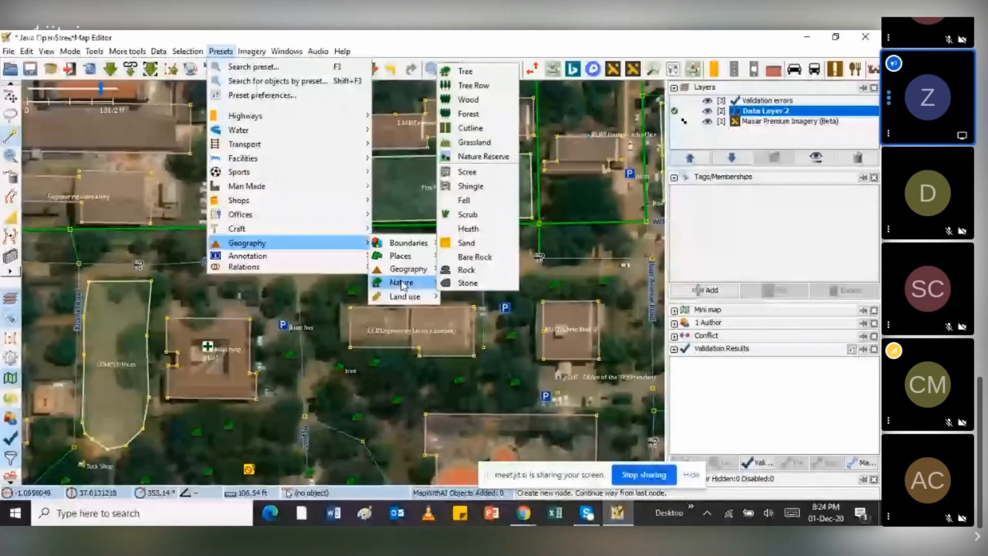
mouse_move(381, 251)
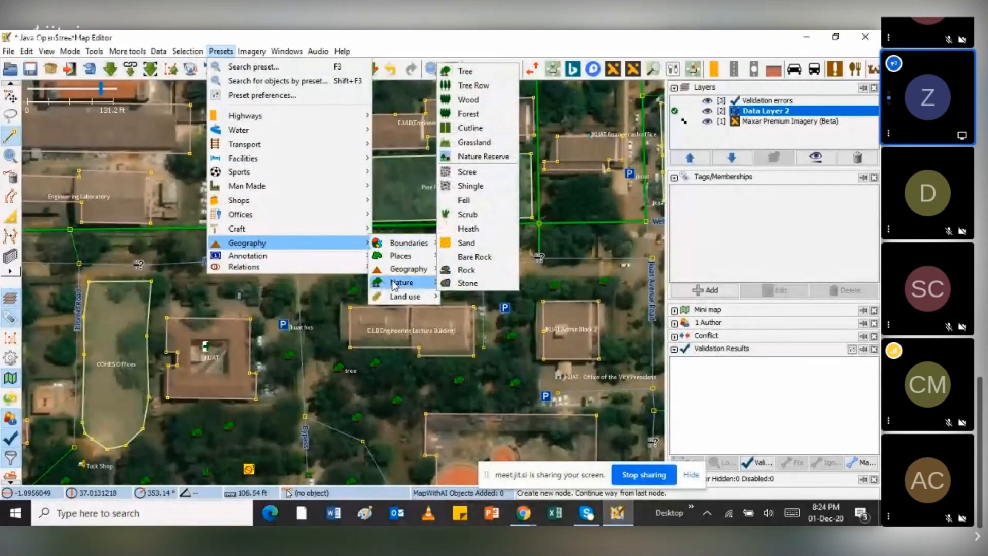
left_click(475, 73)
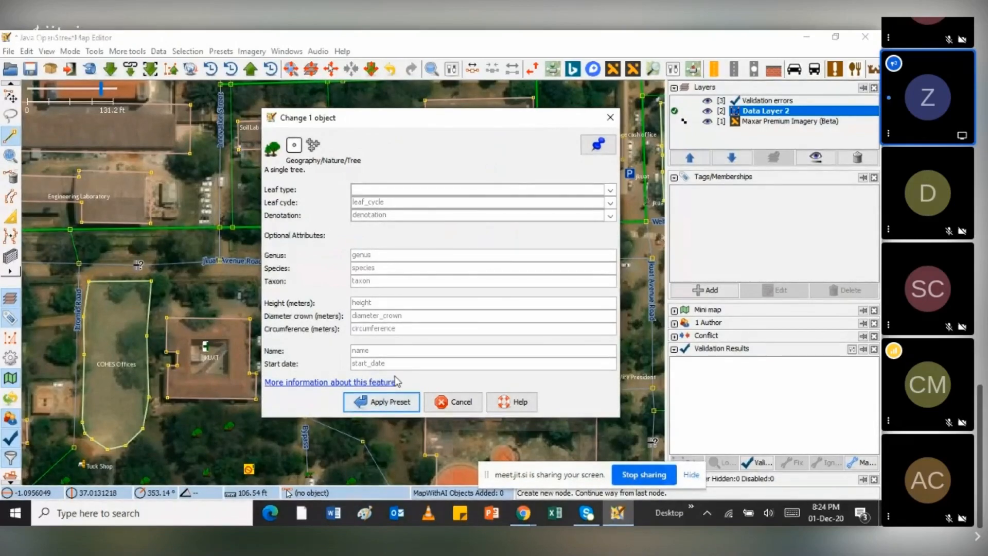
Step: Apply the Tree preset in the Change 1 object dialog, tagging the point natural=tree
left_click(378, 404)
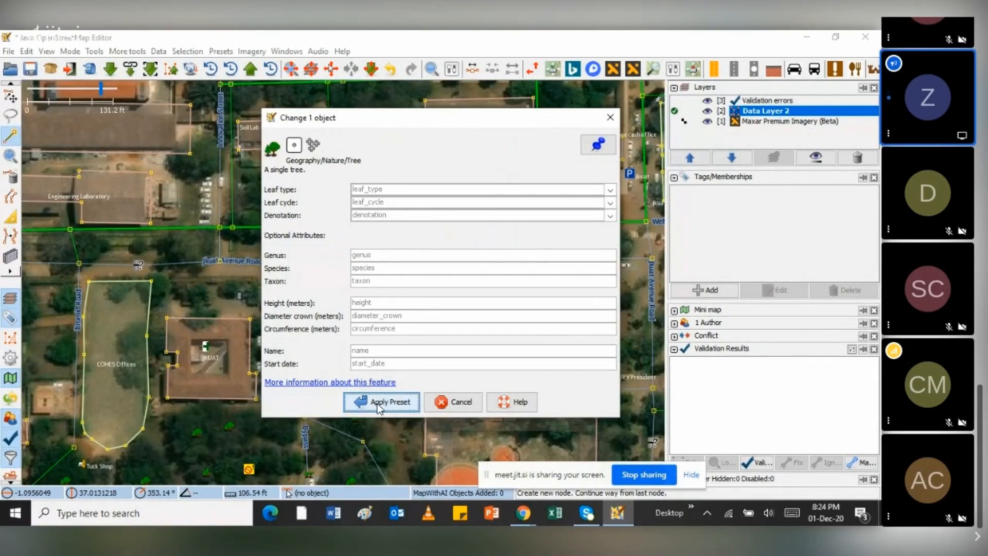
left_click(378, 403)
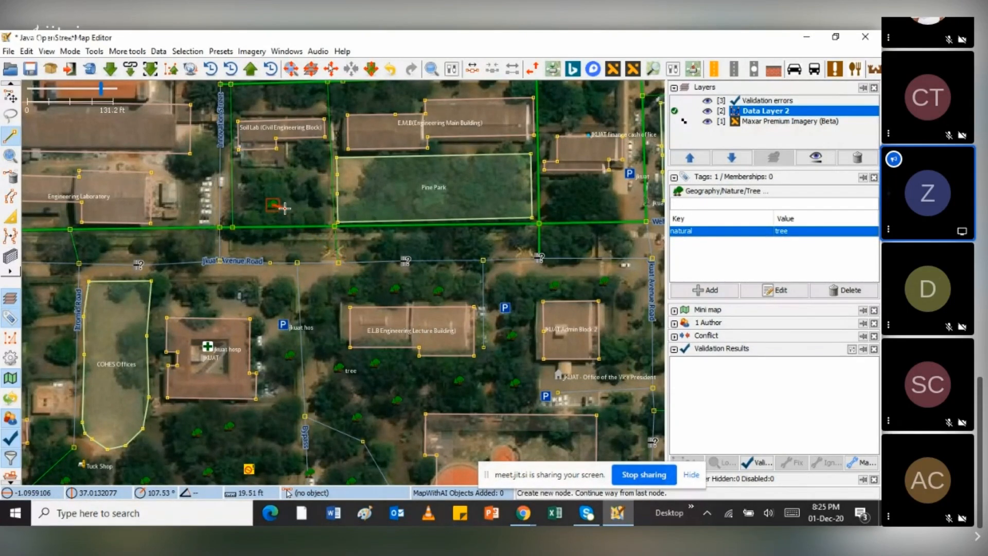
Step: Cancel the stray line from the tree point and return to Select mode, leaving a lone tree node
left_click(326, 287)
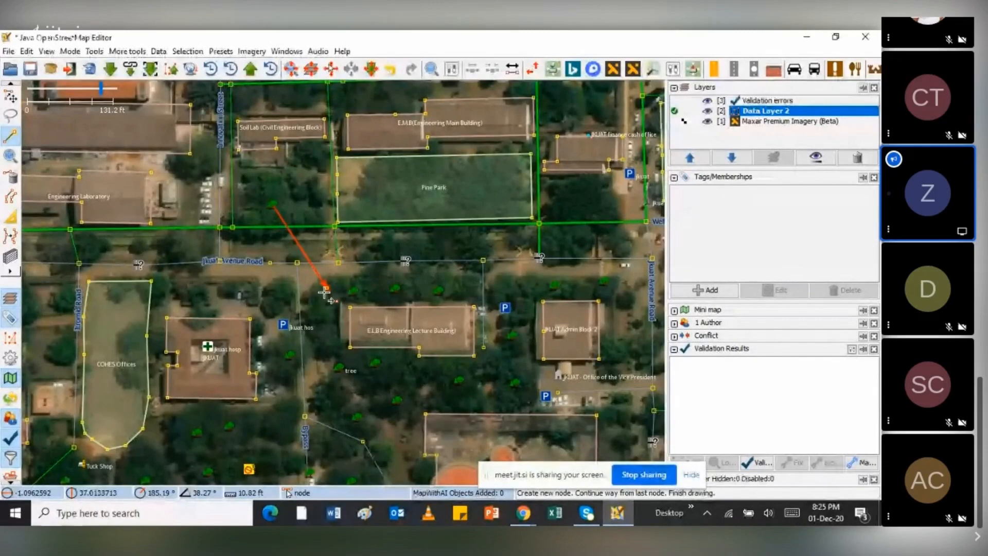
key("Escape")
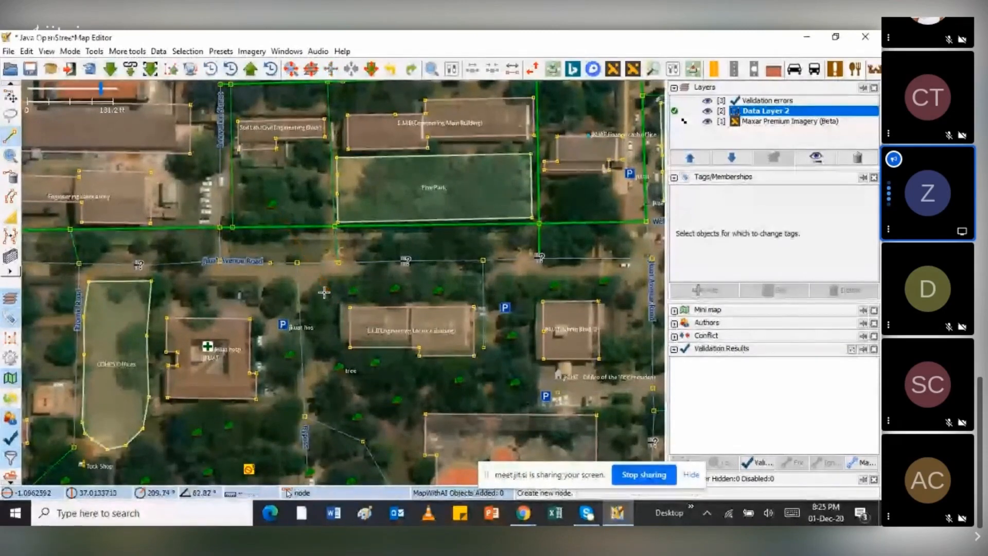
left_click(272, 204)
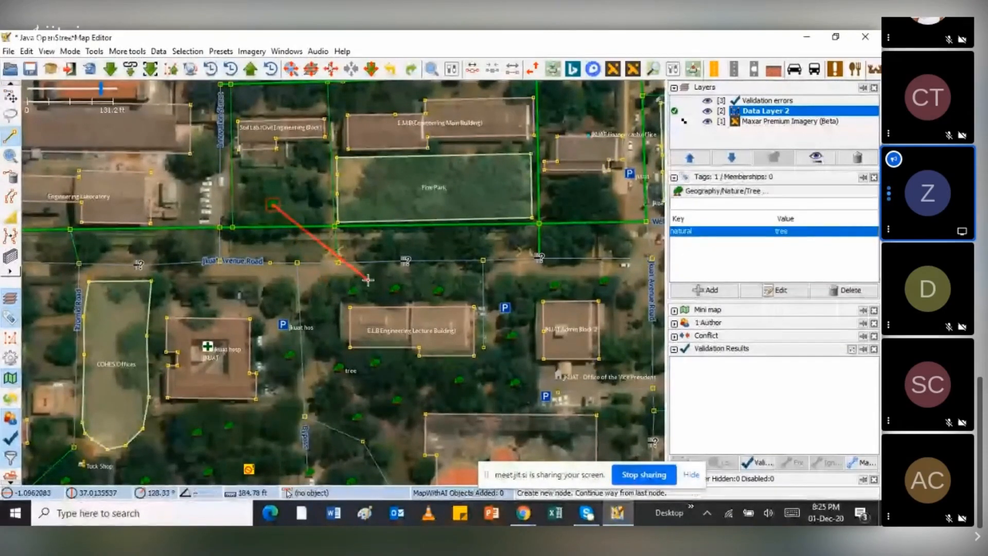
key("Escape")
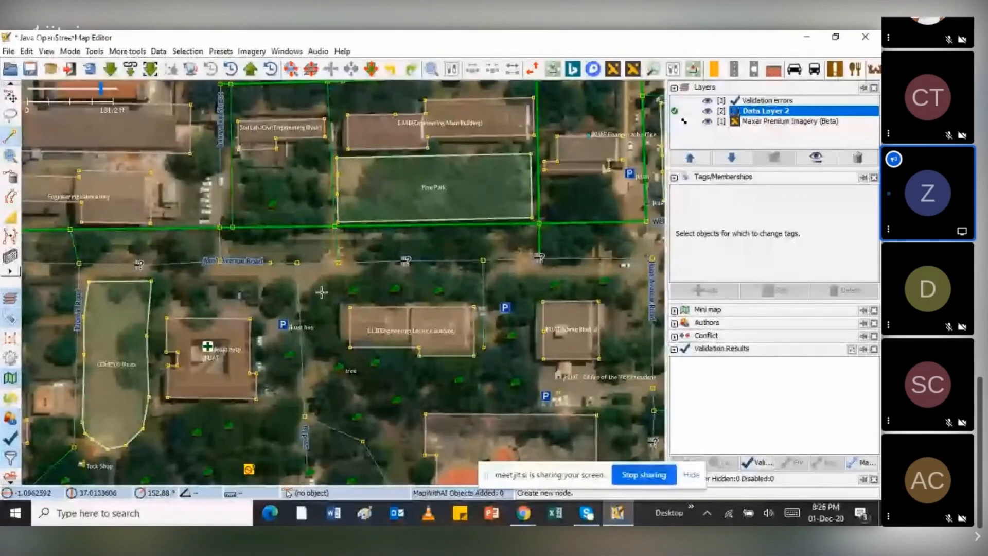
key("s")
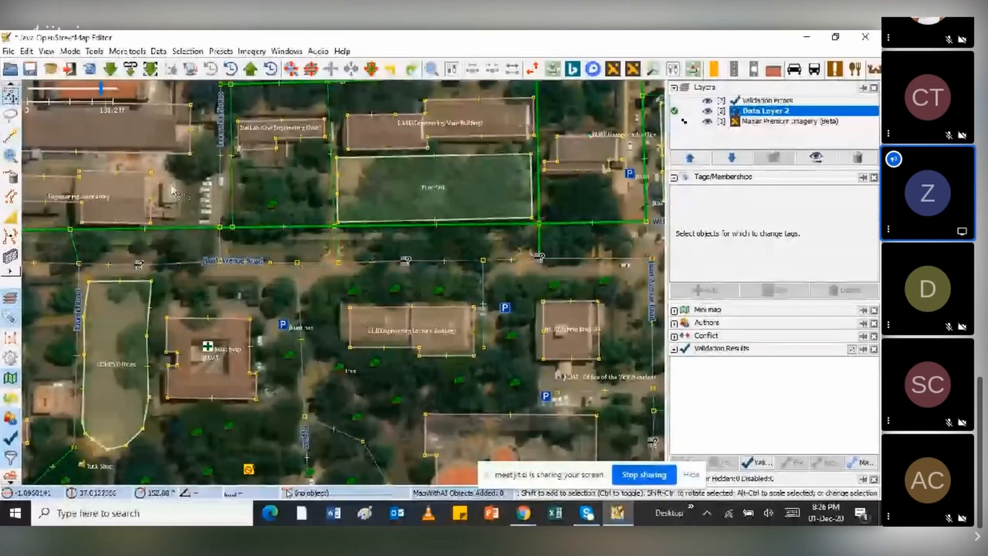
Step: Upload only the selected natural=tree point to the OpenStreetMap server
left_click(273, 206)
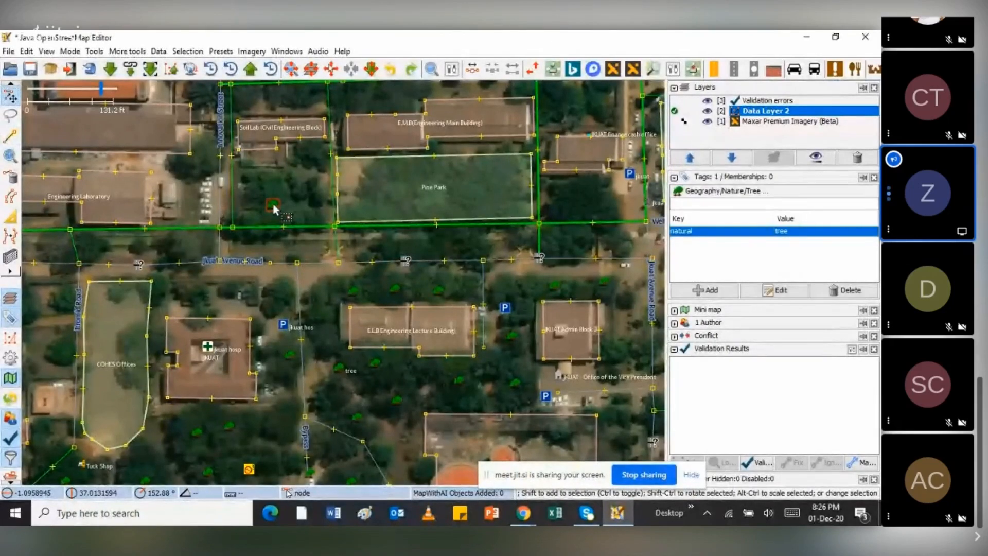
left_click(171, 70)
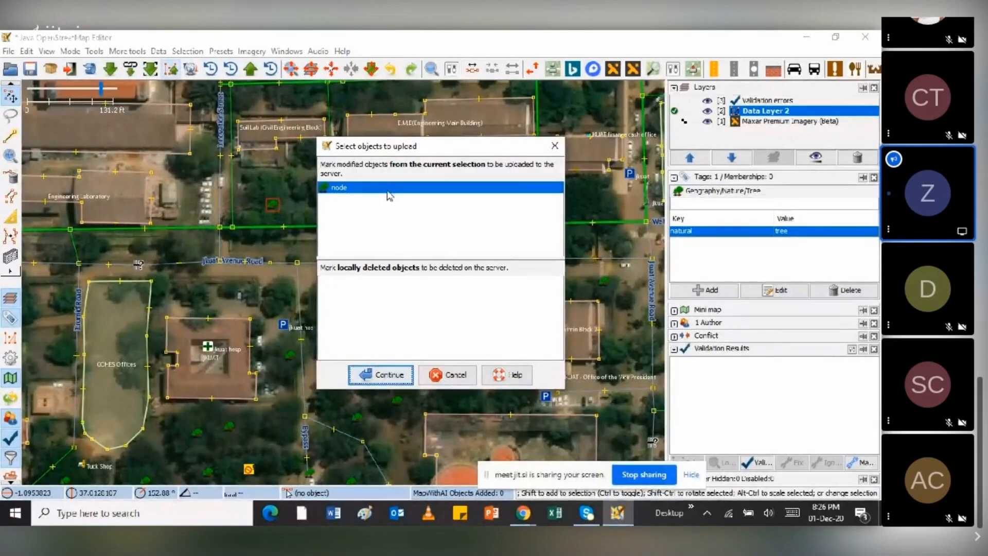
left_click(380, 376)
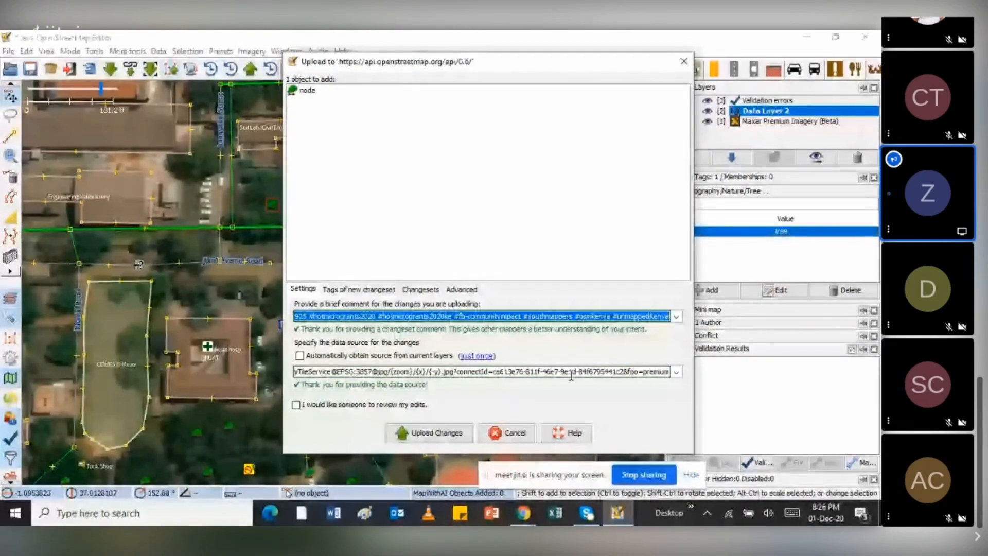
left_click(404, 432)
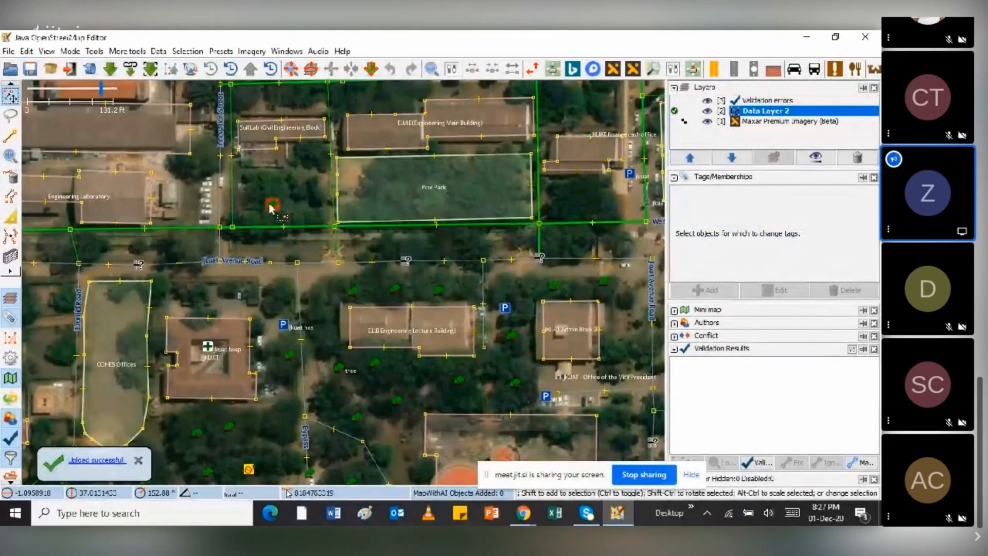
left_click(522, 512)
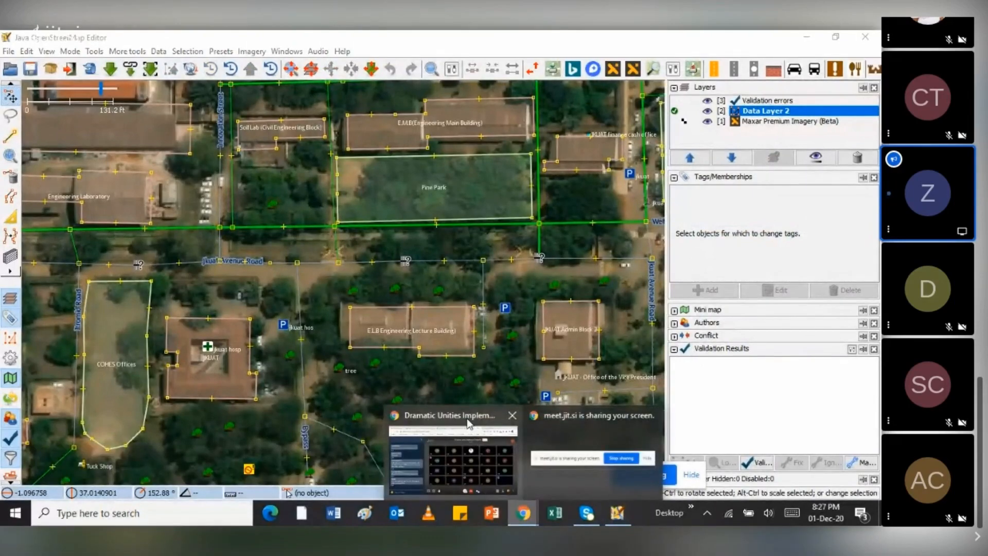
Step: Bring the Jitsi meeting window with the participant grid and chat to the front
left_click(468, 423)
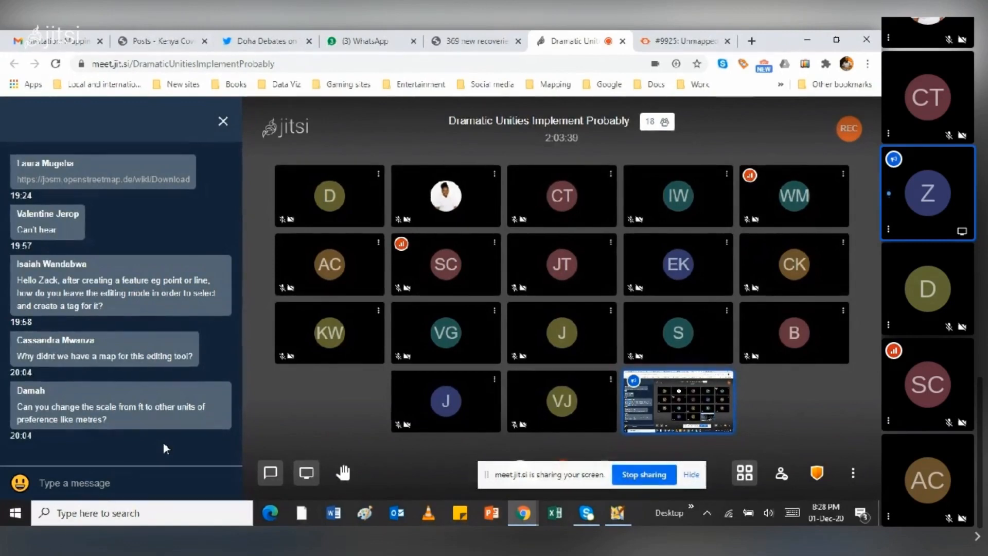
Step: Open the project #9925 Unmapped Kenya: South C page and read through its instructions
left_click(684, 43)
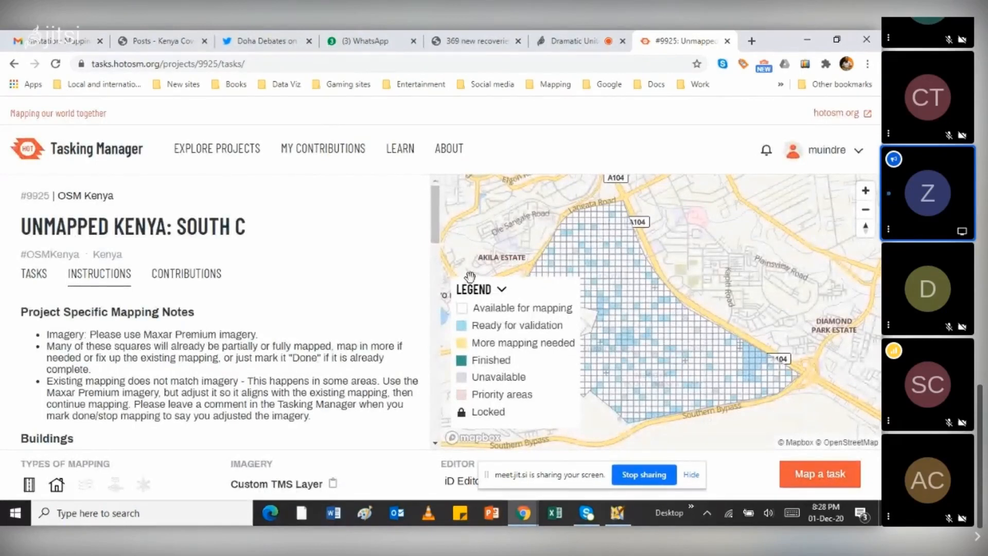
left_click_drag(550, 478, 574, 139)
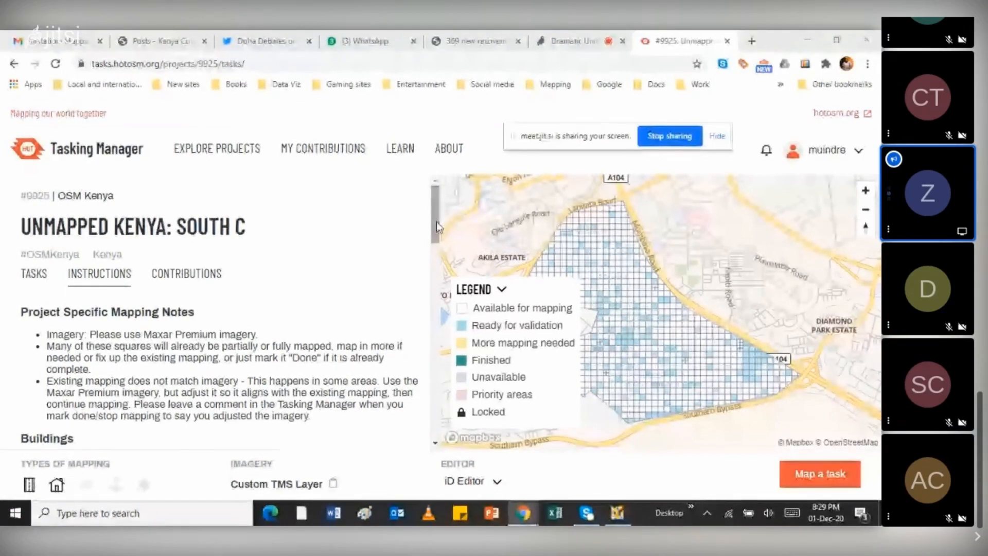
scroll(437, 221, "down", 3)
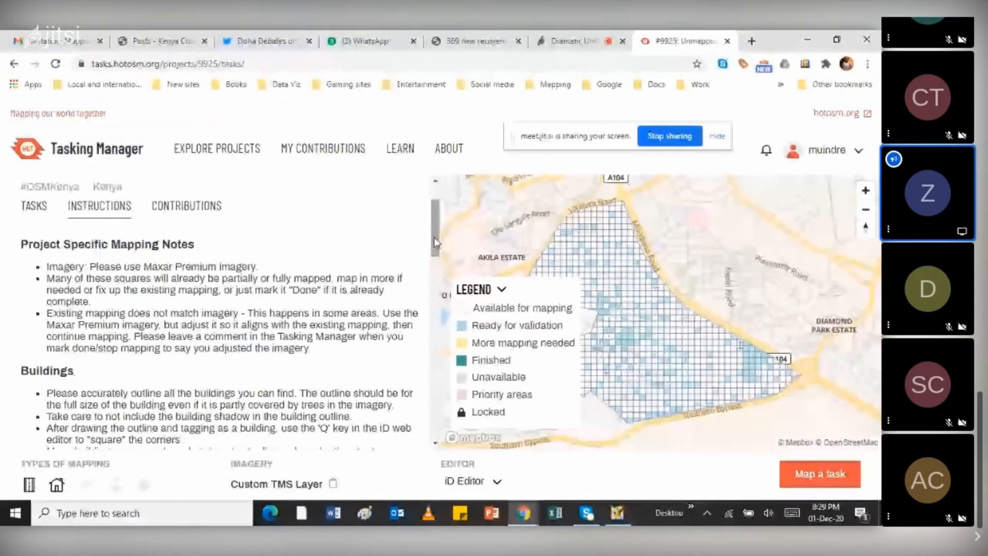
mouse_move(434, 236)
left_mouse_down()
mouse_move(438, 260)
mouse_move(438, 251)
left_mouse_up()
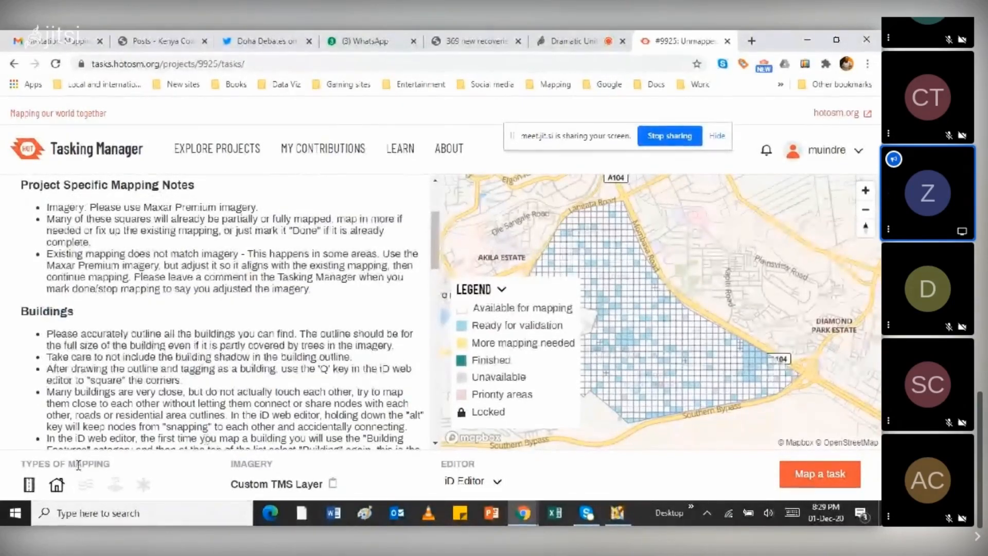
Step: Choose JOSM as the project's editor and return to the JOSM window
left_click(496, 484)
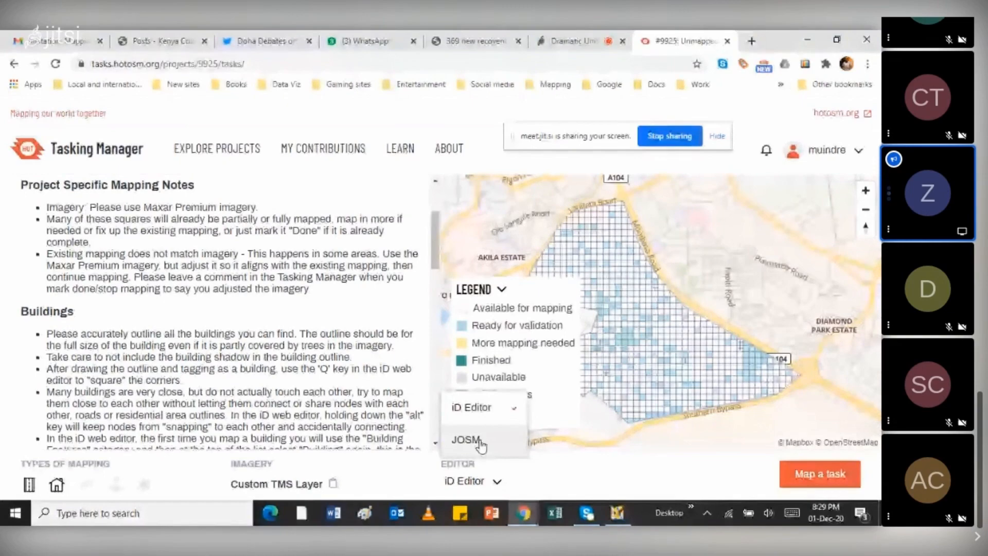
left_click(466, 440)
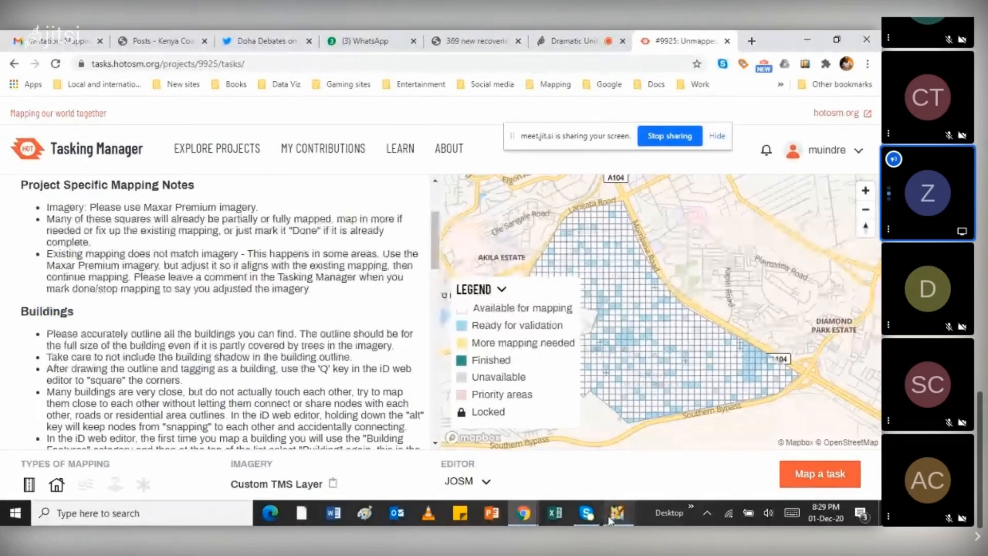
mouse_move(613, 519)
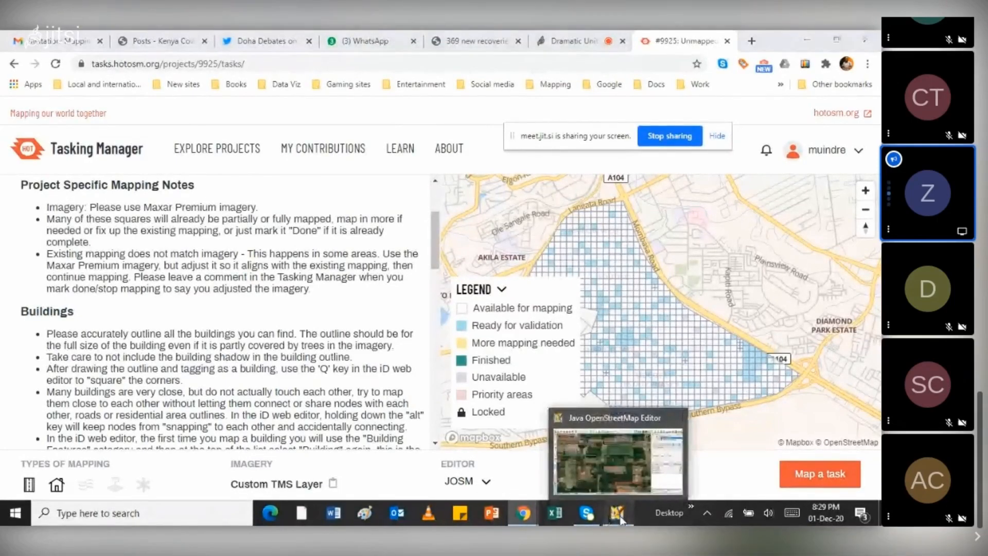
left_click(619, 516)
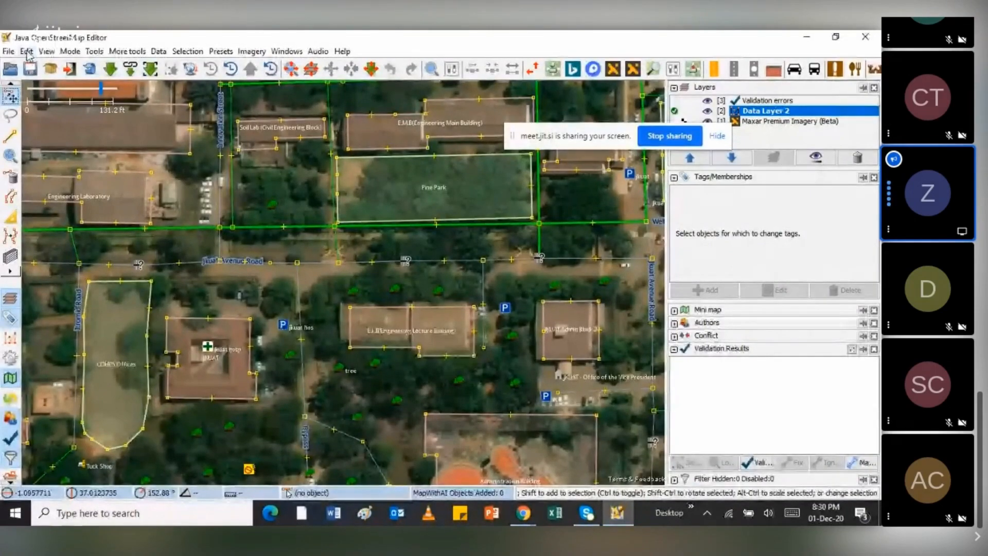
Step: Open JOSM's Edit menu
left_click(27, 52)
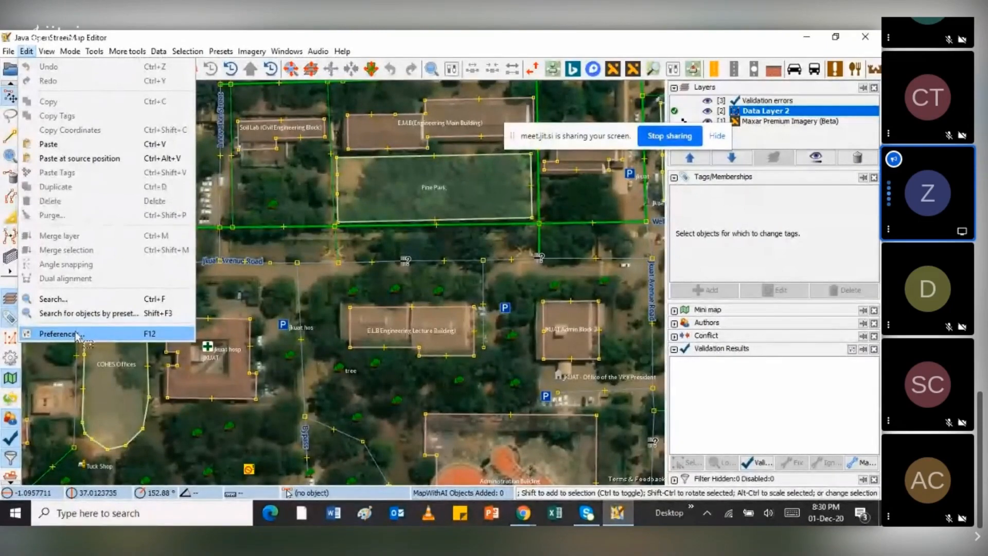
Step: Open Edit > Preferences, reopening it until it lands on the Remote Control page
left_click(79, 335)
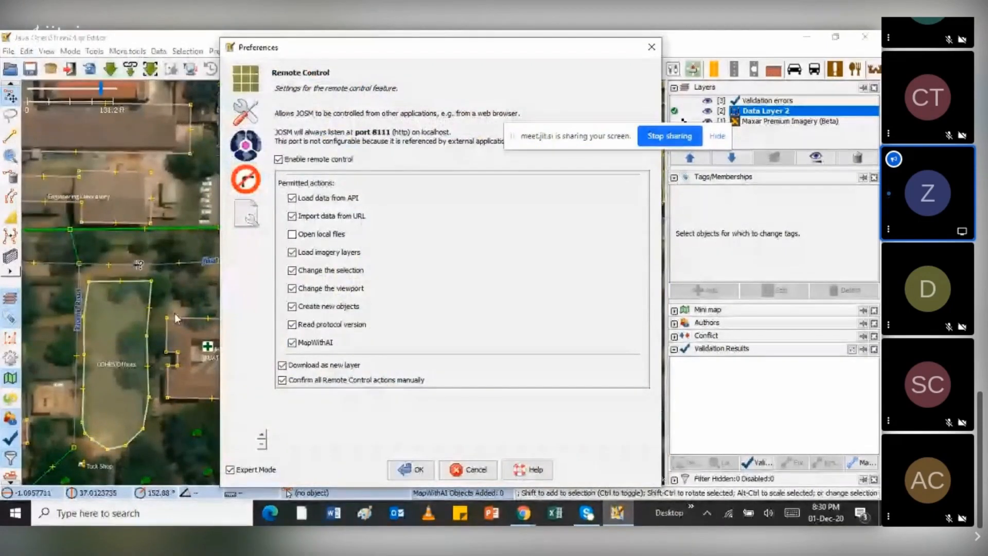
left_click(652, 48)
left_click(25, 53)
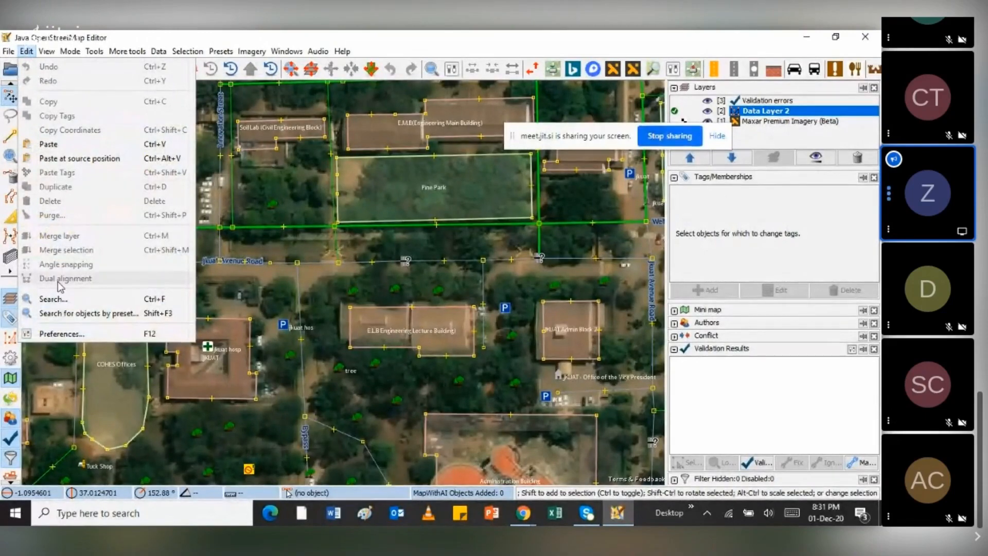
left_click(63, 334)
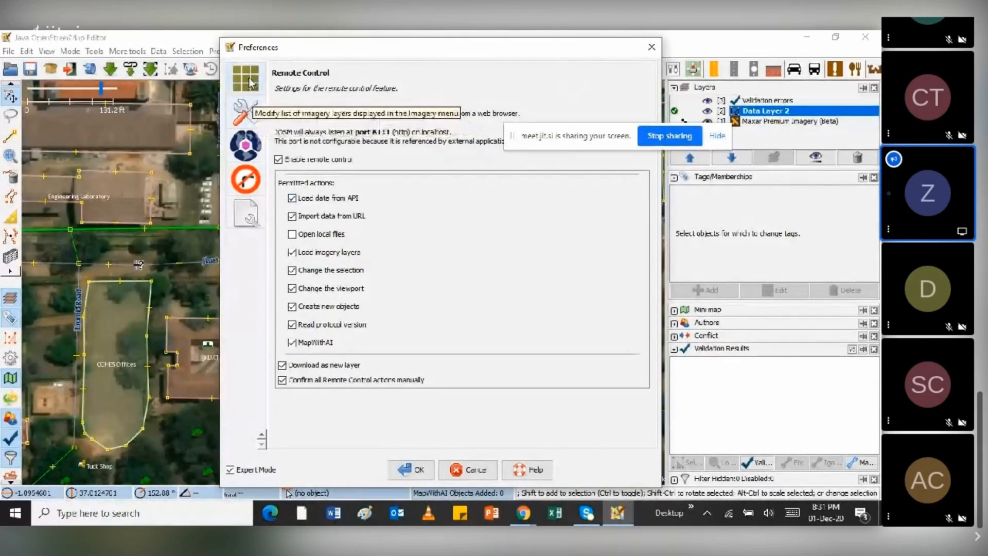
left_click(651, 48)
left_click(26, 51)
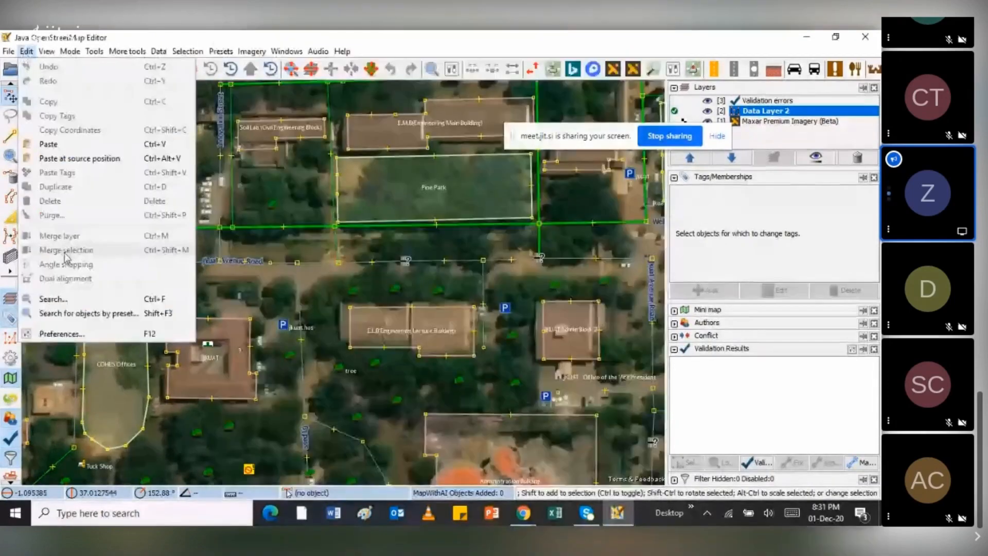
left_click(60, 334)
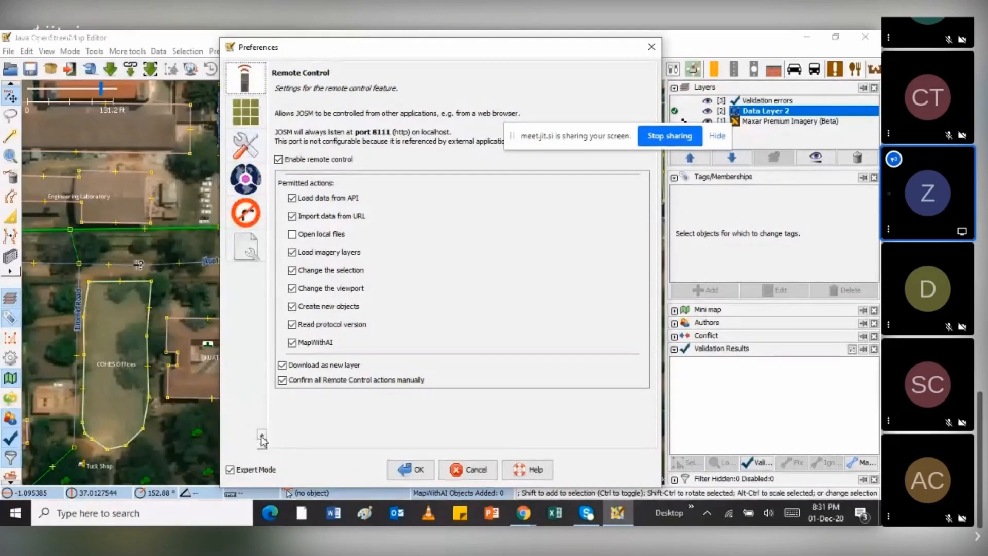
scroll(263, 439, "up", 3)
scroll(262, 439, "up", 3)
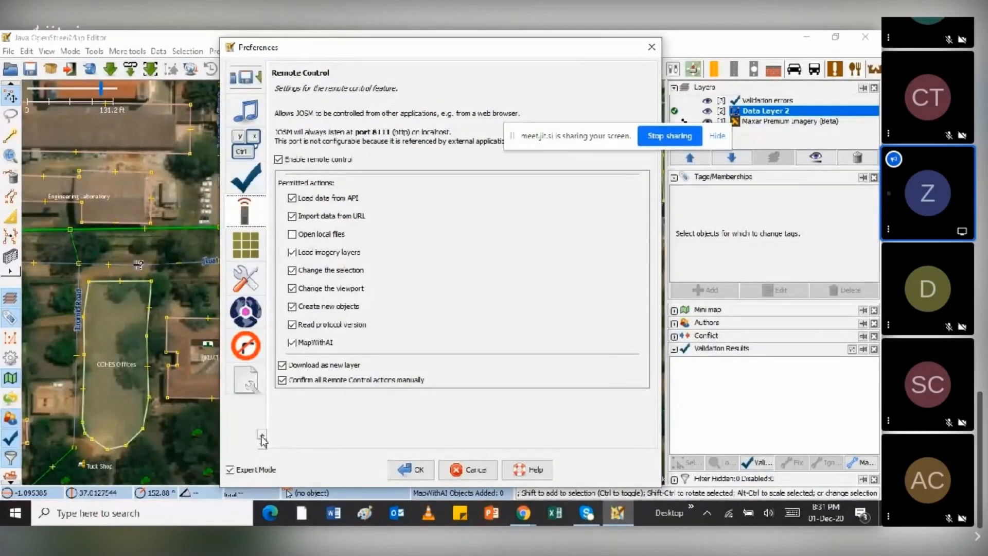
scroll(263, 439, "up", 2)
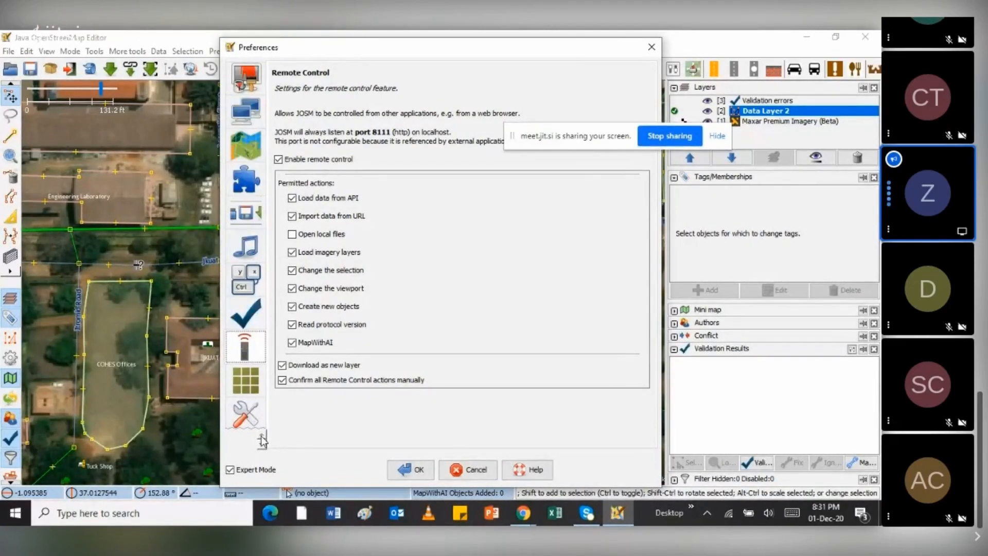
Step: Keep Enable remote control switched on (port 8111) and save the preferences with OK
left_click(249, 88)
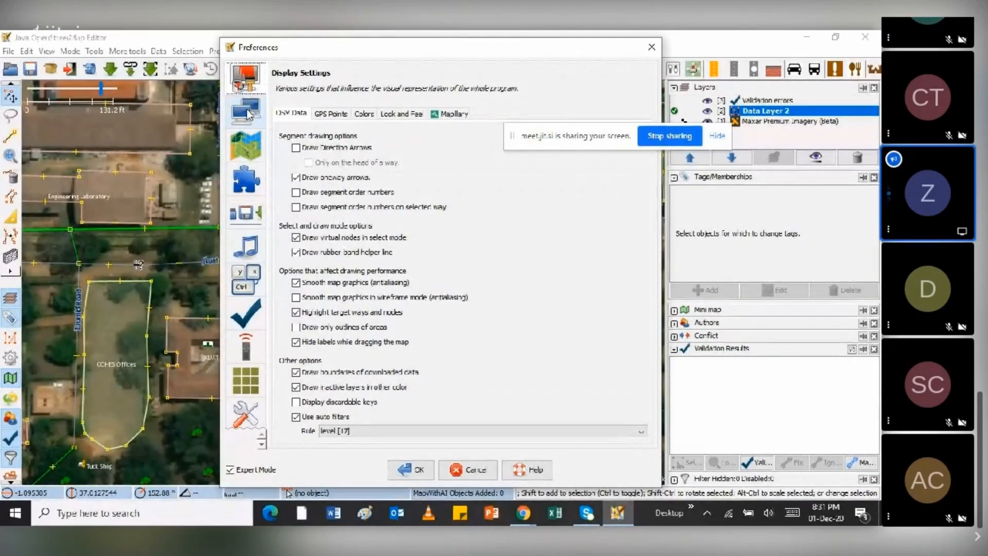
left_click(249, 115)
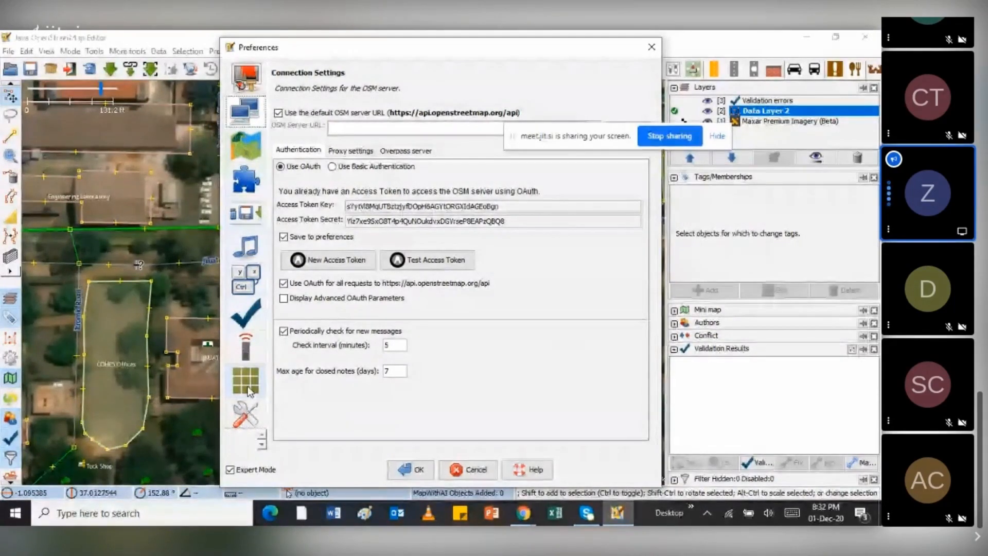
left_click(252, 354)
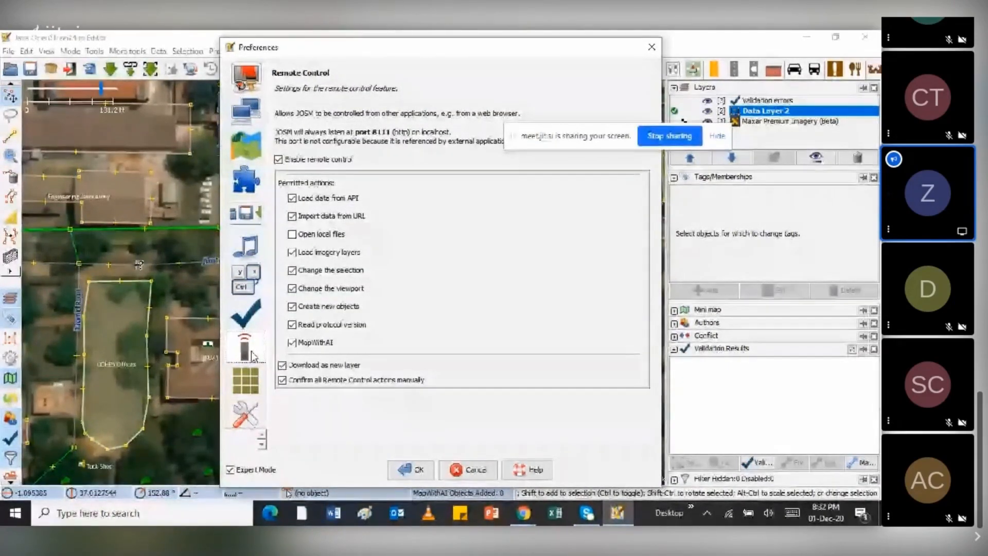
left_click(278, 161)
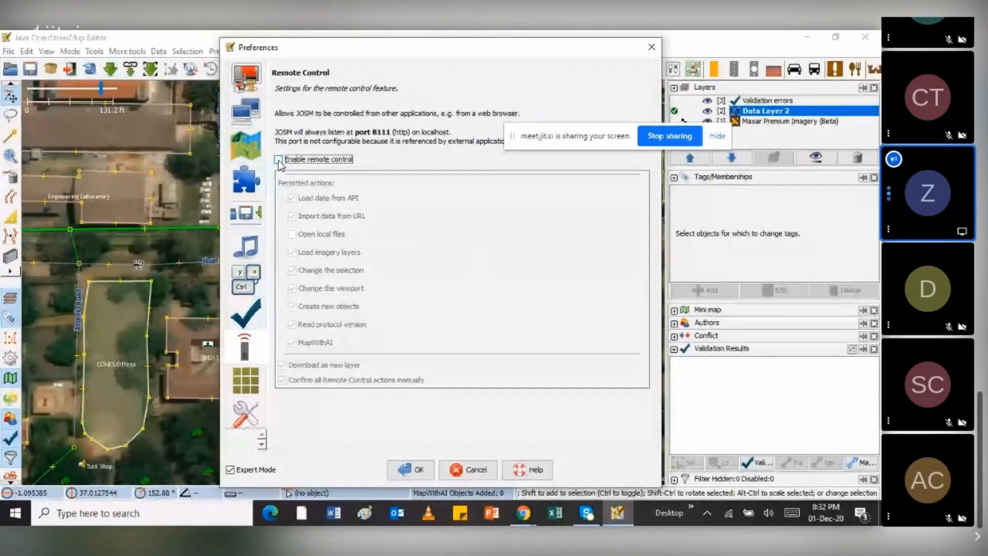
left_click(279, 160)
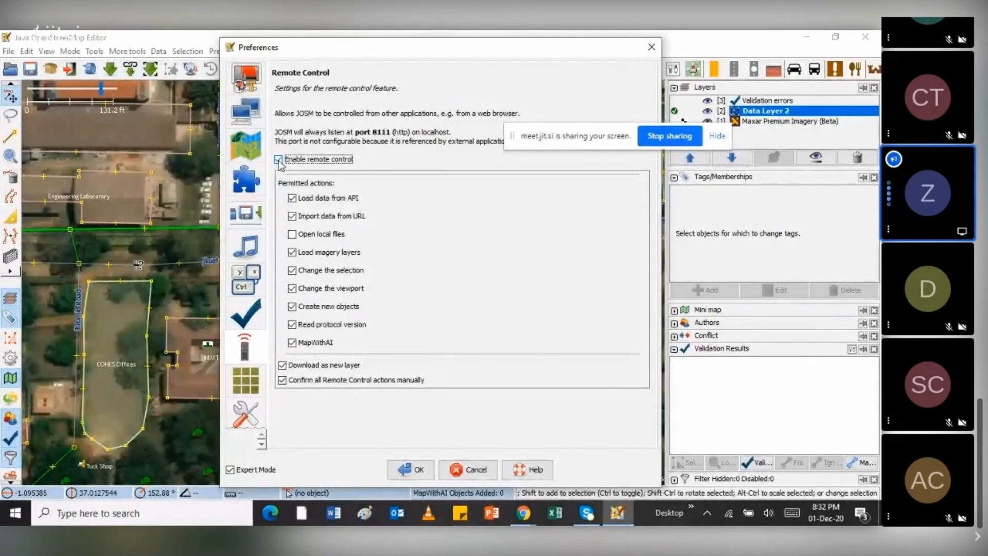
left_click(410, 469)
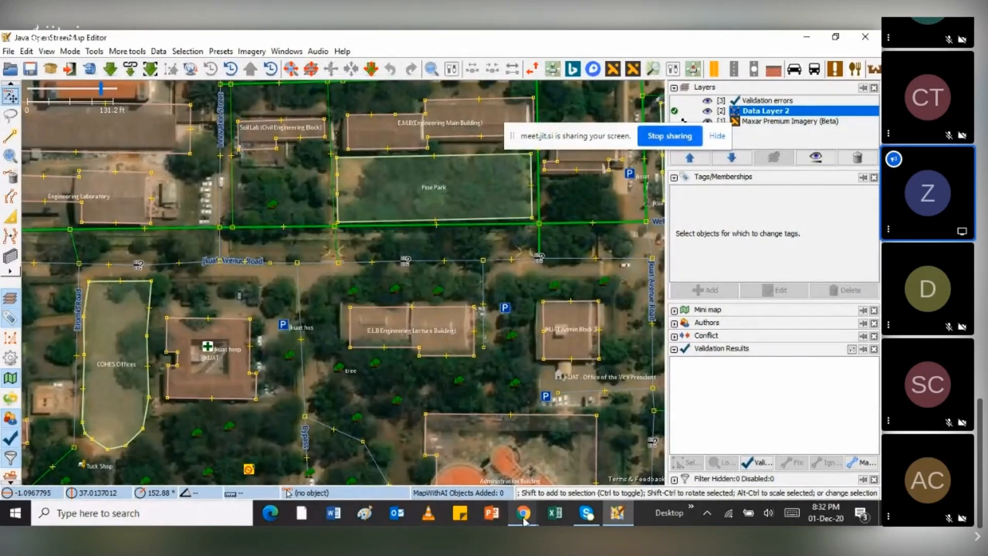
mouse_move(525, 521)
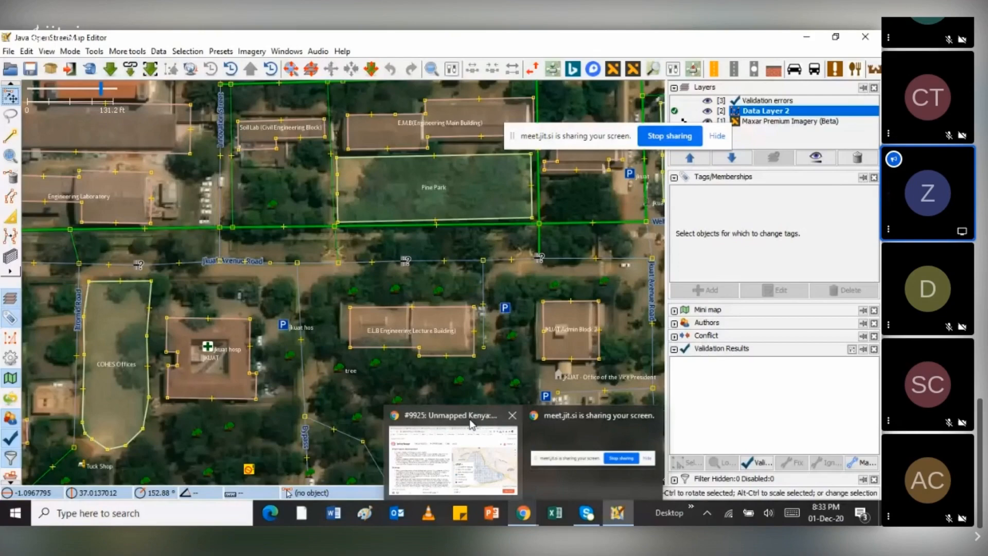
Step: Bring the '#9925: Unmapped Kenya' Tasking Manager page to the front in Chrome
left_click(471, 424)
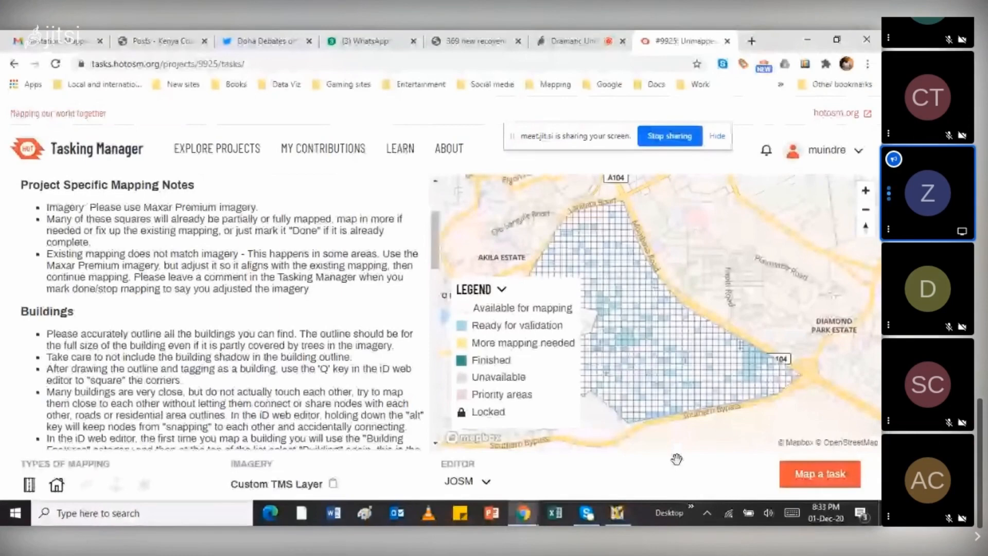
Step: Switch the task's editor from iD Editor to JOSM in the Editor dropdown
mouse_move(618, 514)
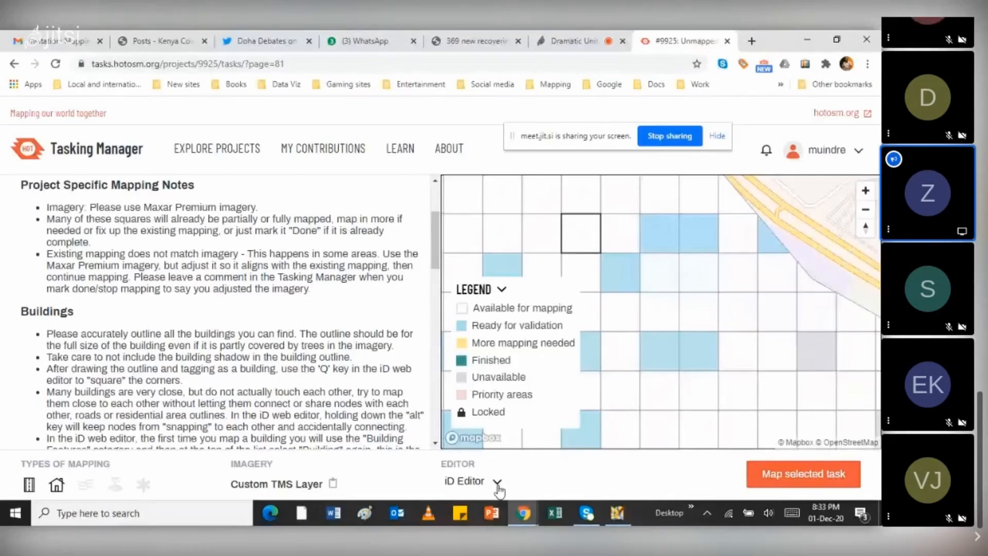
left_click(497, 484)
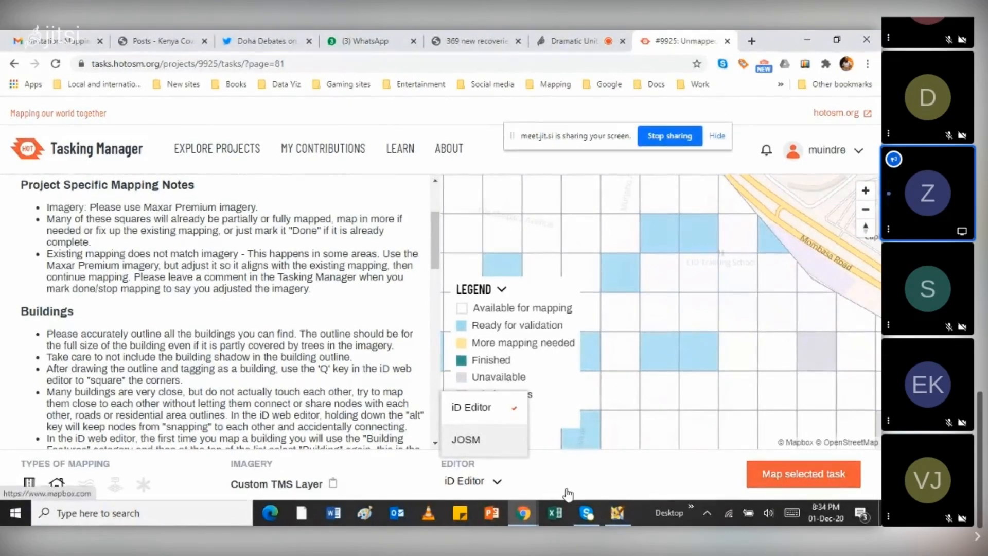
left_click(478, 440)
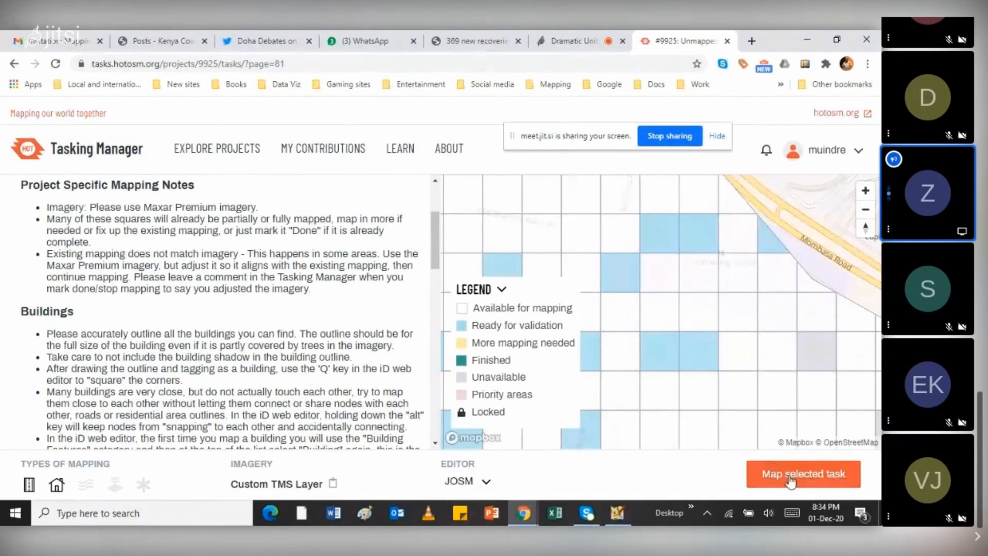
Step: Bring JOSM forward to show its Confirm Remote Control action dialog
left_click(621, 515)
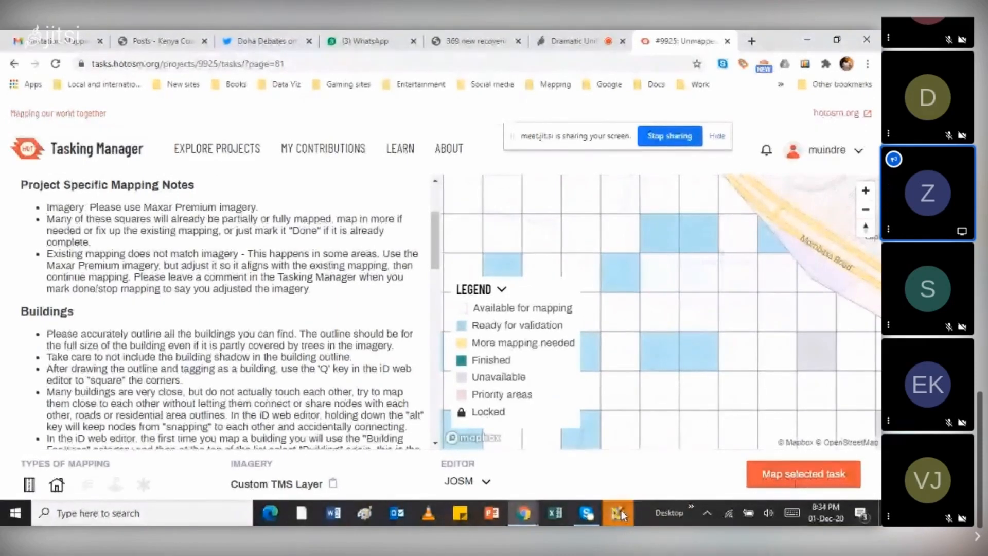
mouse_move(619, 515)
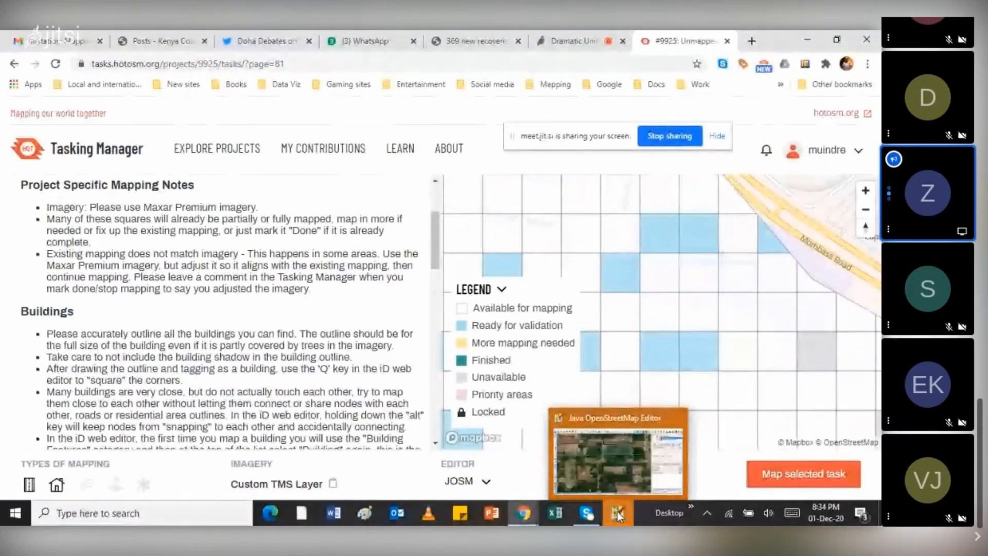
left_click(617, 514)
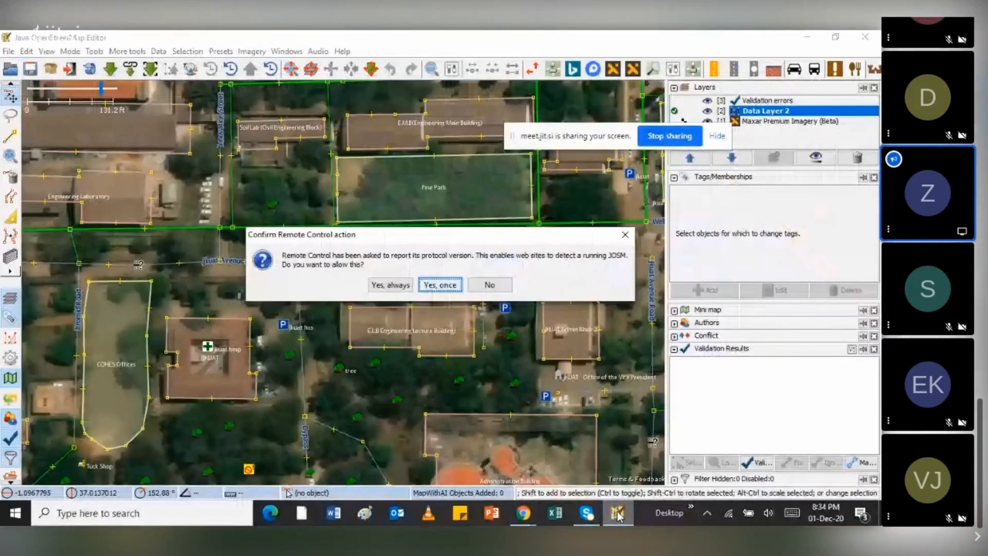
Step: Always allow JOSM remote control requests, then return to the Tasking Manager page in Chrome
left_click(386, 289)
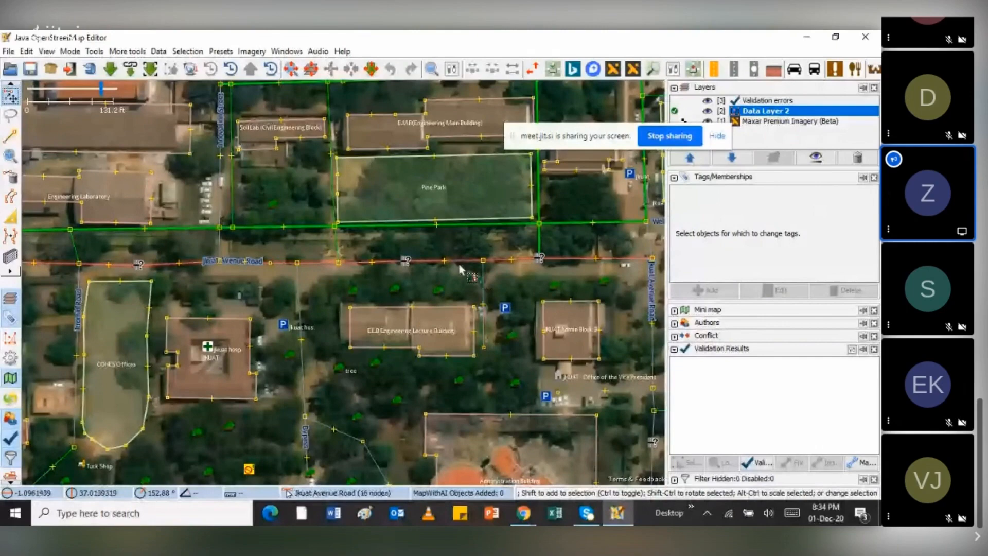
mouse_move(624, 522)
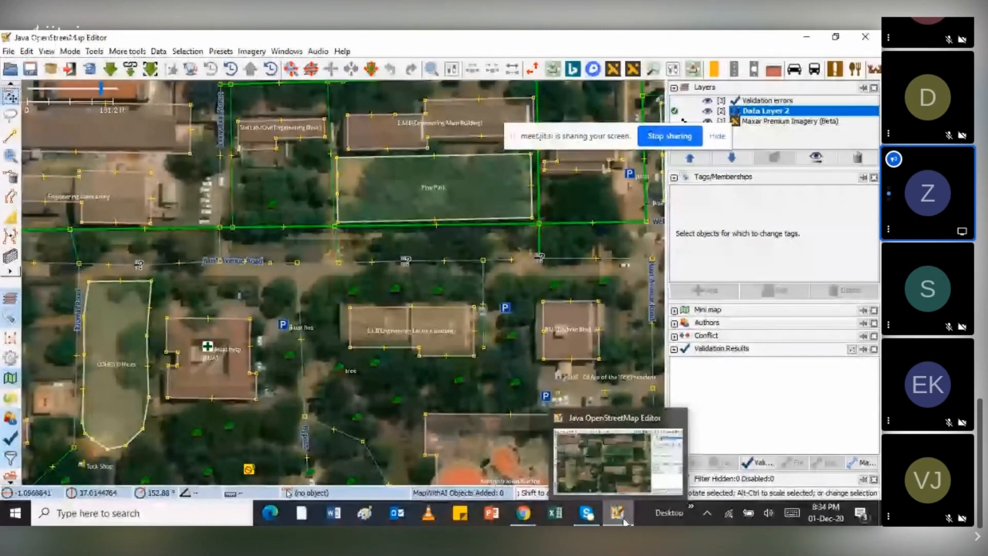
left_click(523, 513)
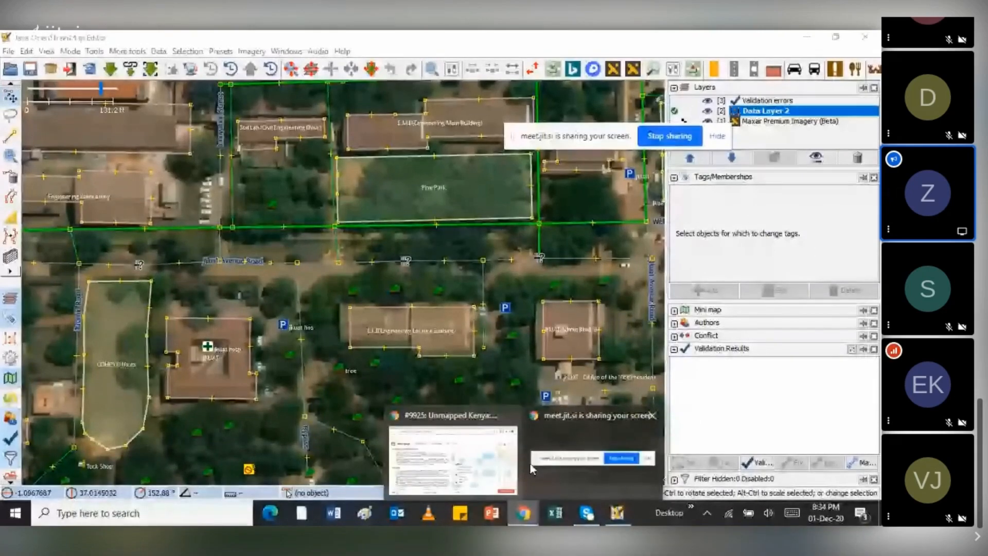
left_click(533, 469)
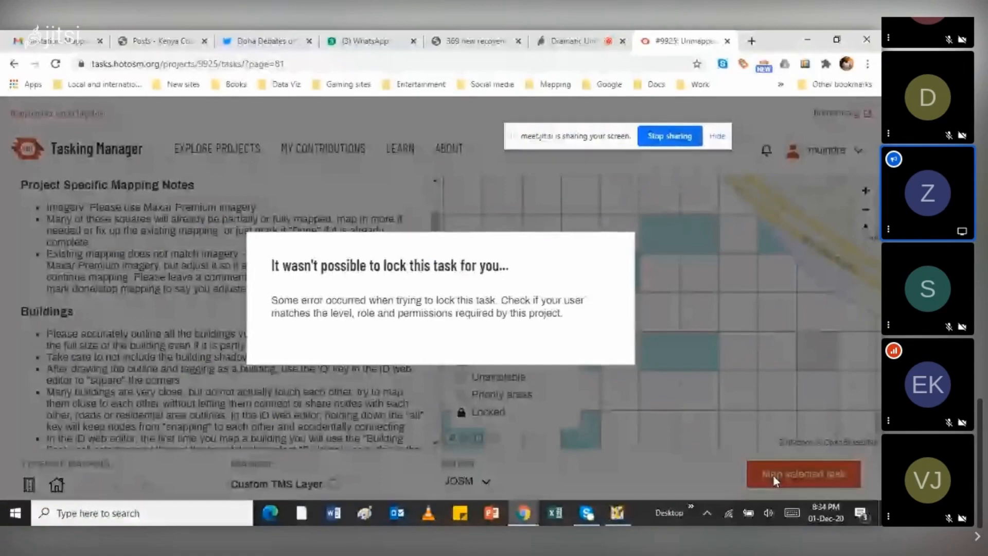
Step: Dismiss the task lock error and select a different task square on the grid
left_click(774, 477)
left_click(775, 477)
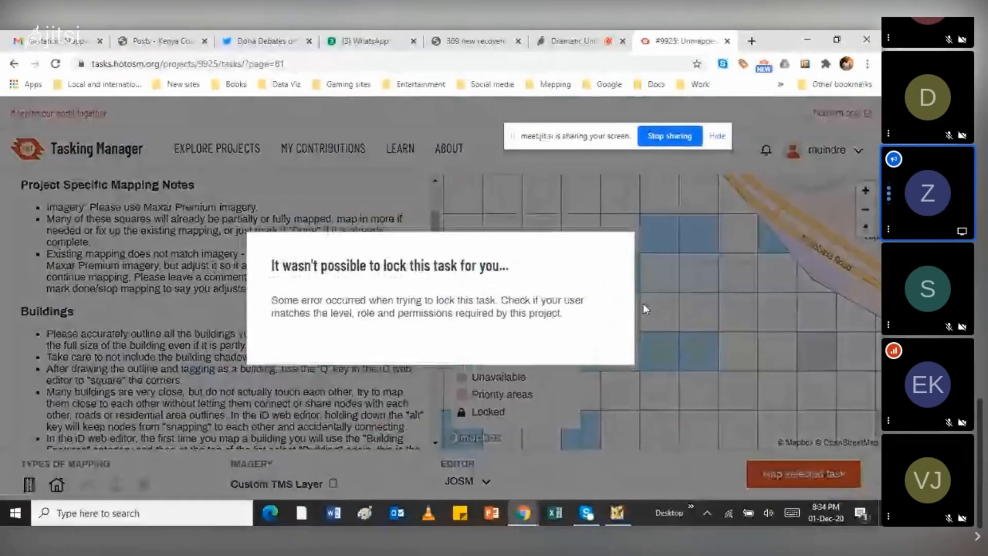
left_click(658, 402)
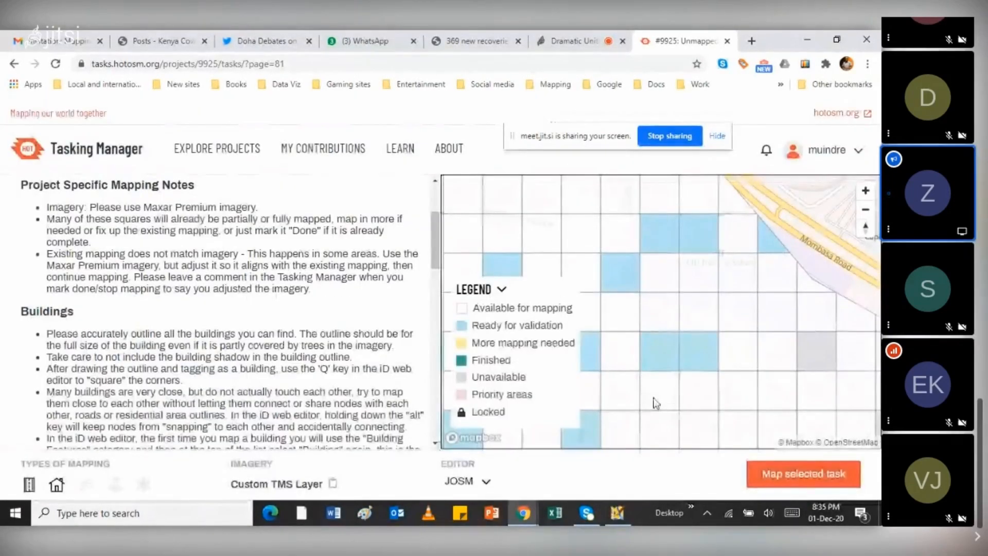
left_click(659, 403)
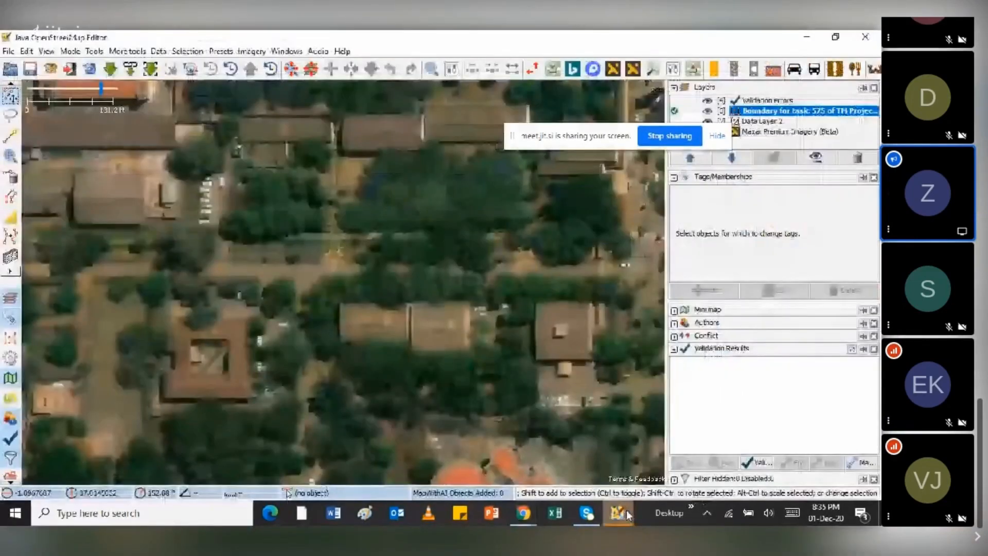
Step: Zoom the map to the task boundary square and select its boundary outline
key("1")
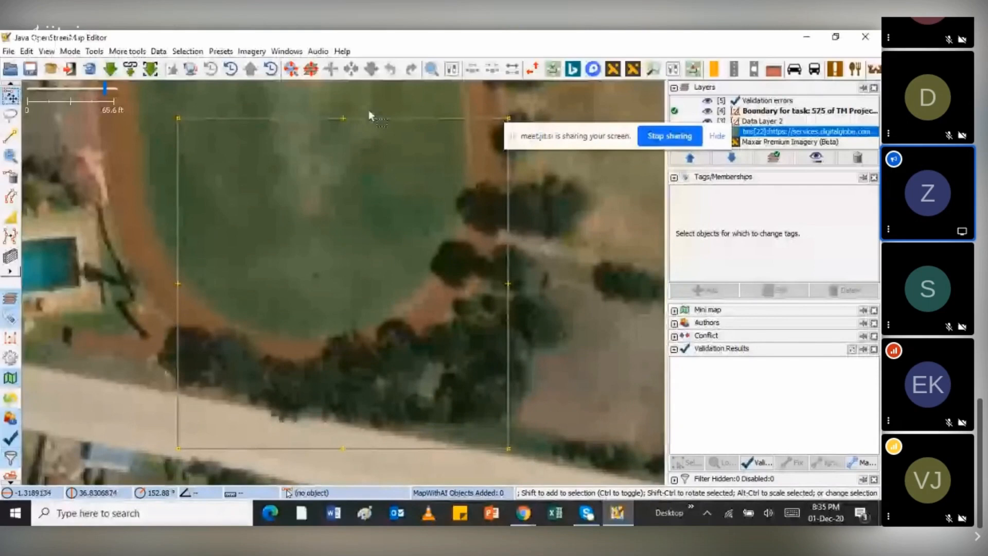
left_click(179, 143)
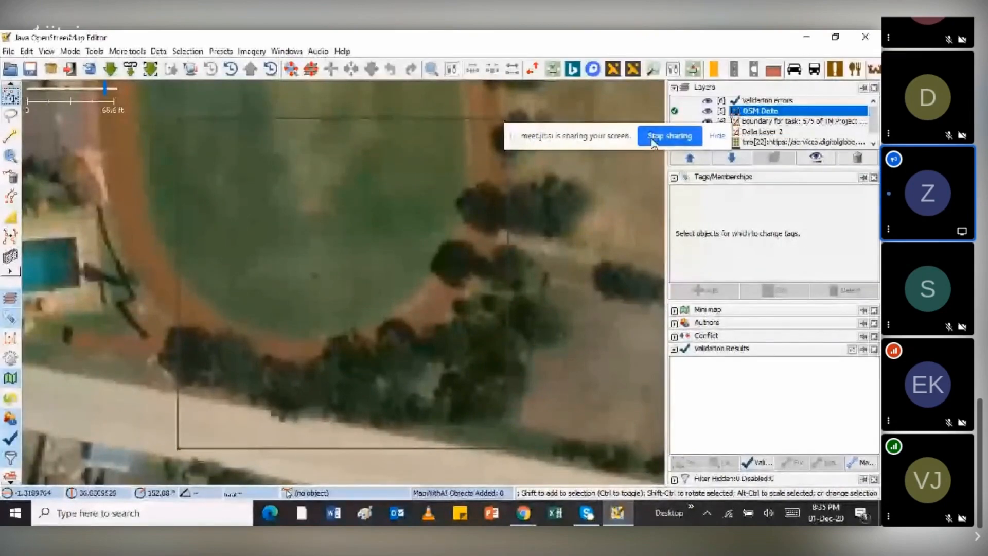
left_click_drag(605, 131, 563, 43)
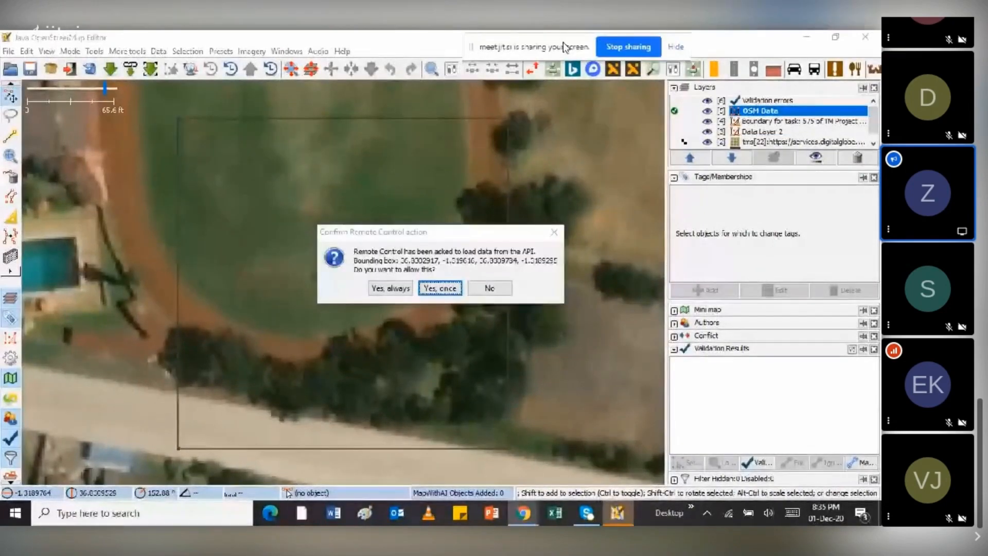
Step: Allow the data download once and make the 'Boundary for task' layer the active layer
left_click(441, 289)
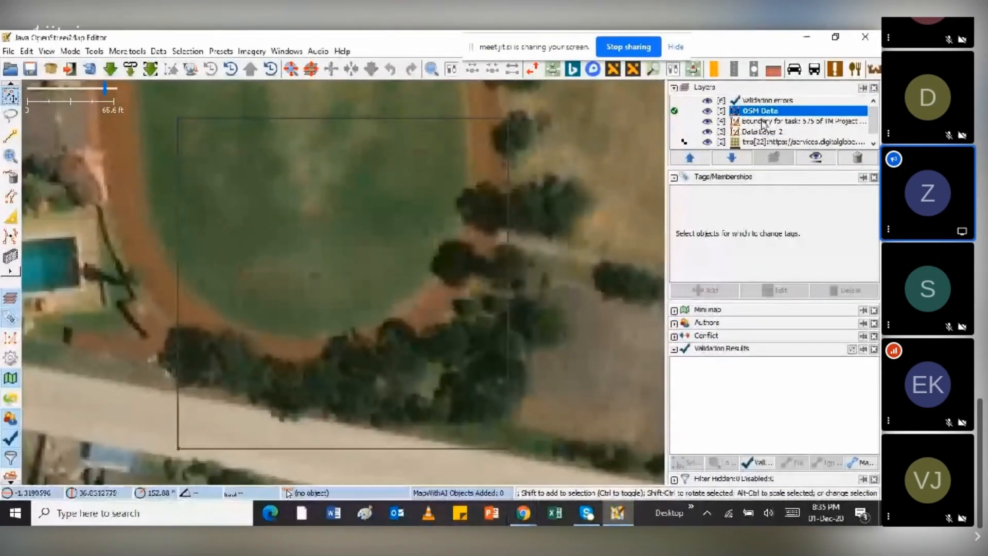
left_click(762, 131)
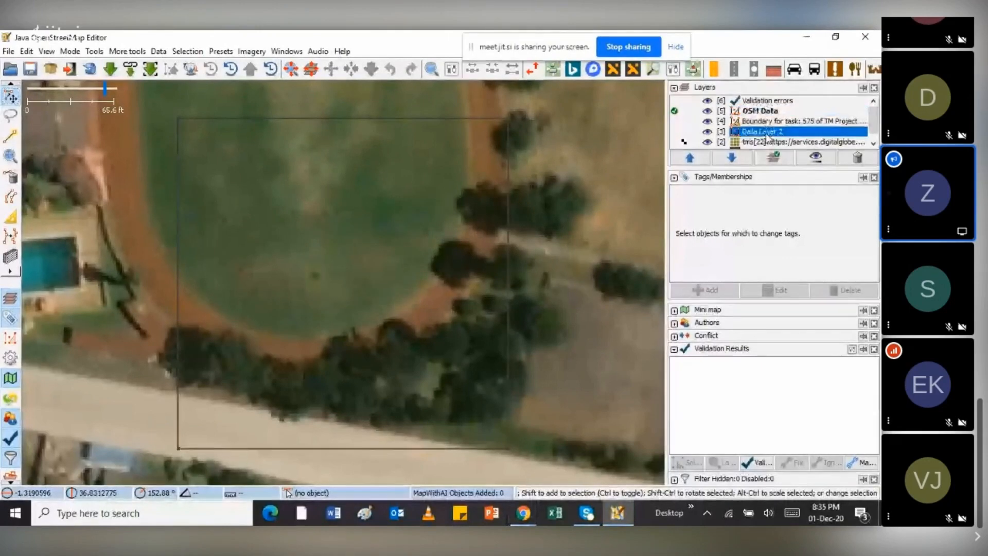
left_click(770, 112)
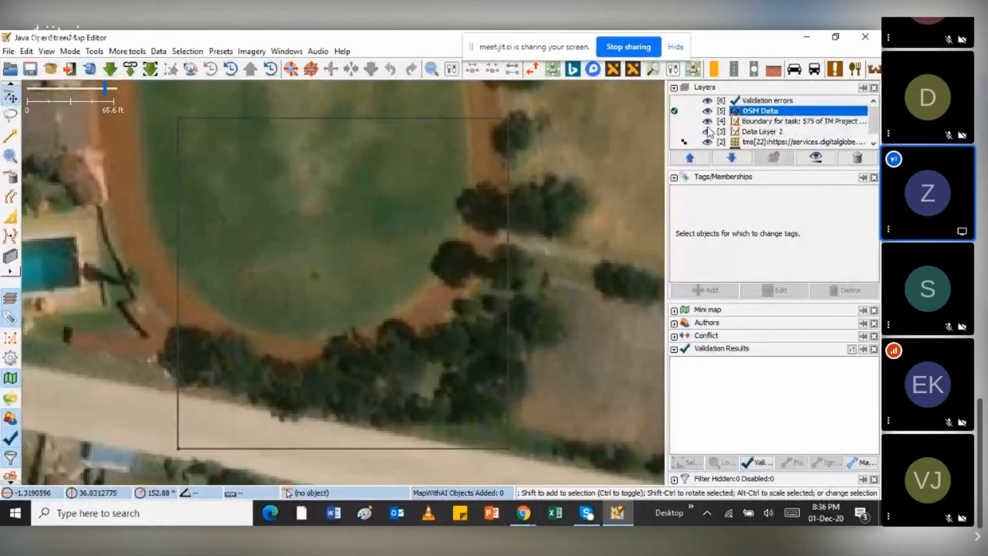
left_click(755, 132)
left_click(873, 138)
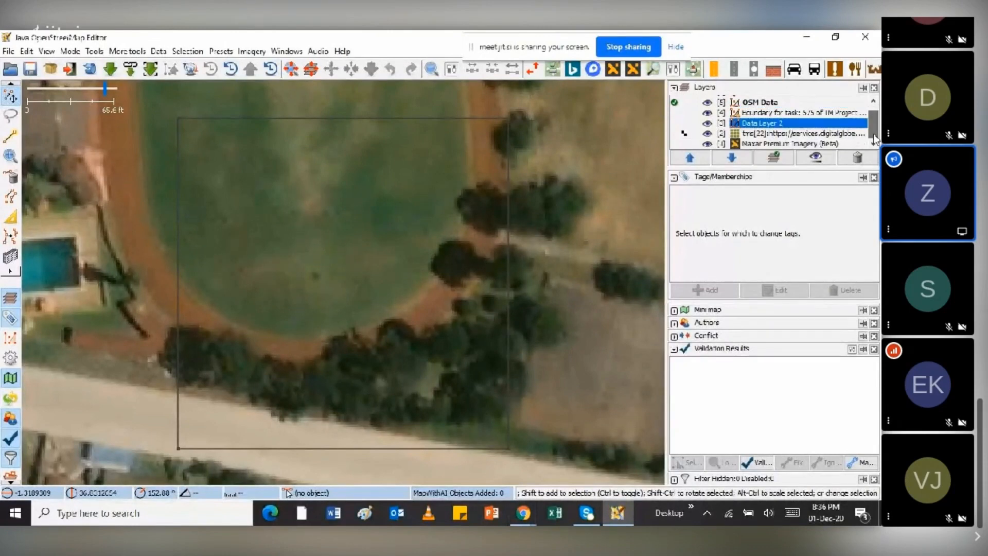
left_click(770, 120)
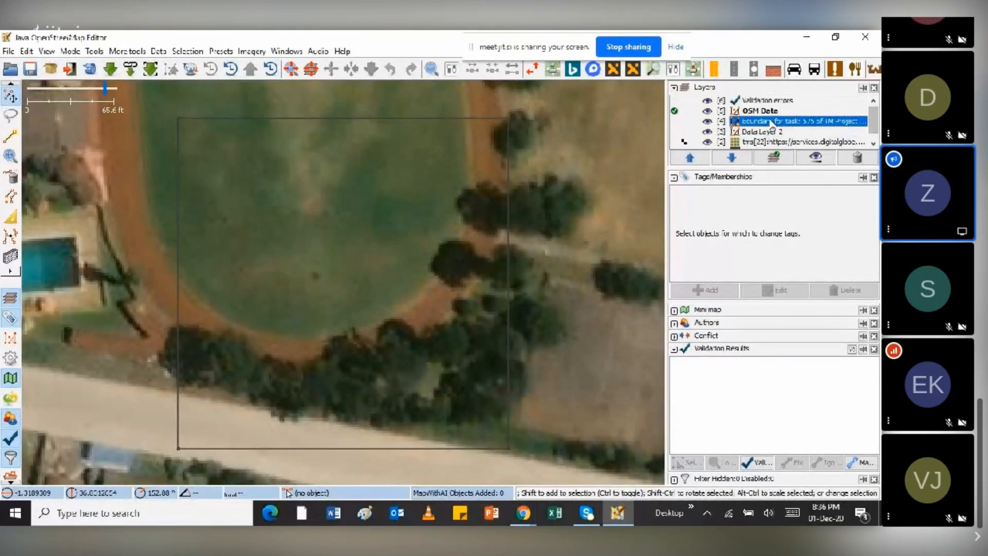
double_click(770, 122)
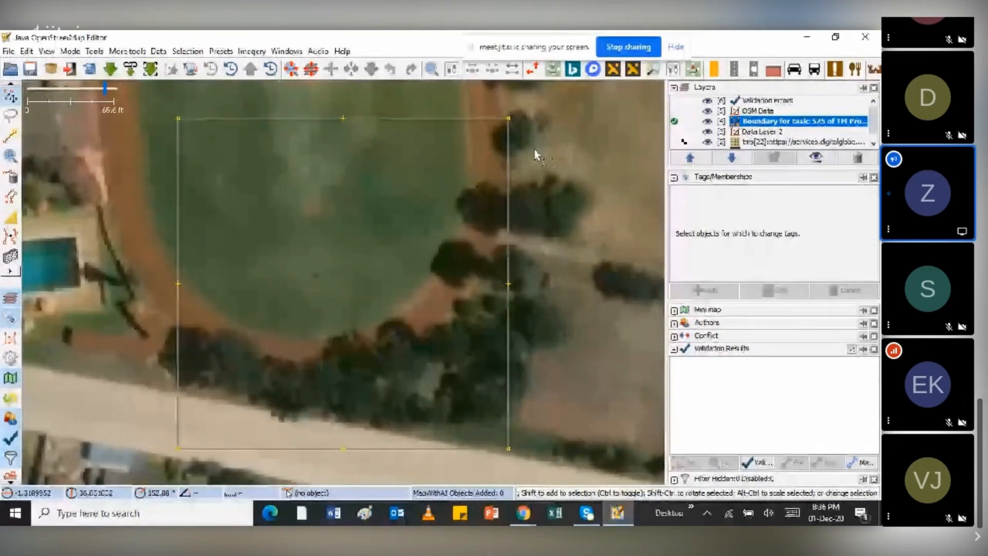
left_click(499, 123)
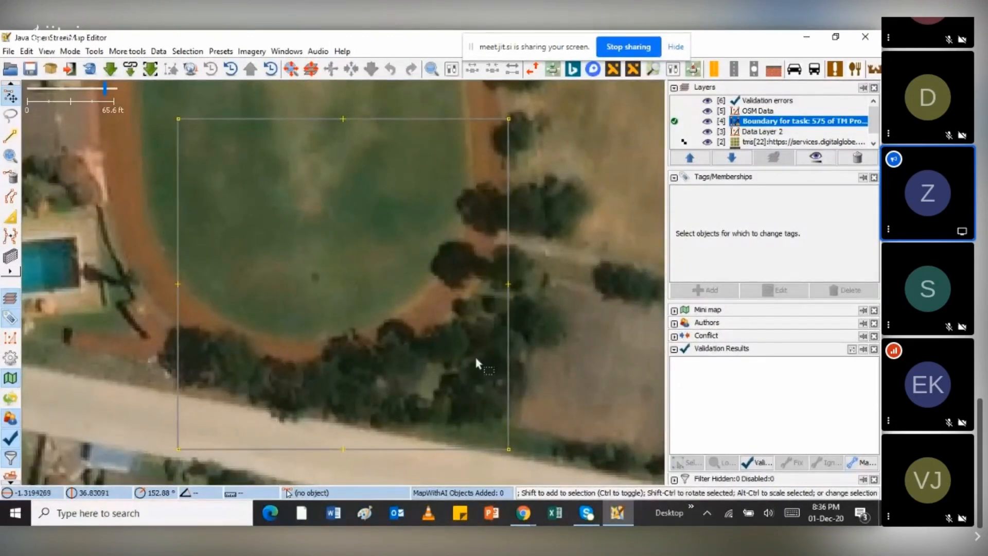
scroll(232, 165, "up", 2)
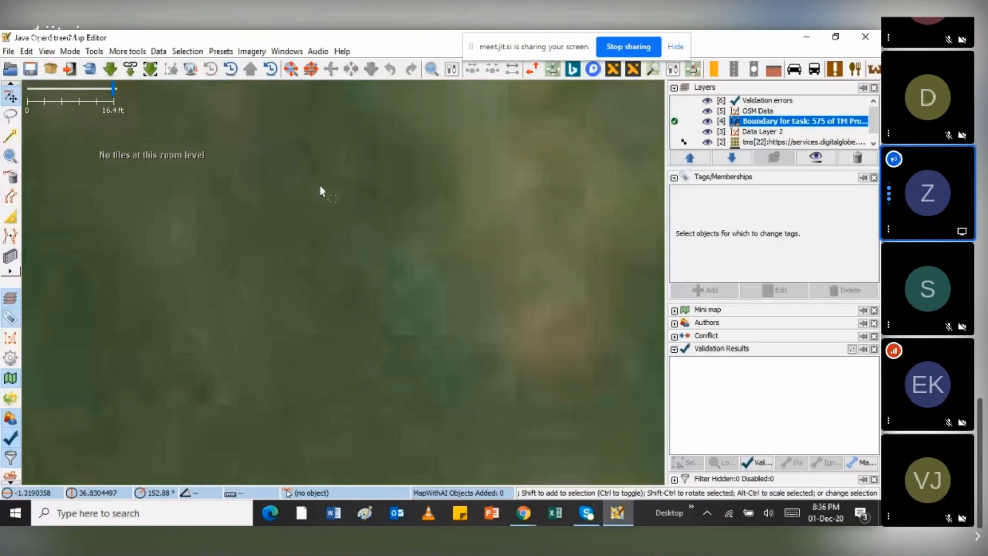
scroll(362, 203, "down", 4)
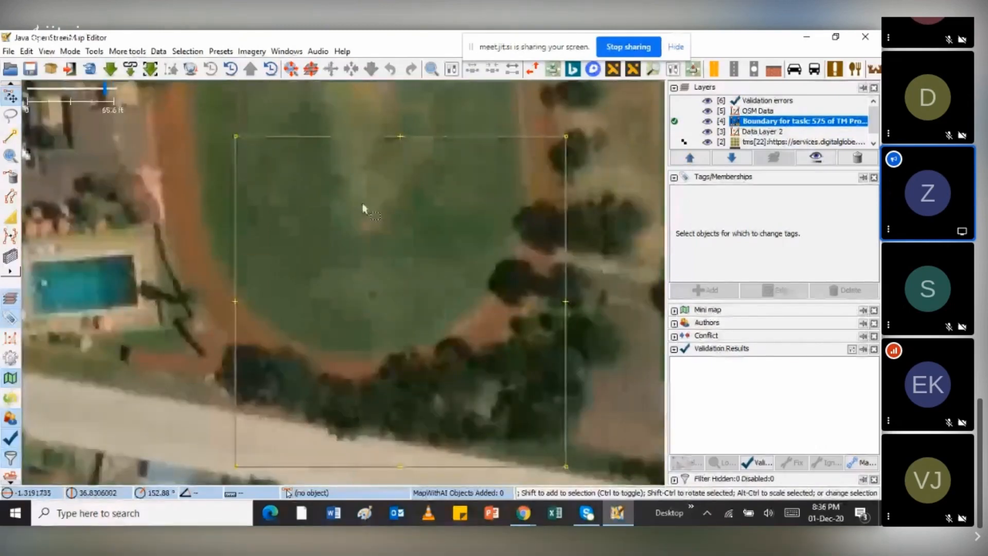
scroll(381, 231, "down", 3)
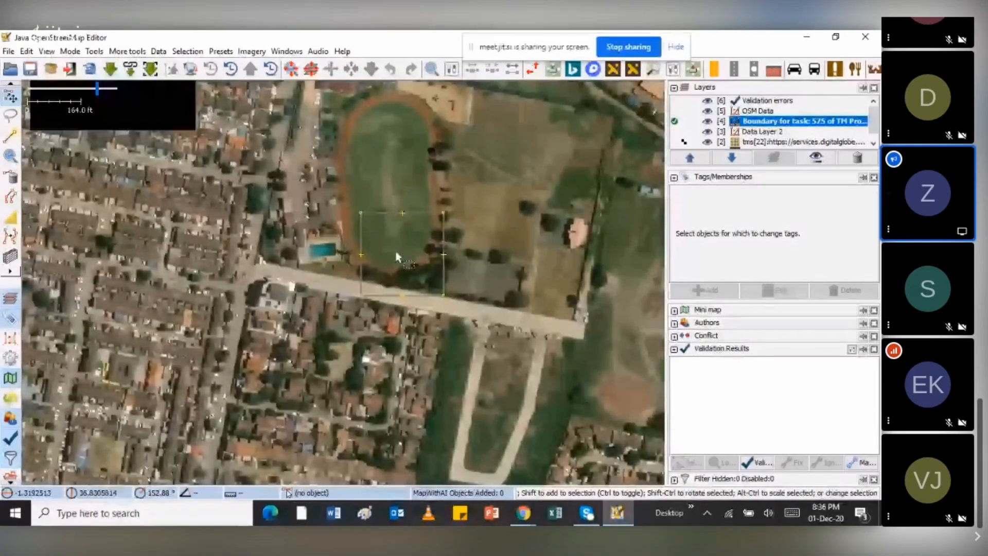
scroll(394, 267, "up", 2)
scroll(406, 350, "down", 2)
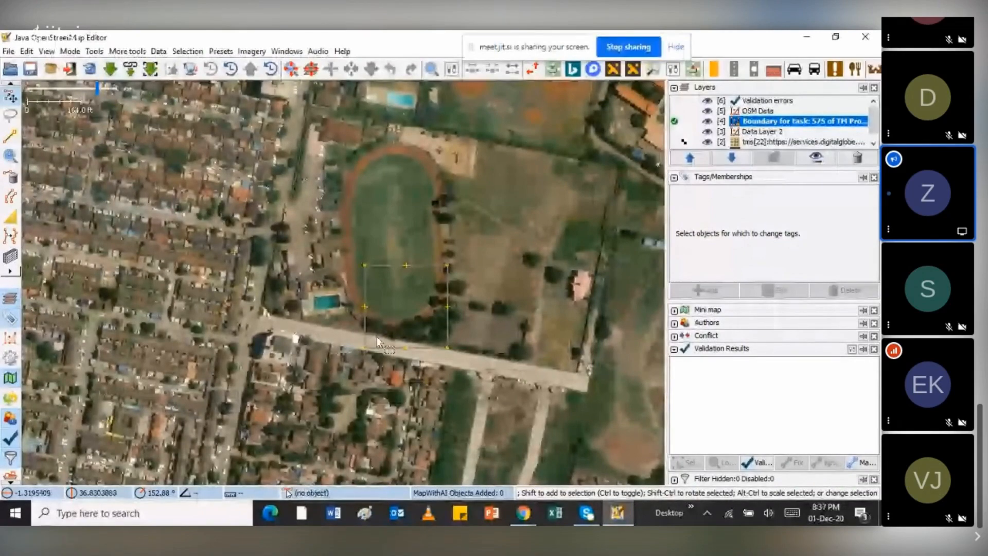
scroll(375, 335, "up", 4)
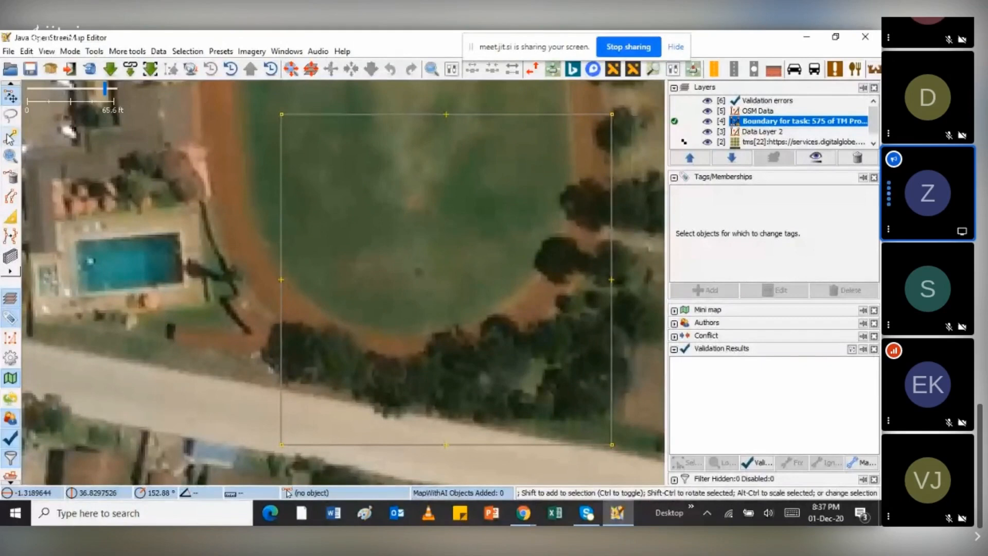
Step: Draw a two-node way along the road from the boundary's left edge, redoing the first attempt
key("a")
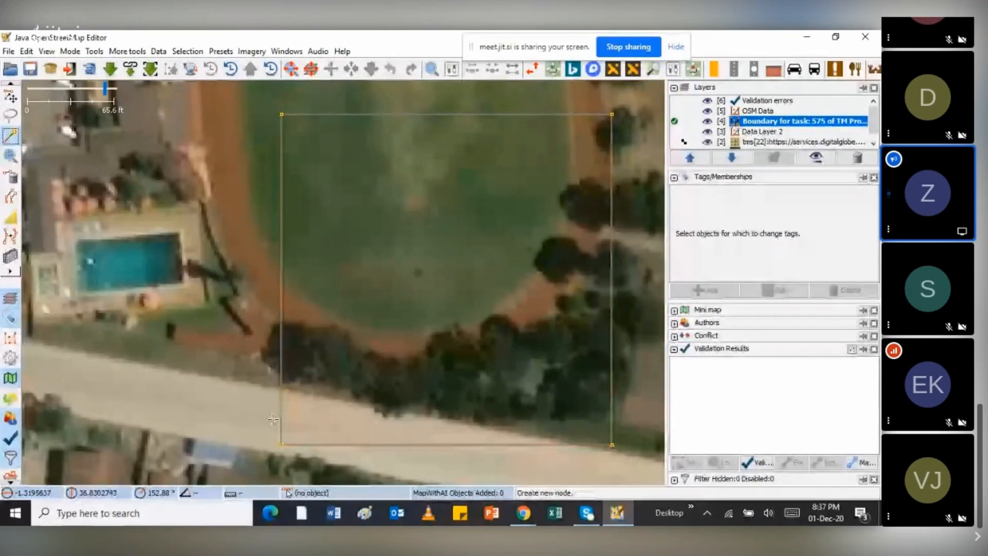
left_click(272, 419)
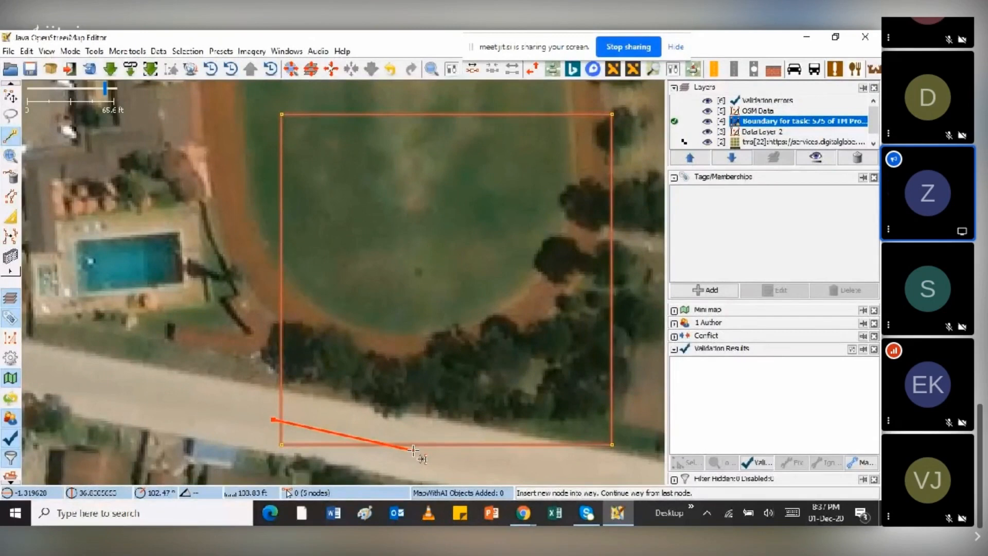
left_click(413, 446)
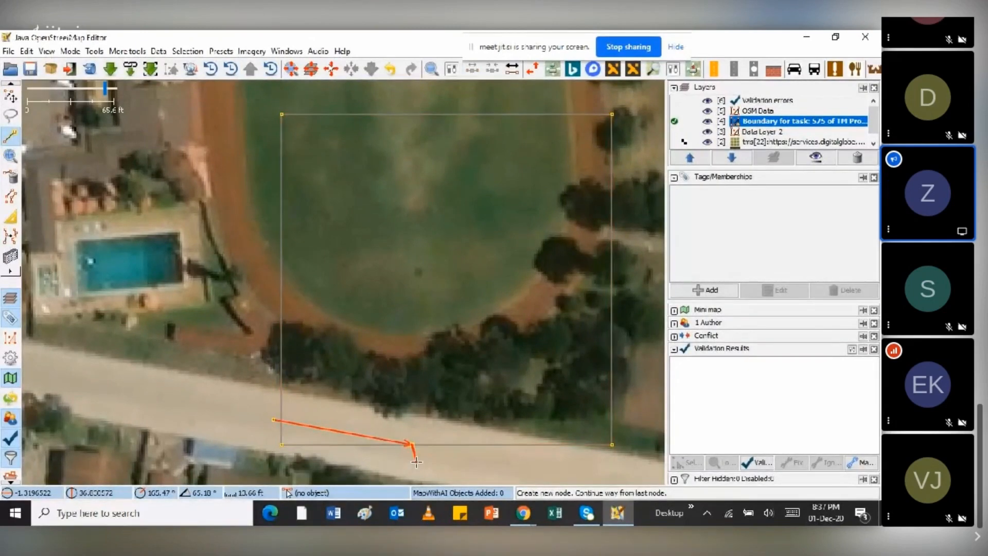
key("ctrl+z")
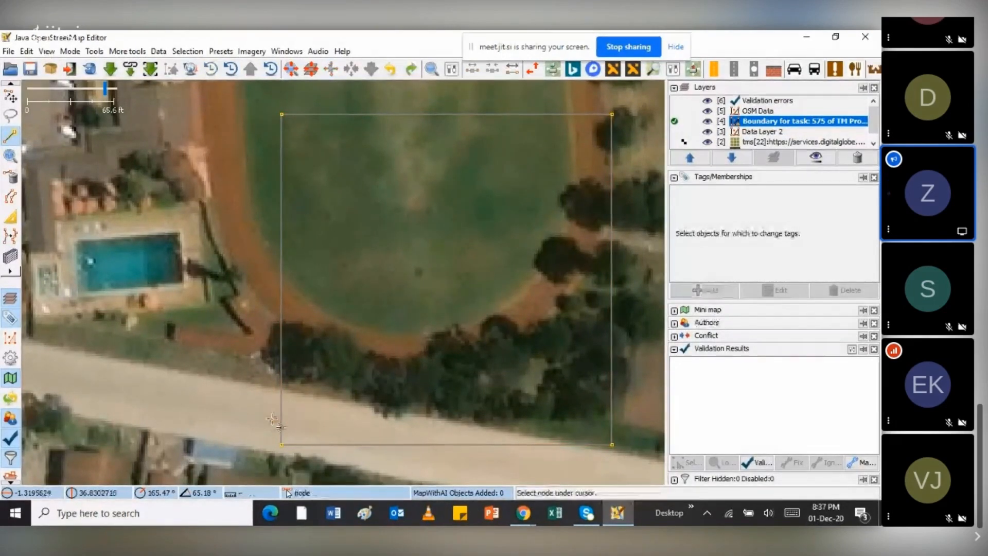
left_click(272, 419)
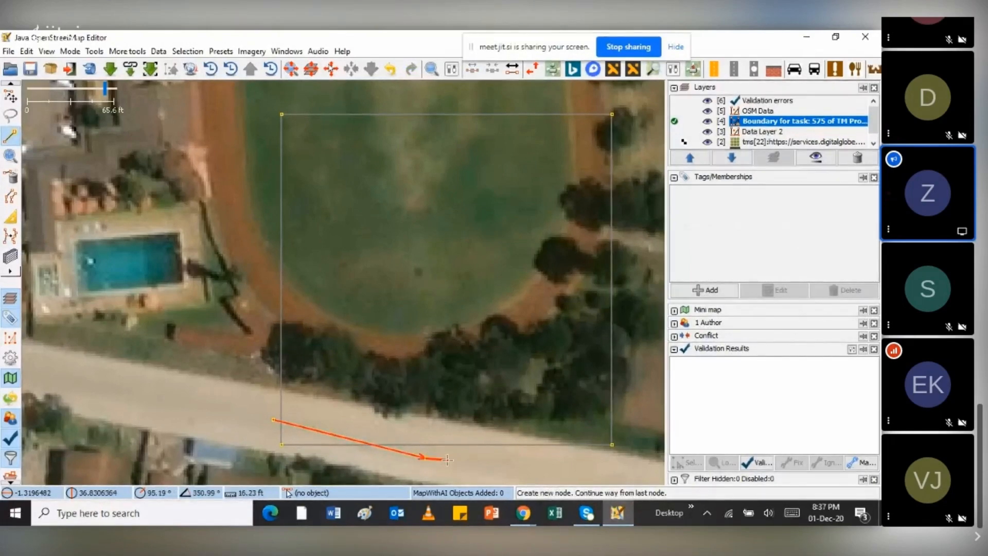
double_click(425, 457)
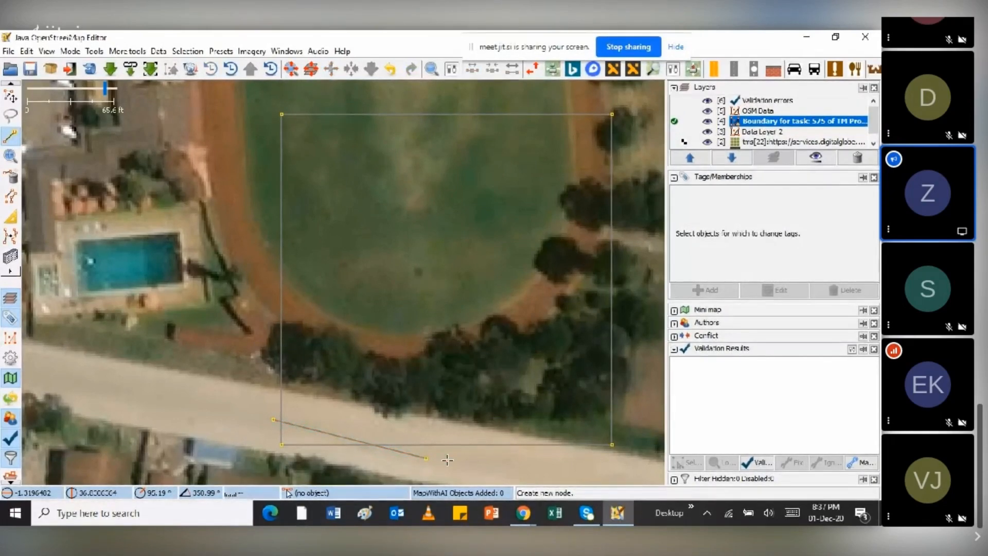
Step: Select the new way and pan the view toward the houses below the road
key("s")
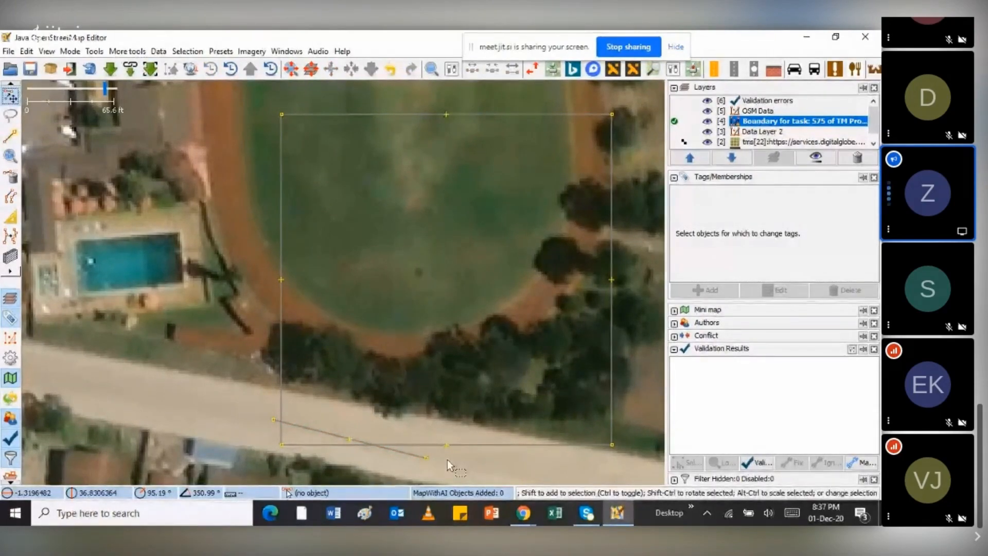
left_click(332, 435)
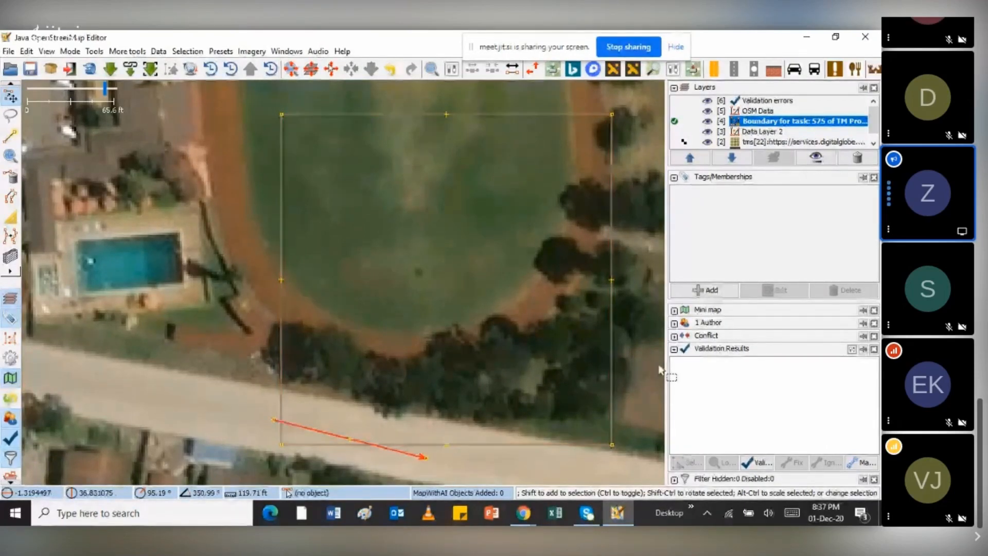
left_click_drag(474, 450, 449, 377)
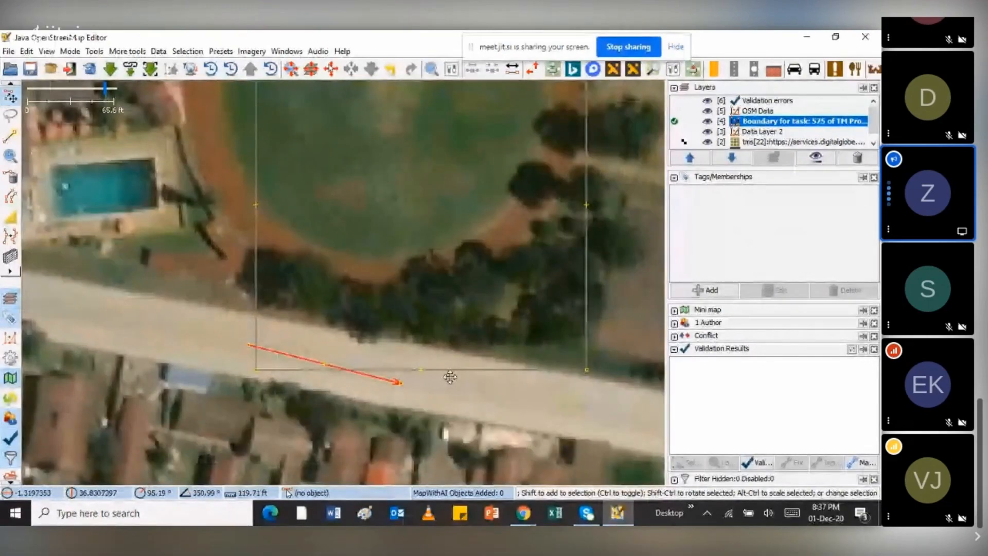
left_click_drag(449, 377, 428, 307)
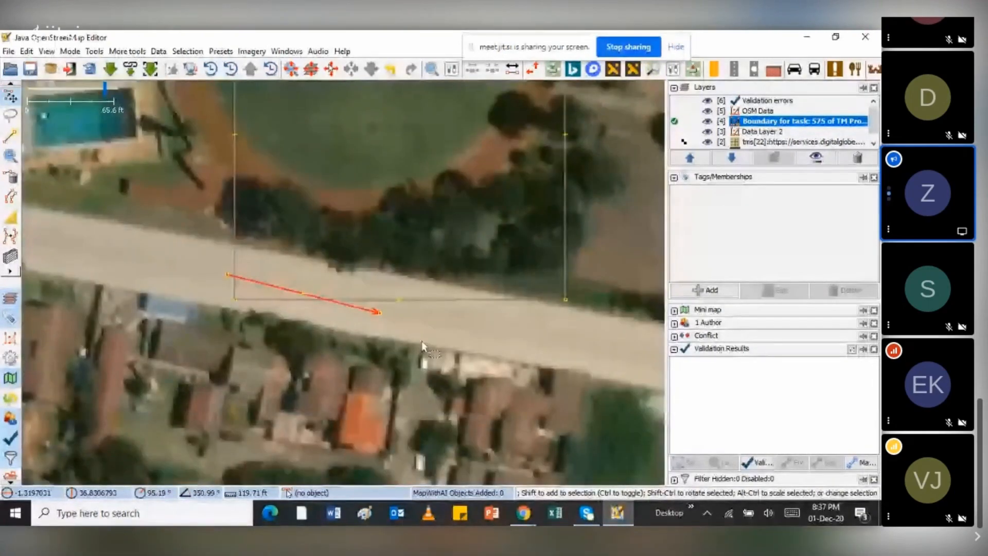
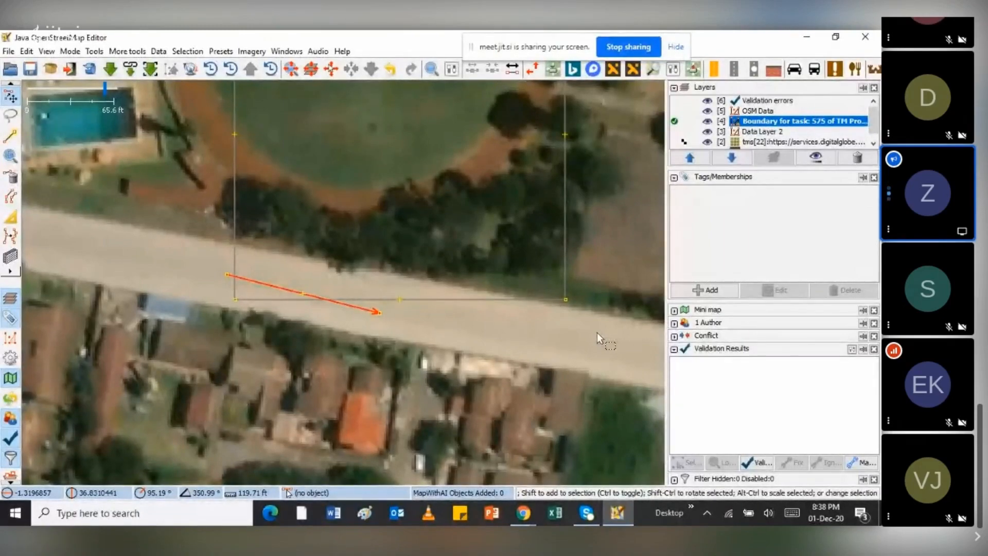
Step: Dismiss the imagery layer popup and pan down to show more field above the road way
right_click(395, 230)
right_click(393, 189)
left_click_drag(394, 189, 397, 260)
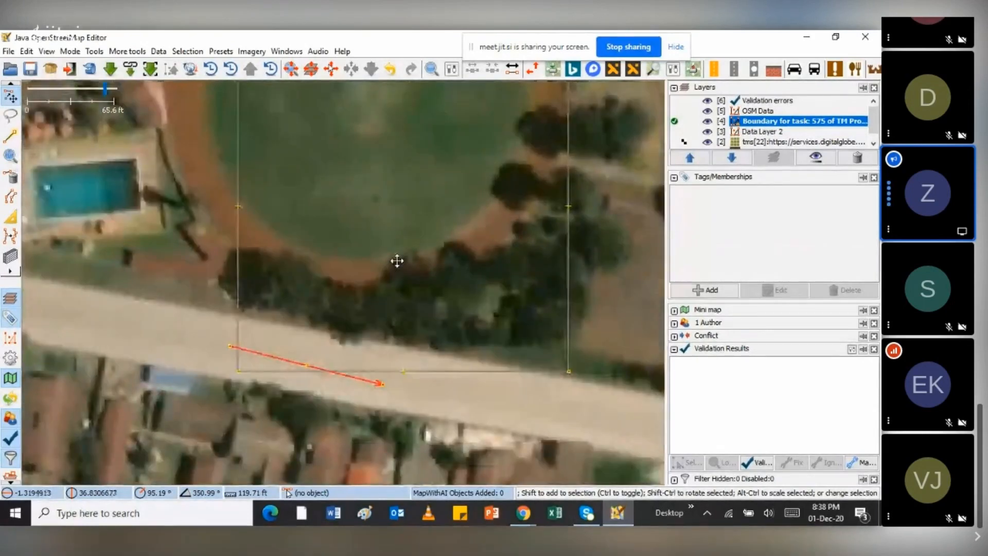
Step: Tag the drawn way as highway=unclassified with the Highways › Streets › Unclassified preset
left_click(220, 51)
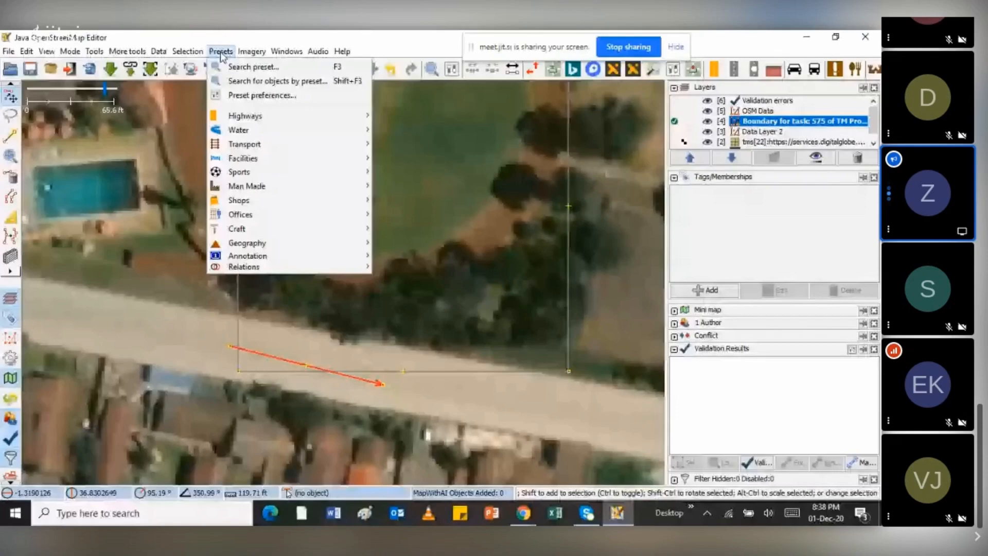
mouse_move(269, 120)
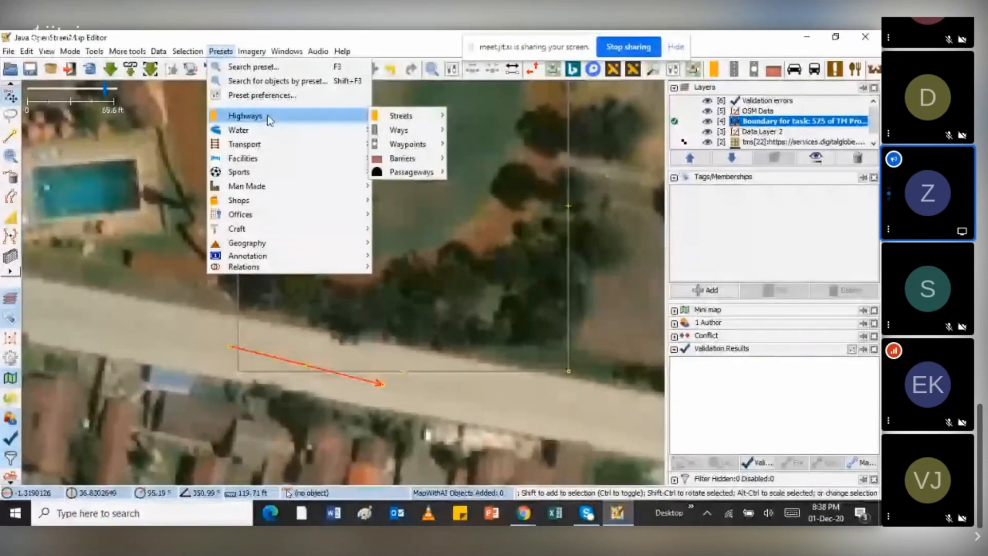
mouse_move(405, 116)
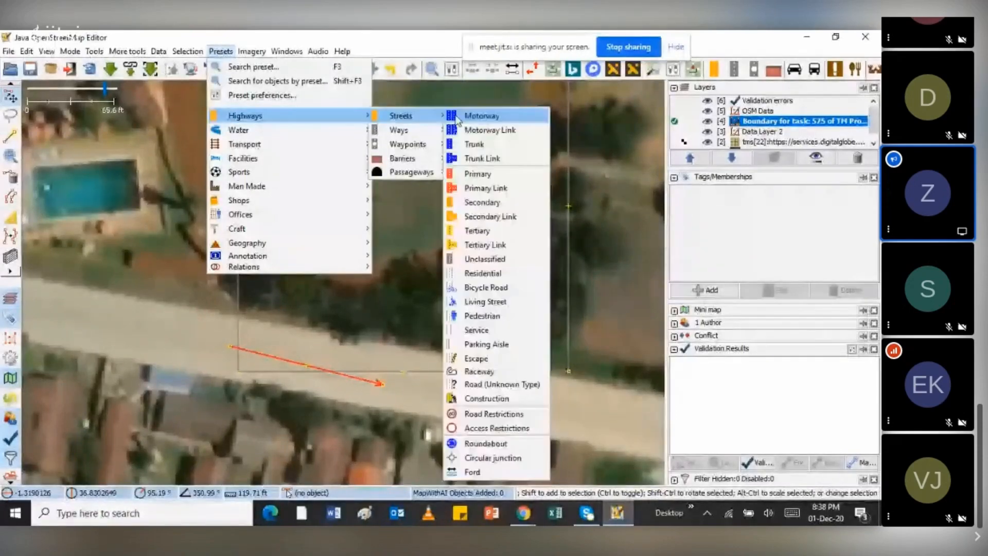
left_click(499, 263)
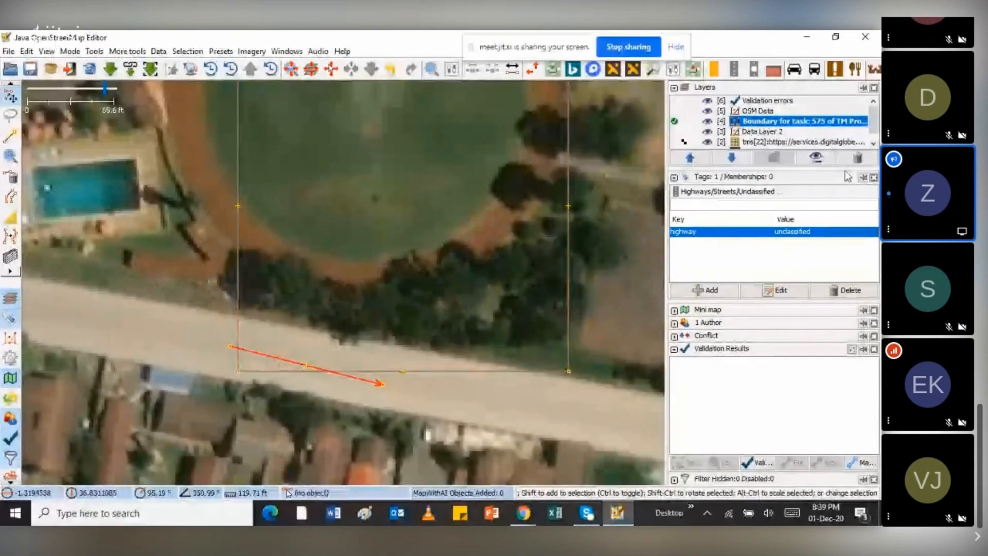
Step: Scroll the Layers list and bring up the Chrome window previews
scroll(771, 129, "down", 1)
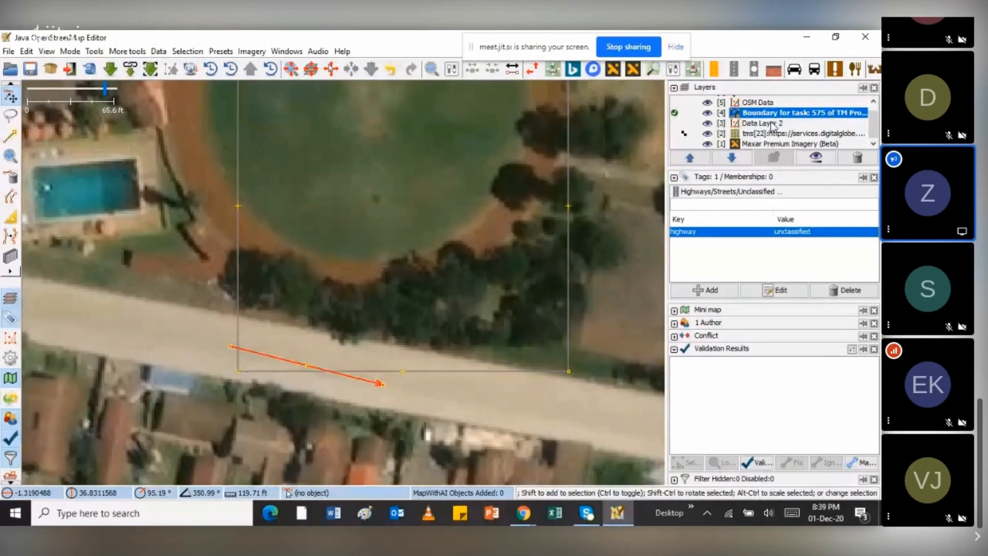
left_click(523, 513)
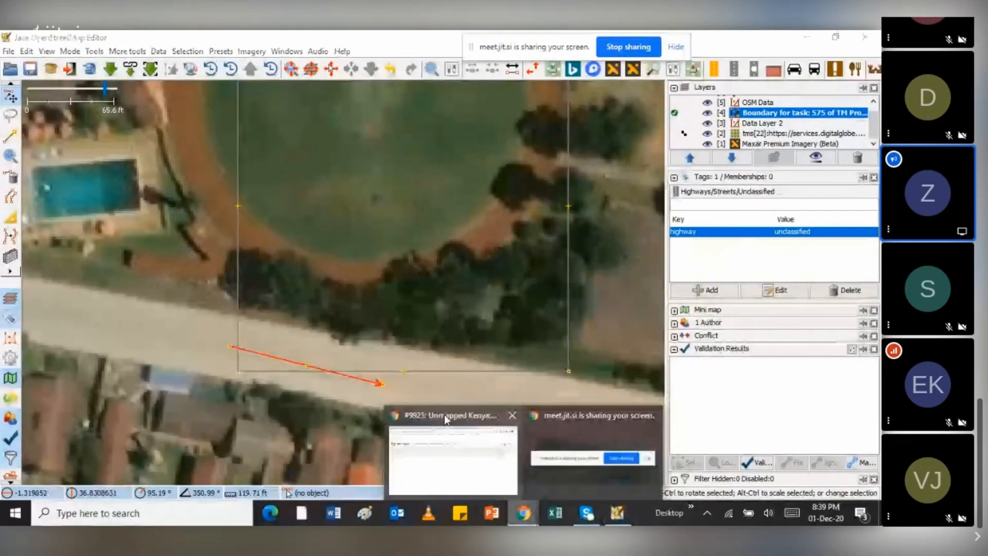
left_click(443, 414)
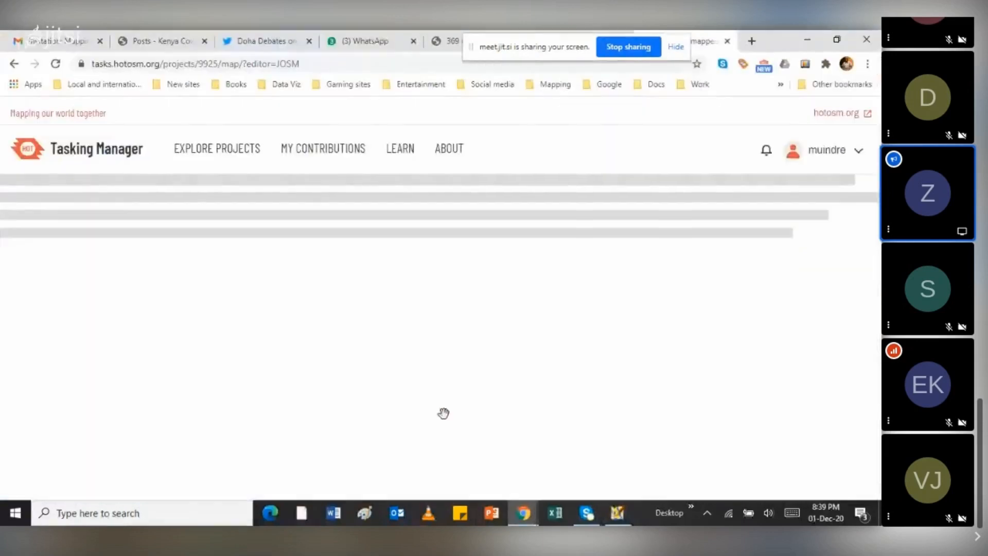
left_click(618, 514)
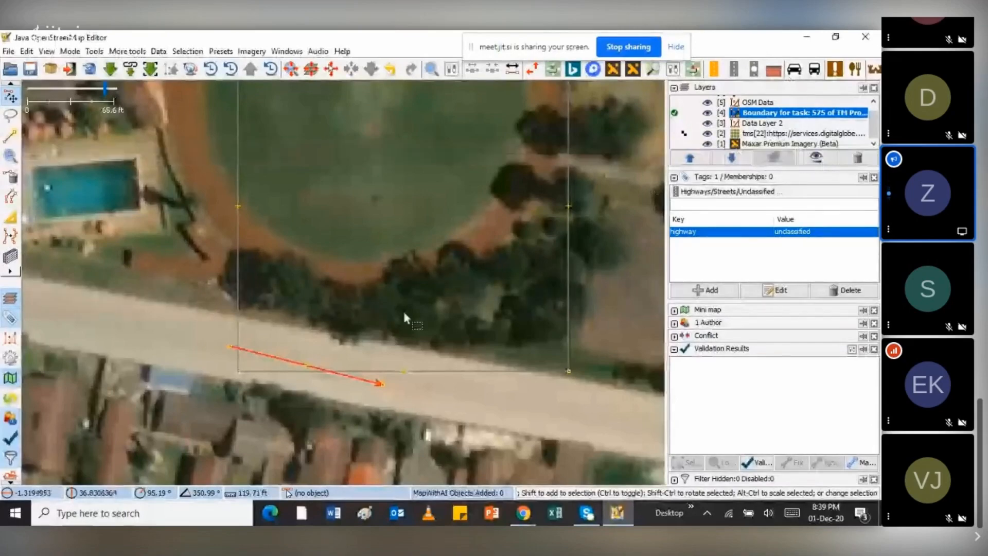
Step: Select the task boundary, then the road way to check its tag, zooming in
left_click(237, 268)
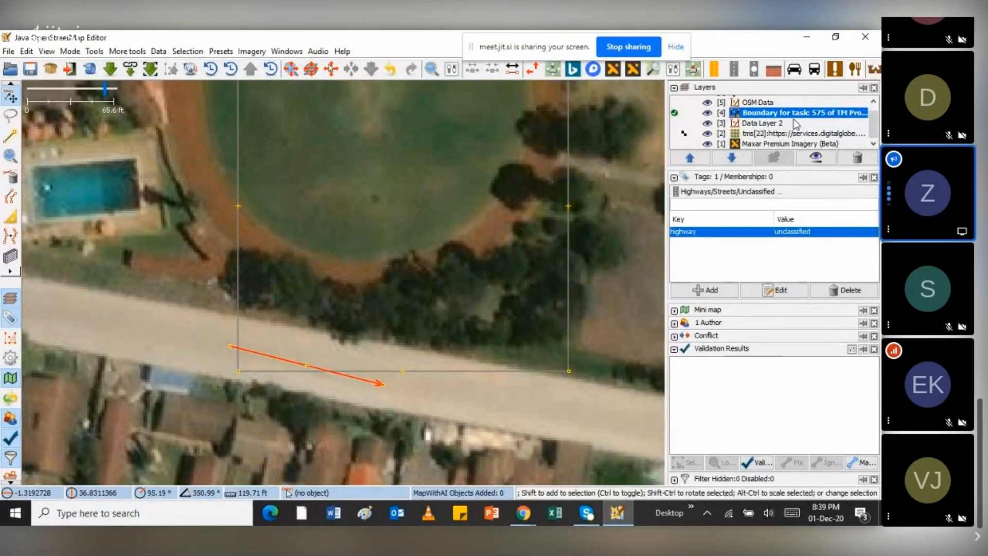
mouse_move(796, 124)
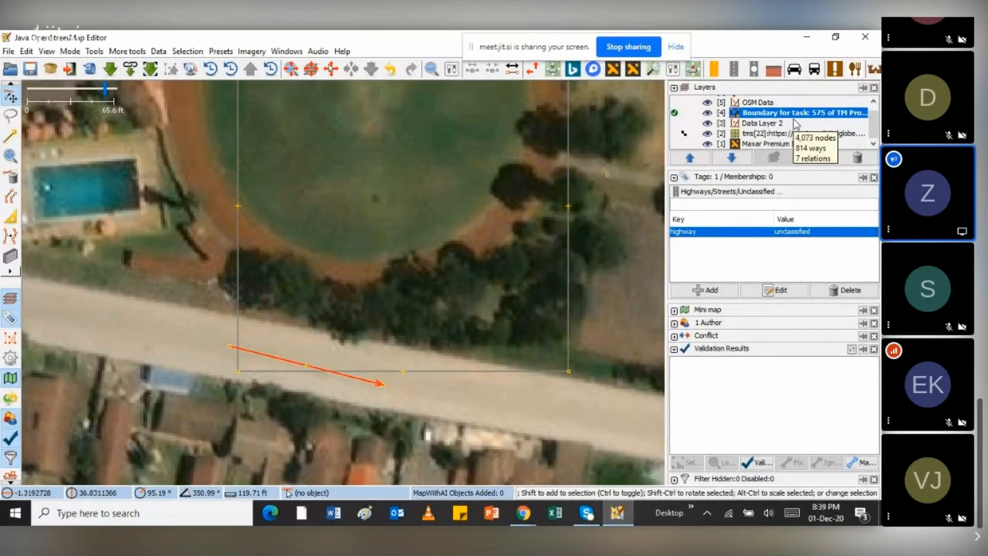
left_click(259, 364)
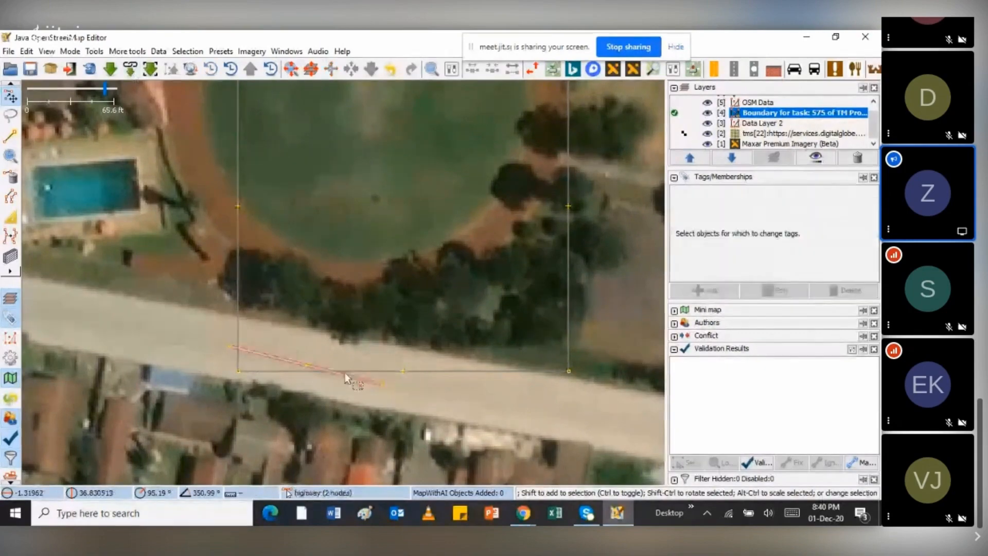
left_click(345, 376)
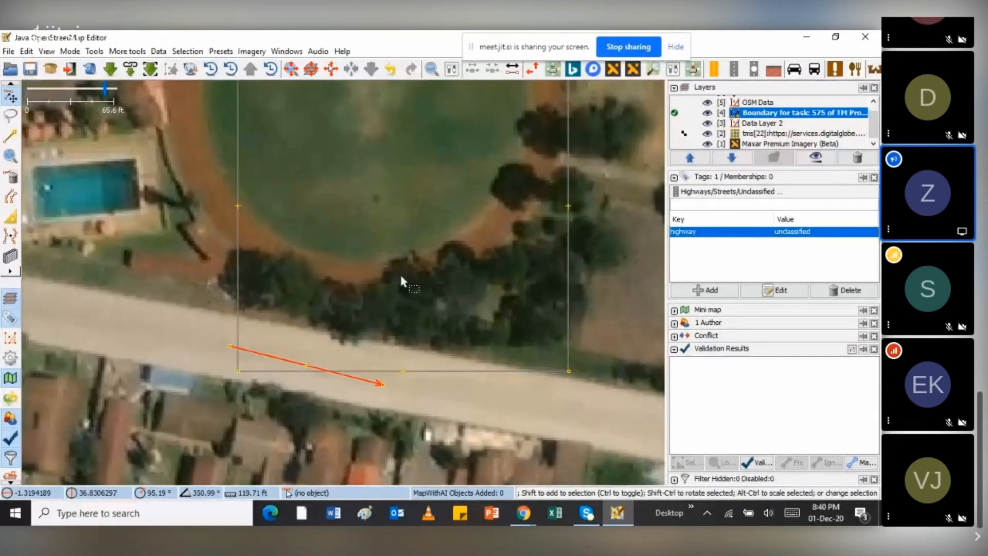
scroll(400, 277, "up", 2)
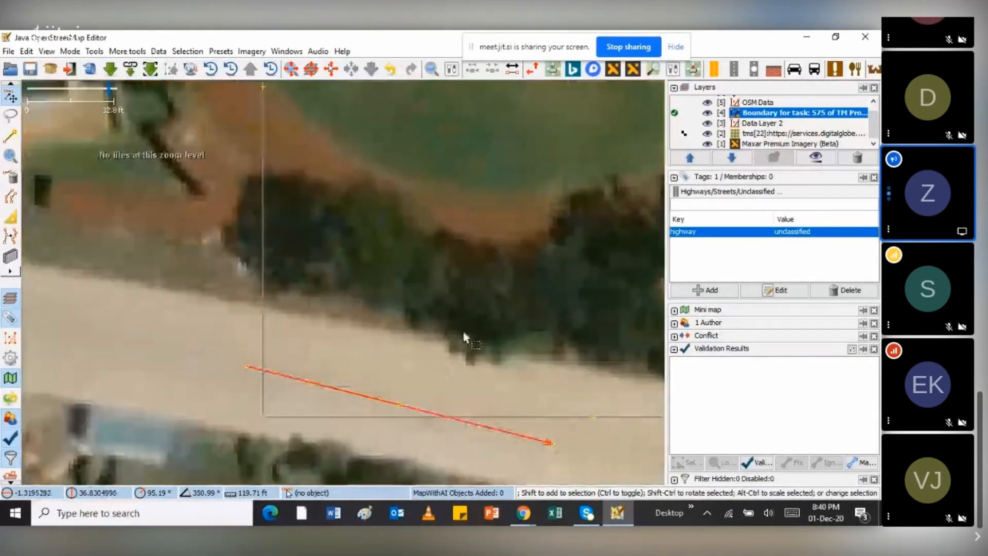
Step: Undo the unclassified tag and the drawn road way, then zoom back out
key("ctrl+z")
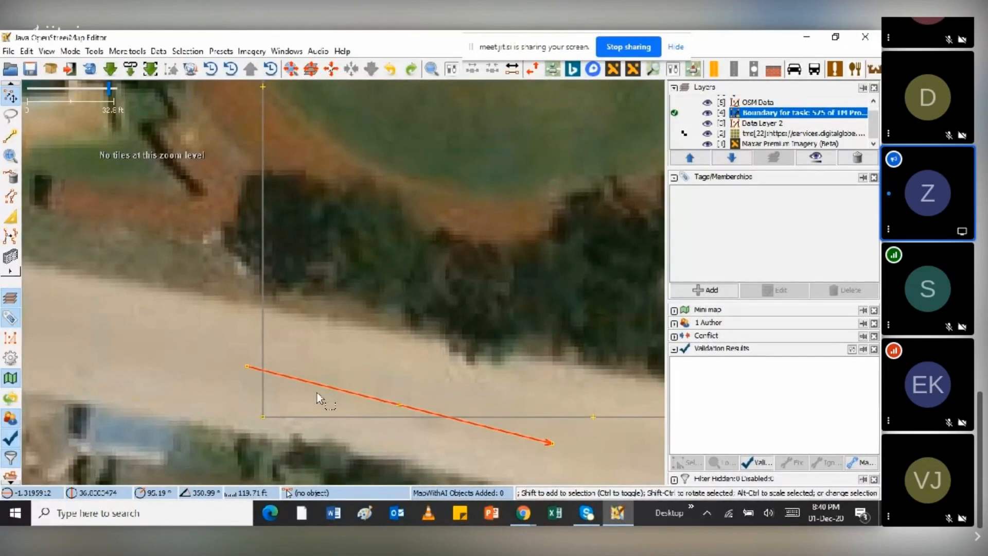
key("Delete")
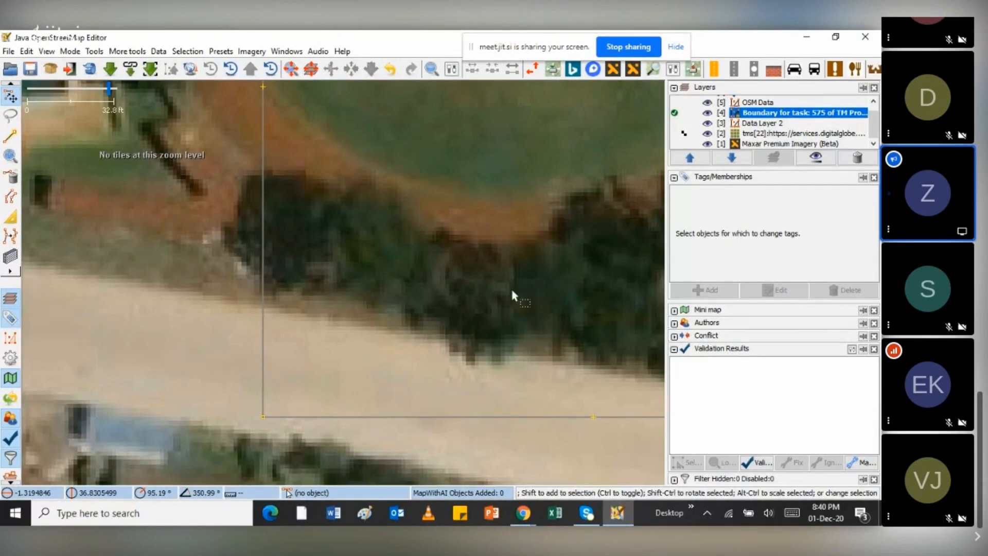
scroll(510, 286, "down", 2)
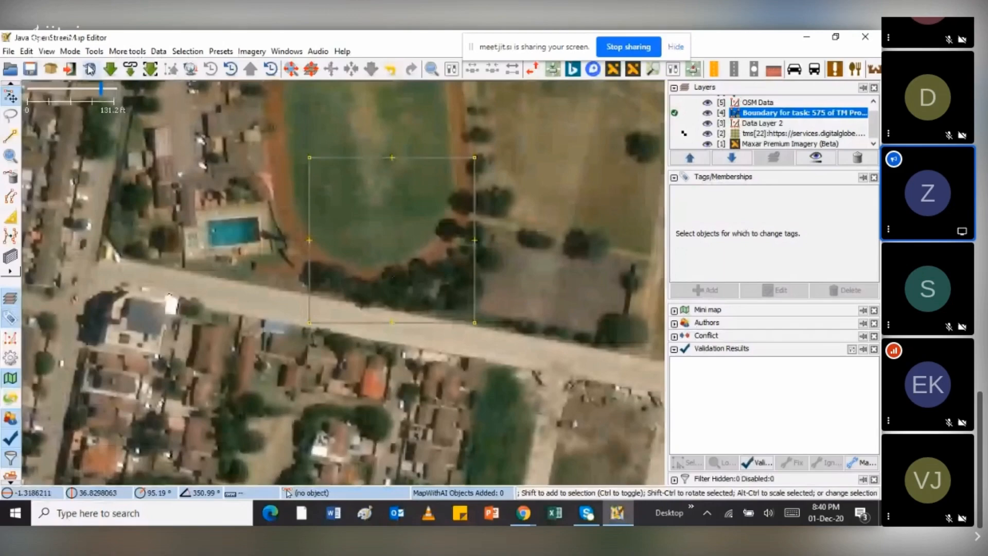
Step: Download OSM data for the selected area around the field
left_click(90, 68)
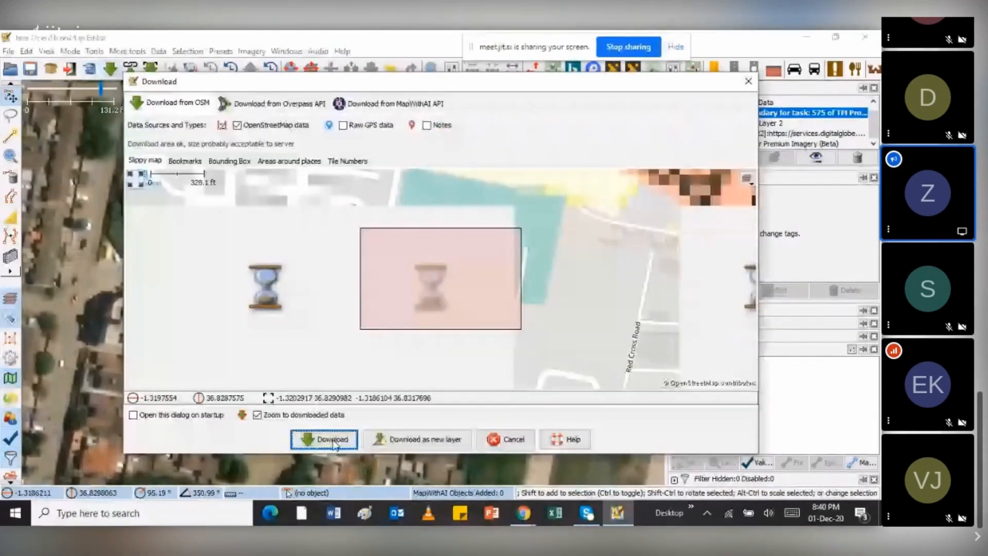
left_click(332, 440)
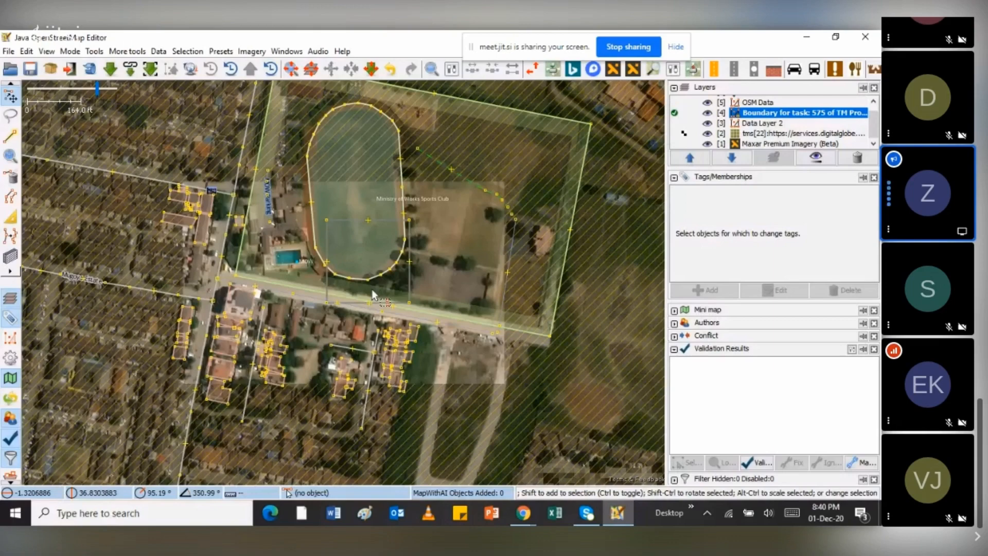
Step: Download OSM data for the current view and centre the pitch's curved edge
scroll(350, 313, "up", 2)
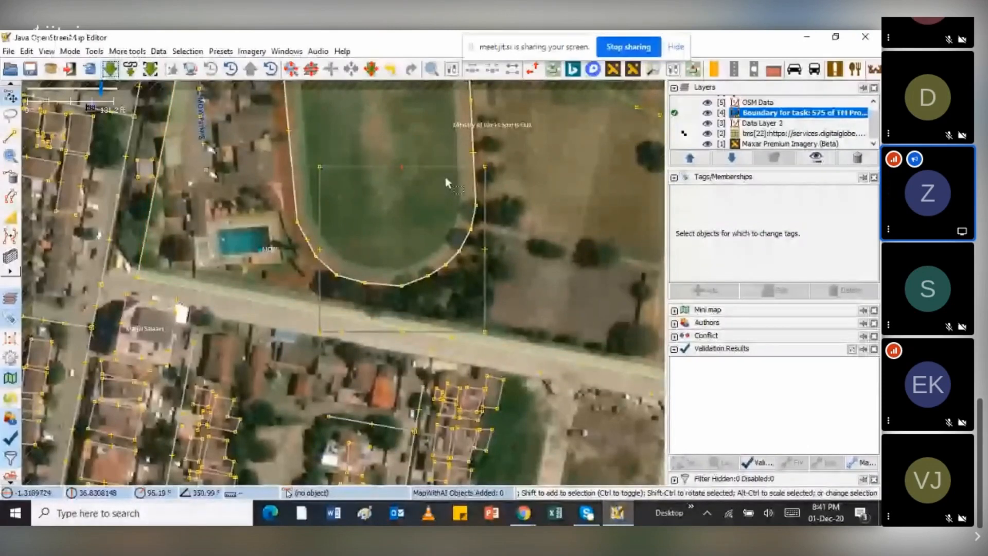
left_click(111, 70)
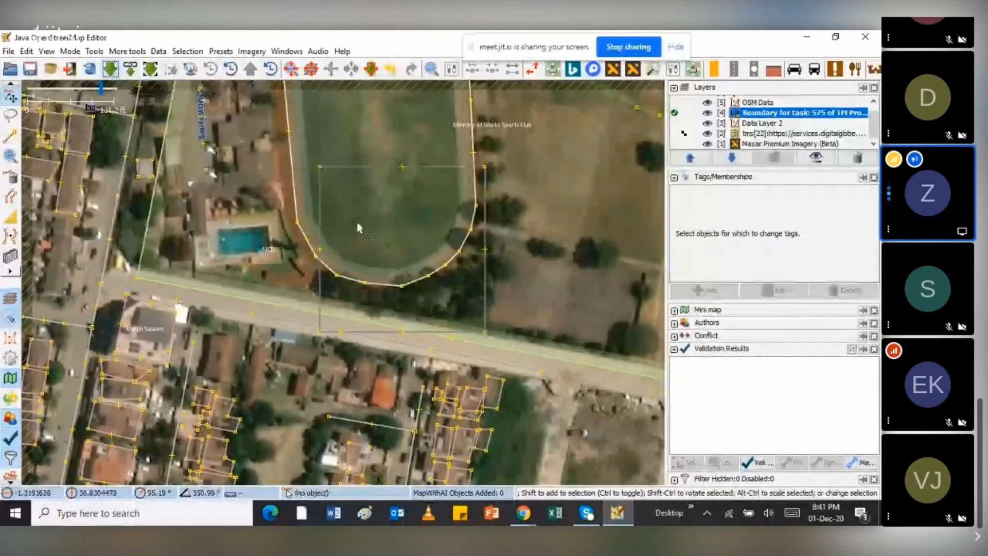
scroll(385, 248, "up", 2)
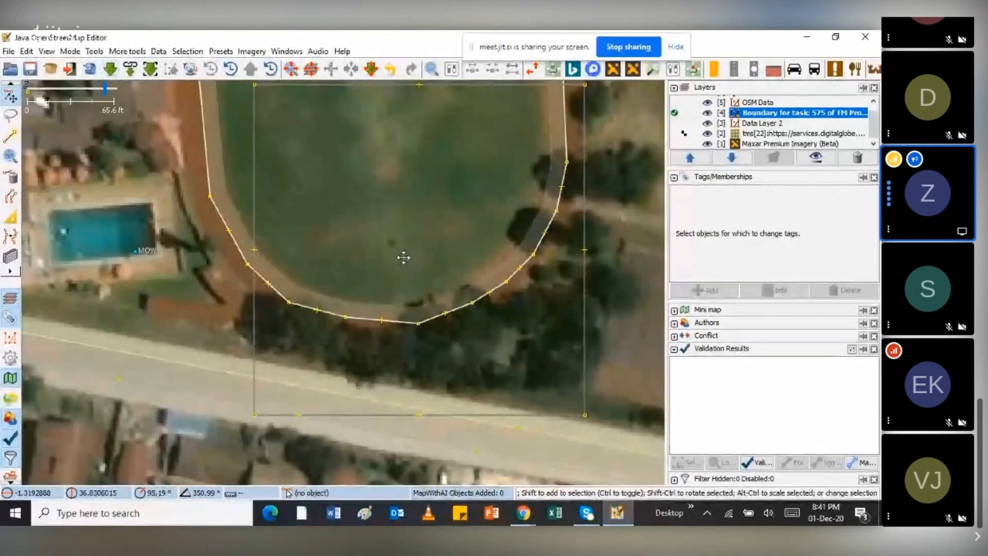
left_click_drag(403, 257, 368, 278)
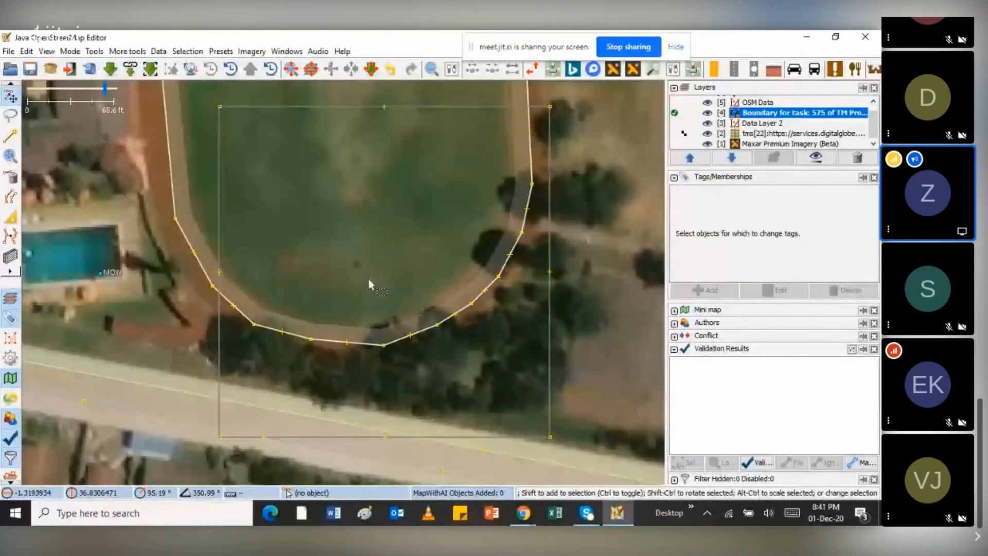
Step: Select the sports club pitch, clear the selection, and show the Chrome window previews
left_click(293, 411)
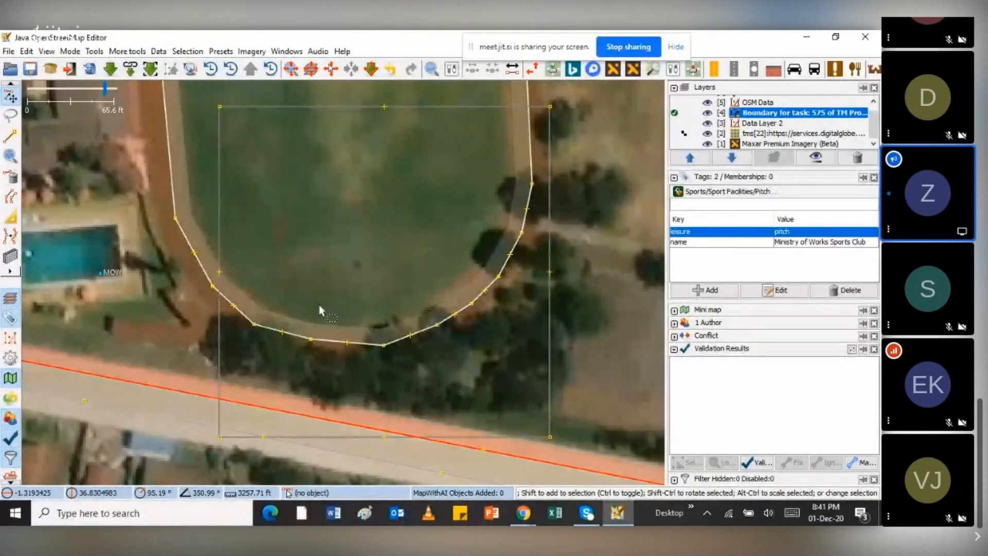
left_click_drag(320, 310, 332, 369)
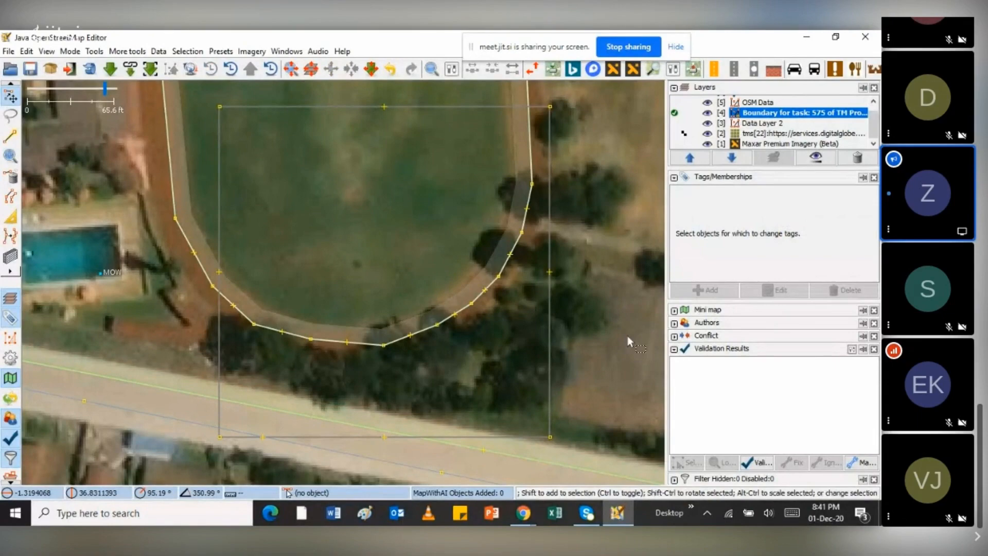
left_click(523, 512)
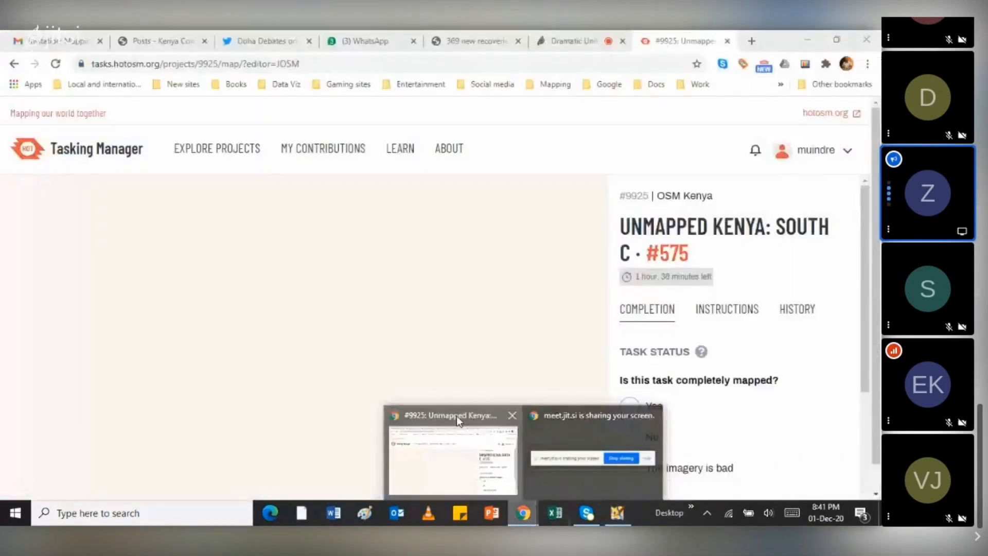
Step: Answer Yes to completely mapped and comment 'The task is fully mapped.'
left_click(456, 416)
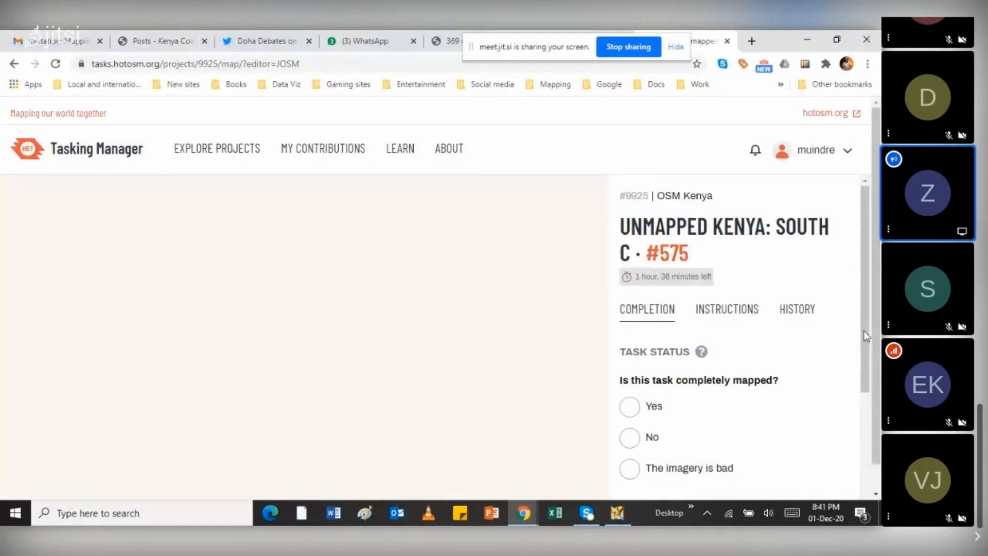
scroll(863, 360, "down", 2)
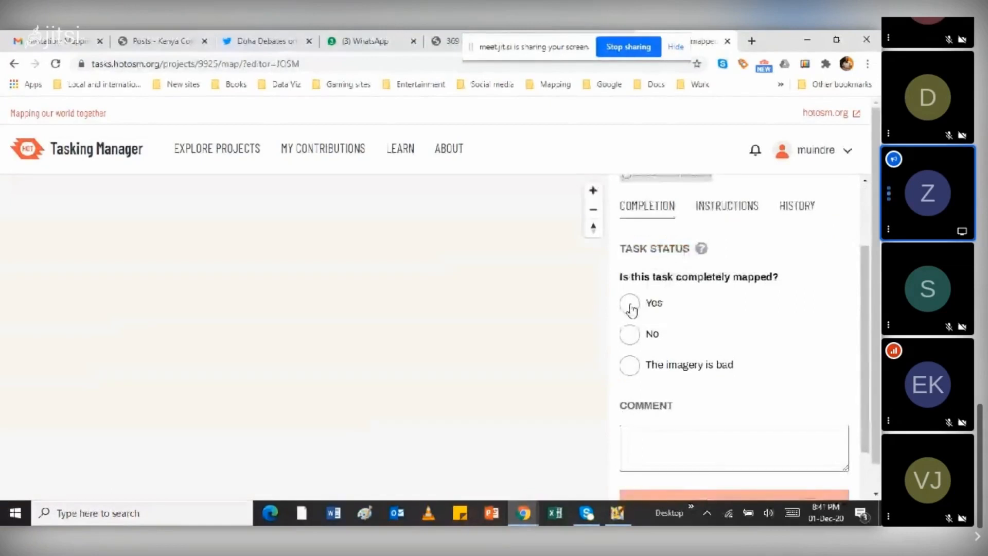
left_click(630, 305)
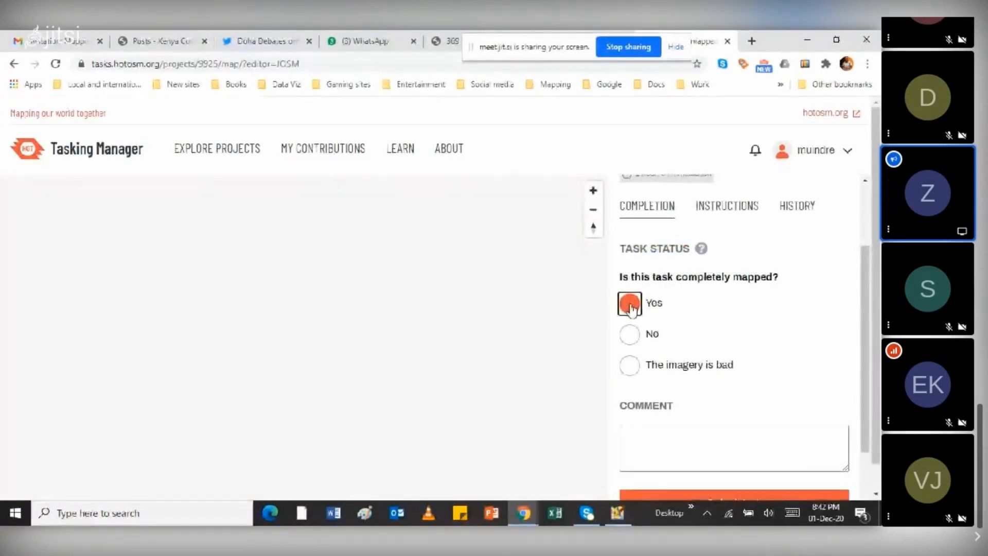
left_click(674, 447)
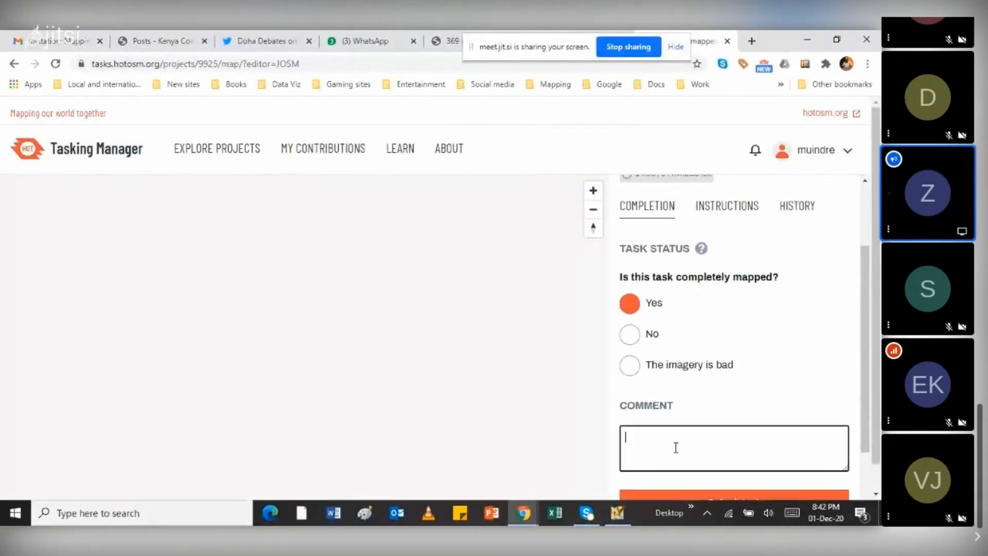
type("The")
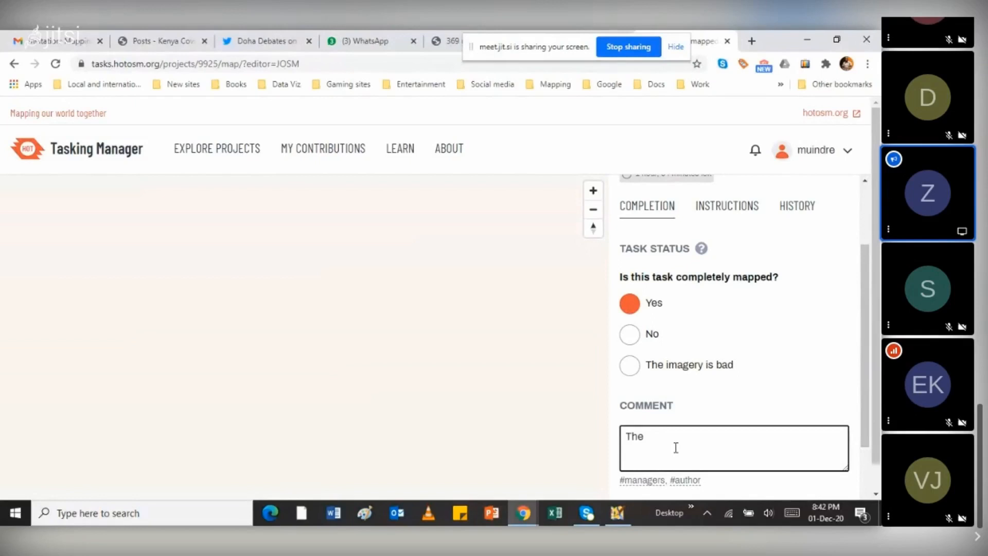
type("task is fully mapped.")
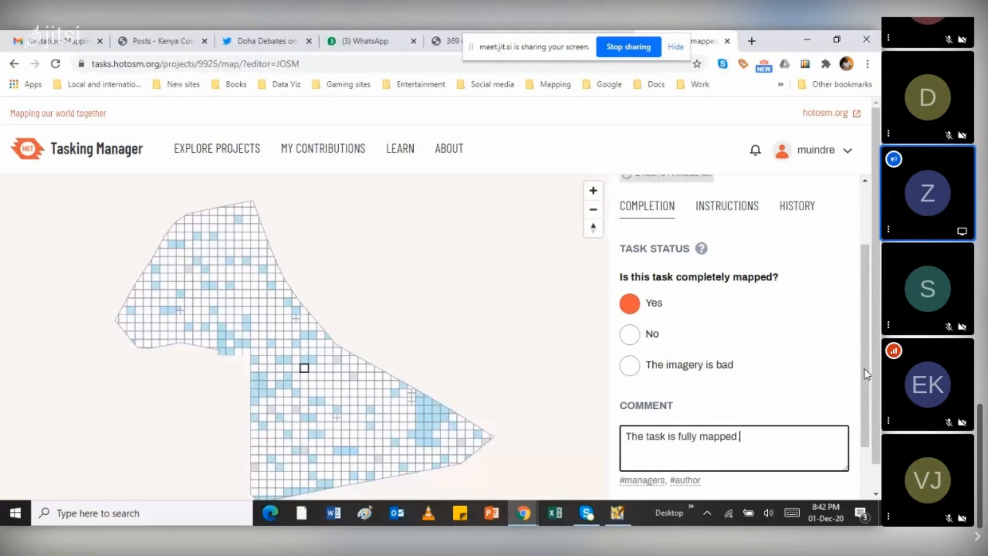
Step: Submit task #575 and switch back to JOSM
scroll(863, 369, "down", 2)
left_click(748, 425)
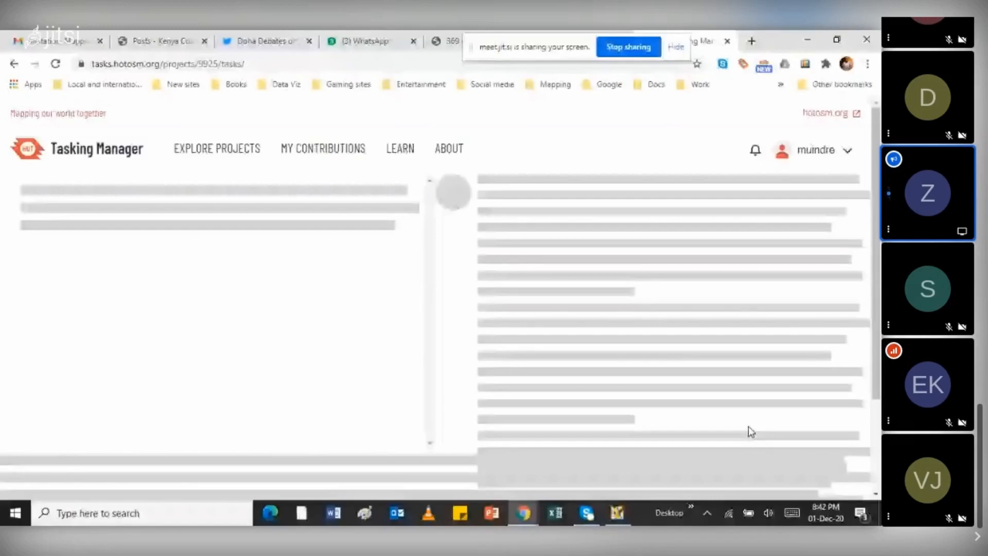
left_click(617, 513)
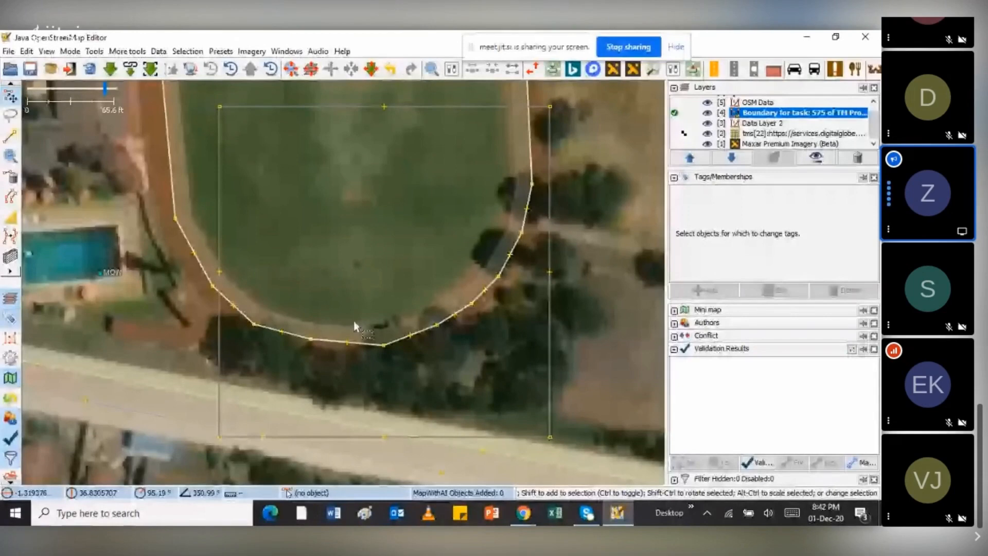
Step: Open Preferences, review Remote Control, then move up to the Connection Settings page
left_click(26, 51)
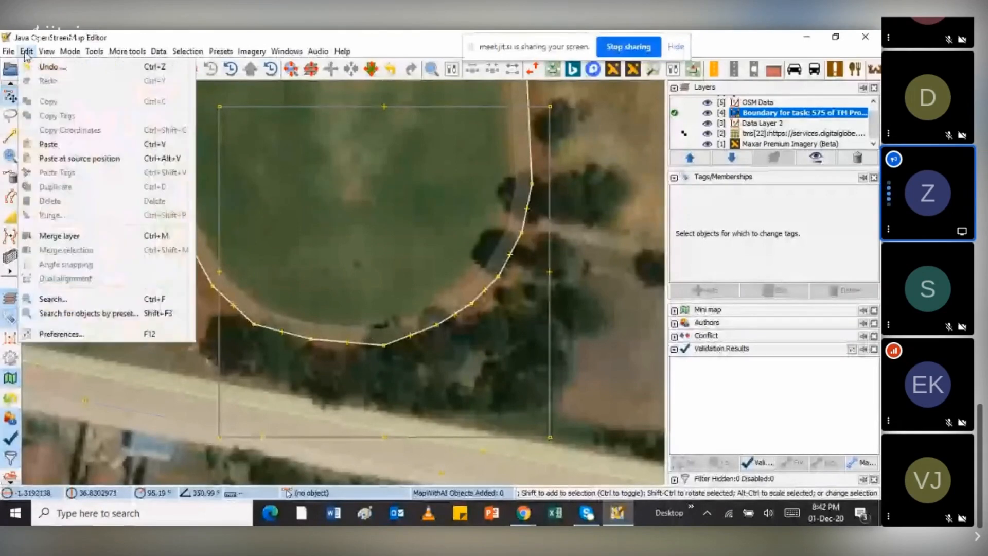
left_click(76, 338)
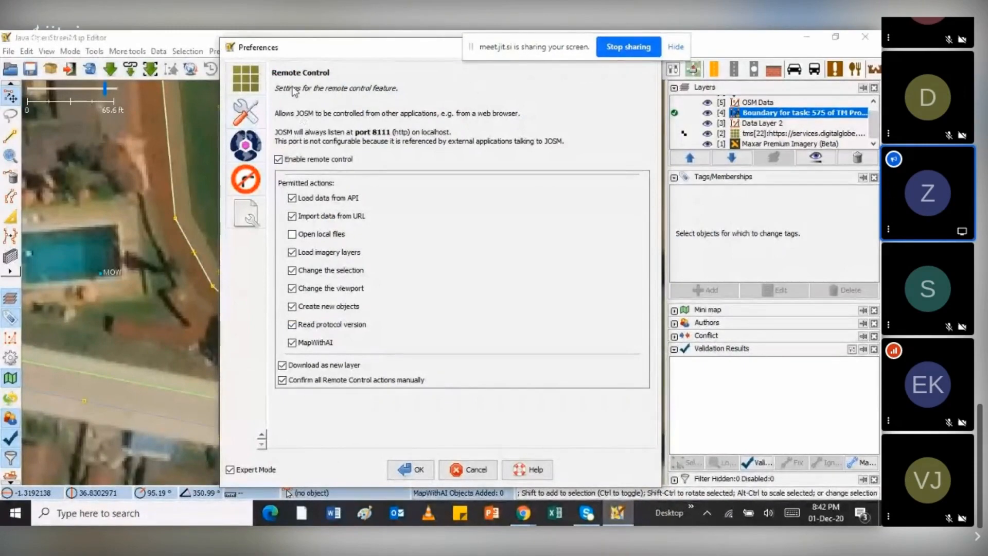
left_click(262, 435)
left_click(261, 434)
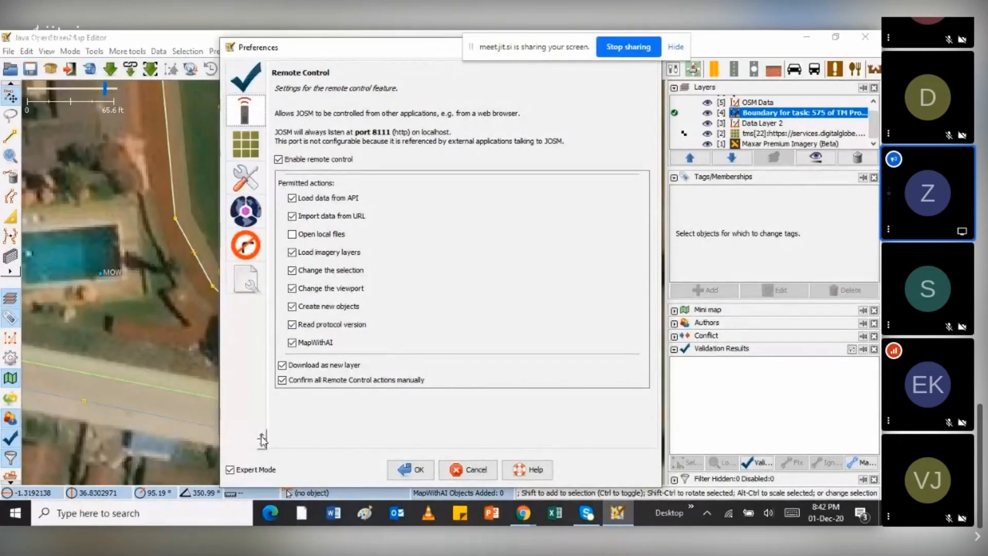
left_click(262, 434)
left_click(262, 436)
left_click(262, 436)
left_click(262, 436)
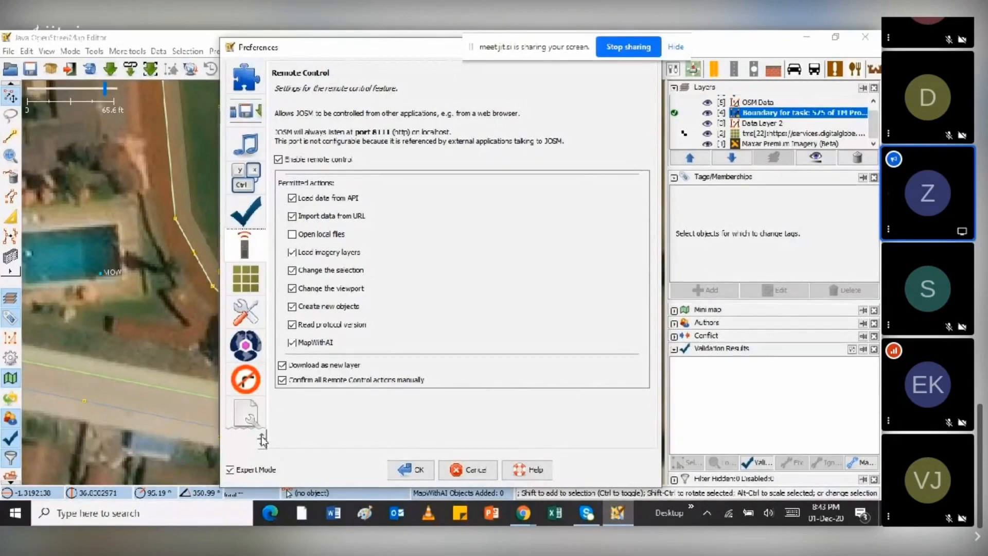
left_click(262, 436)
left_click(262, 437)
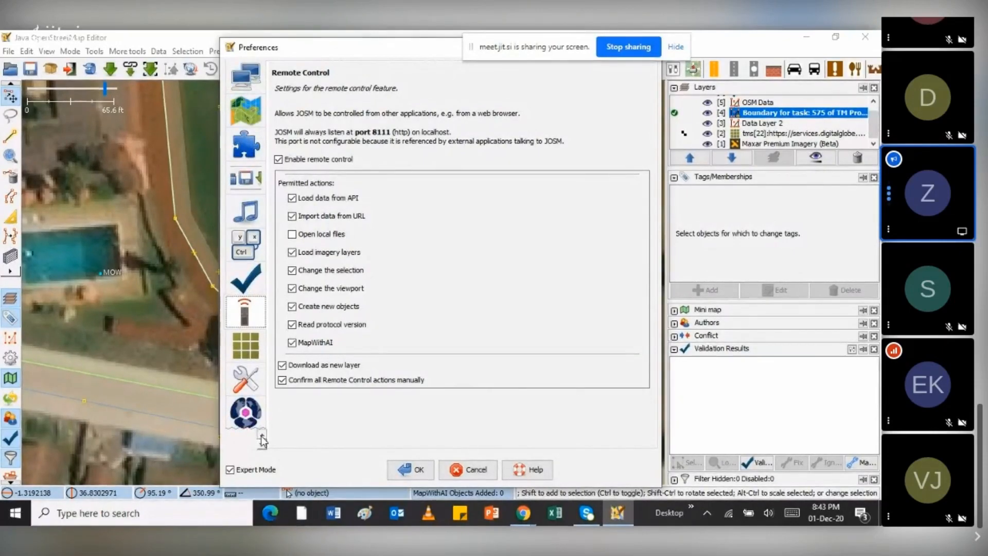
left_click(262, 437)
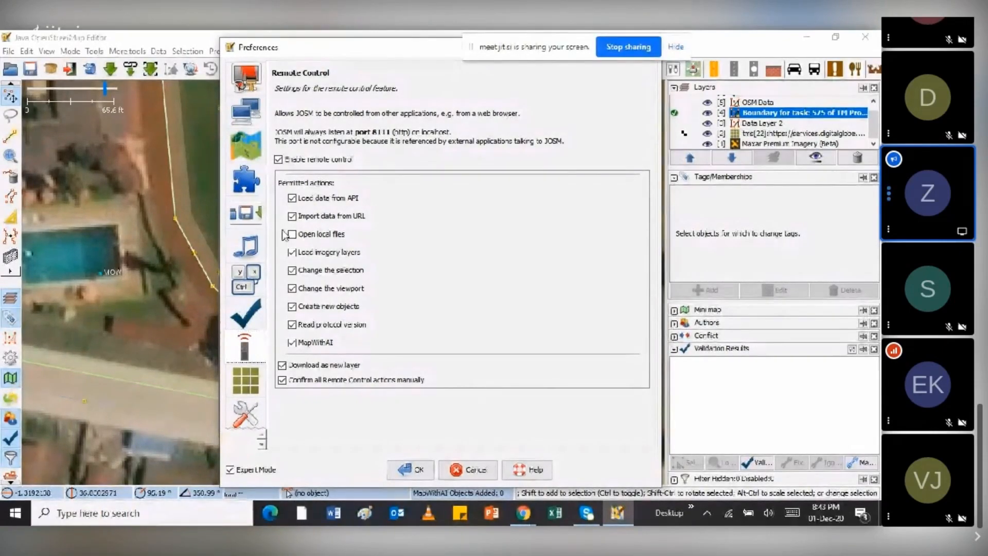
left_click(245, 115)
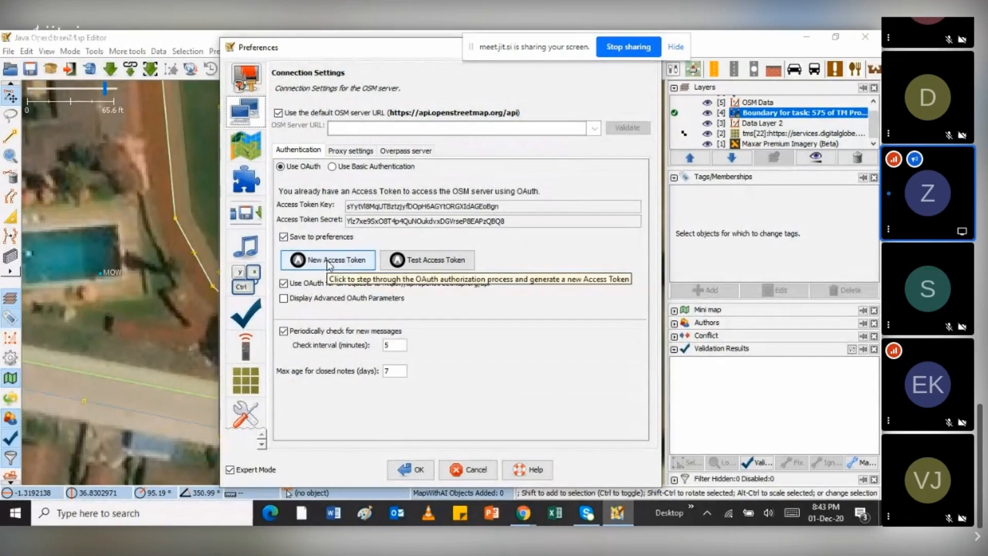
Step: Start generating a new OAuth token and enter the OSM account username and password
left_click(330, 262)
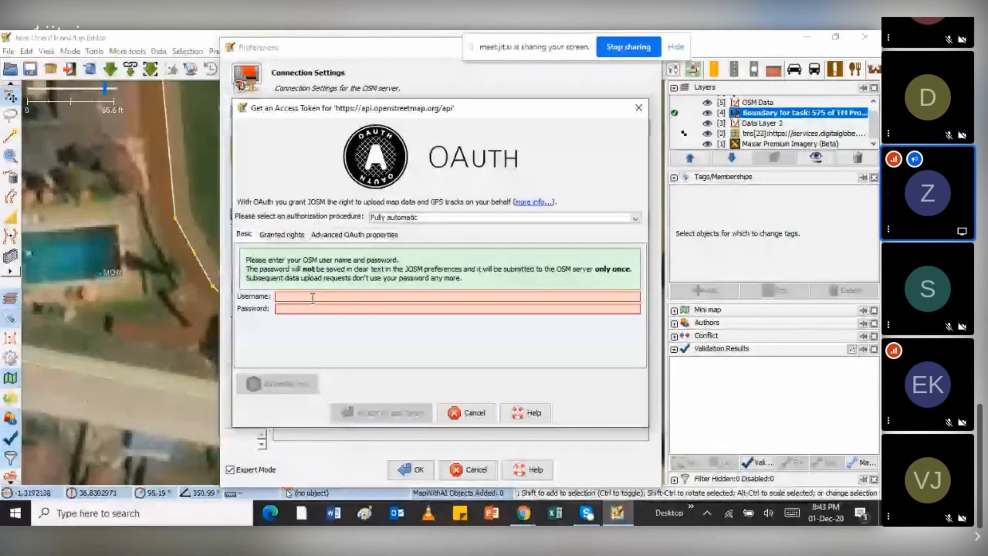
left_click(313, 296)
type("mund")
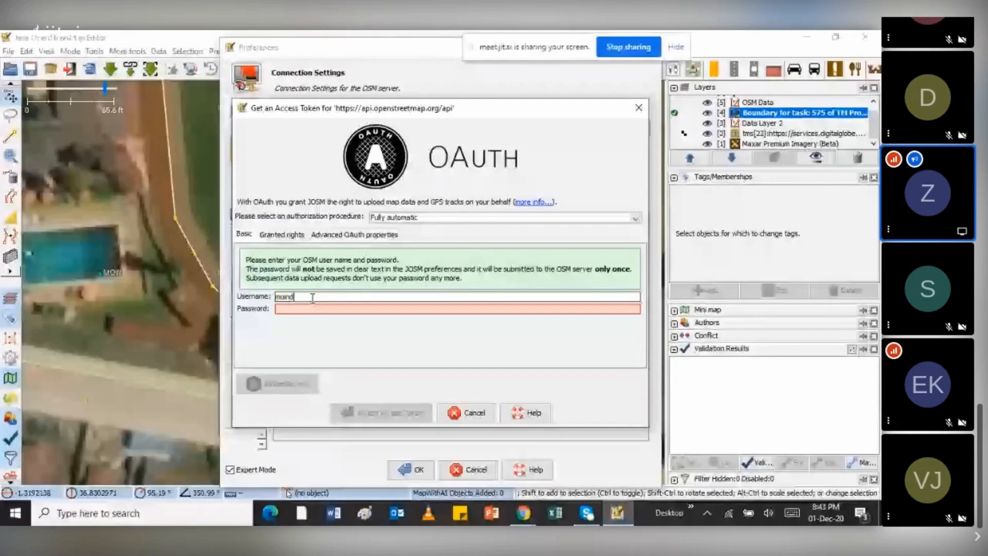
type("re")
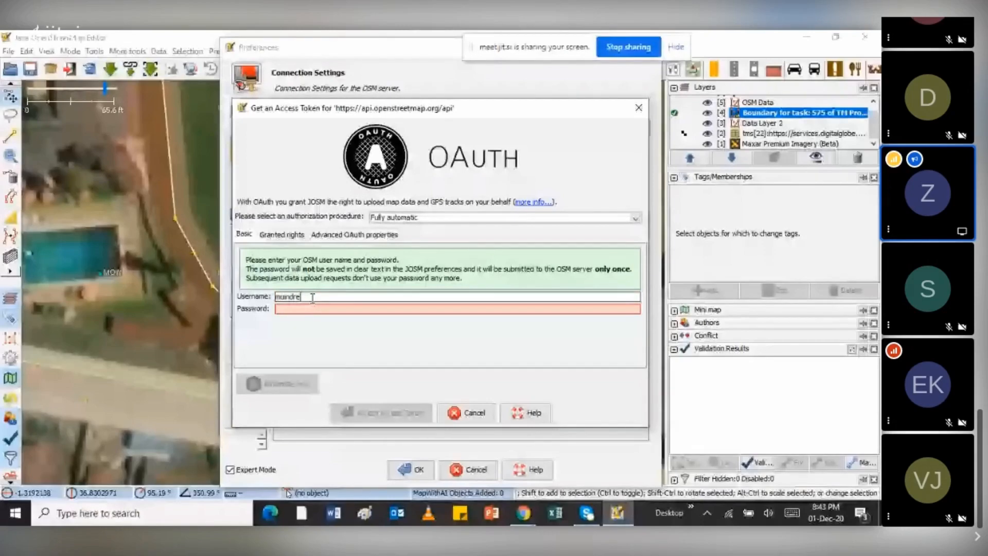
left_click(299, 309)
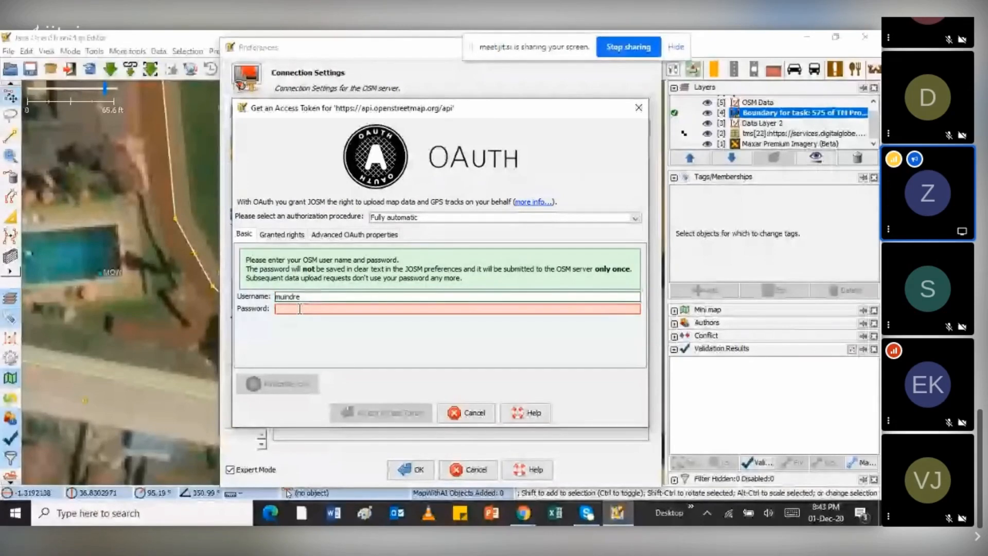
type("********")
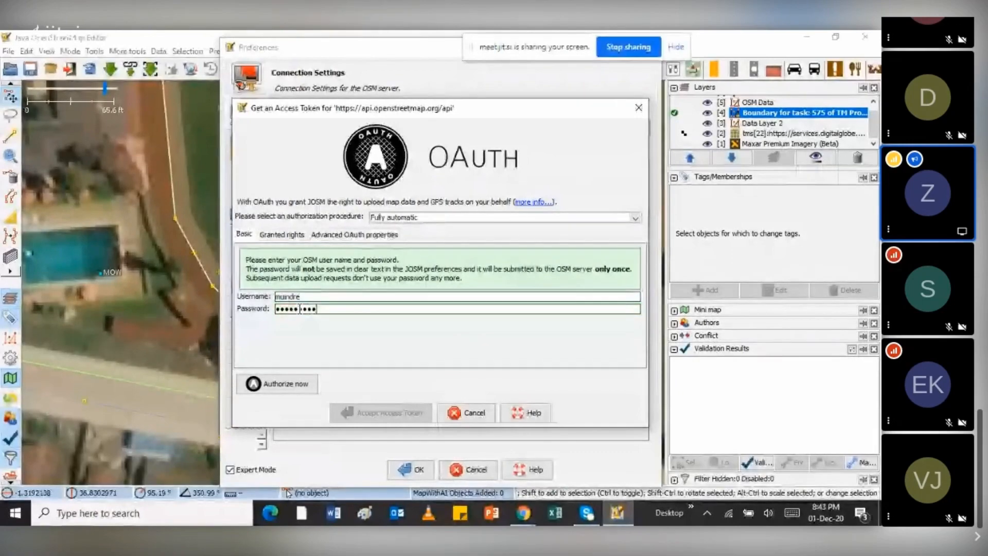
key("BackSpace")
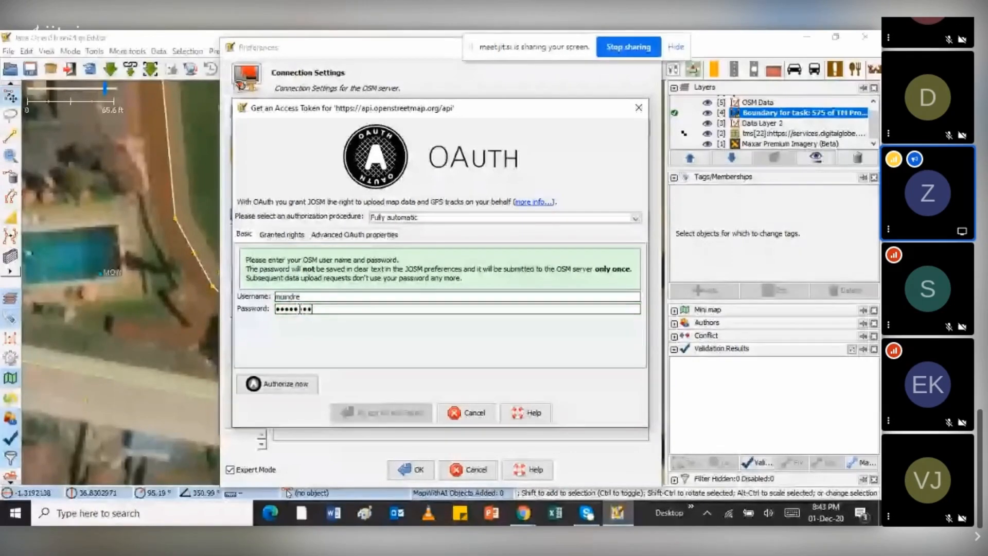
key("BackSpace")
key("BackSpace")
key("BackSpace")
key("BackSpace")
key("BackSpace")
key("BackSpace")
key("BackSpace")
key("BackSpace")
type("***")
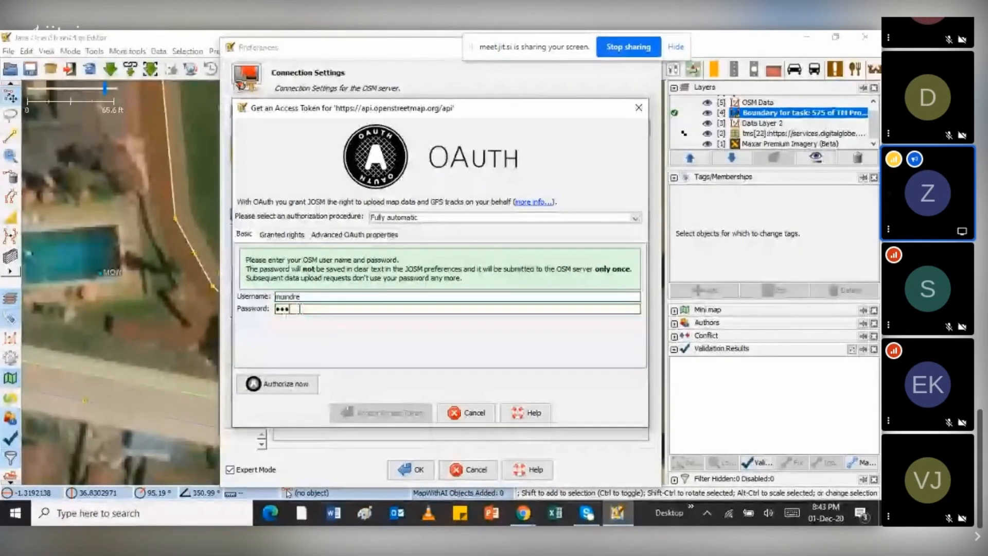
type("*****")
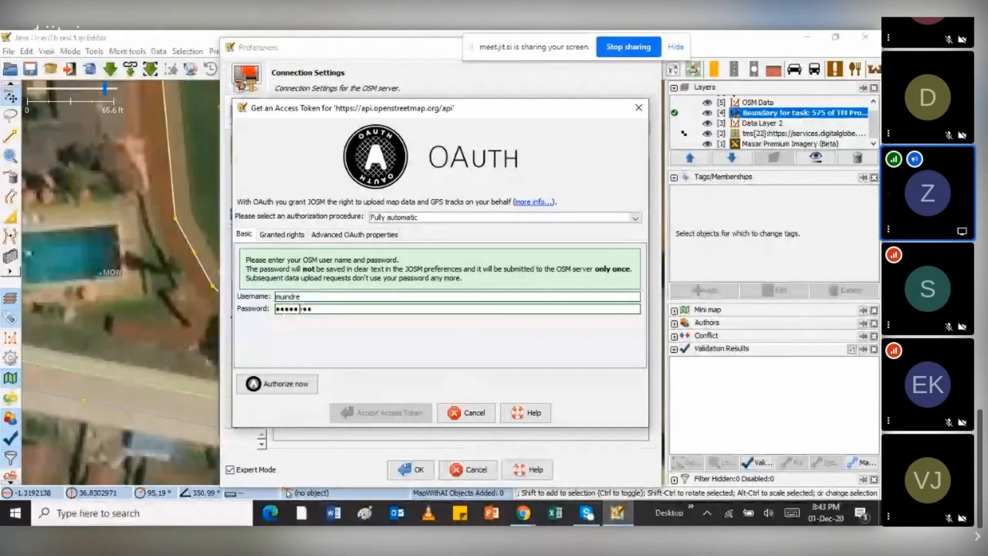
Step: Authorize JOSM, accept the retrieved access token, and save the connection settings
left_click(276, 387)
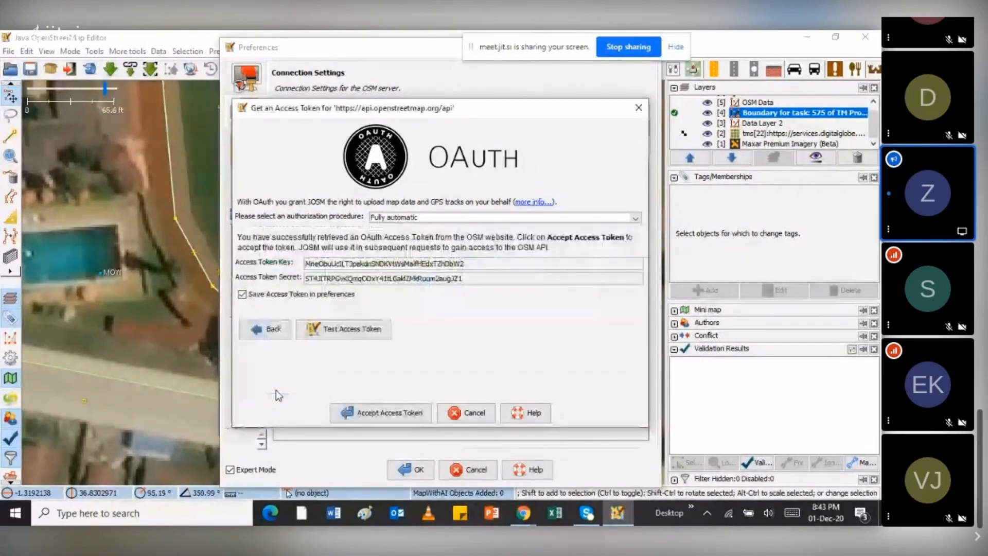
left_click(381, 414)
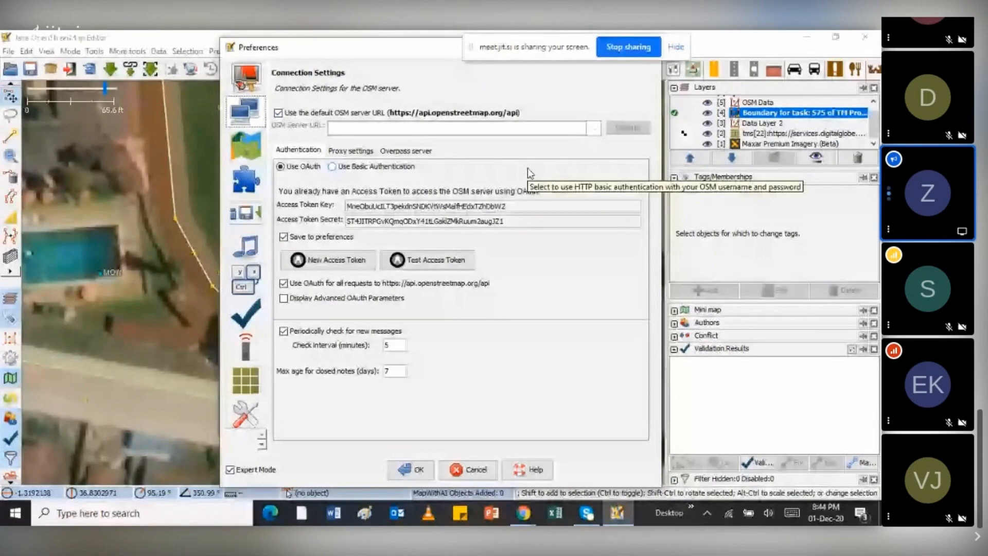
left_click(410, 470)
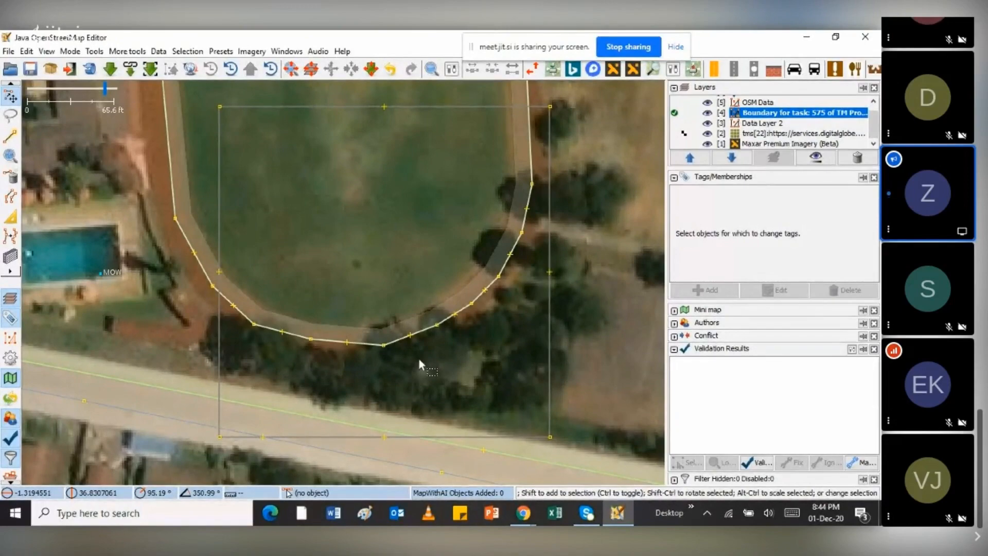
Step: Review the Remote Control preferences, cancel, and bring the Tasking Manager Chrome window forward
left_click(28, 53)
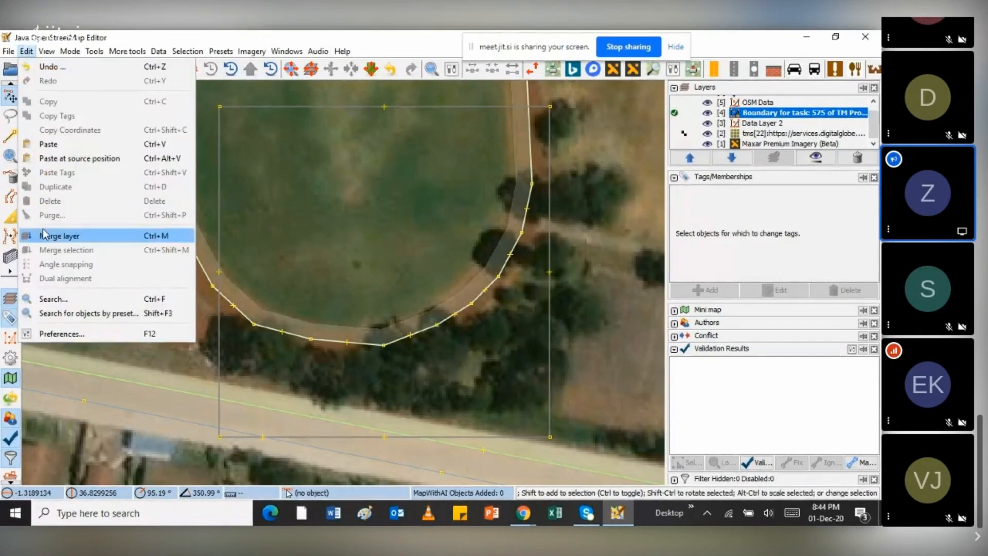
left_click(45, 335)
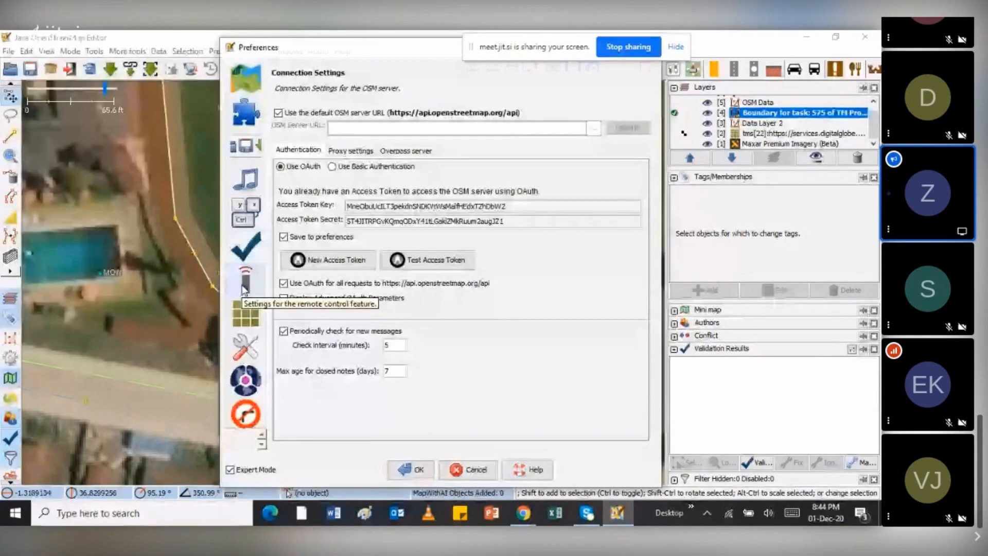
left_click(245, 282)
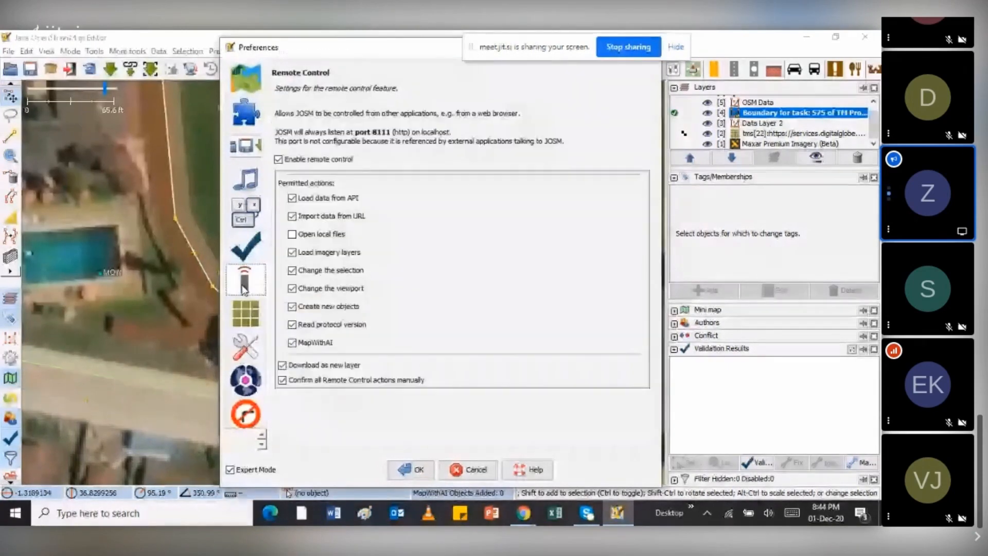
left_click(477, 470)
mouse_move(523, 513)
left_click(476, 443)
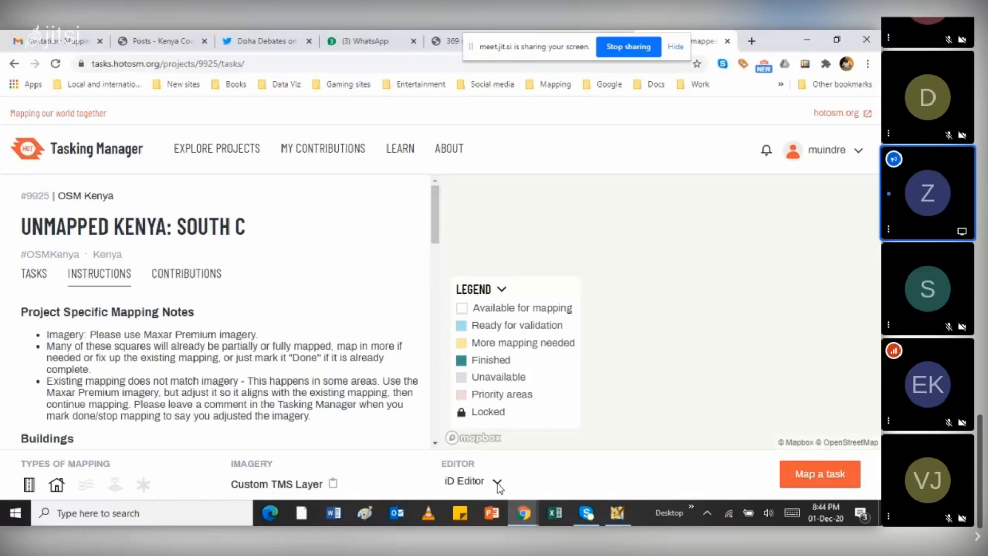
Step: Check the Editor dropdown for Unmapped Kenya: South C, then switch to the meet.jit.si tab
left_click(497, 483)
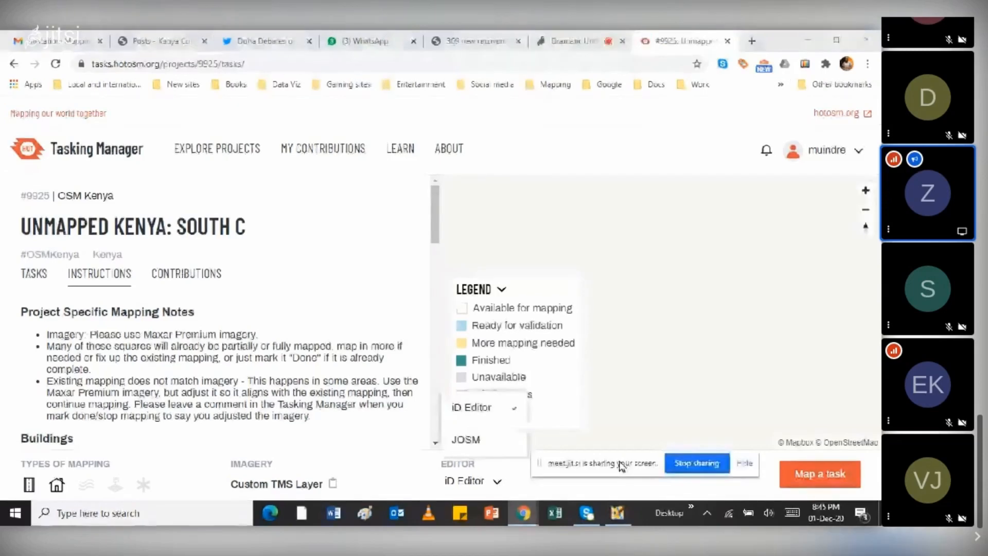
left_click(564, 43)
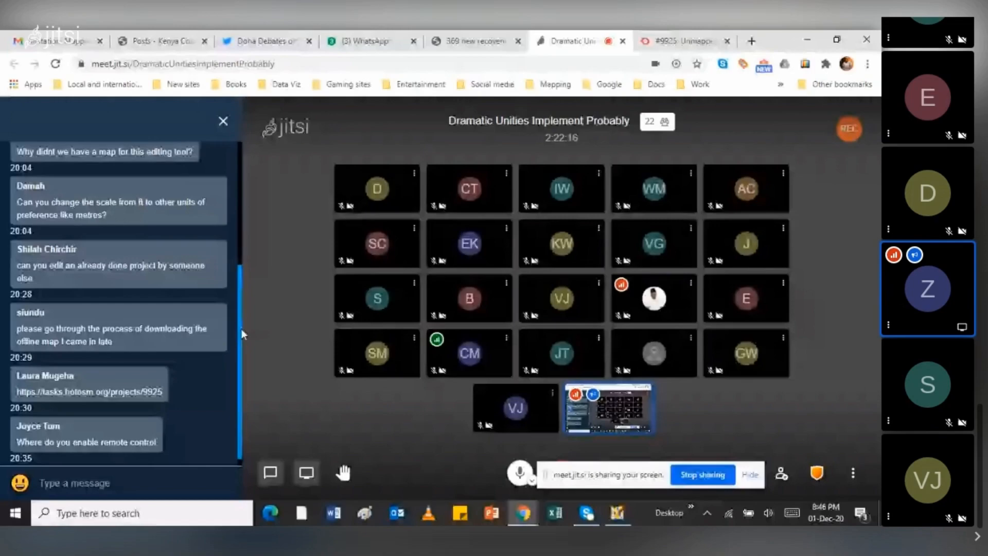
Step: Read the participants' remote control questions in the Jitsi chat, then Alt+Tab back to JOSM
key("alt+Tab")
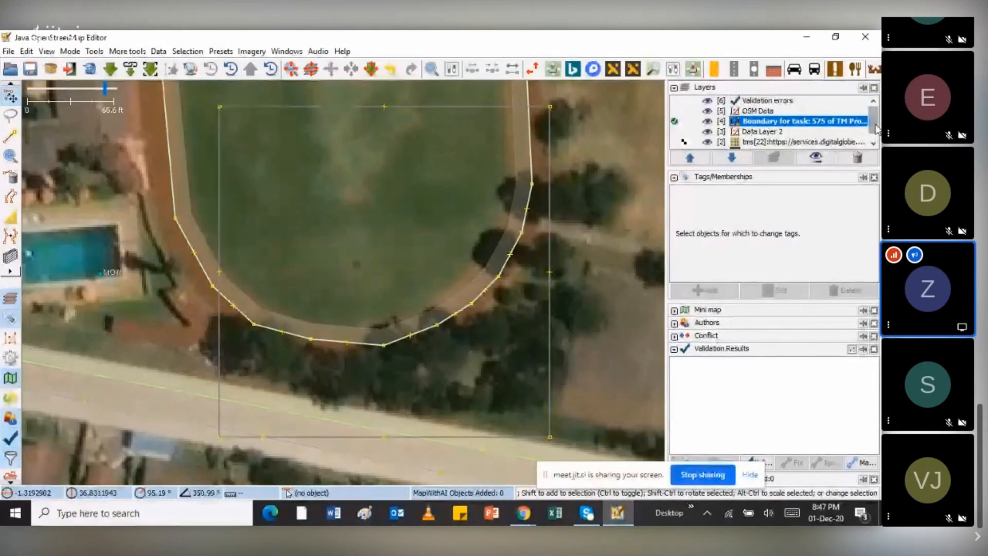
Step: Delete the Maxar Premium Imagery (Beta) layer, then delete all remaining layers
scroll(818, 141, "down", 1)
left_click(818, 145)
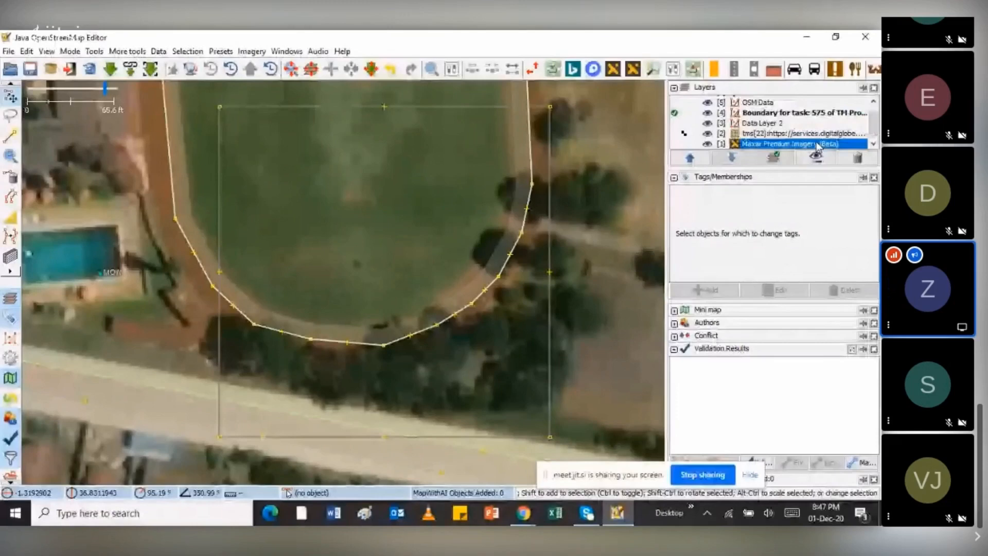
left_click(856, 160)
left_click(769, 102, "shift")
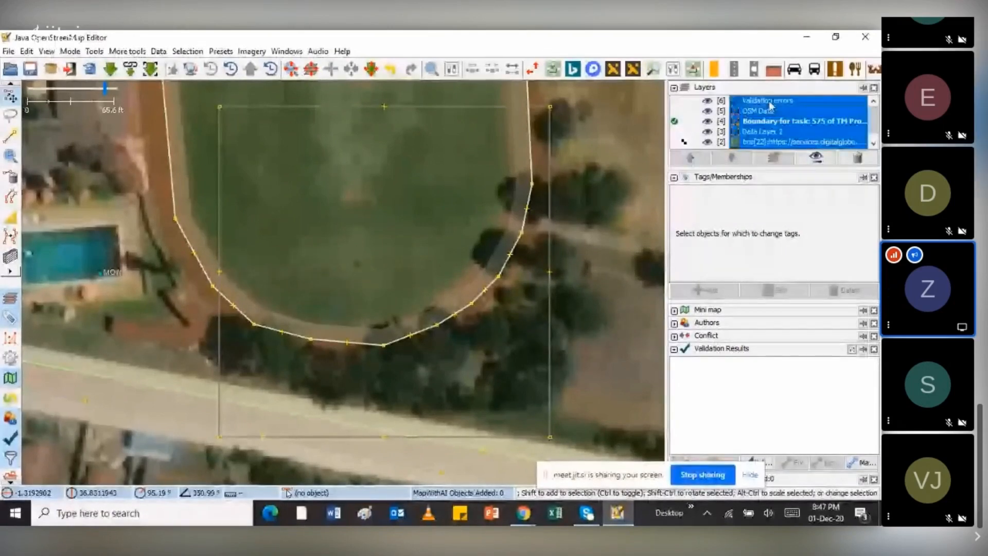
left_click(857, 159)
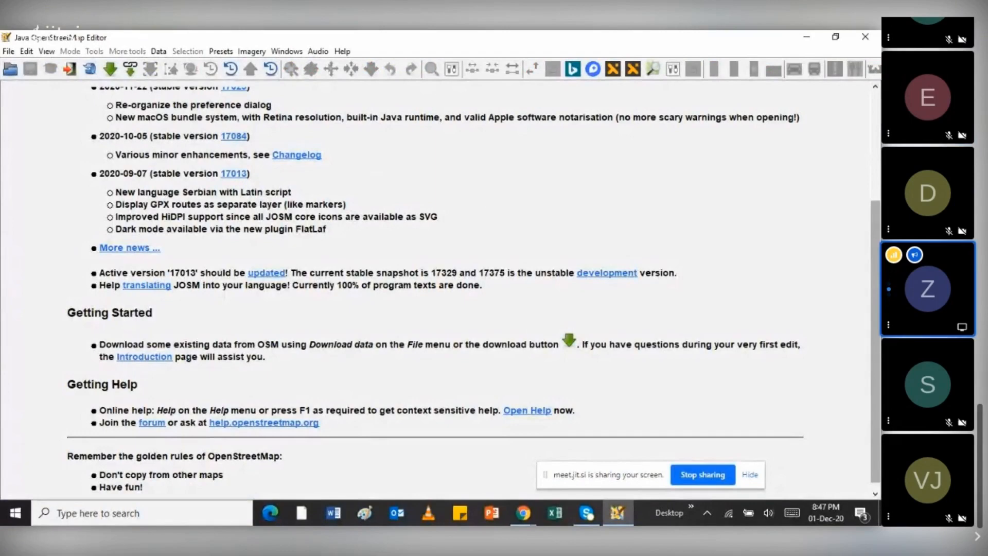
Step: Open the Download data dialog to pick an area, after a brief look at the File menu
scroll(437, 288, "up", 3)
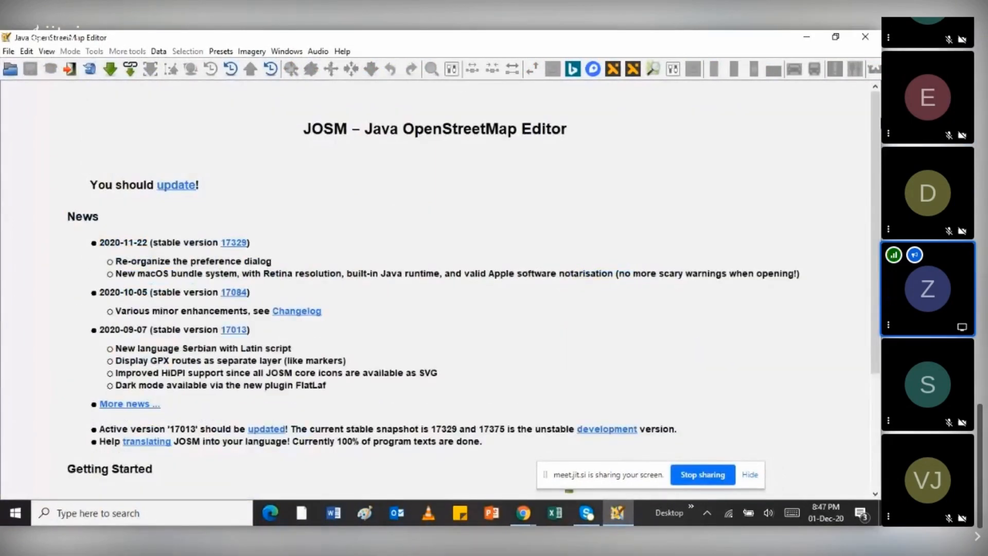
left_click(109, 72)
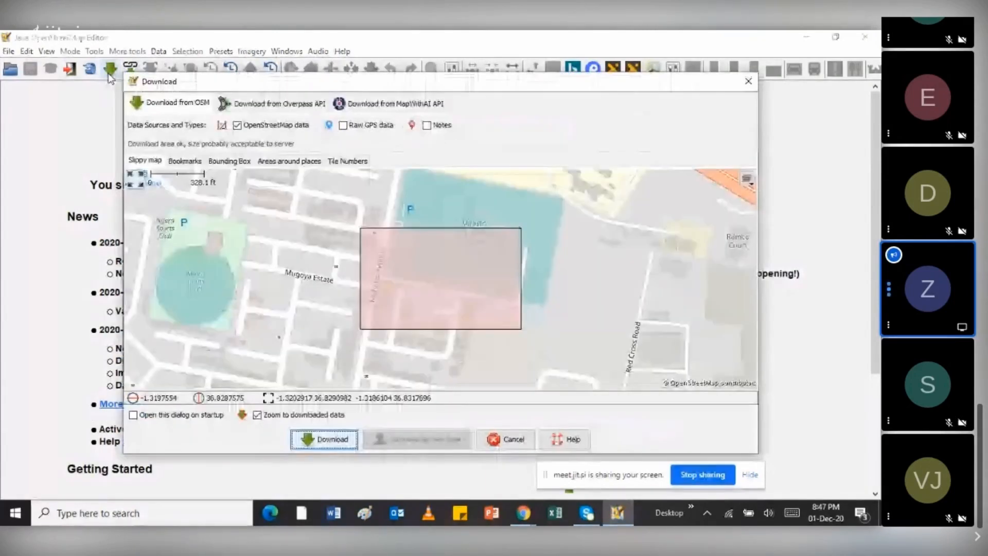
left_click(747, 82)
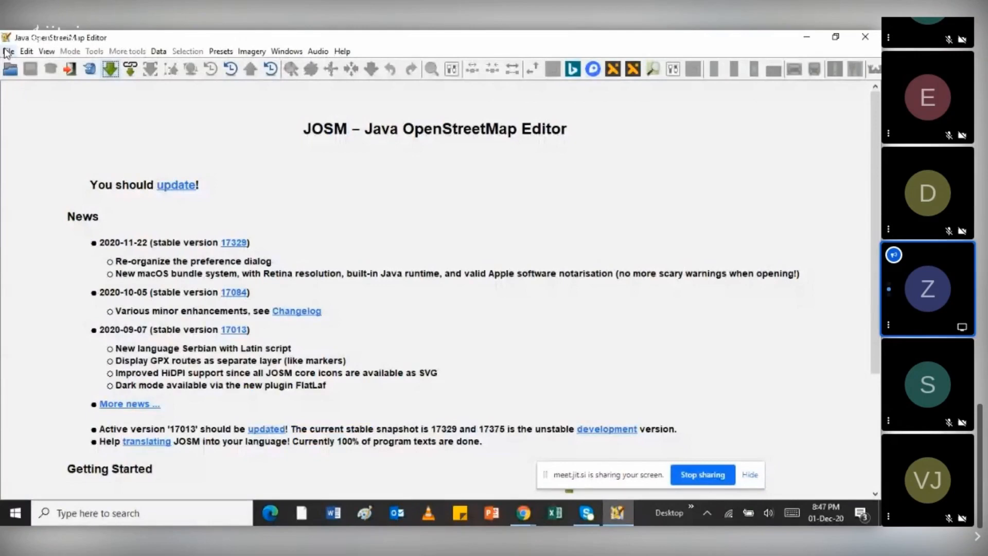
left_click(7, 52)
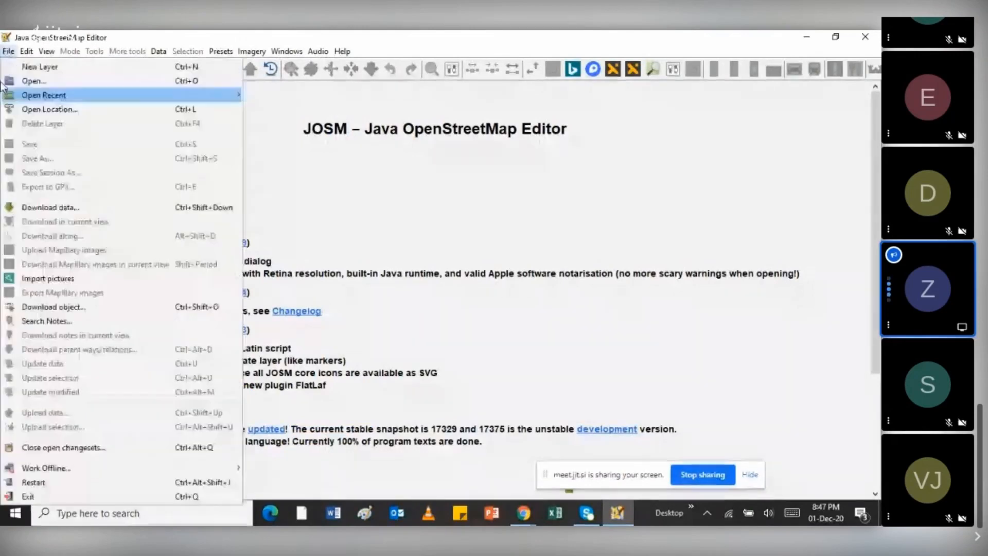
left_click(50, 208)
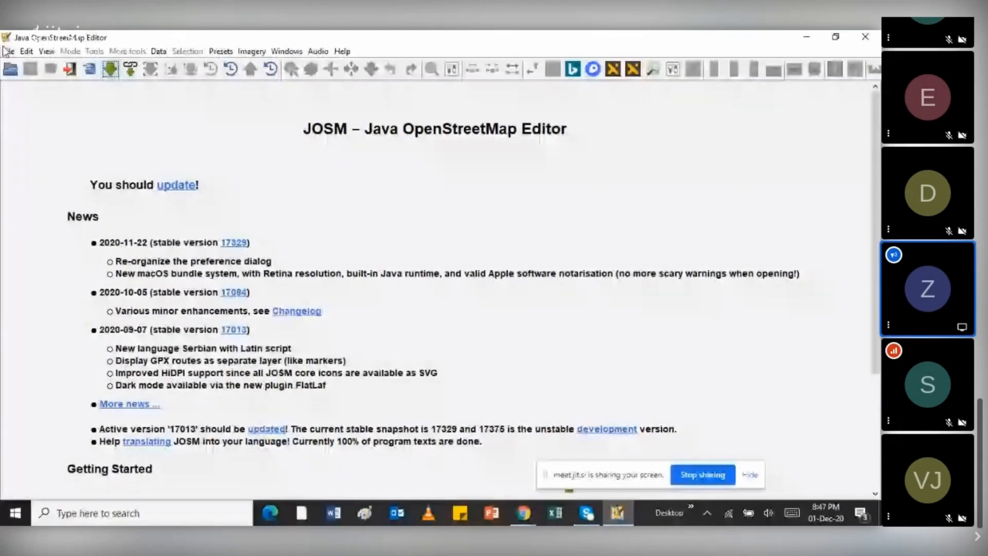
left_click(110, 70)
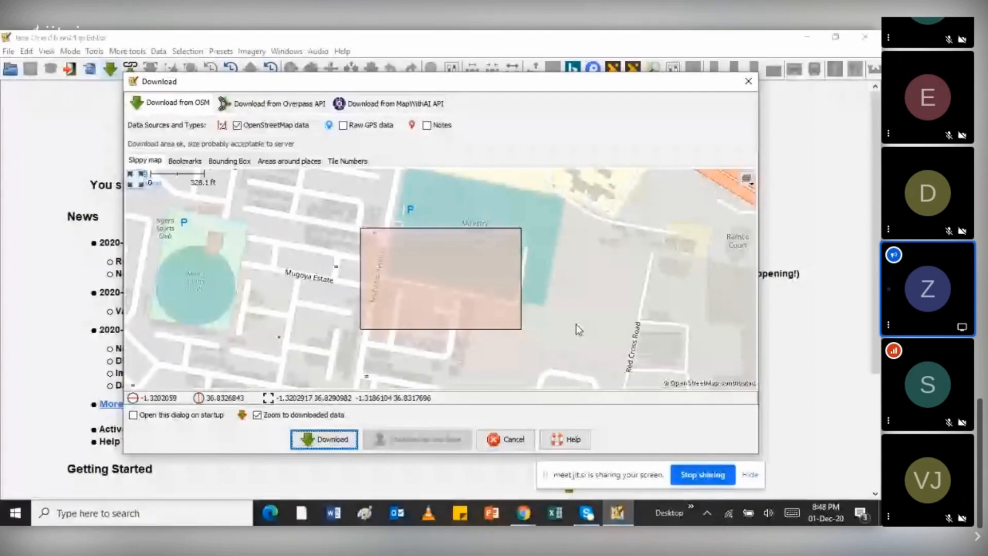
Step: Pan the slippy map to Juja, box the campus area, and start creating a bookmark
scroll(575, 324, "down", 1)
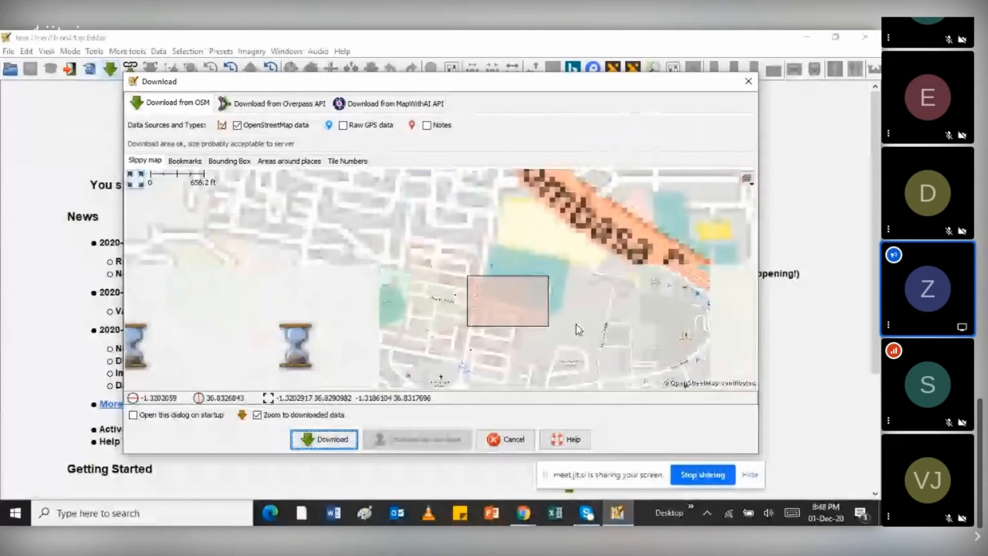
scroll(576, 327, "down", 1)
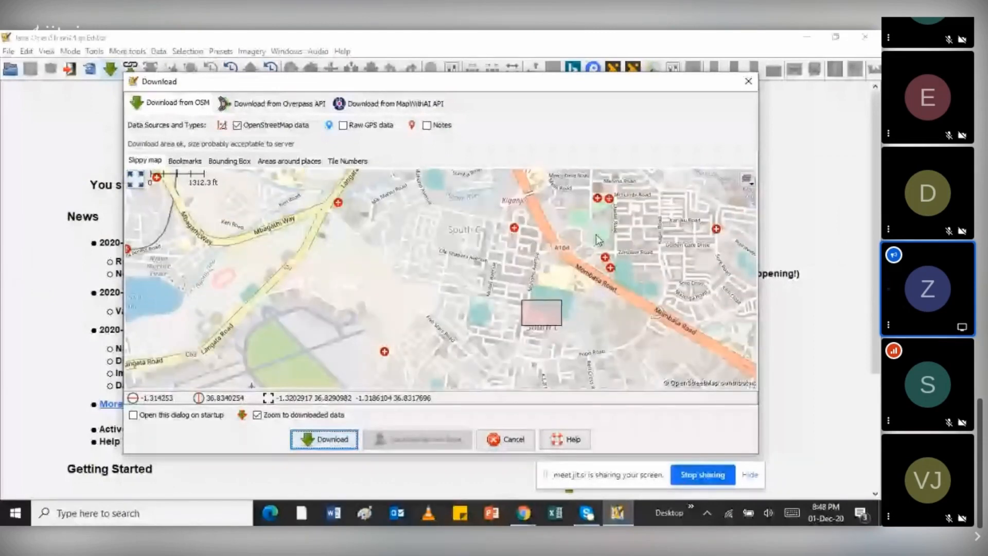
scroll(504, 236, "down", 3)
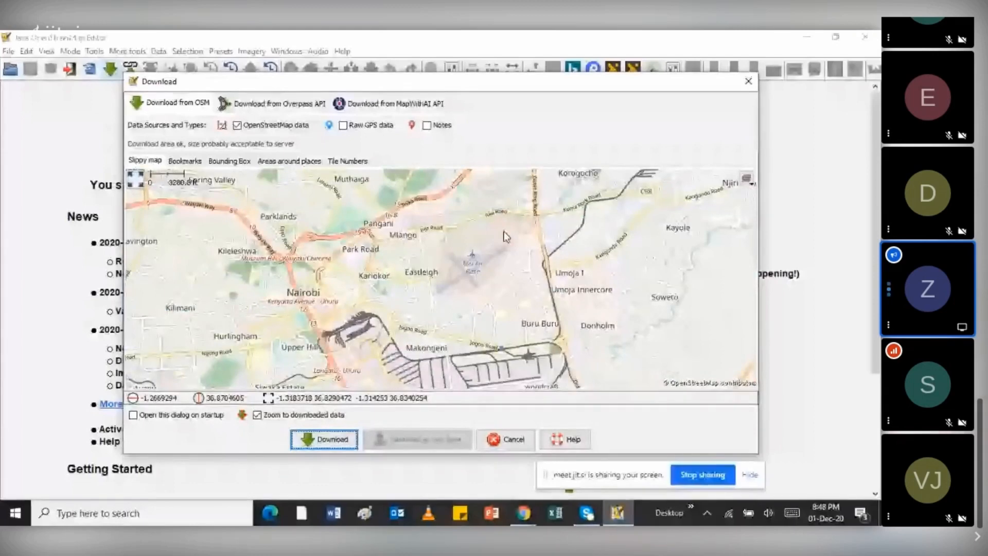
left_click_drag(504, 236, 437, 382)
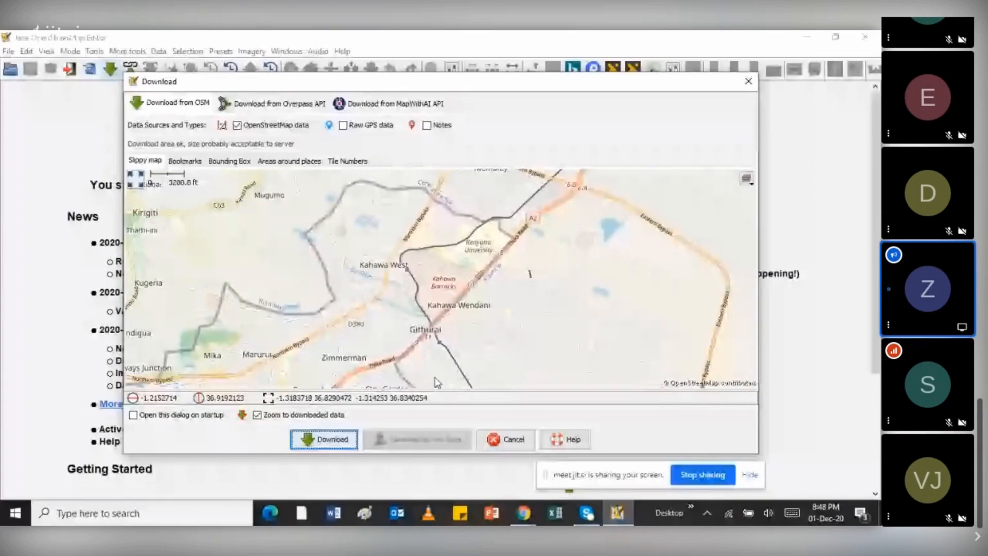
left_click_drag(556, 229, 433, 382)
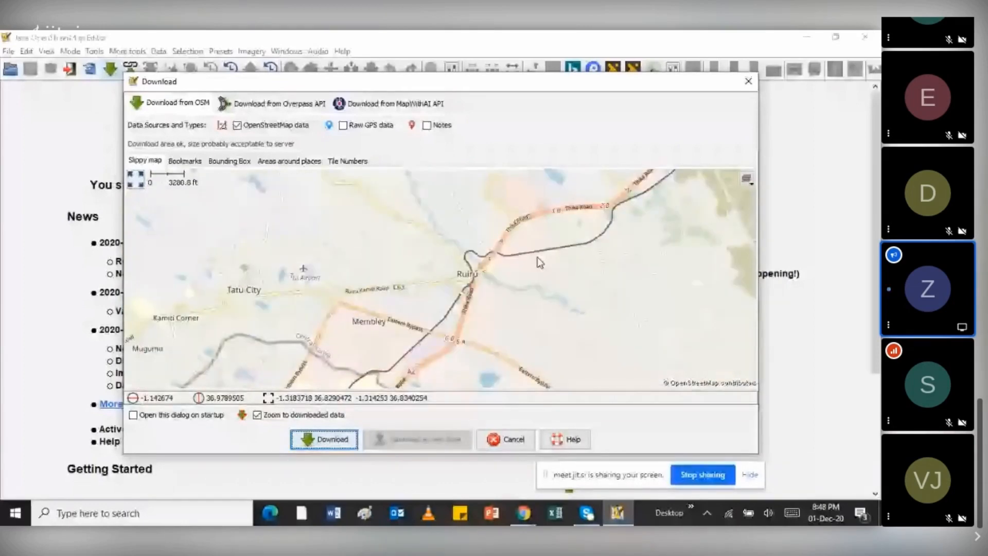
left_click_drag(612, 206, 451, 331)
scroll(494, 201, "up", 1)
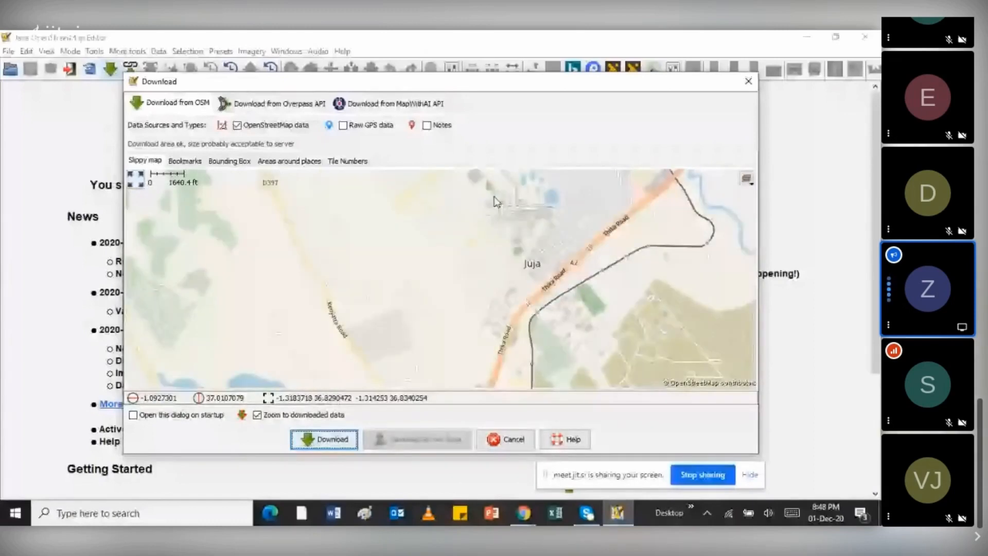
left_click_drag(494, 201, 431, 274)
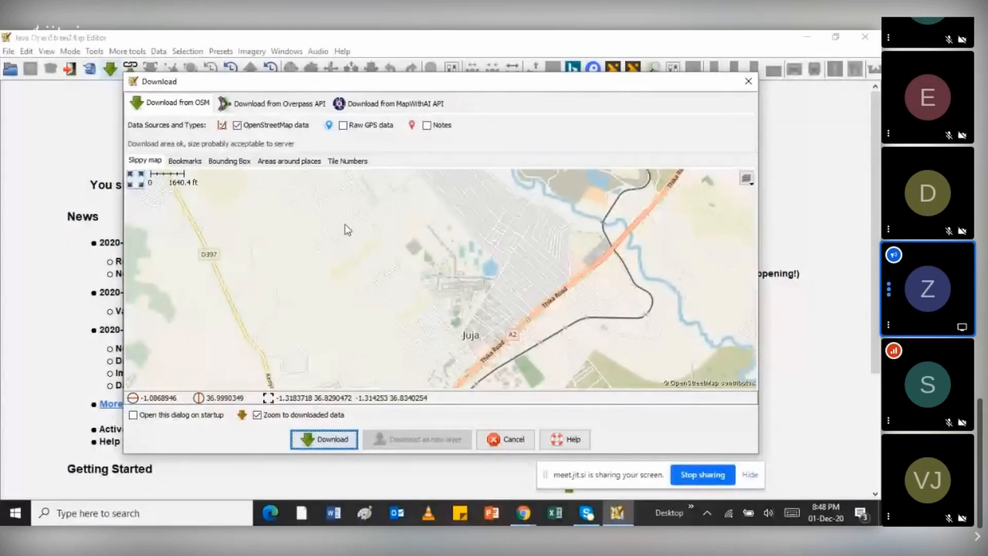
left_click_drag(345, 223, 463, 336)
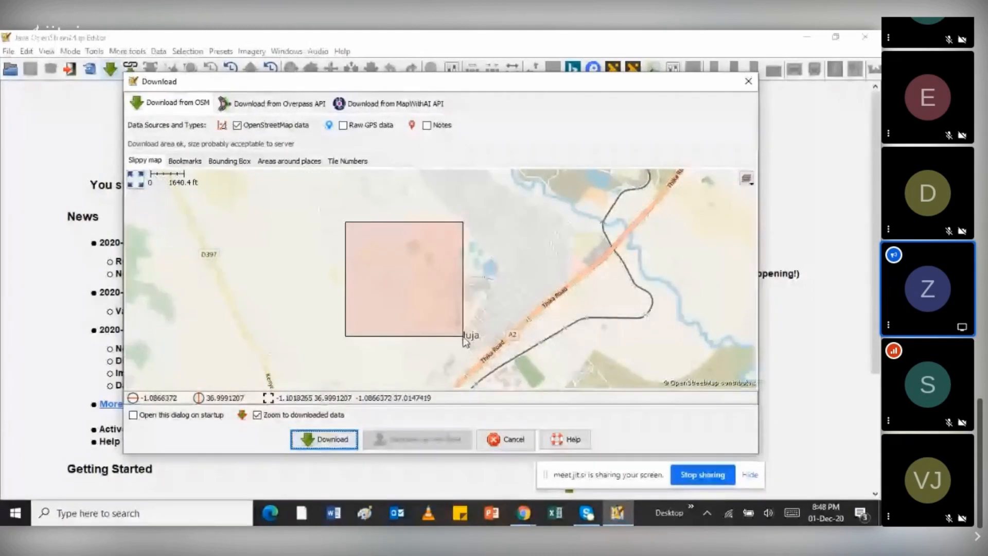
left_click_drag(462, 336, 519, 342)
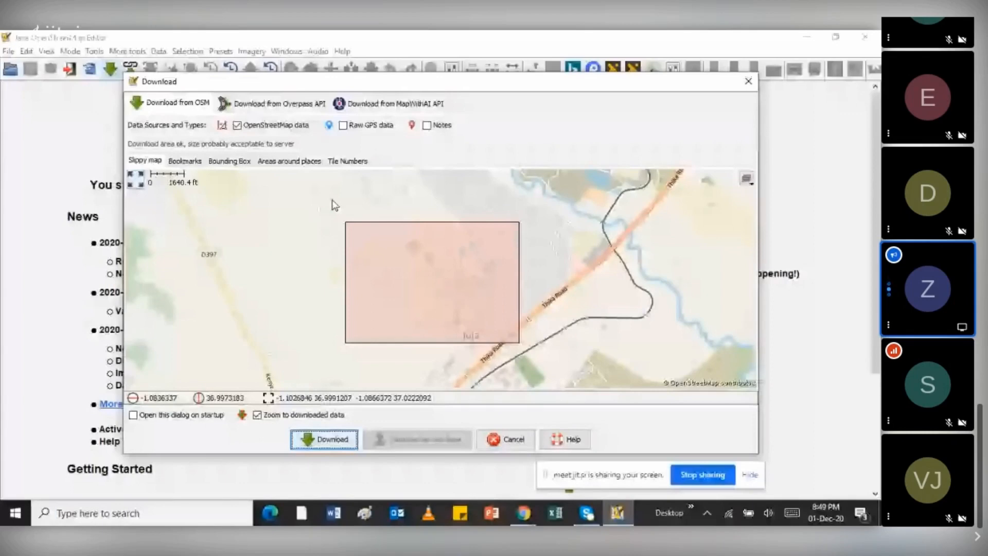
left_click(185, 161)
left_click(705, 182)
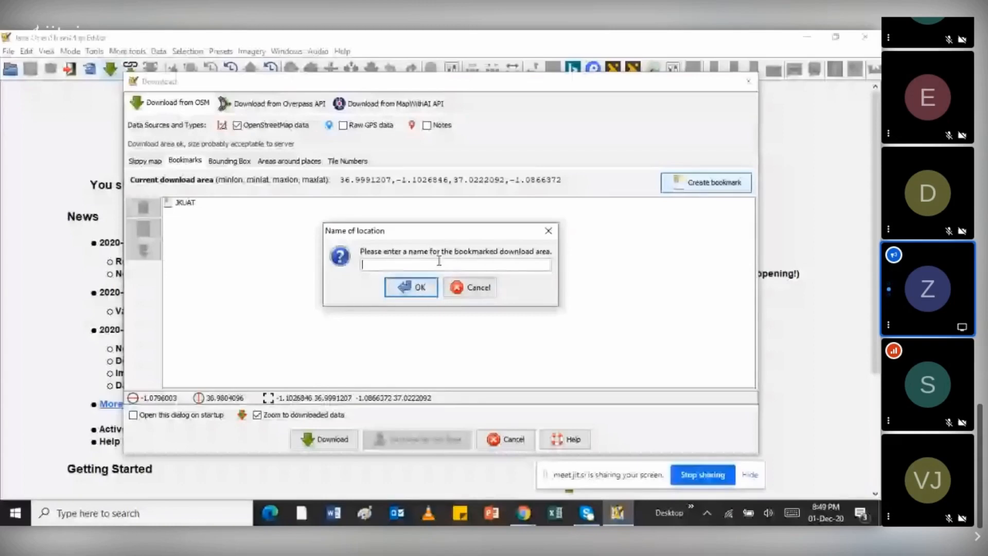
Step: Cancel the bookmark name prompt and apply the saved JKUAT bookmark as the download area
left_click(474, 288)
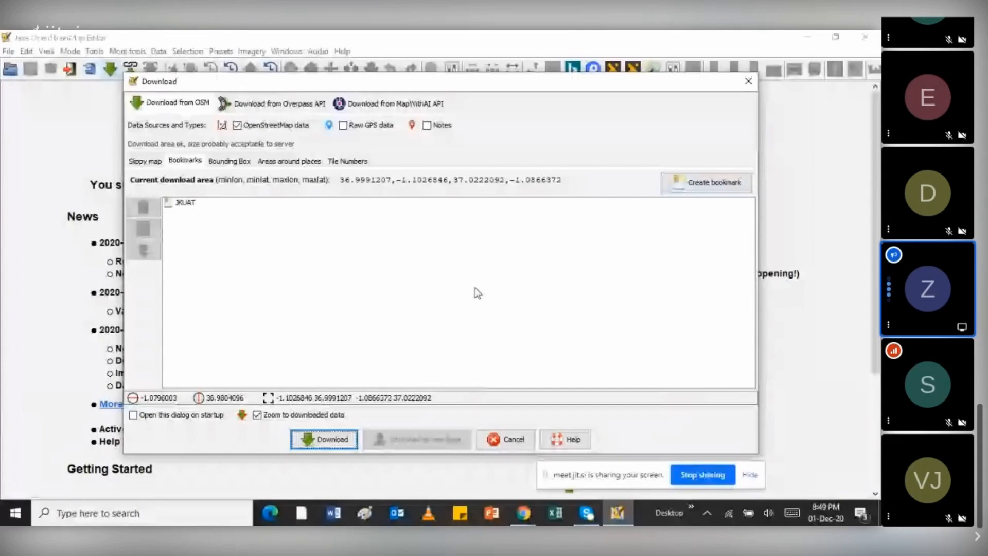
left_click(203, 201)
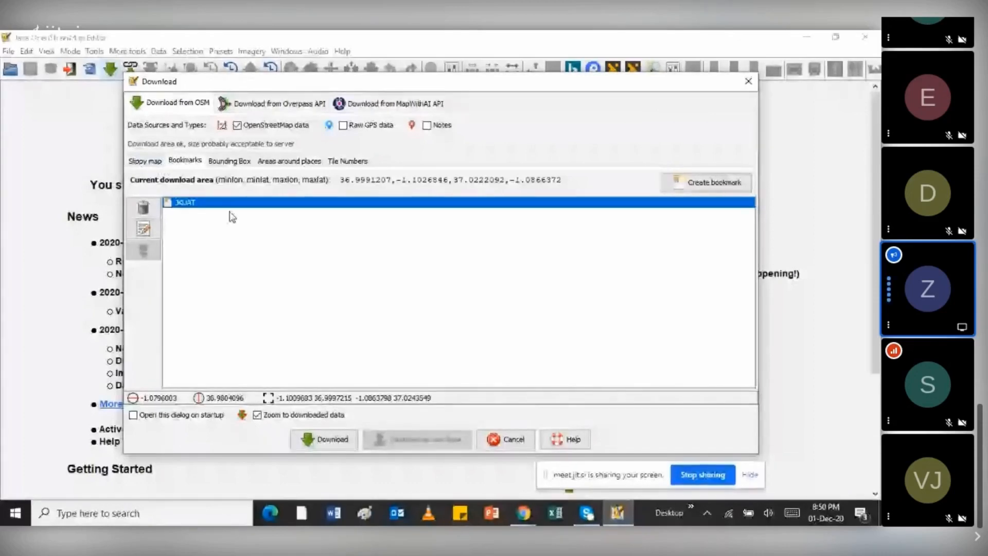
Step: Download the JKUAT campus OSM data into Data Layer 3 and zoom out to view it
left_click(332, 439)
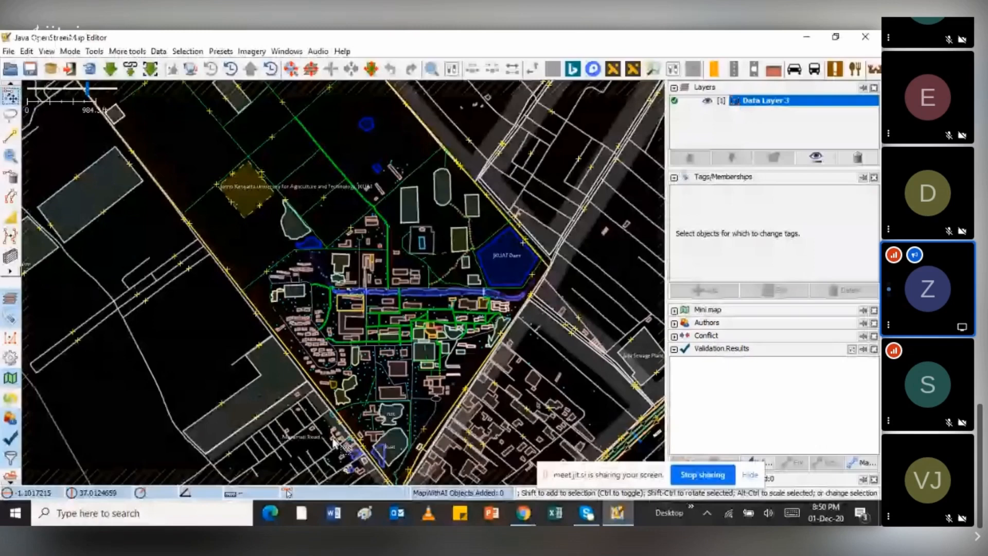
scroll(371, 444, "down", 2)
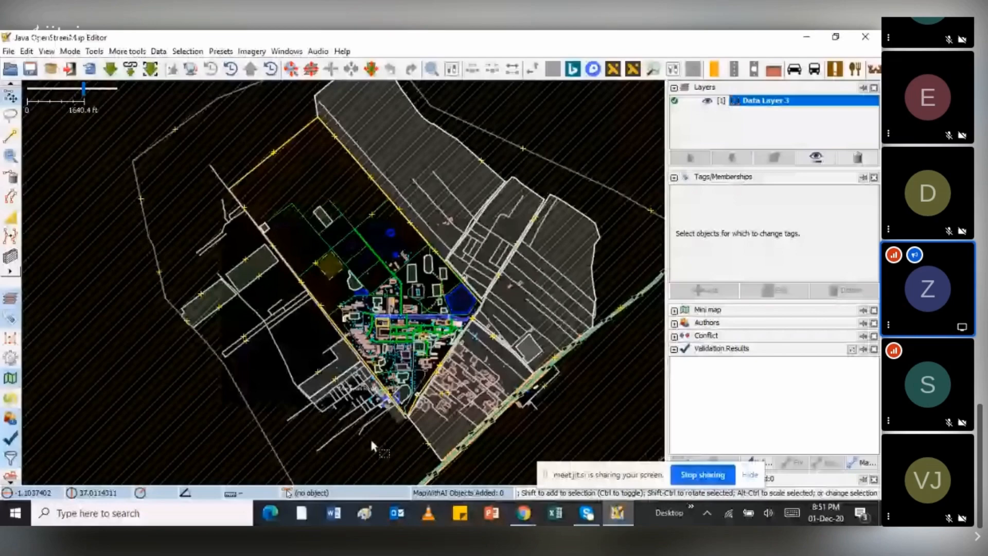
Step: Undo the accidental upward move of a tree node, then switch to the browser meeting
left_click_drag(371, 442, 369, 289)
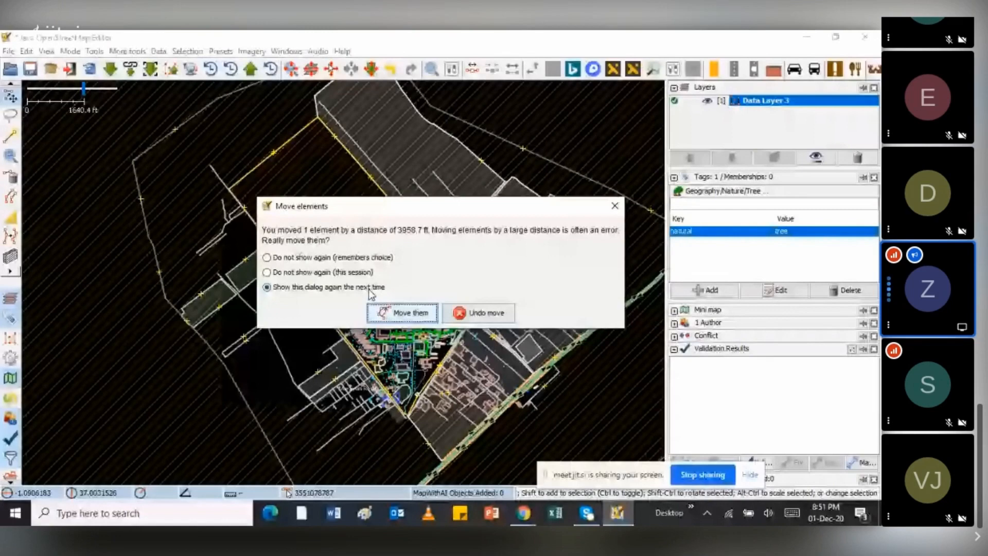
left_click(481, 313)
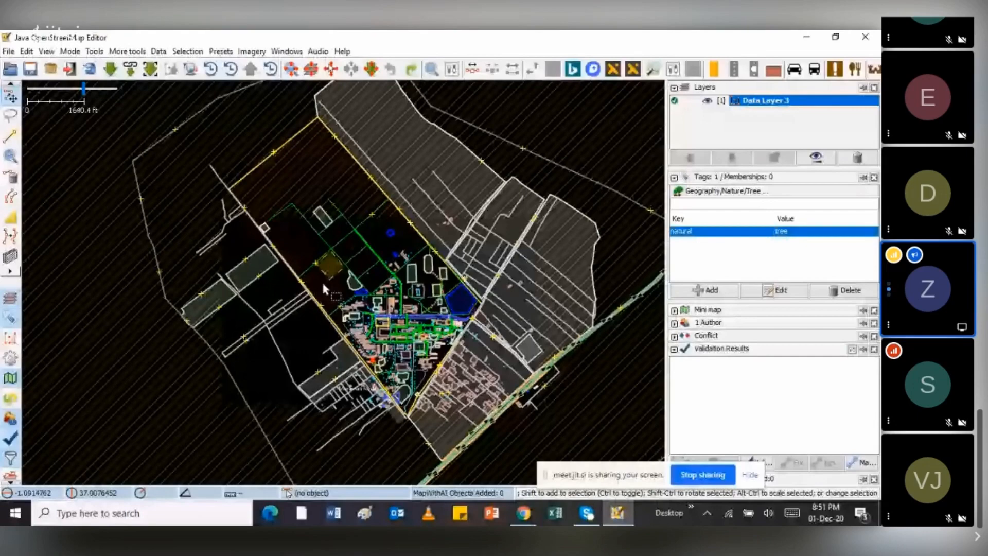
key("alt+Tab")
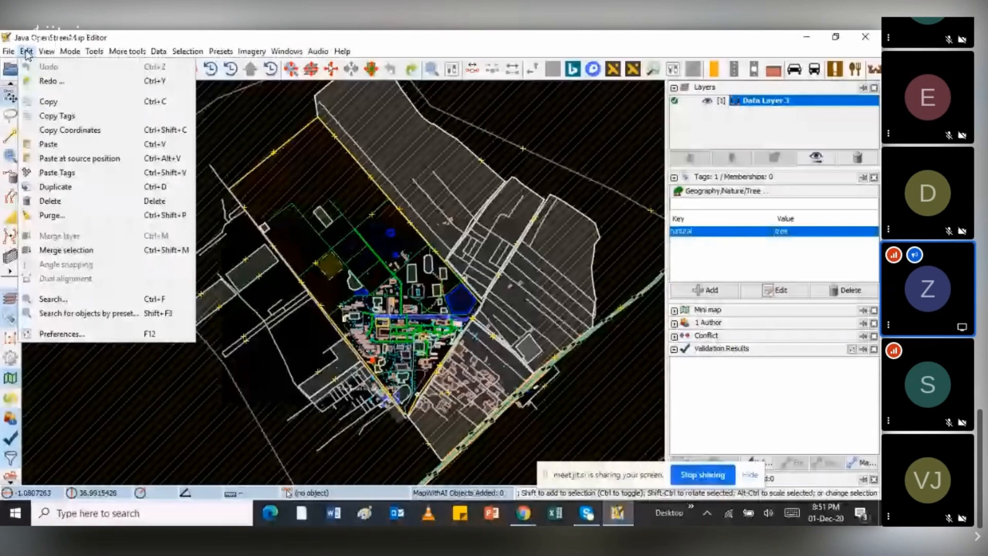
Step: Review Remote Control preferences, toggle Download as new layer, and cancel without saving
left_click(62, 335)
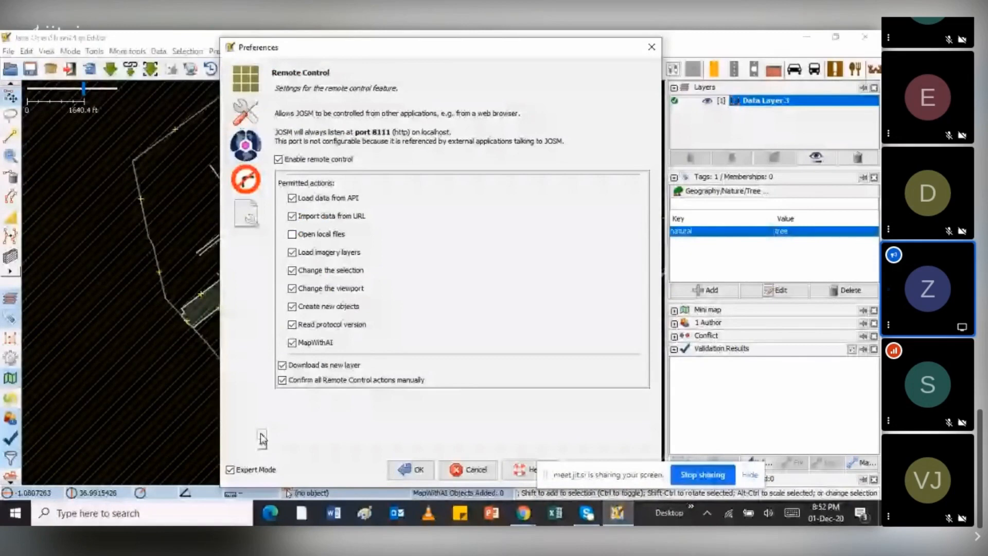
left_click(261, 434)
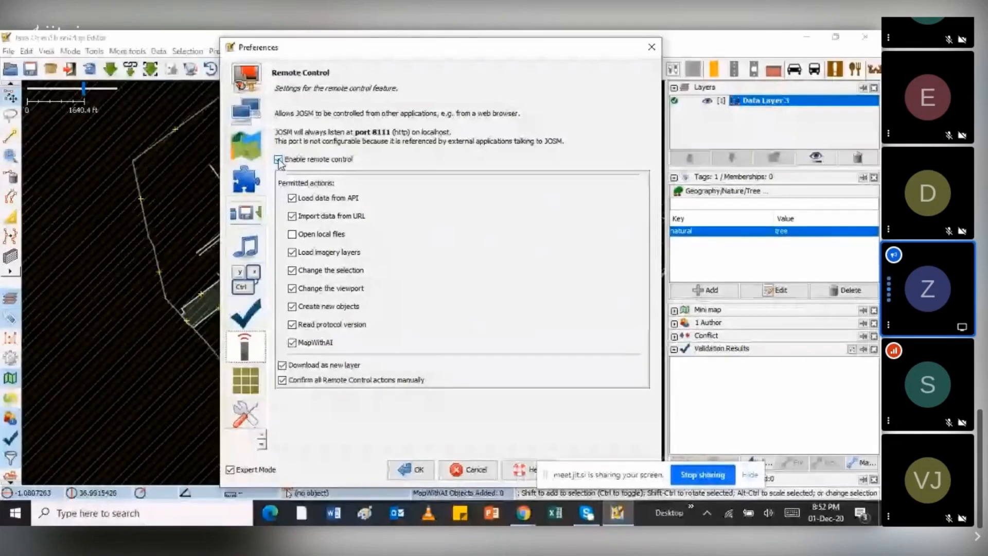
left_click(281, 365)
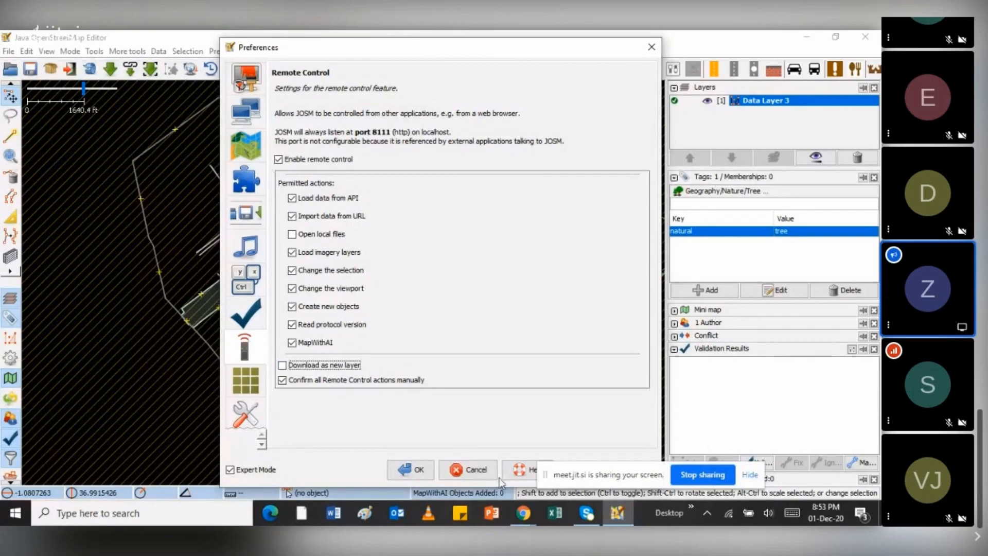
left_click(469, 470)
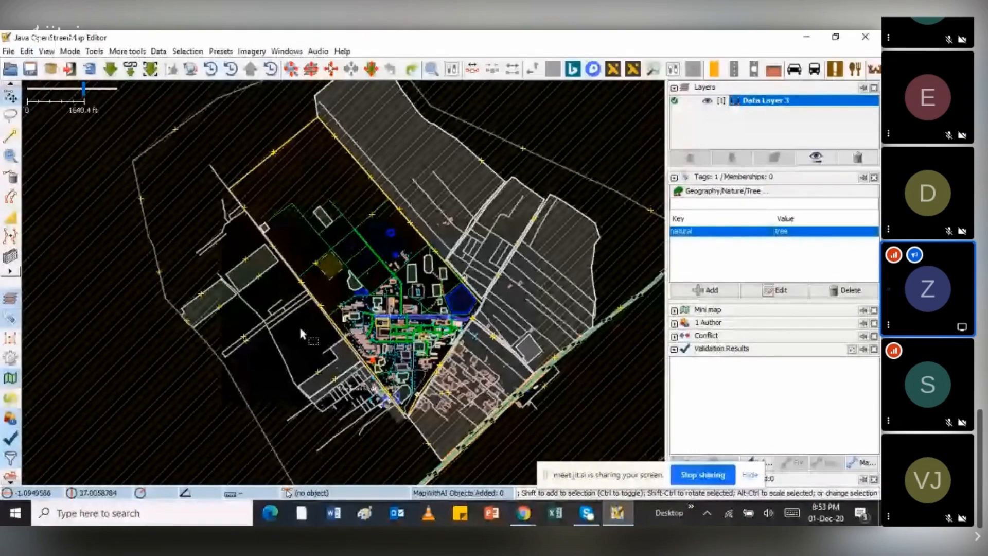
Step: Reopen Edit > Preferences, then bring the Jitsi meeting in Chrome to the front
left_click(27, 52)
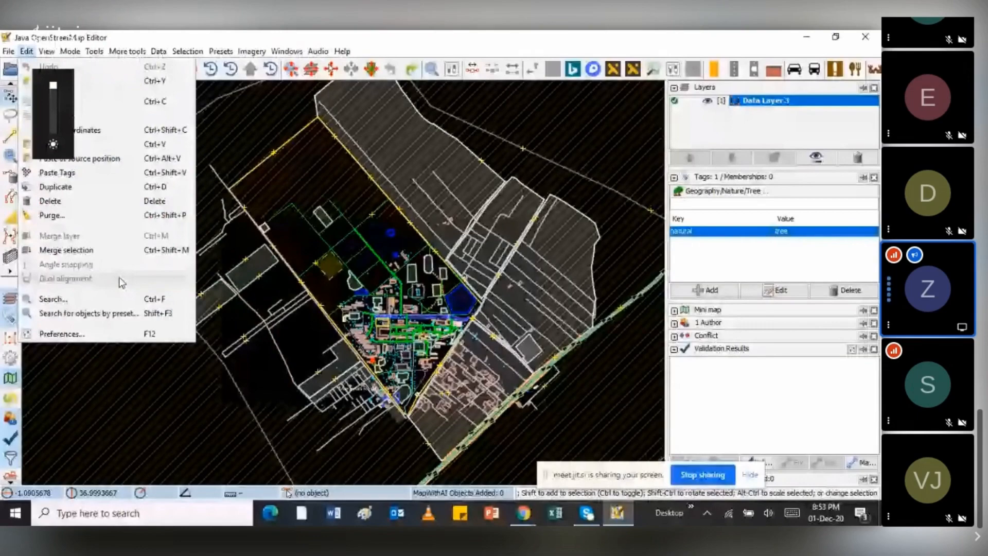
left_click(93, 333)
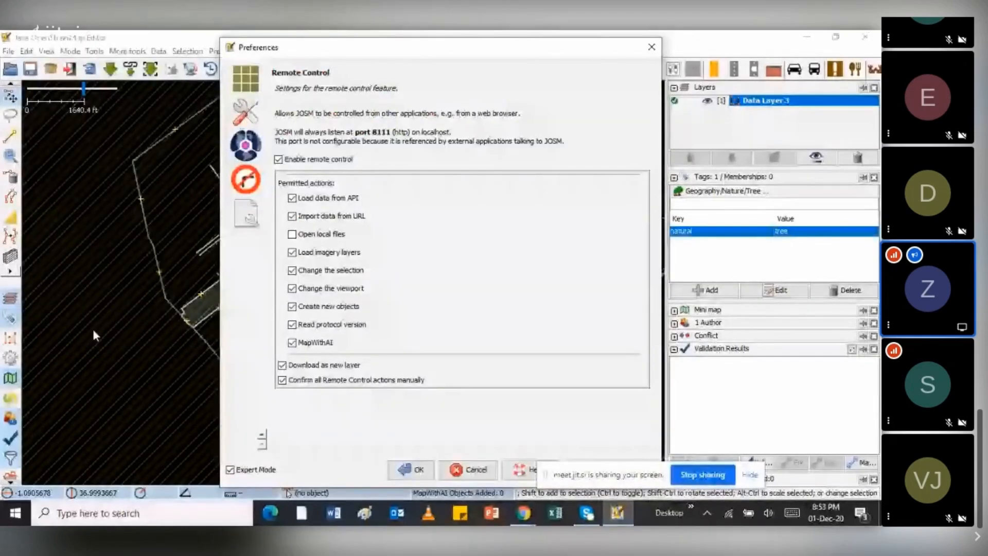
mouse_move(523, 513)
left_click(468, 437)
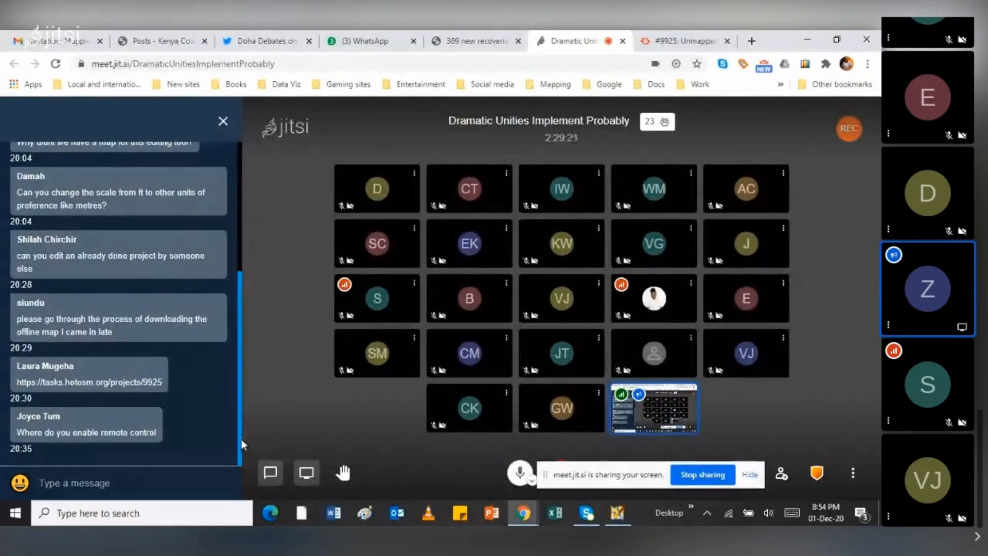
left_click_drag(241, 439, 245, 388)
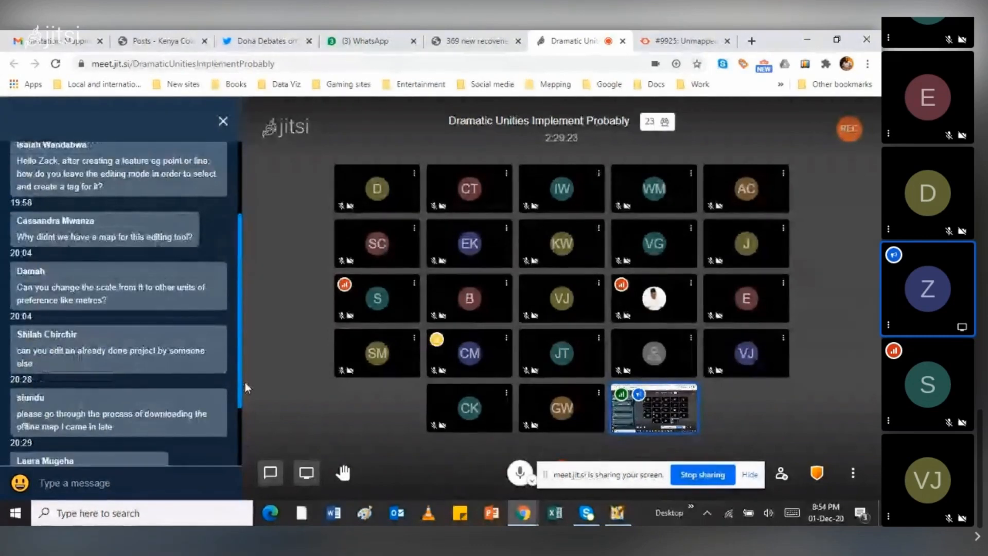
left_click_drag(245, 388, 241, 305)
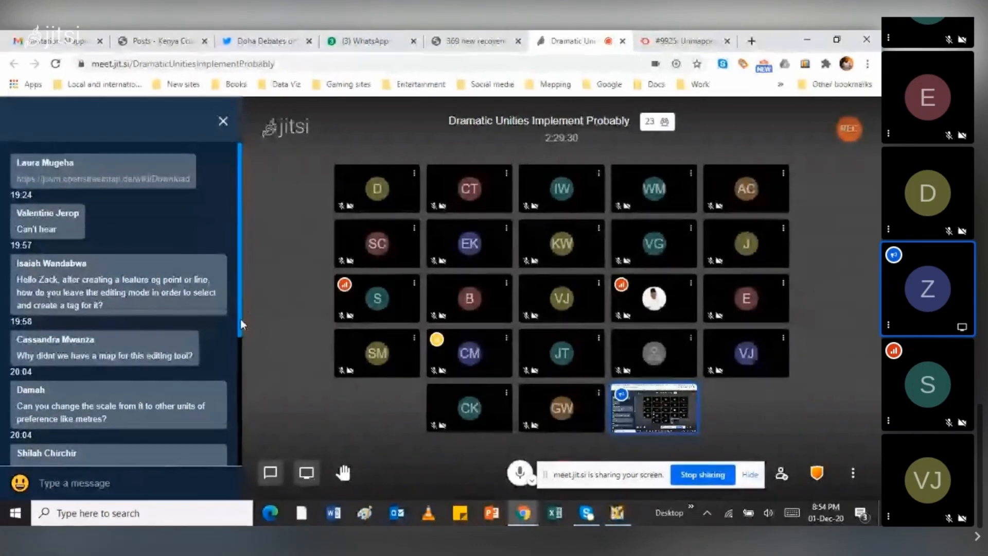
left_click_drag(241, 325, 243, 460)
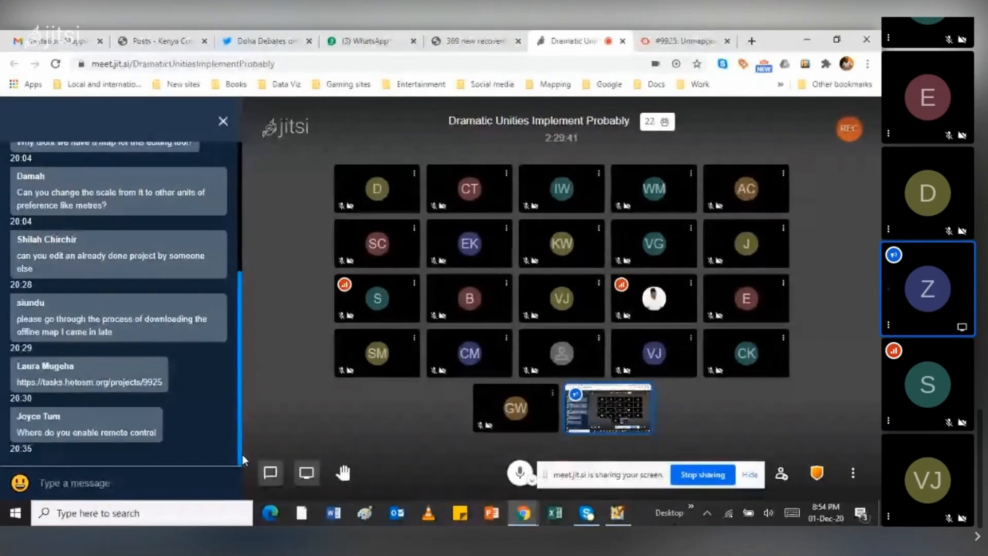
left_click_drag(244, 460, 245, 309)
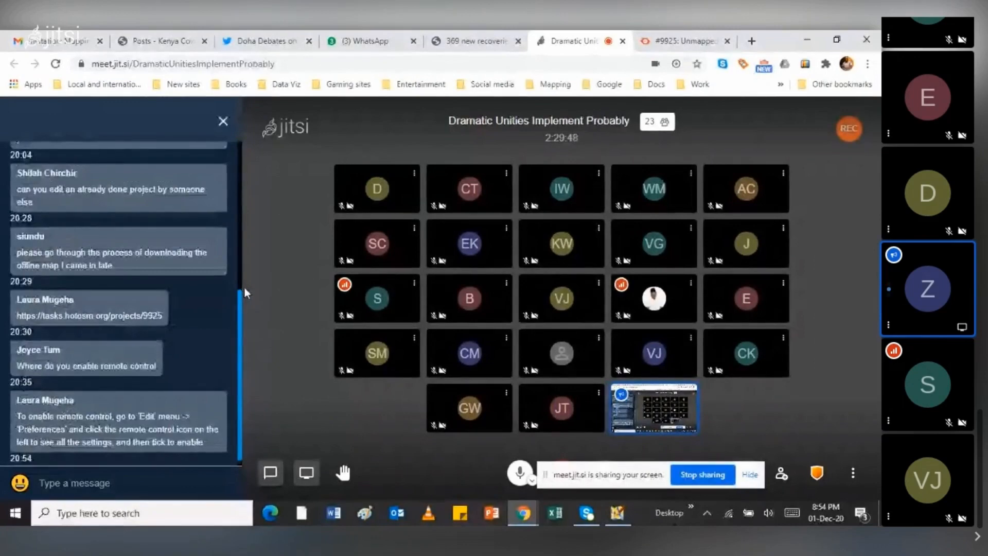
scroll(216, 281, "up", 5)
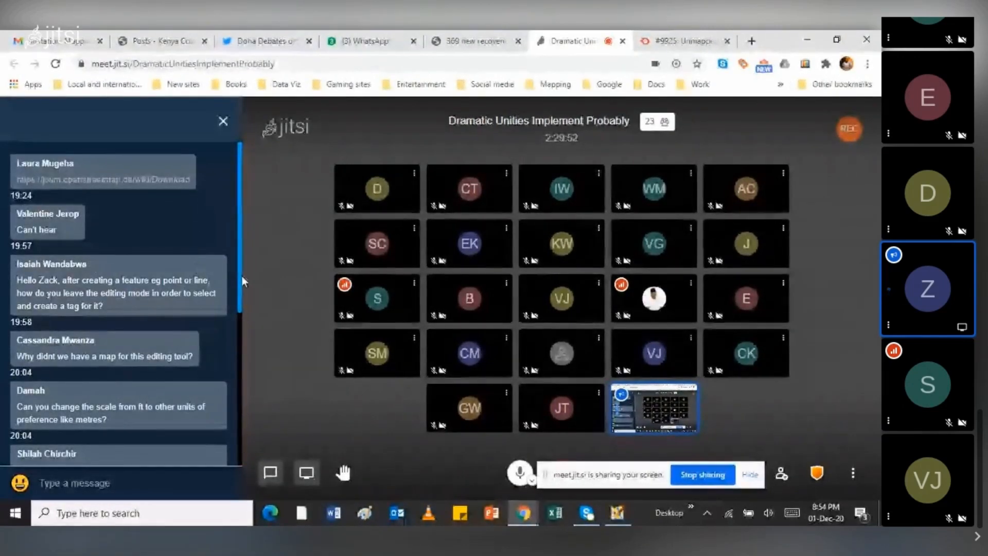
left_click_drag(240, 276, 242, 444)
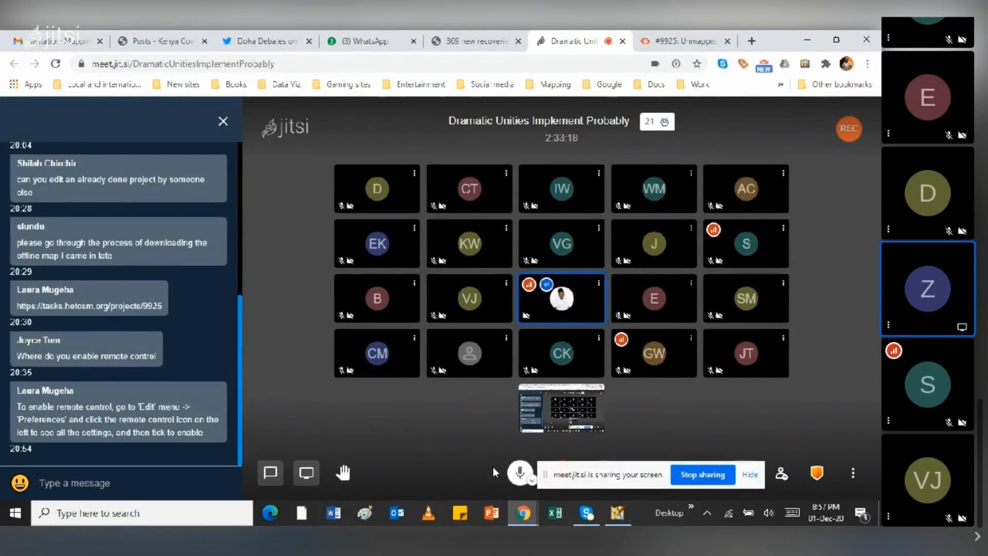
Step: Mute your own microphone using the Jitsi bottom toolbar button
left_click(521, 476)
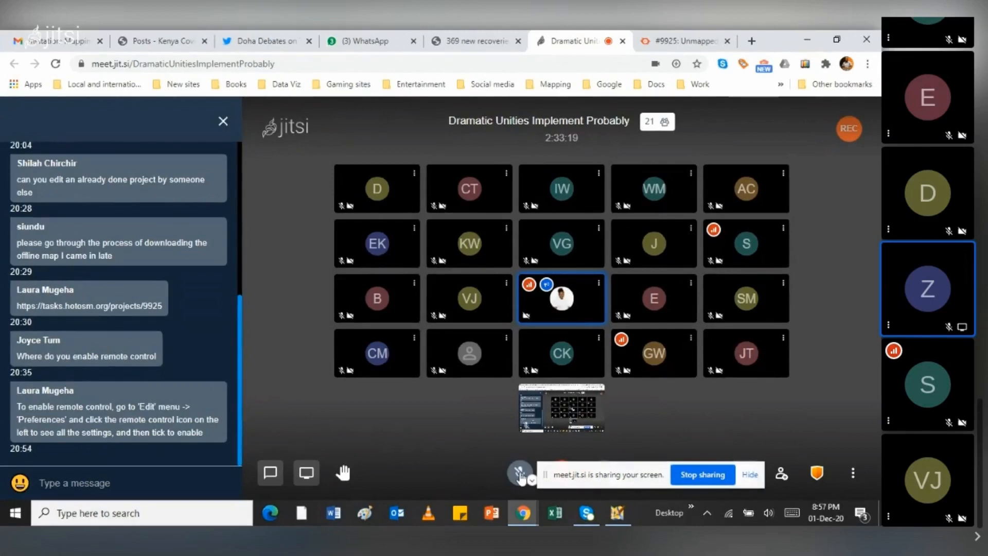